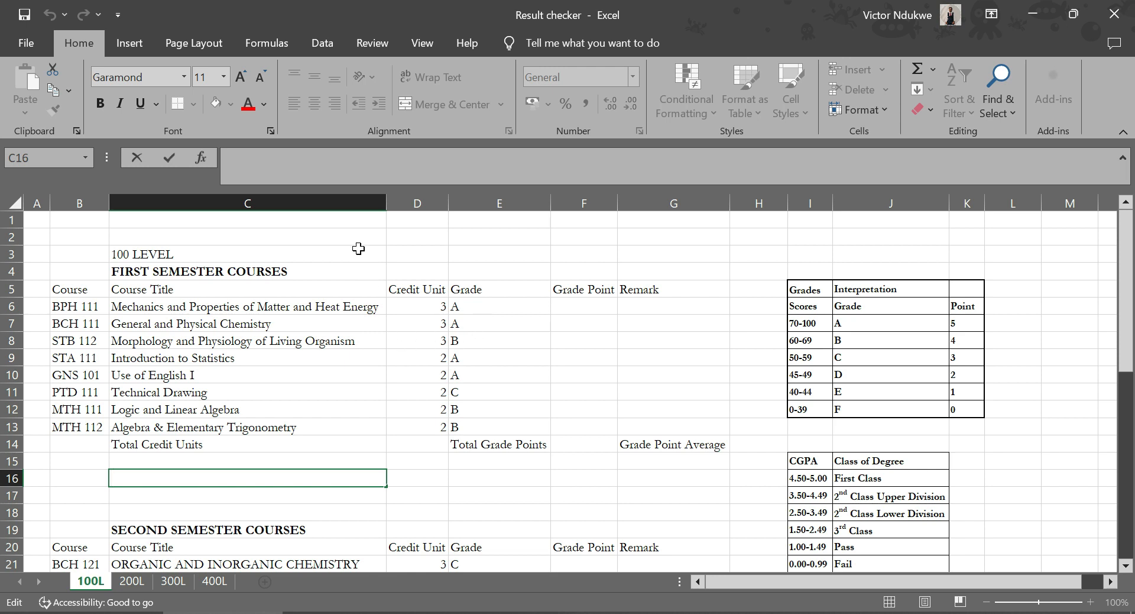
# Examine the first and second semester course tables and the grading reference tables on the 100L sheet
pyautogui.click(340, 232)
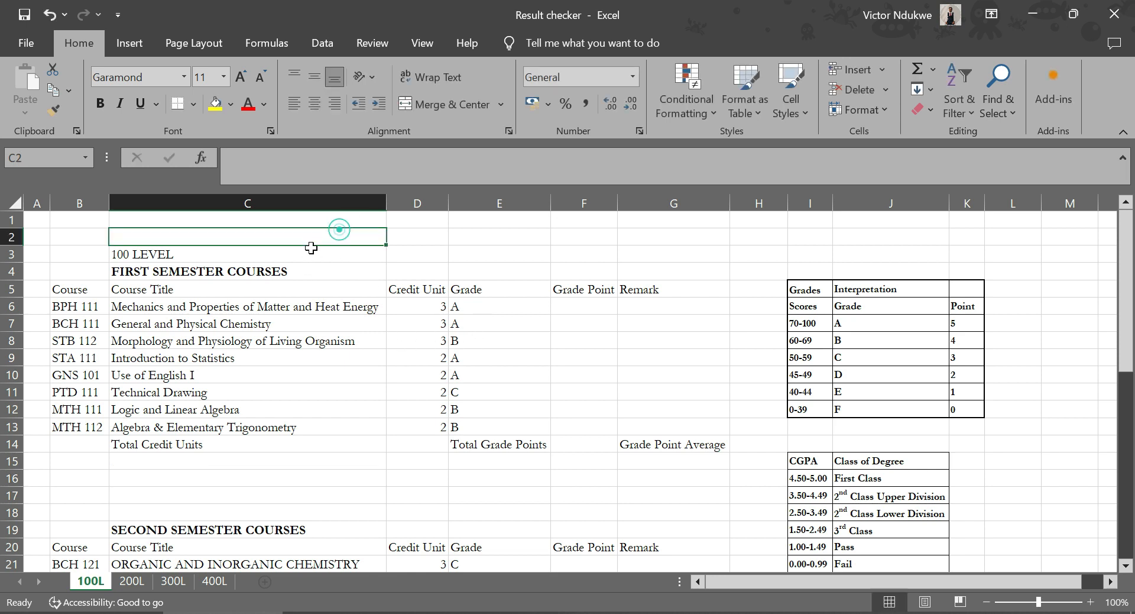
pyautogui.scroll(-9, 237, 302)
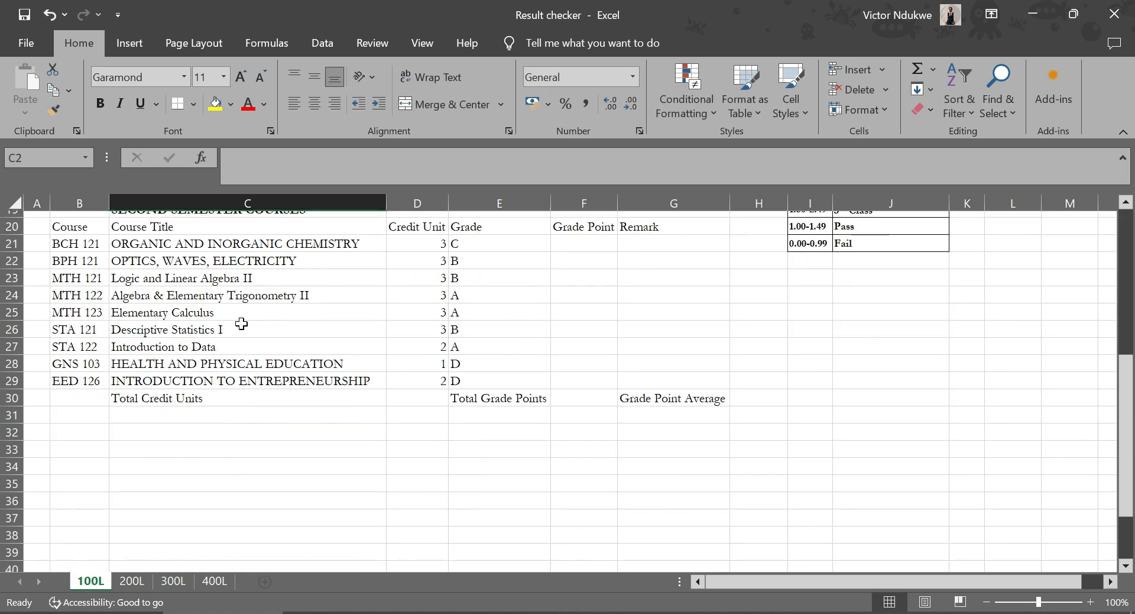
pyautogui.scroll(2, 204, 502)
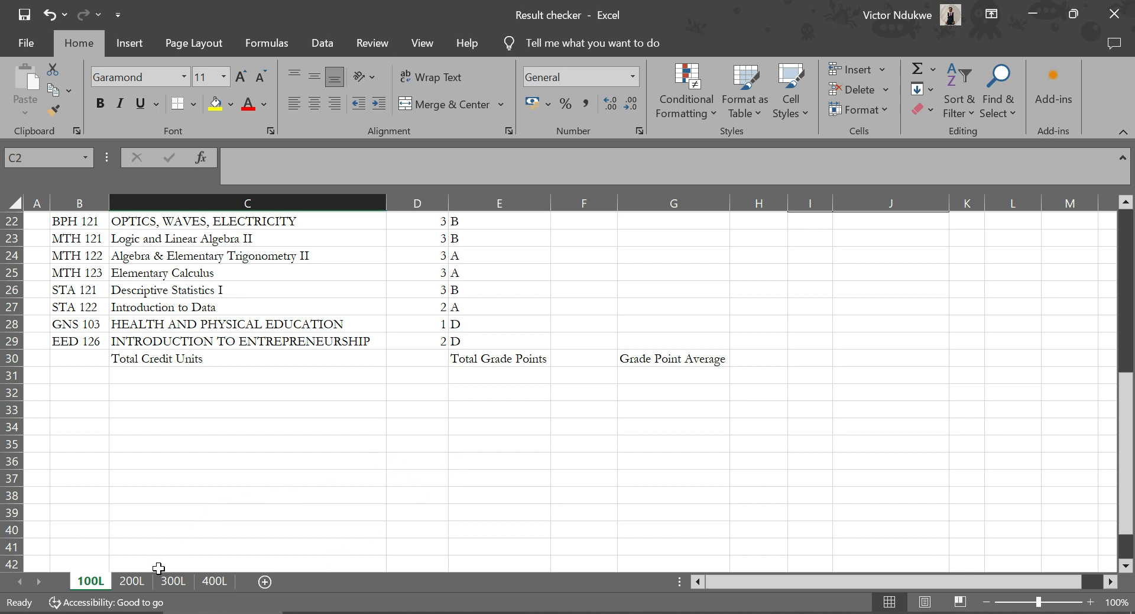
pyautogui.scroll(7, 229, 491)
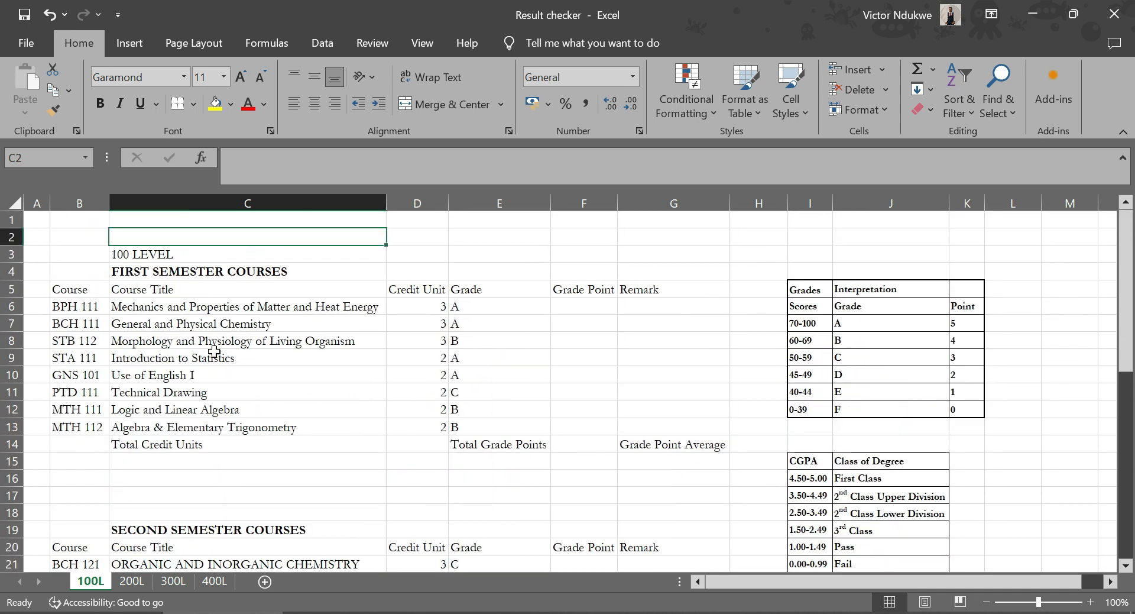
pyautogui.click(156, 278)
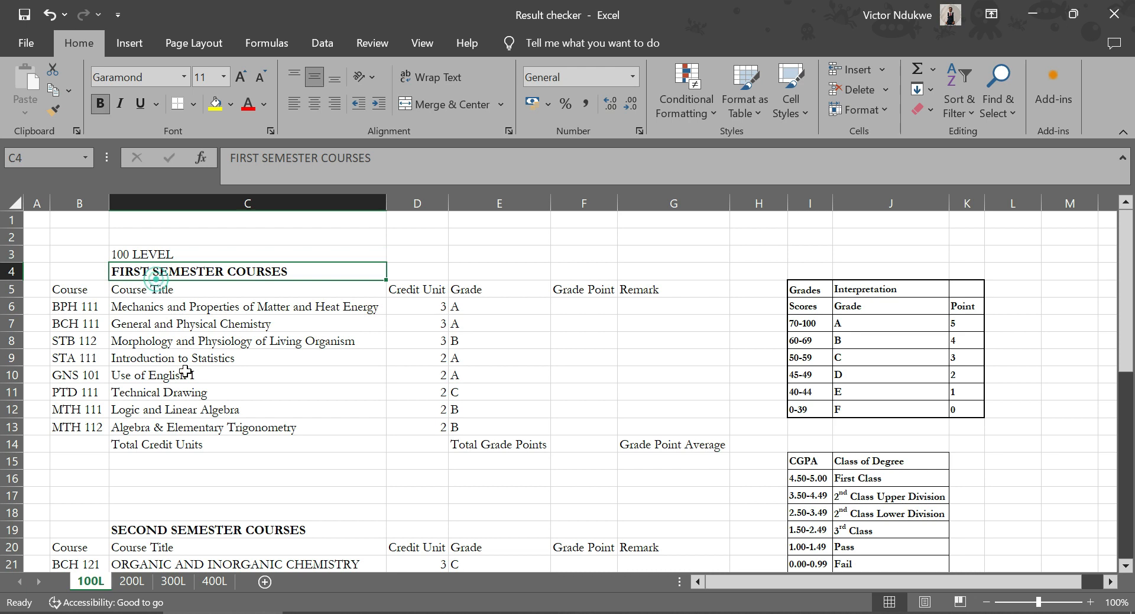
pyautogui.scroll(-3, 185, 442)
pyautogui.click(138, 375)
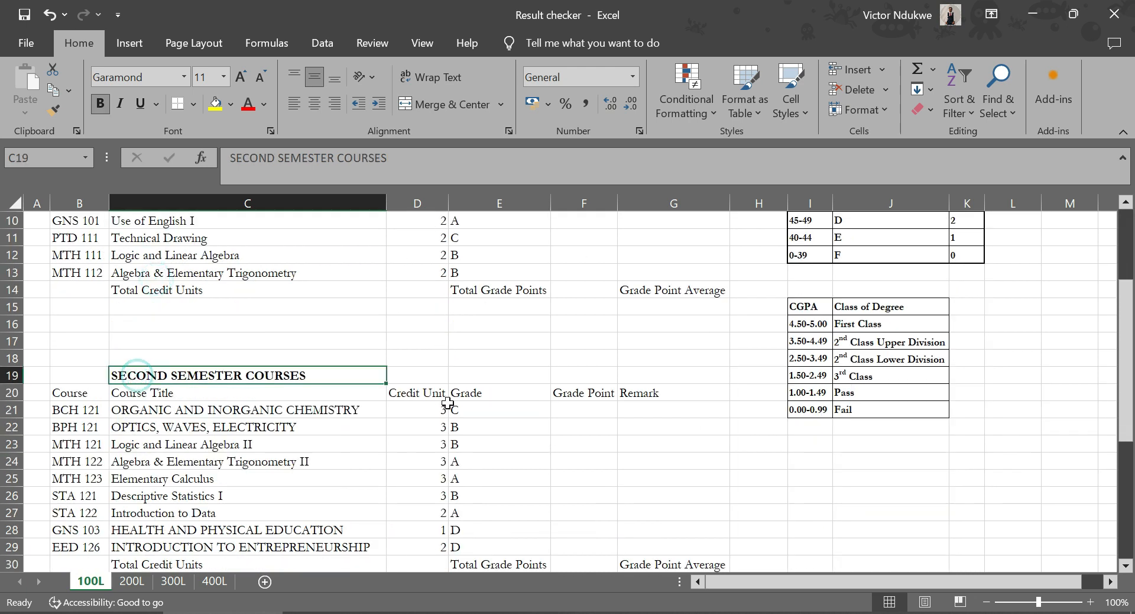
pyautogui.scroll(3, 330, 441)
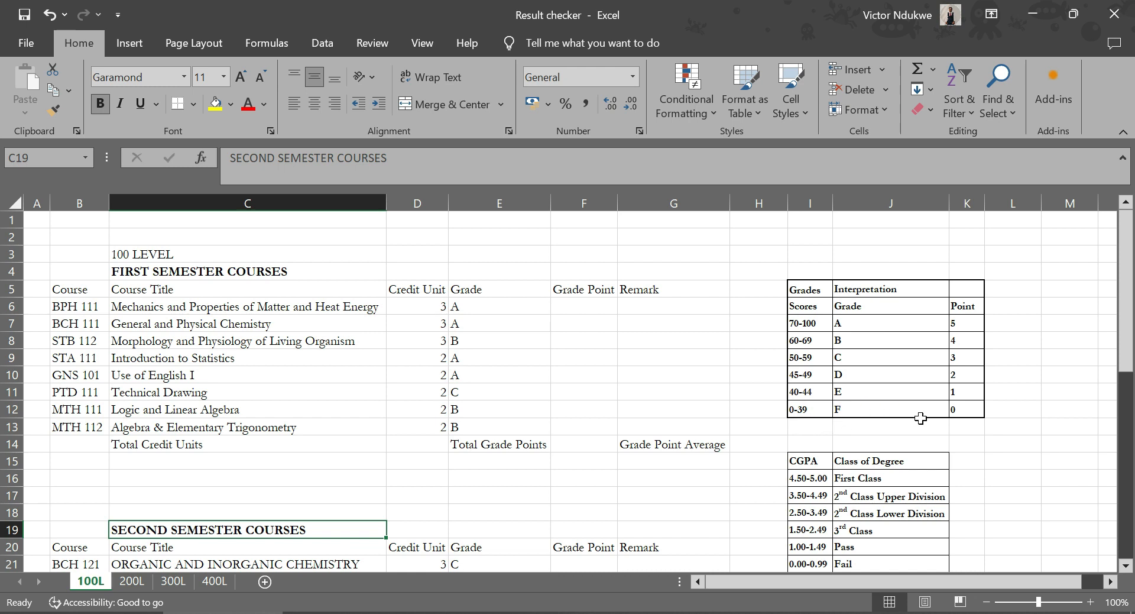
pyautogui.scroll(-2, 851, 414)
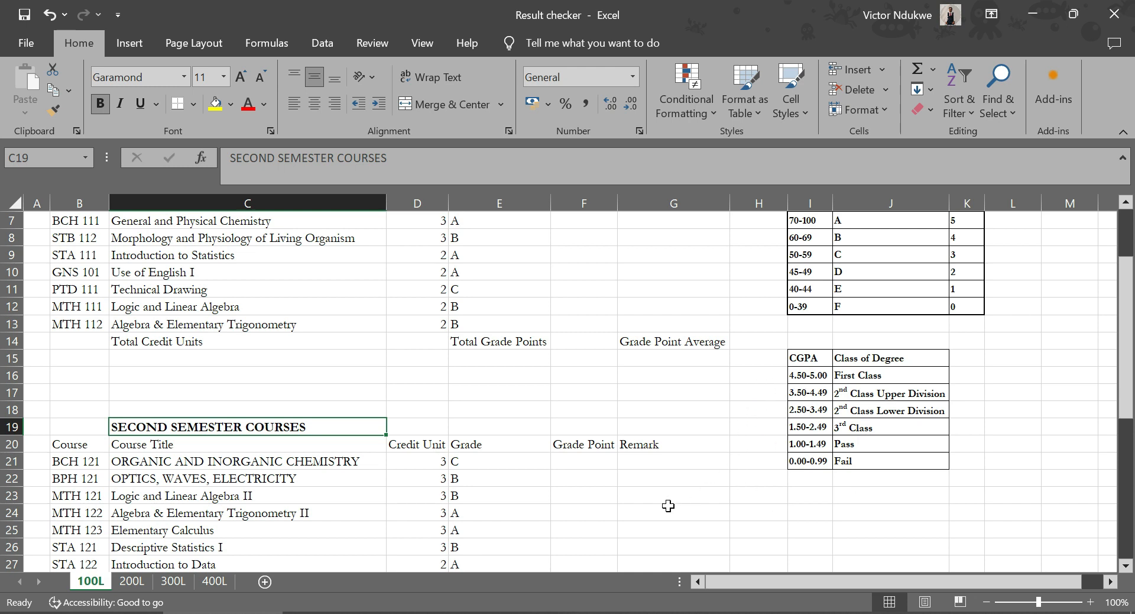
pyautogui.scroll(2, 374, 442)
pyautogui.click(851, 582)
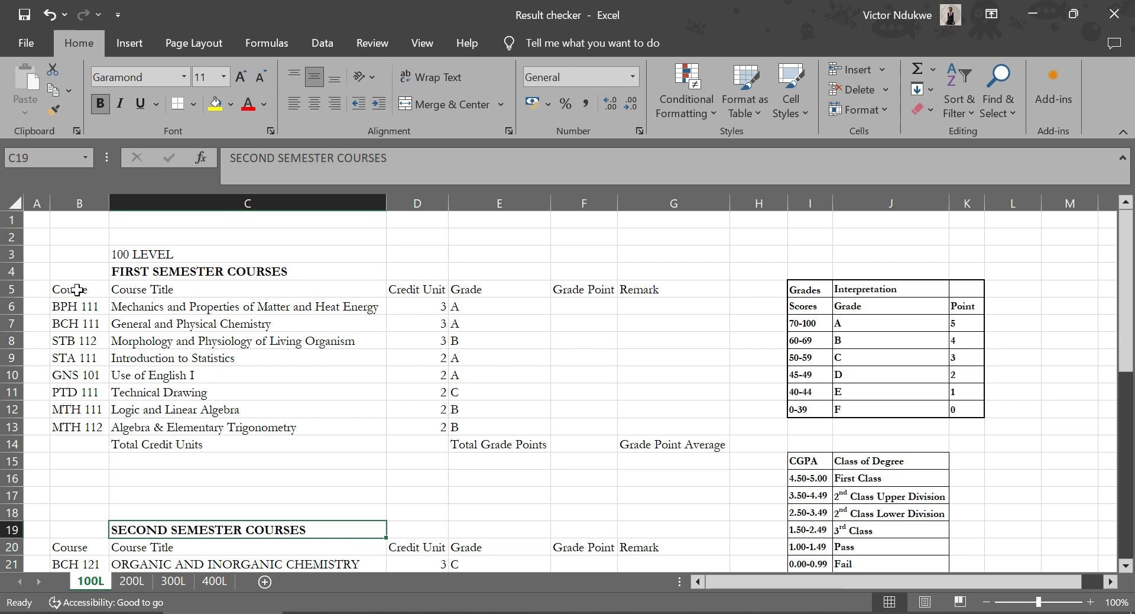
# Review the course code, course title, credit unit and grade columns of the first semester table
pyautogui.click(83, 203)
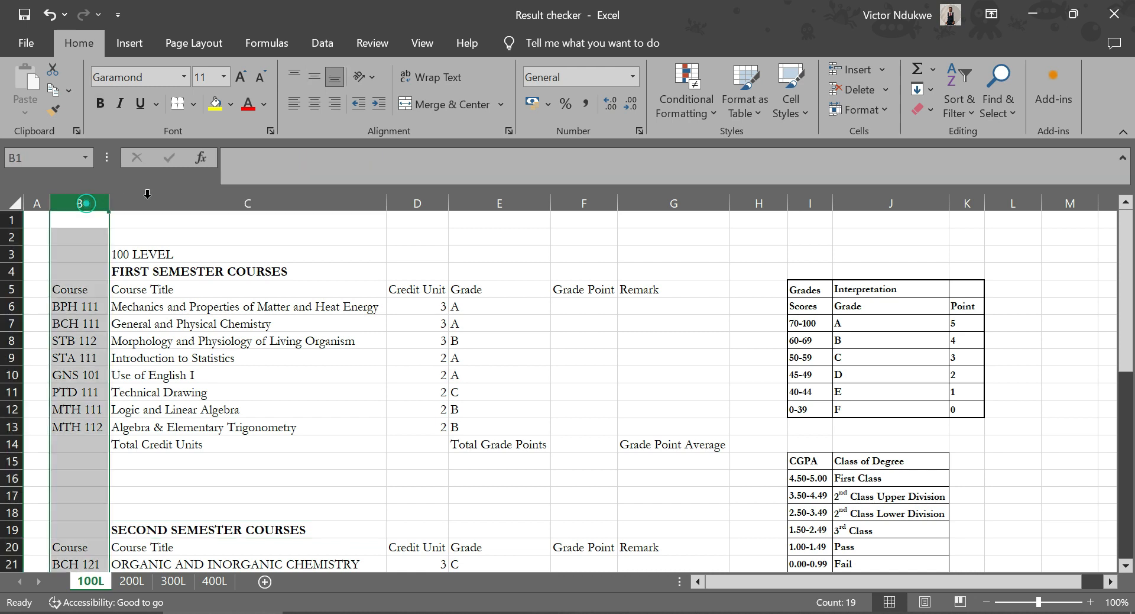
pyautogui.click(200, 196)
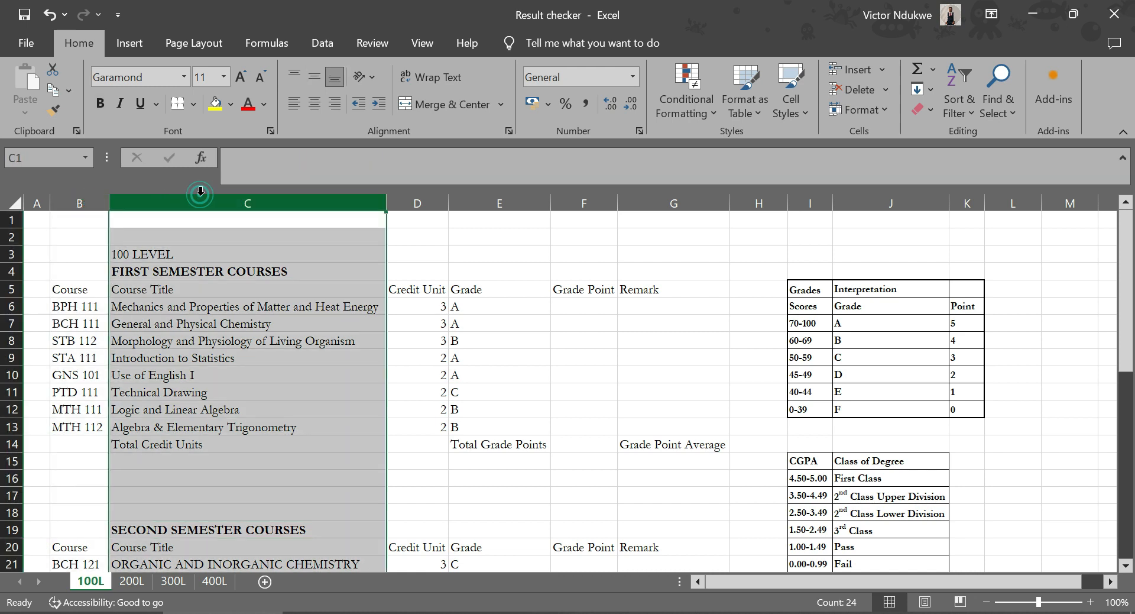
pyautogui.click(76, 202)
pyautogui.click(253, 201)
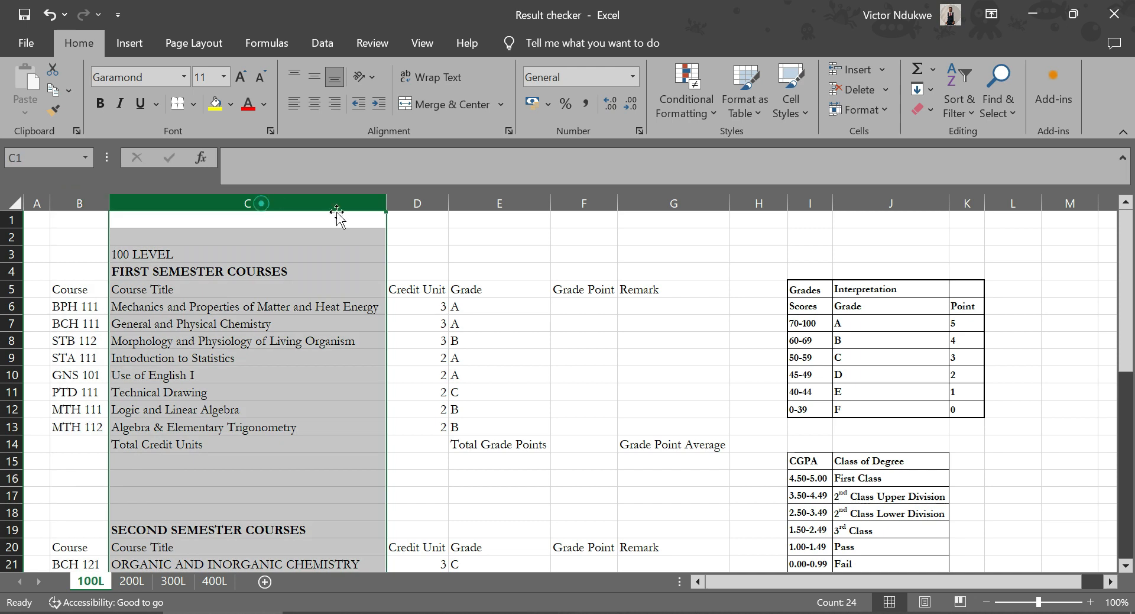
pyautogui.click(423, 196)
pyautogui.click(487, 203)
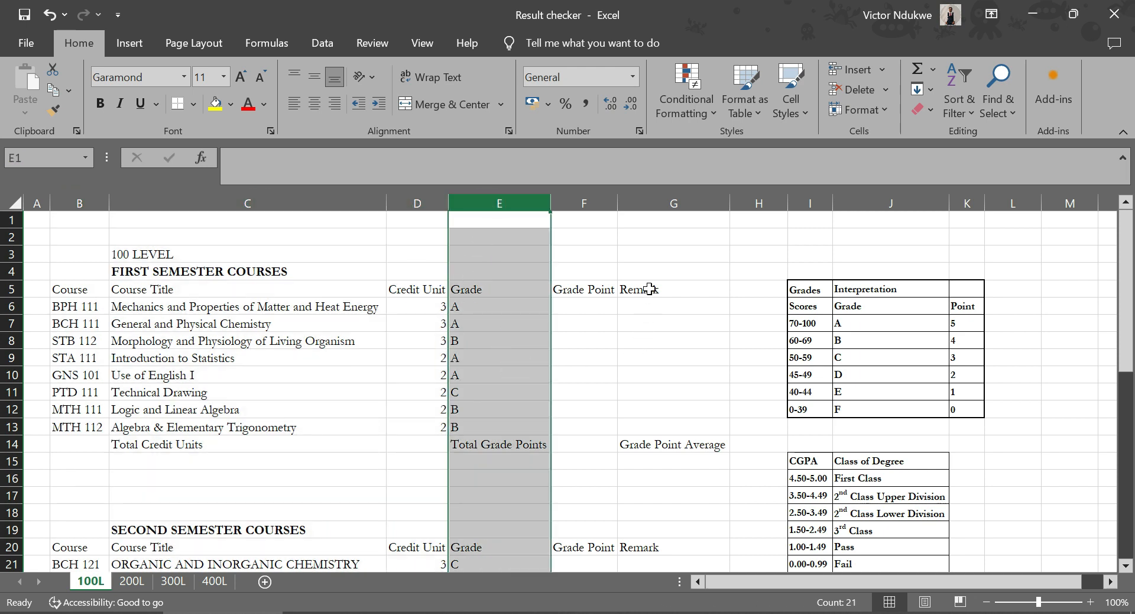
pyautogui.click(255, 439)
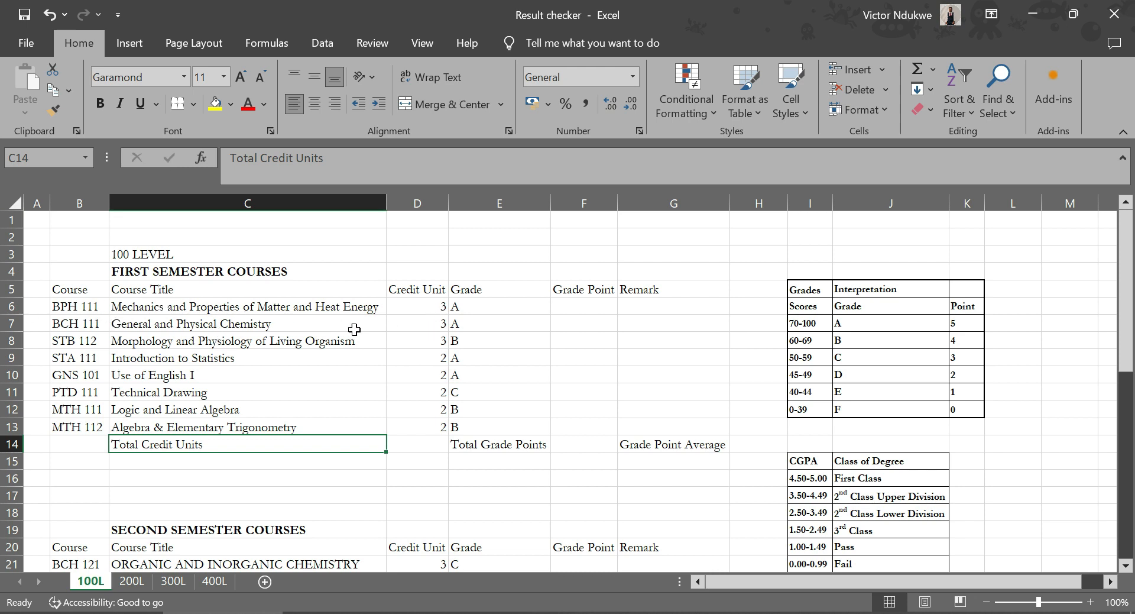
pyautogui.click(273, 329)
pyautogui.click(67, 327)
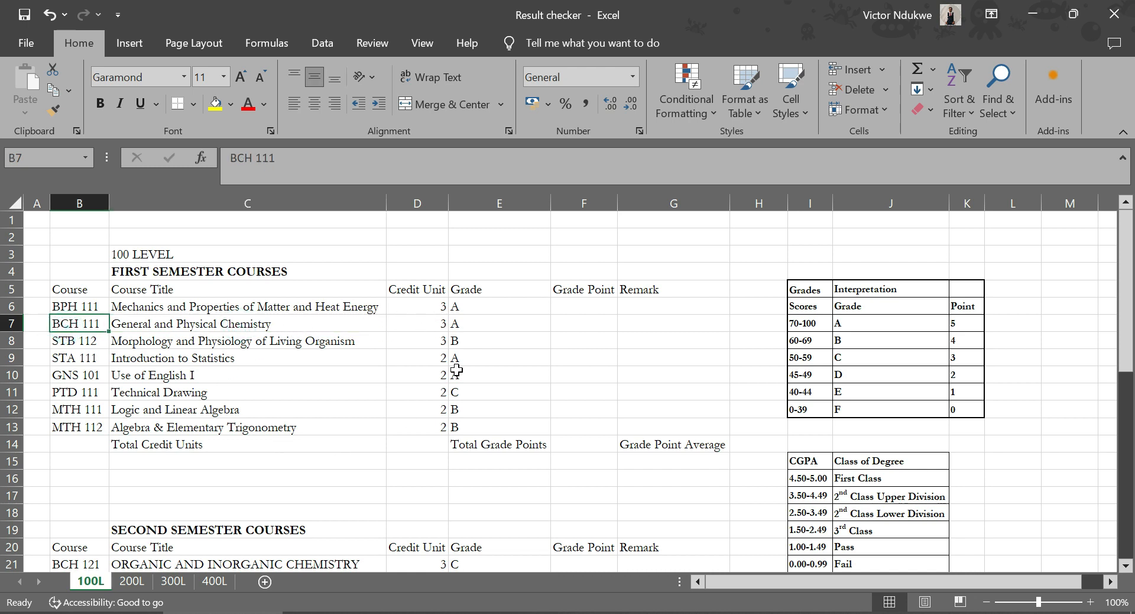
# Compare the first semester course grades with the points assigned in the grade interpretation table
pyautogui.click(477, 310)
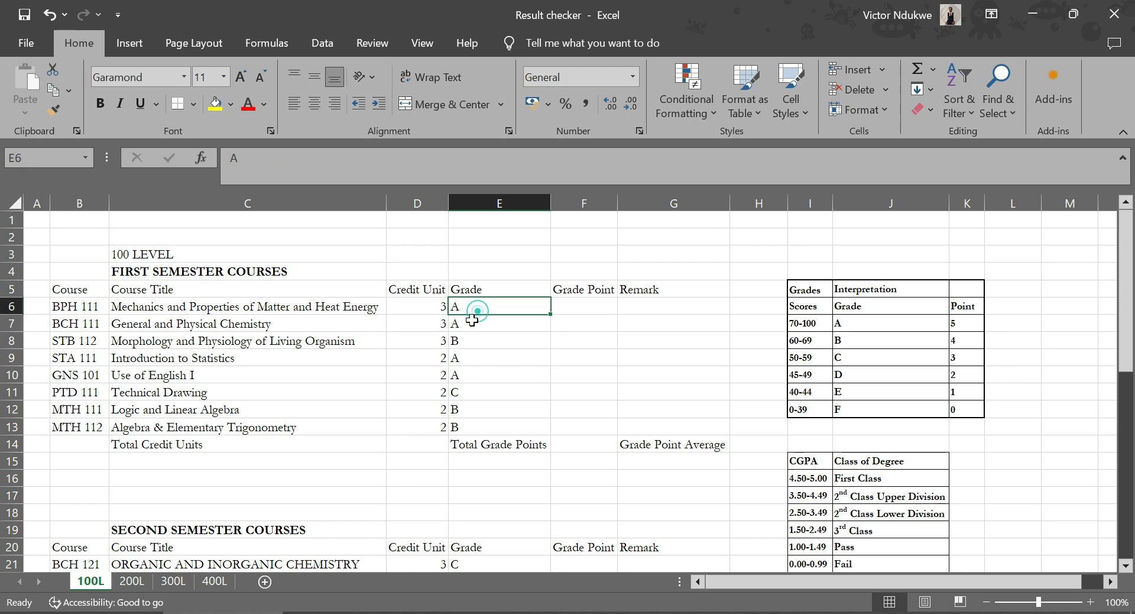
pyautogui.click(472, 320)
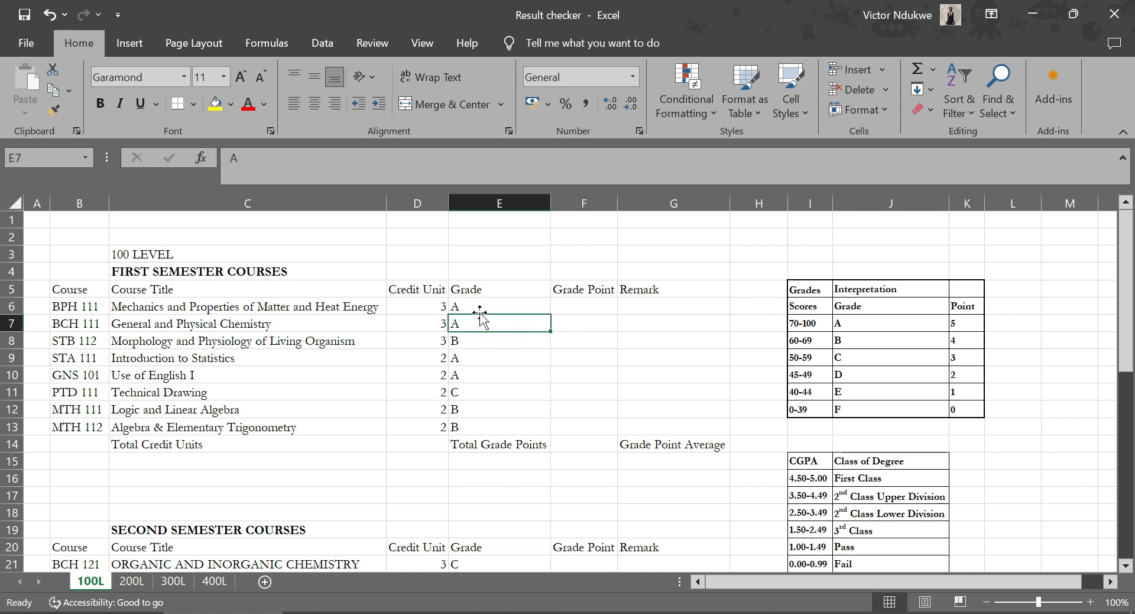
pyautogui.click(479, 307)
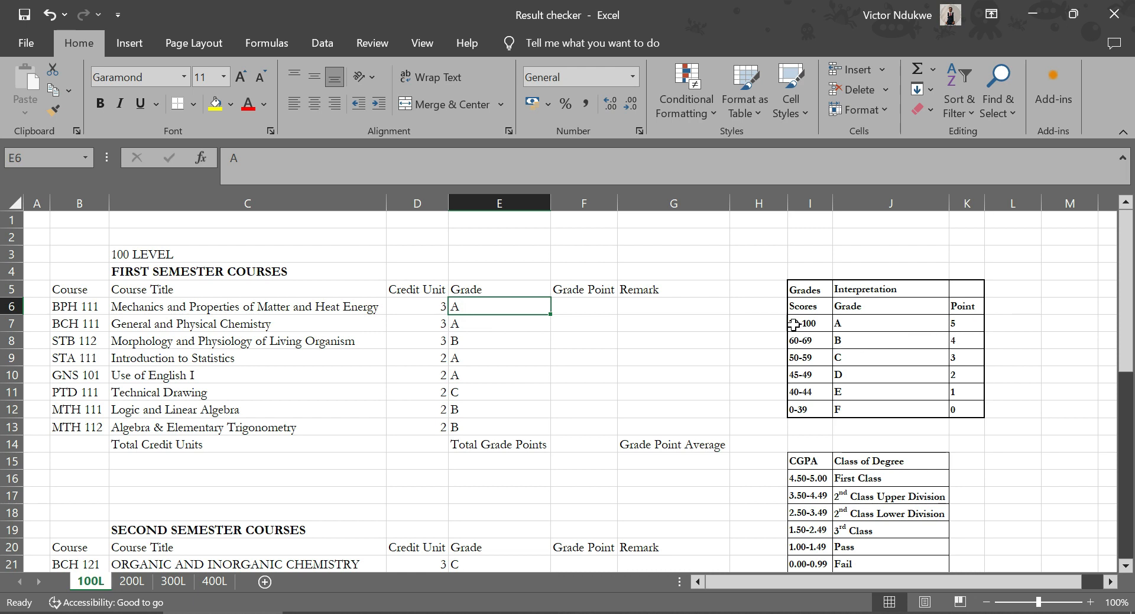
pyautogui.click(471, 339)
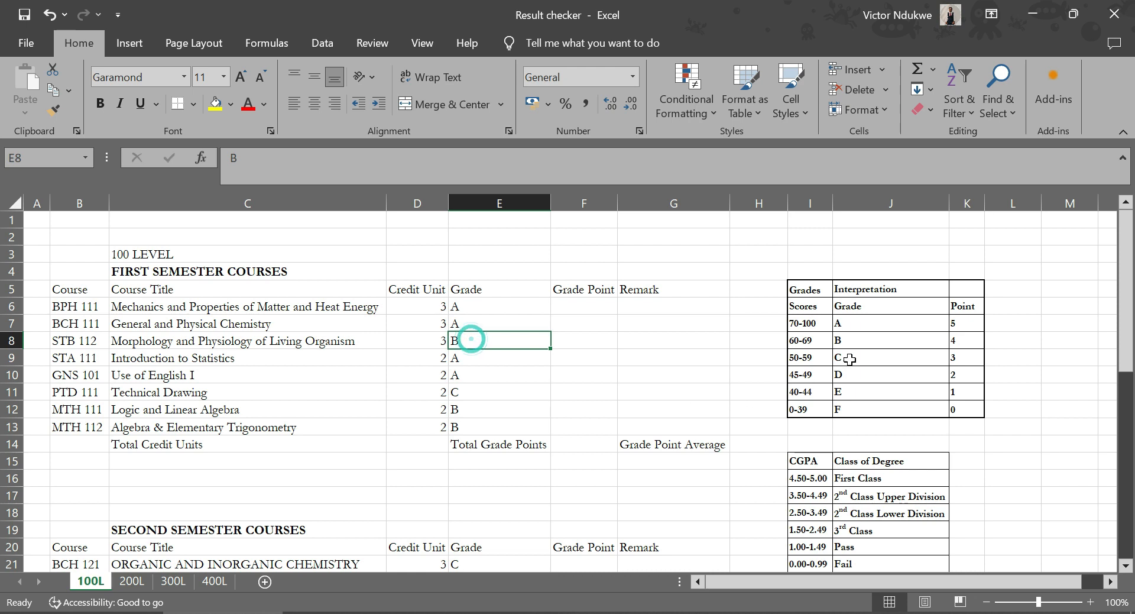
pyautogui.click(470, 393)
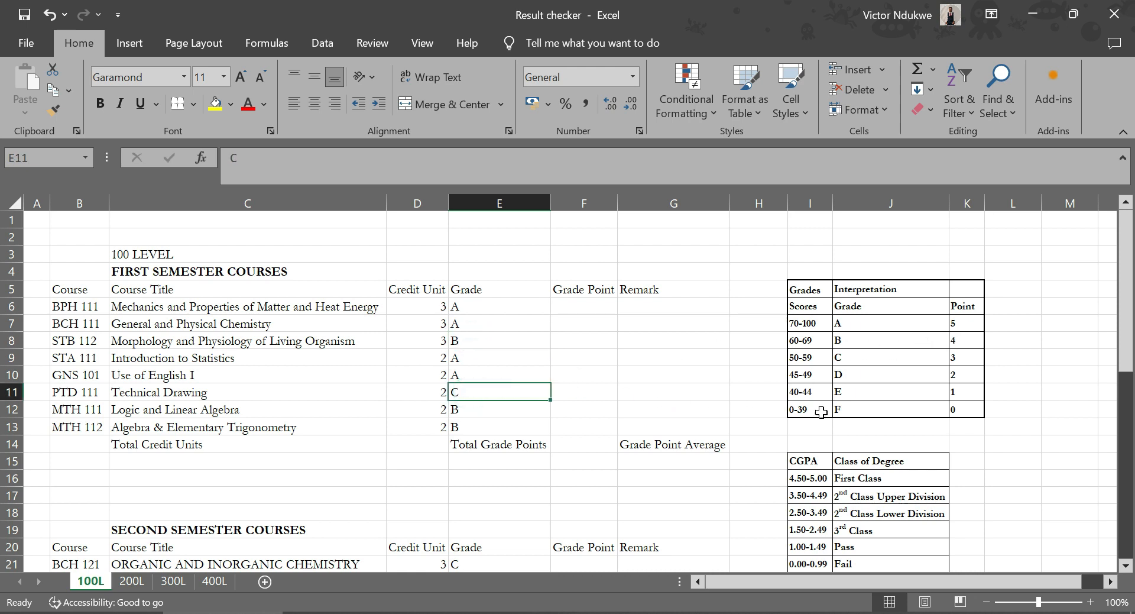
pyautogui.click(965, 358)
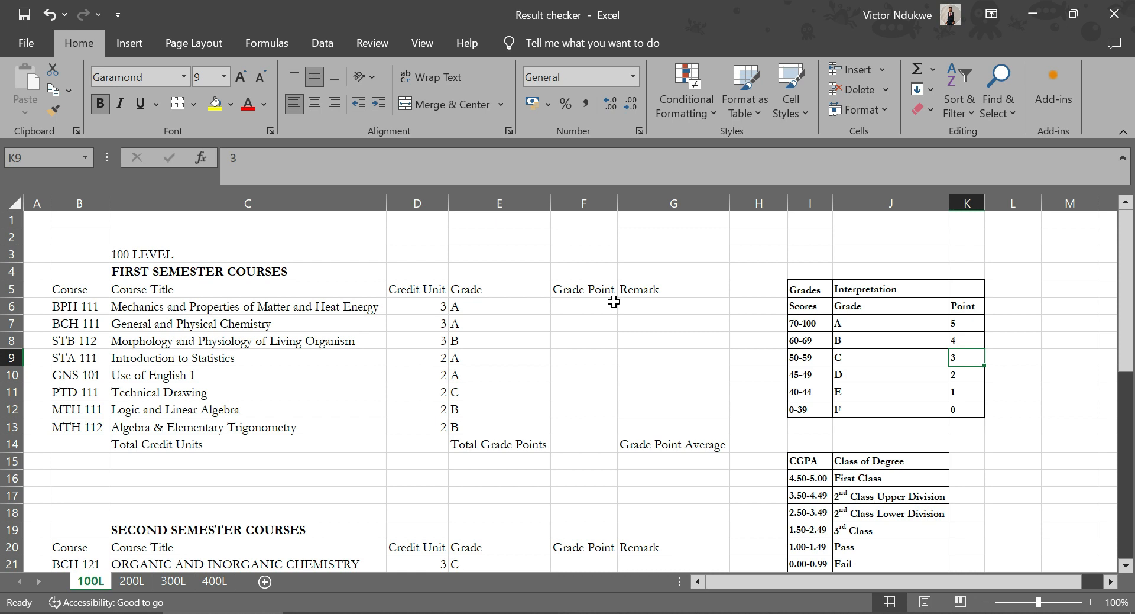
# Start an IF formula in Grade Point cell F6 for BPH 111, with condition E6=A and true value D6*5
pyautogui.click(560, 309)
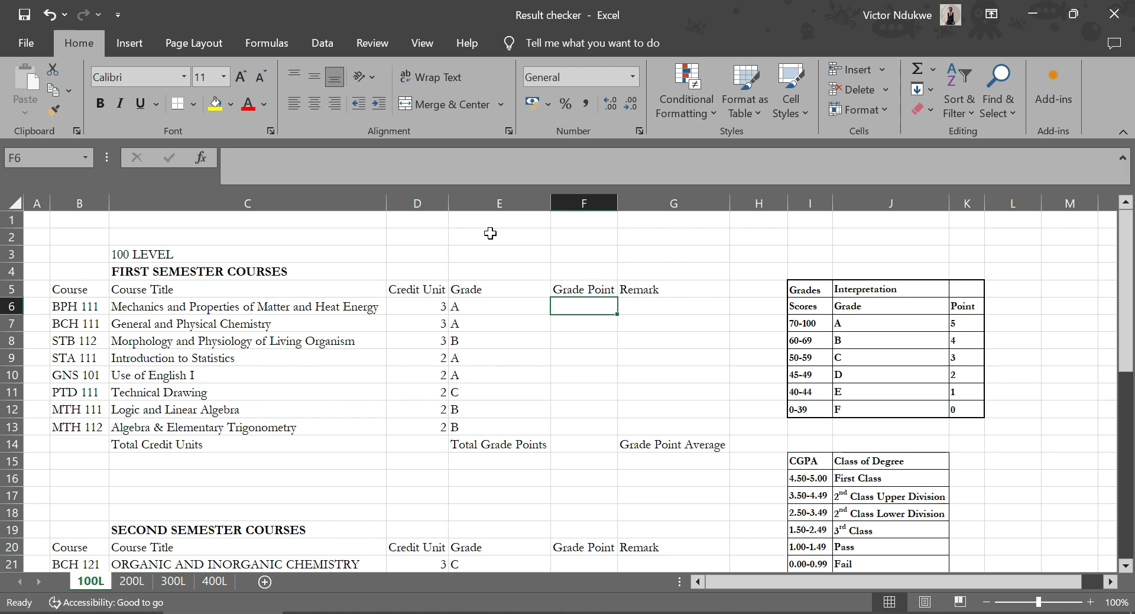
pyautogui.write('=')
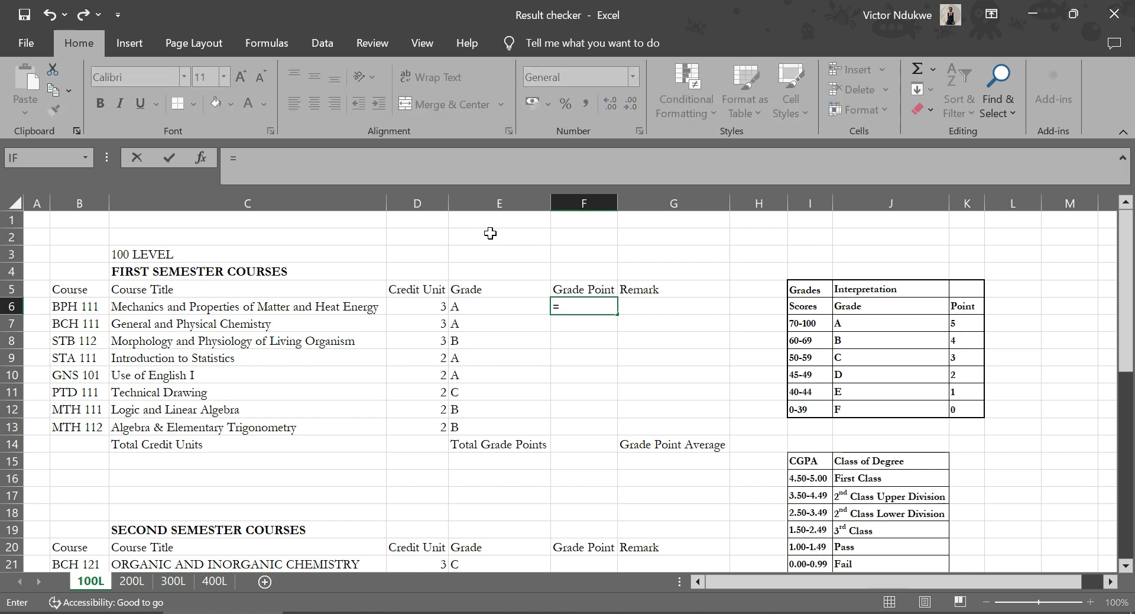
pyautogui.write('IF')
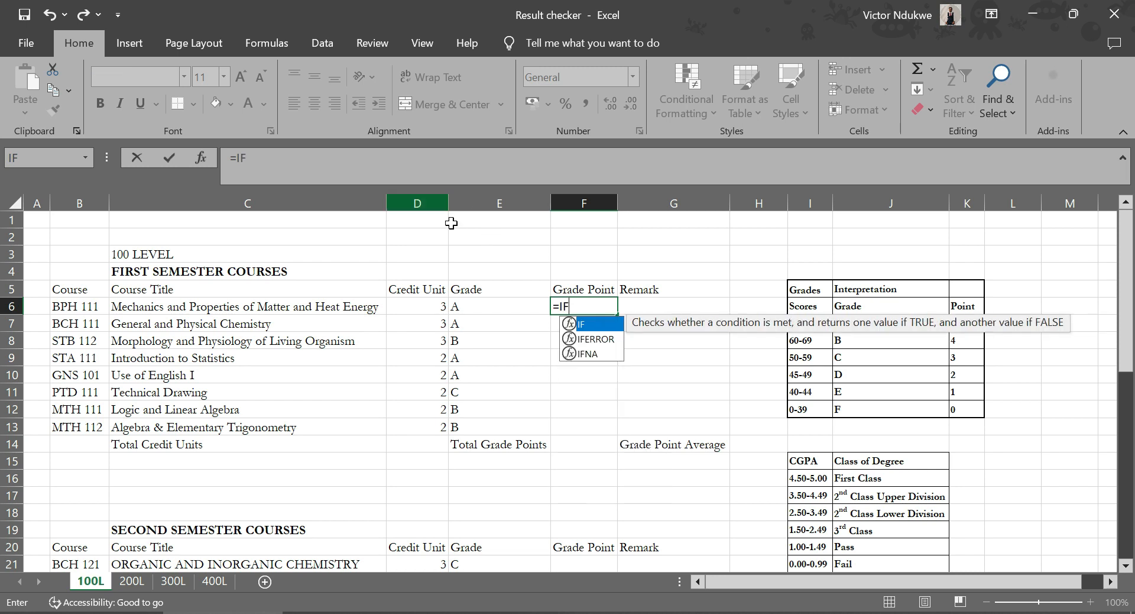
pyautogui.write('(')
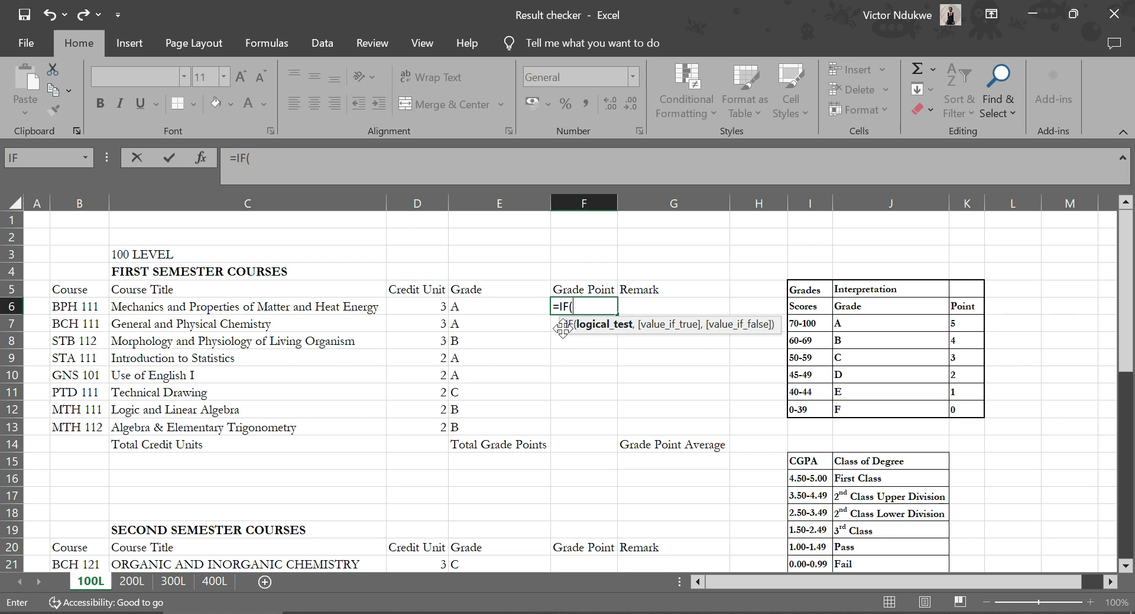
pyautogui.click(553, 158)
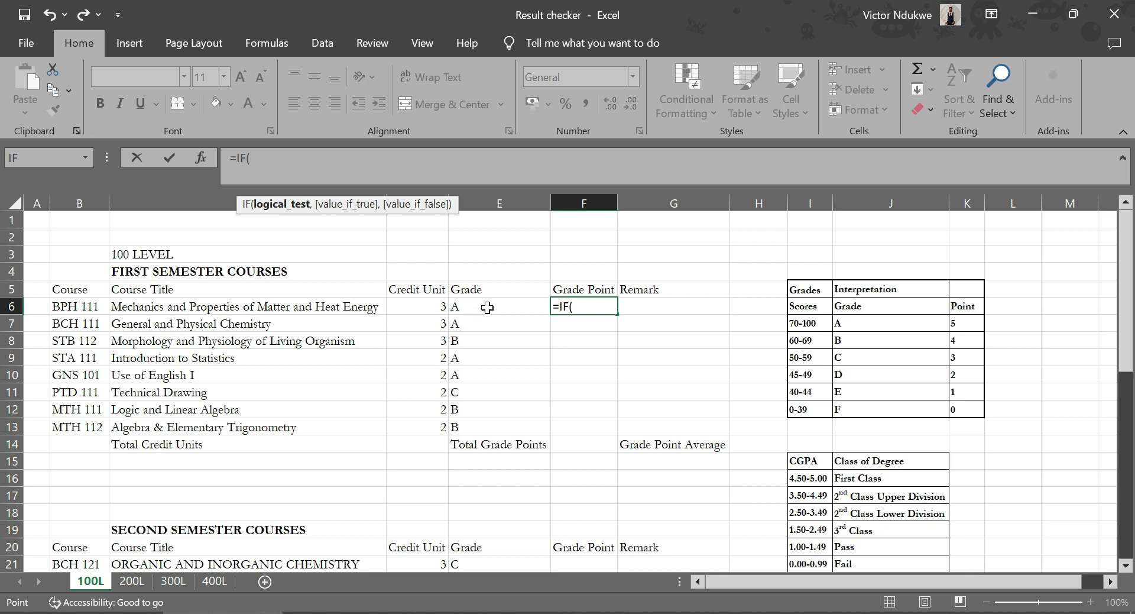
pyautogui.click(487, 308)
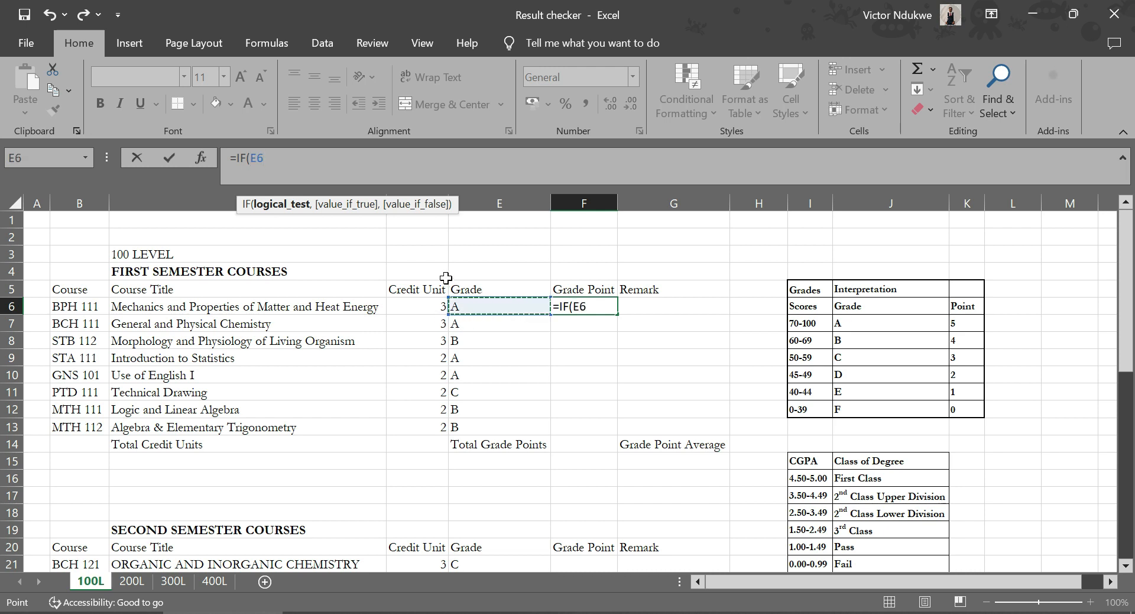
pyautogui.write('=A')
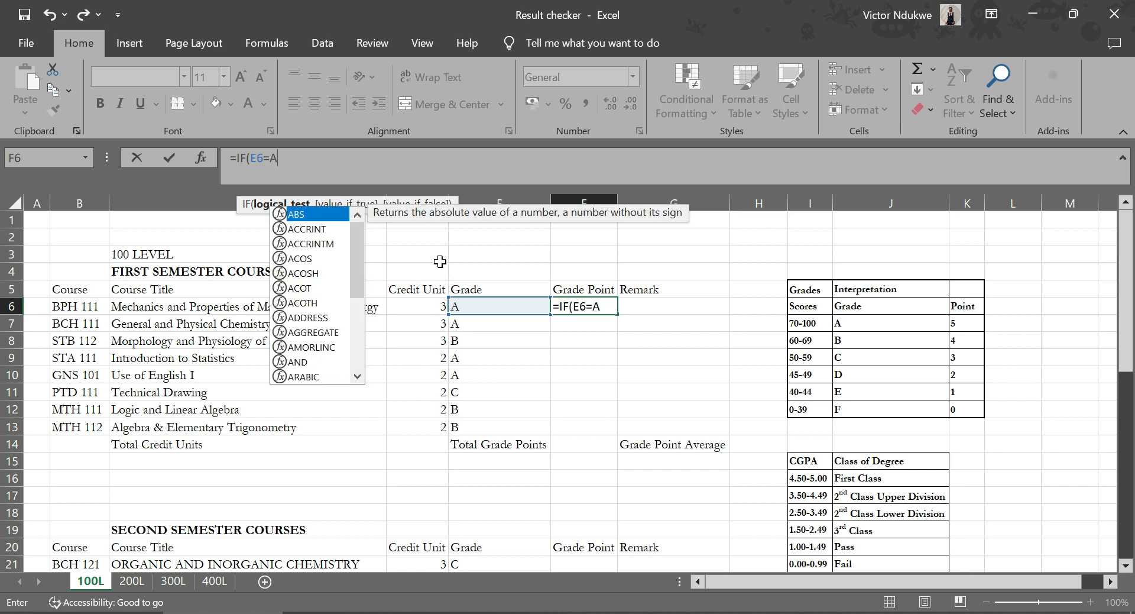
pyautogui.write(',')
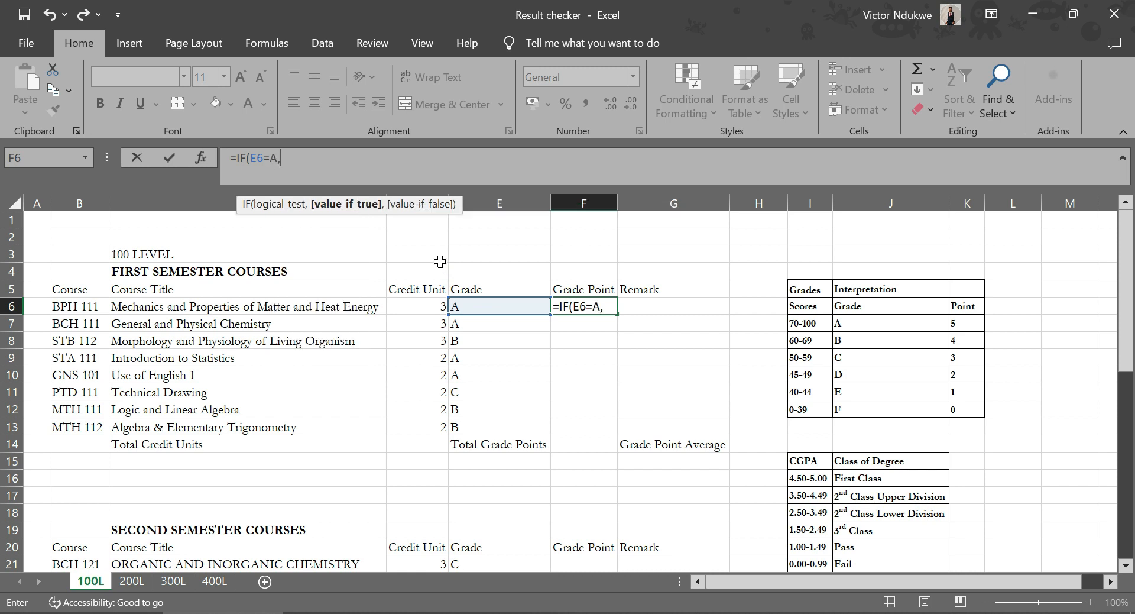
pyautogui.click(427, 309)
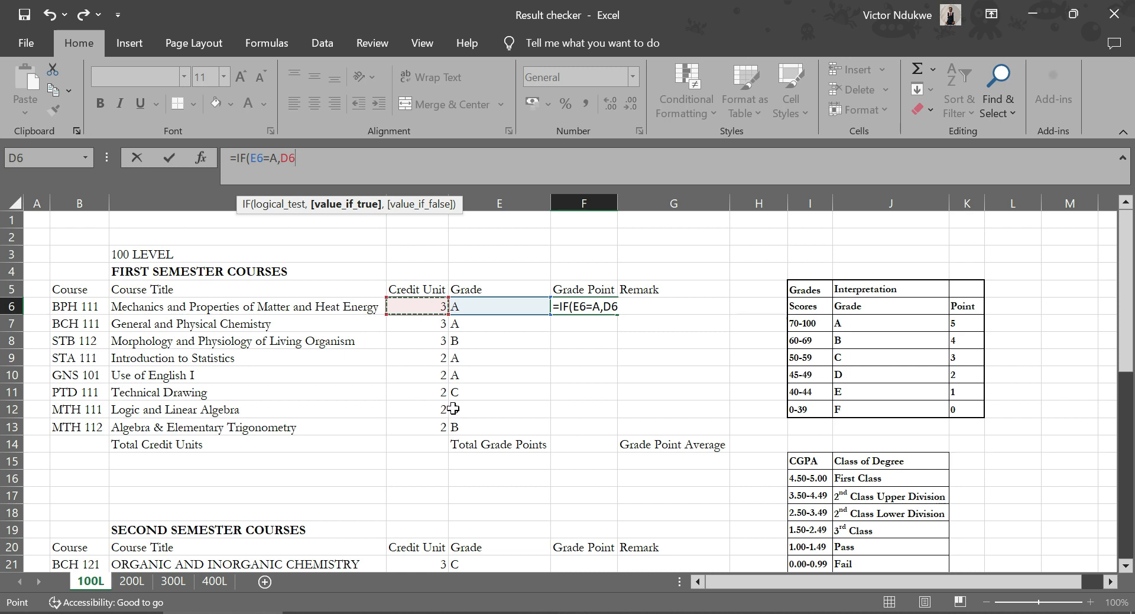
pyautogui.write('*5')
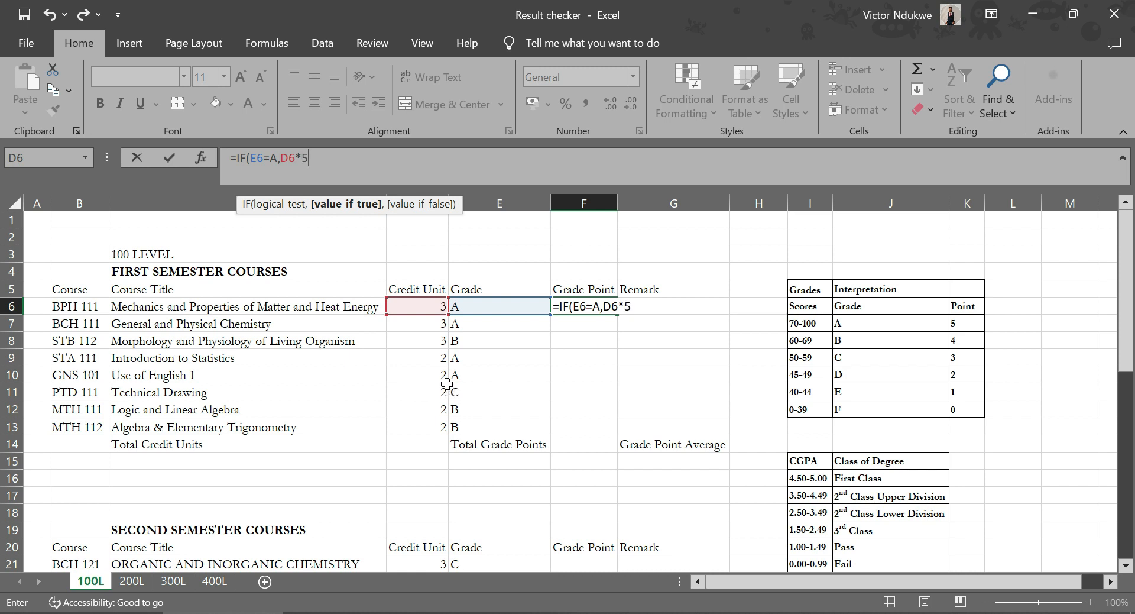
pyautogui.write(',')
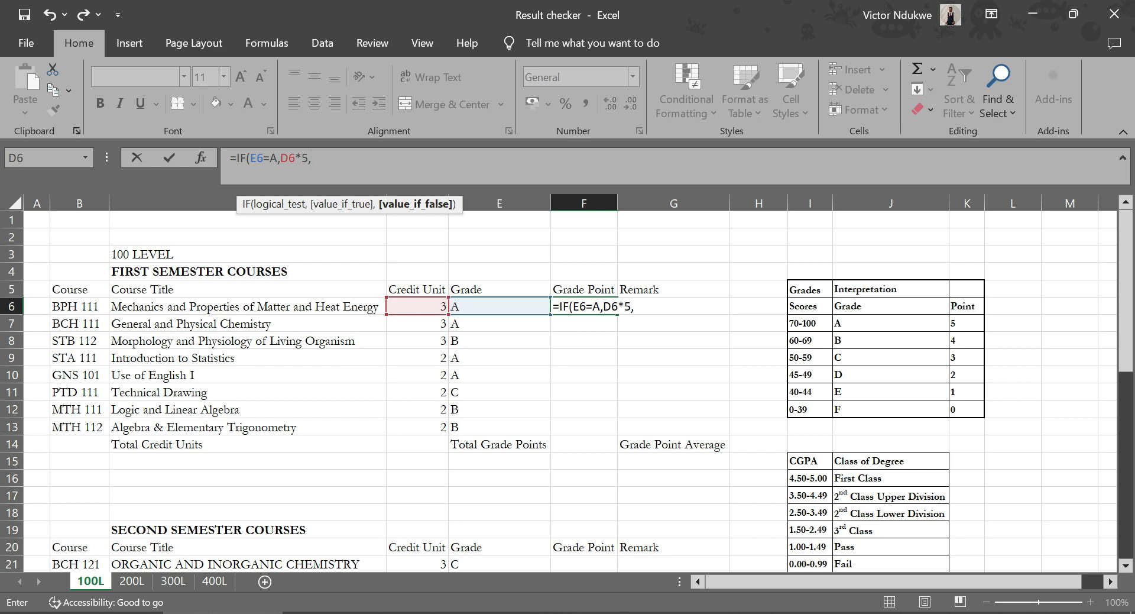
# Nest a second IF as the false value of the F6 formula, with condition E6=B
pyautogui.write('IF')
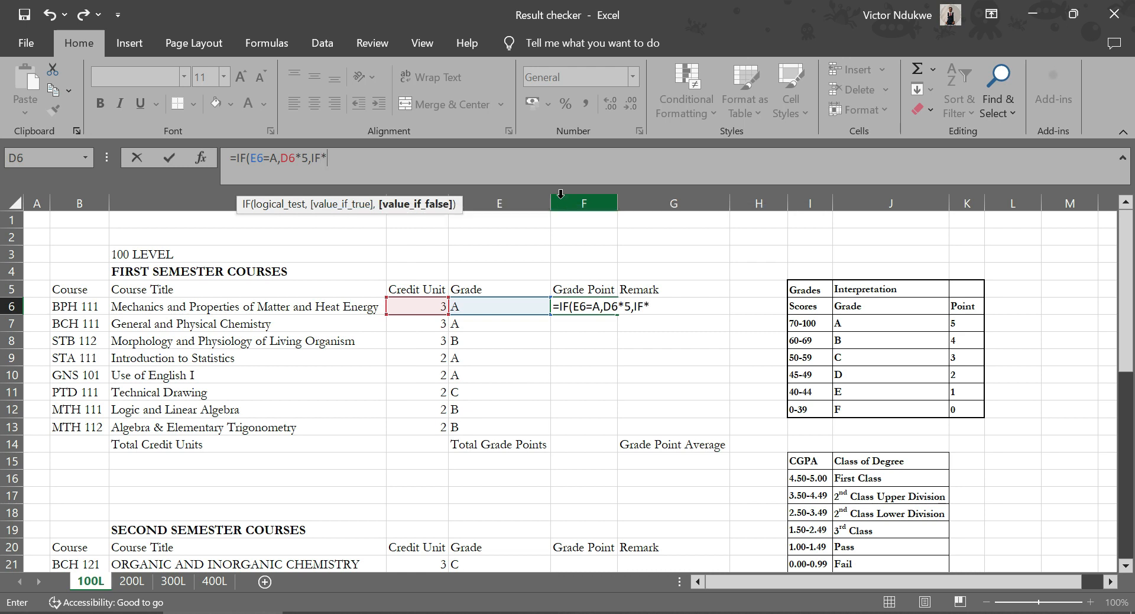
pyautogui.write('(')
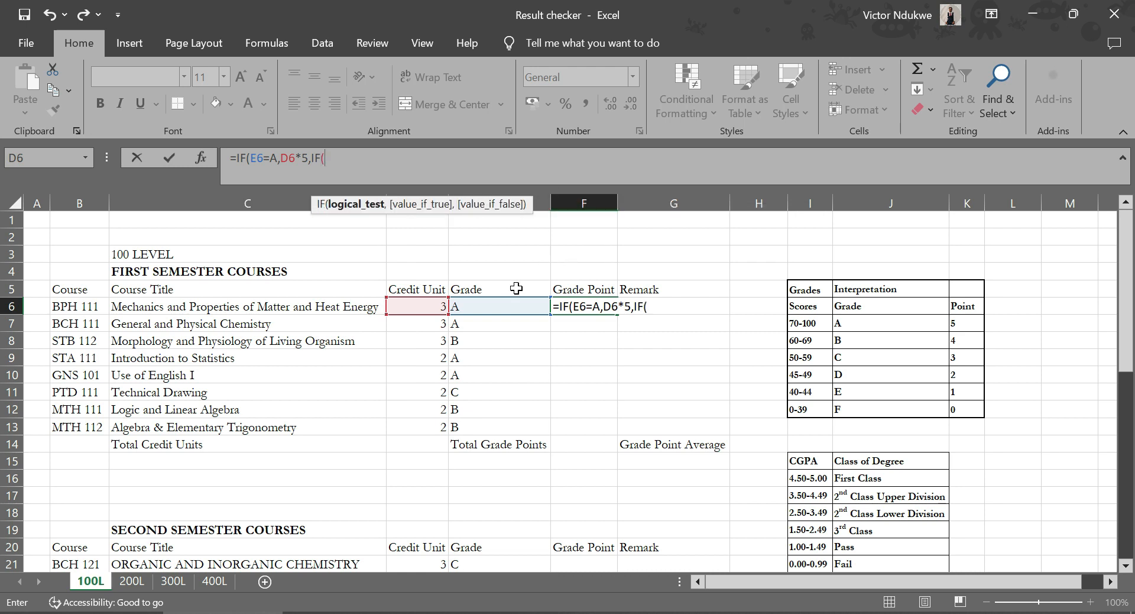
pyautogui.click(494, 306)
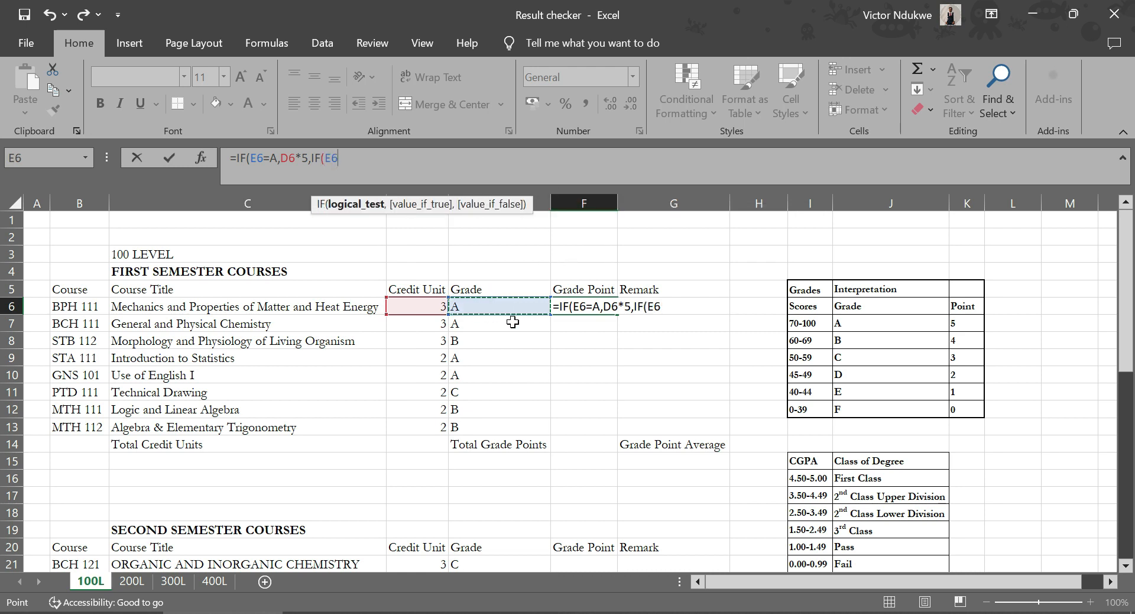
pyautogui.write('=')
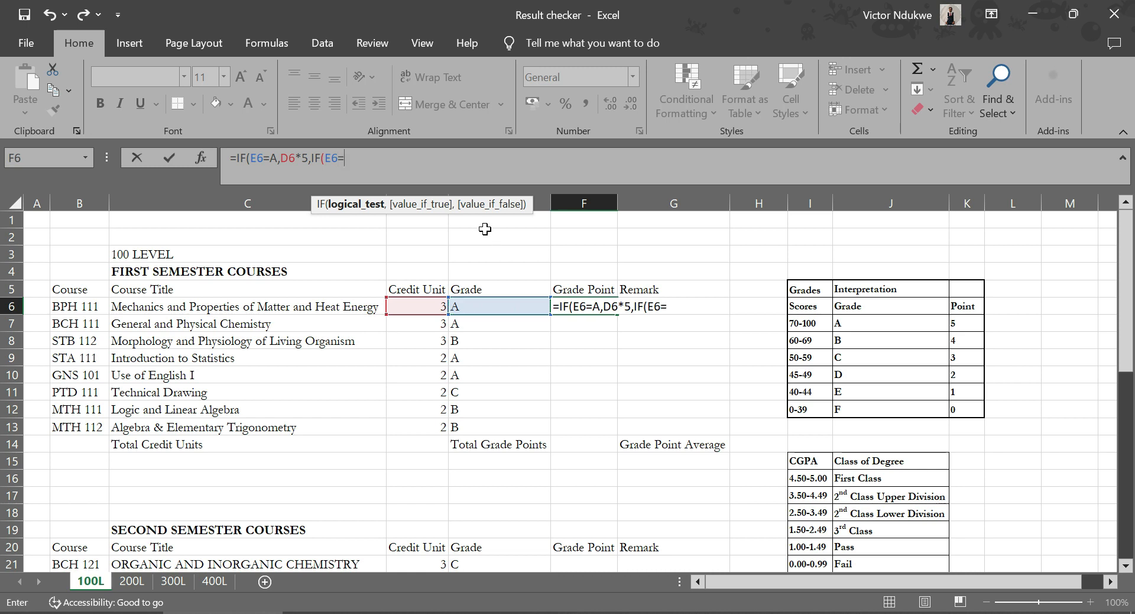
pyautogui.write('B')
pyautogui.press('BackSpace')
pyautogui.write('B')
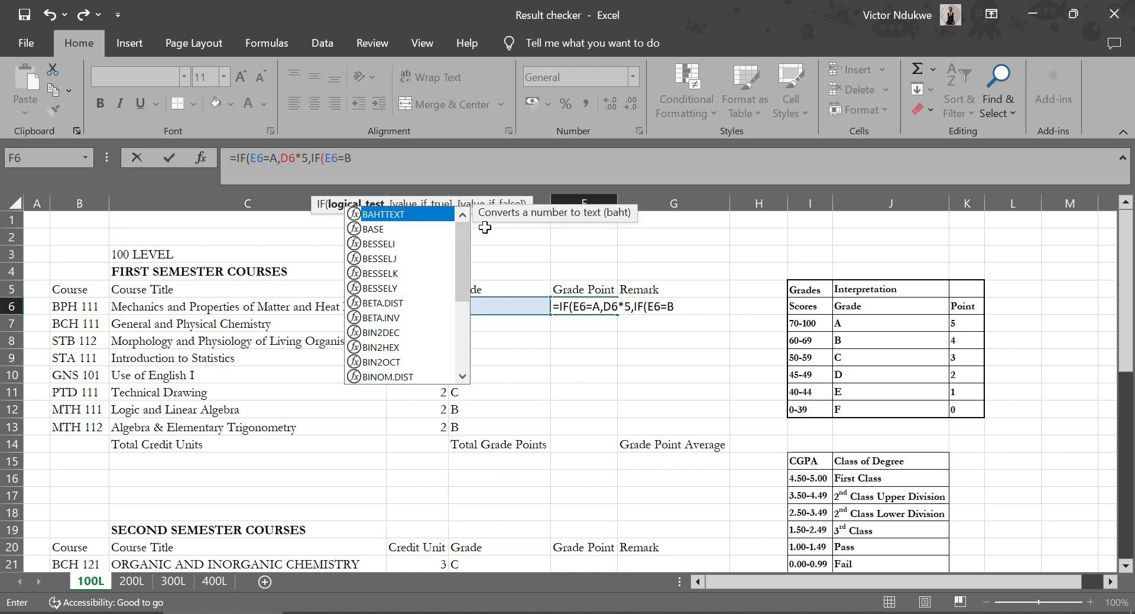
pyautogui.press('Return')
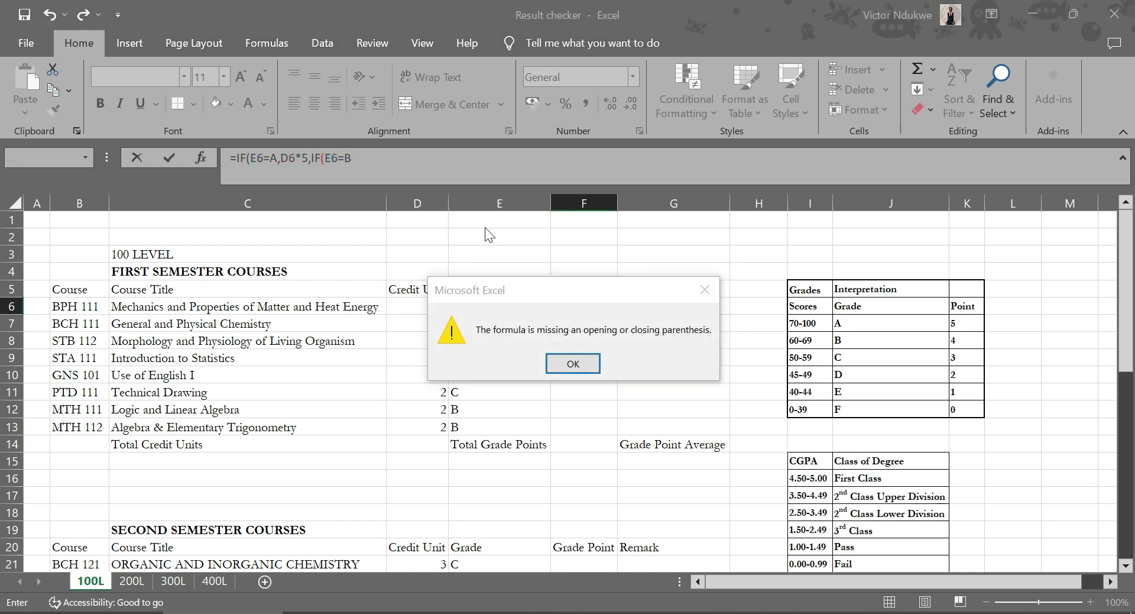
pyautogui.press('Return')
# Enclose the grade A in quotation marks in the first condition of the F6 formula, making it E6="A"
pyautogui.click(381, 167)
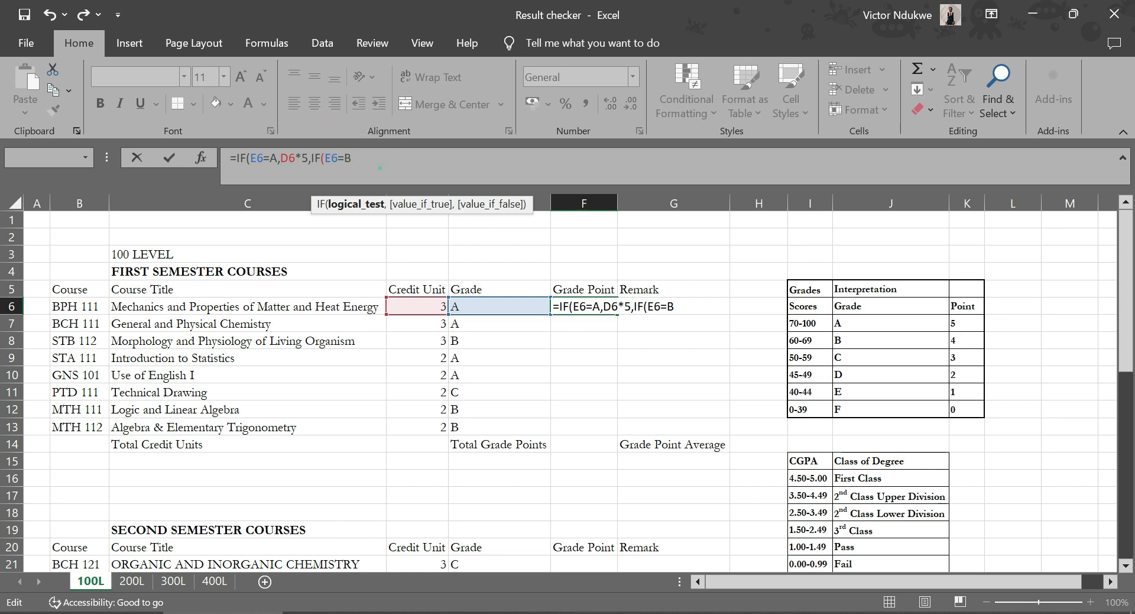
pyautogui.press('Left')
pyautogui.press('Left')
pyautogui.press('Left')
pyautogui.press('Left')
pyautogui.press('Left')
pyautogui.press('Left')
pyautogui.press('Left')
pyautogui.press('Left')
pyautogui.press('Left')
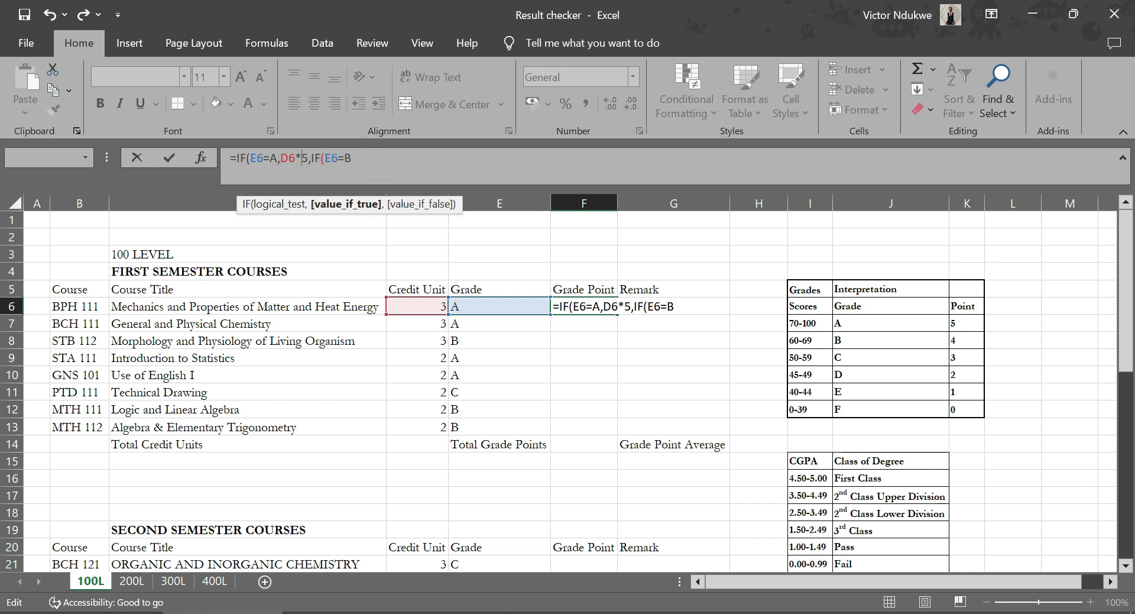
pyautogui.press('Left')
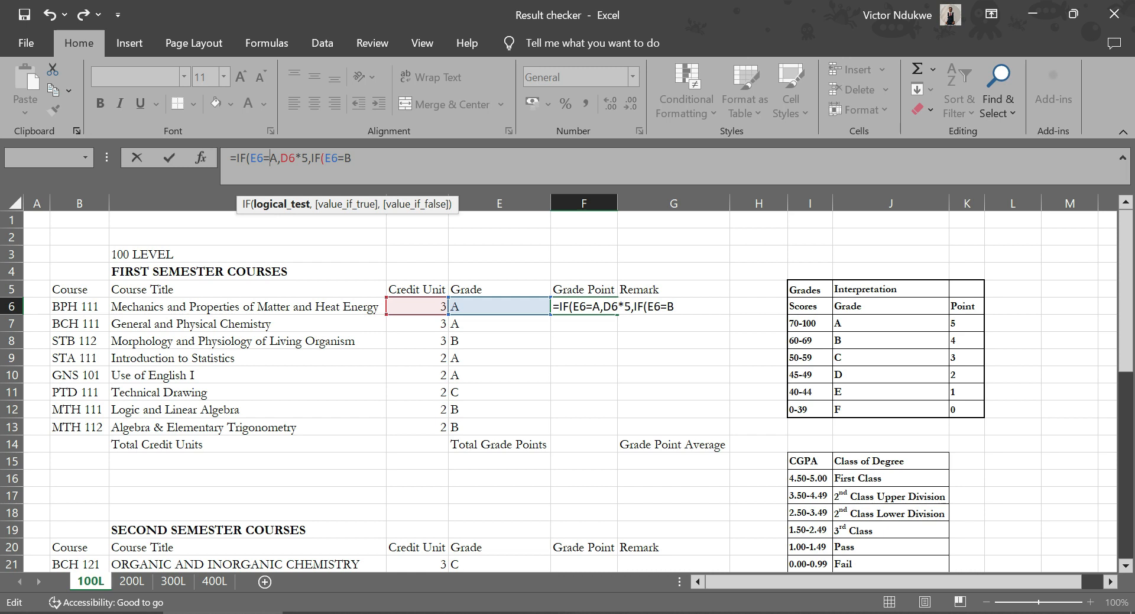
pyautogui.write('"A')
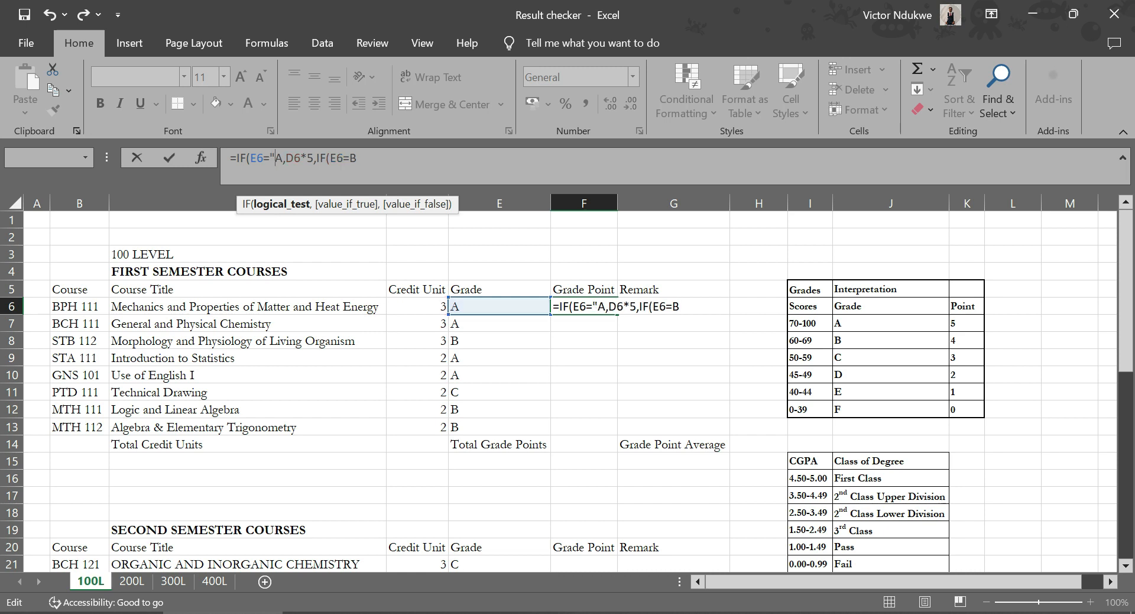
pyautogui.write('"')
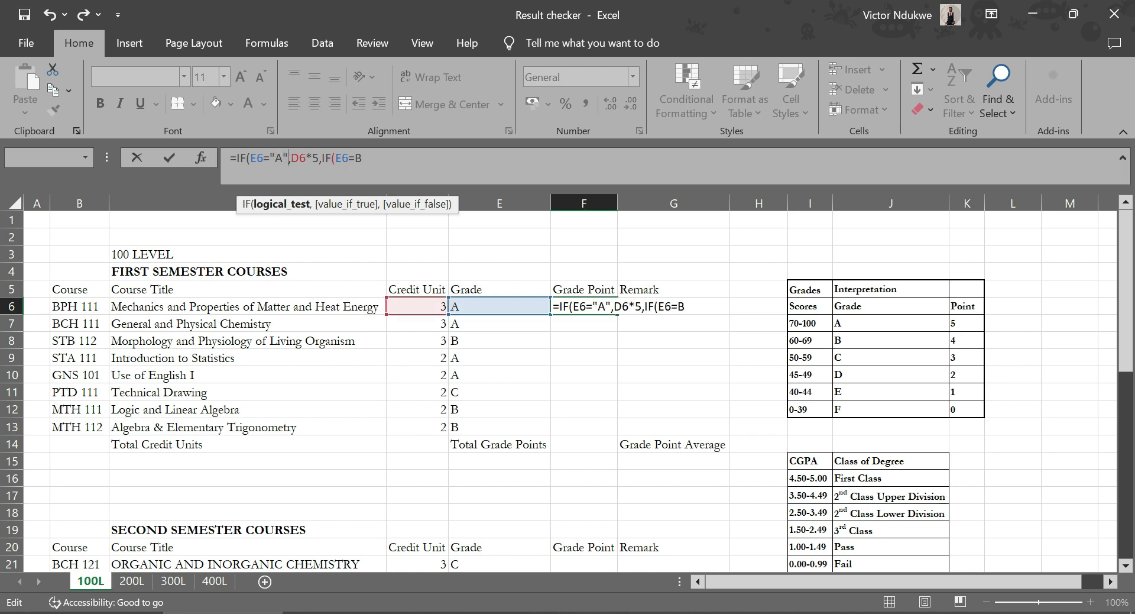
# Enclose the grade B in quotation marks in the second IF of the F6 formula and give it true value D6*4
pyautogui.press('Right')
pyautogui.press('Right')
pyautogui.press('Left')
pyautogui.press('Left')
pyautogui.press('Right')
pyautogui.press('Right')
pyautogui.press('Right')
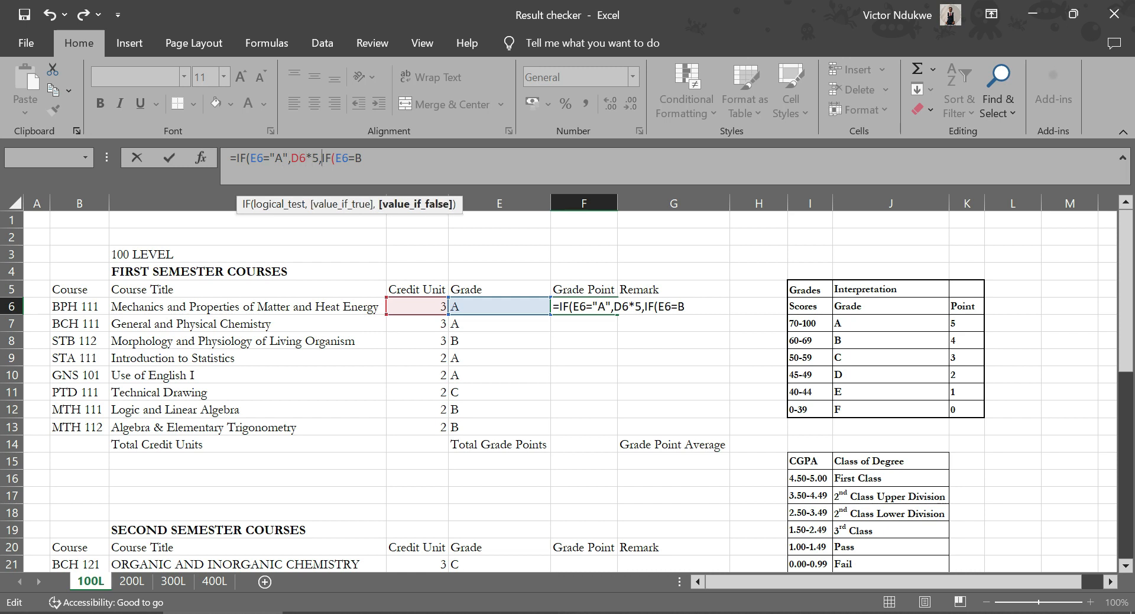
pyautogui.press('Right')
pyautogui.press('Right')
pyautogui.press('Right')
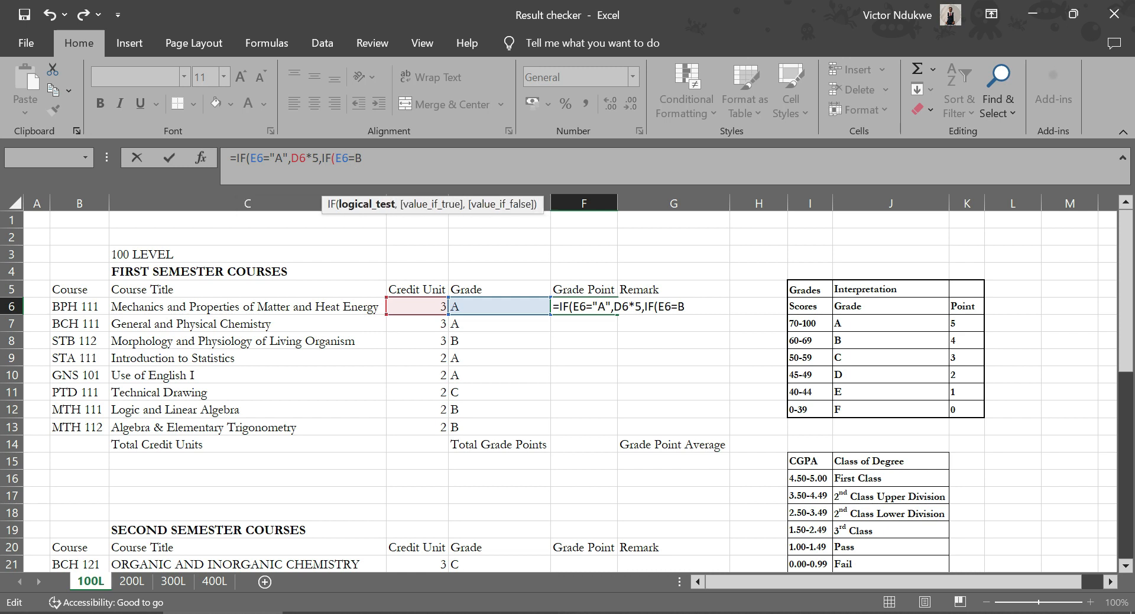
pyautogui.write('"A",')
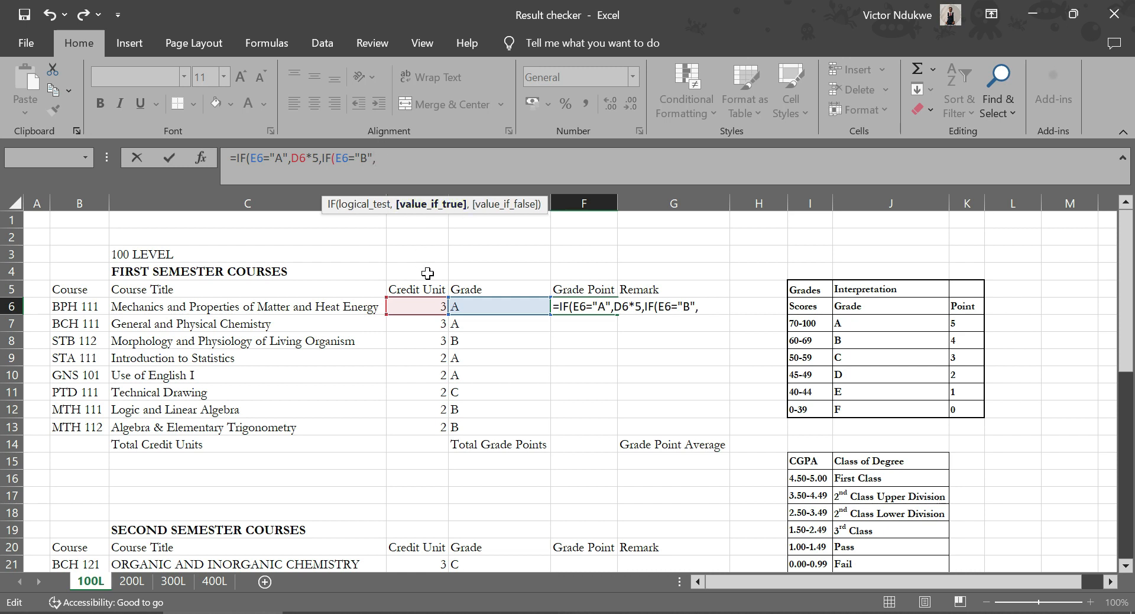
pyautogui.click(428, 310)
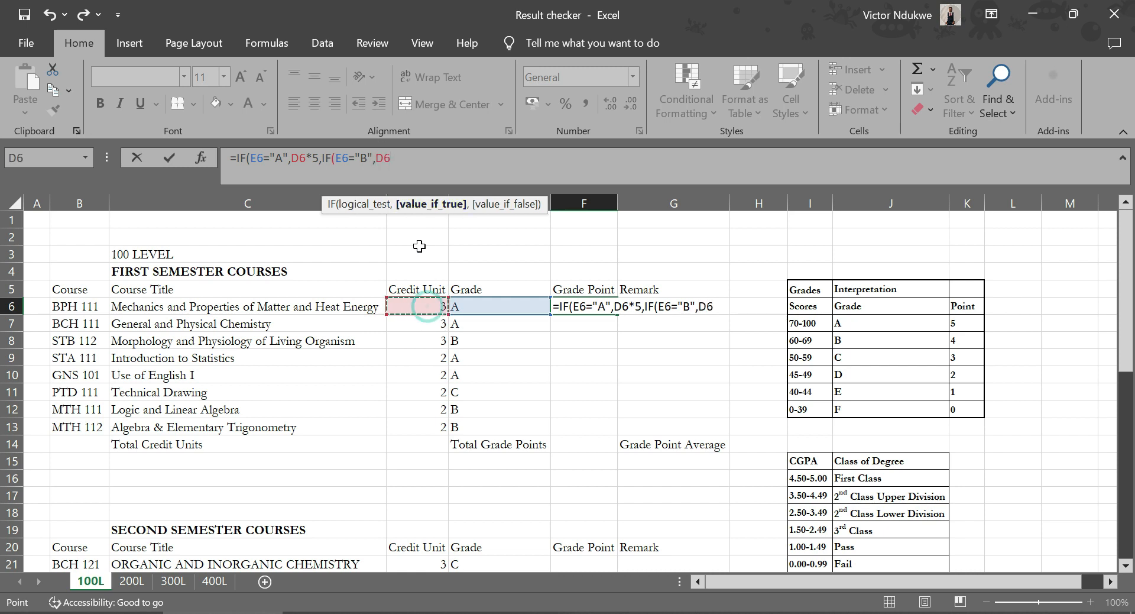
pyautogui.write('*4,')
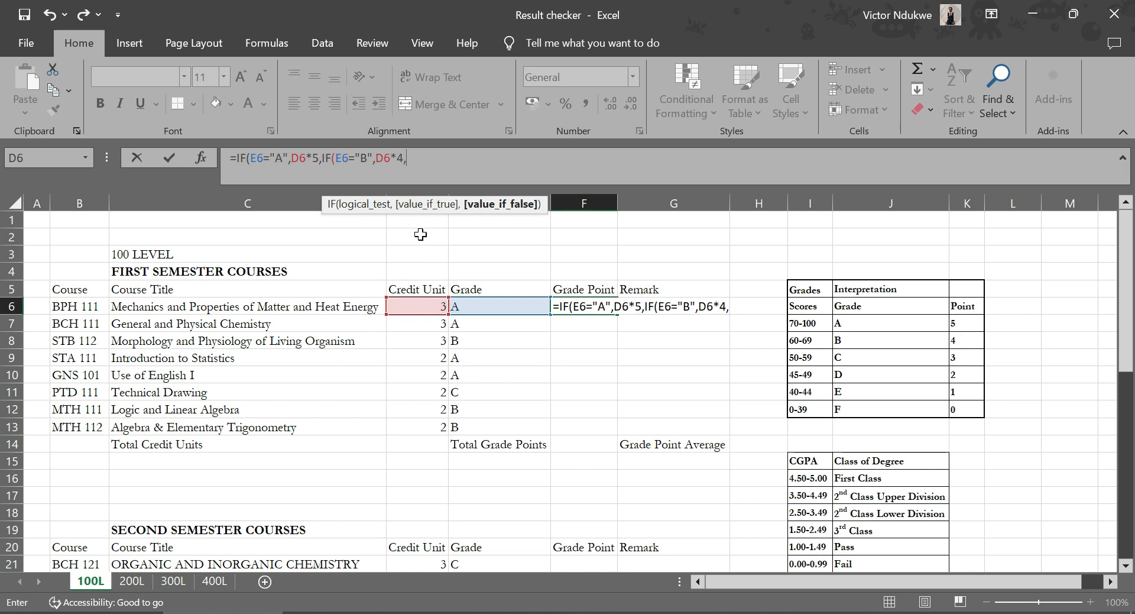
# Nest a third IF in the F6 formula with condition E6="C" and true value D6*3
pyautogui.write('IF')
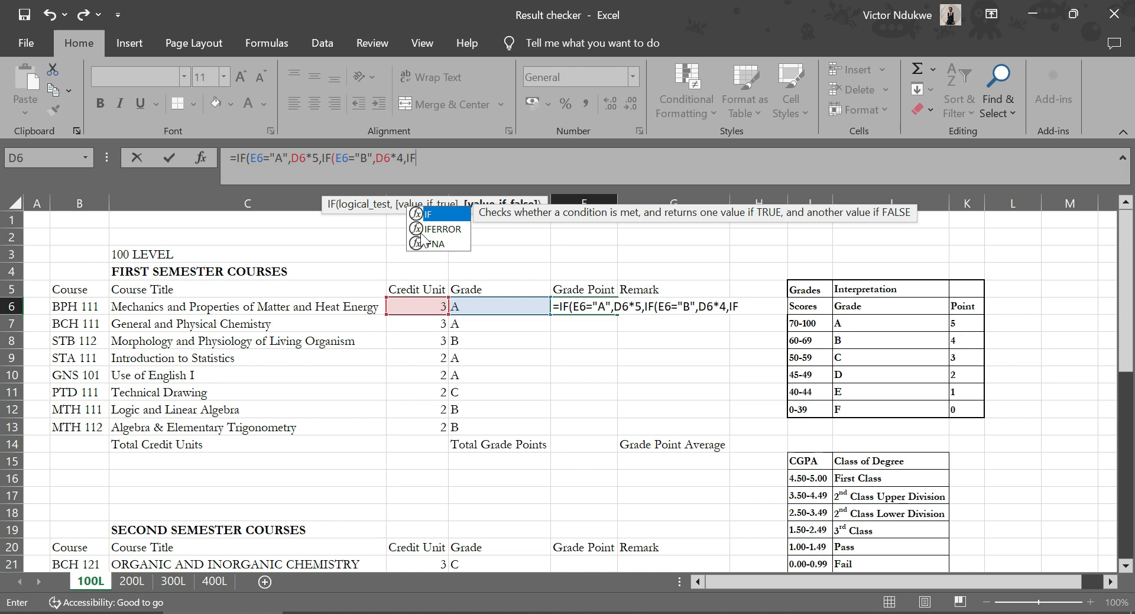
pyautogui.write('(')
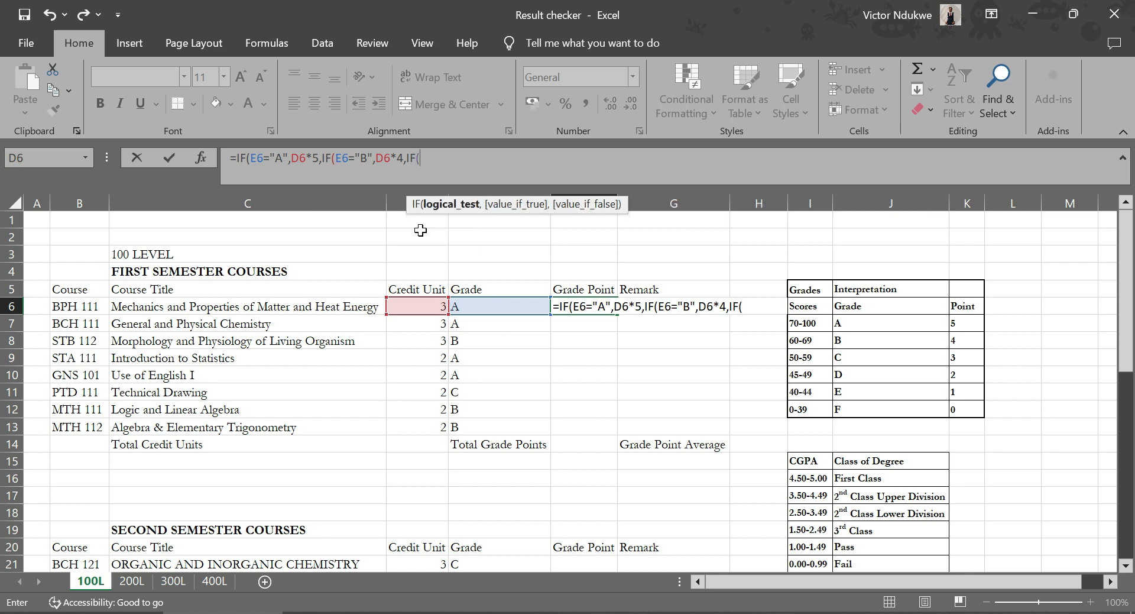
pyautogui.click(466, 306)
pyautogui.write('="')
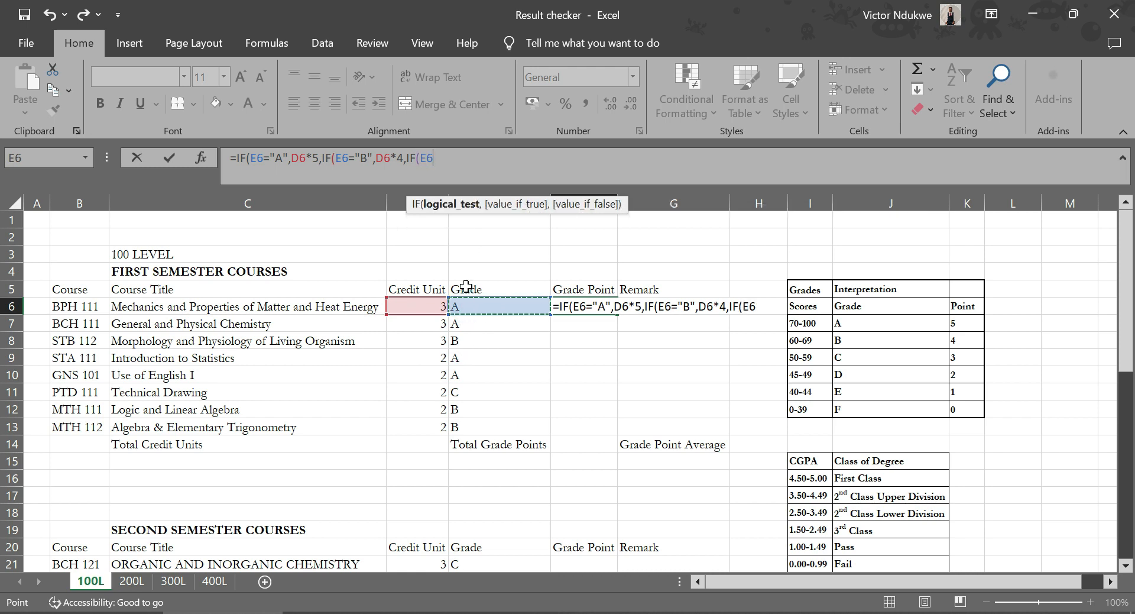
pyautogui.write('C",')
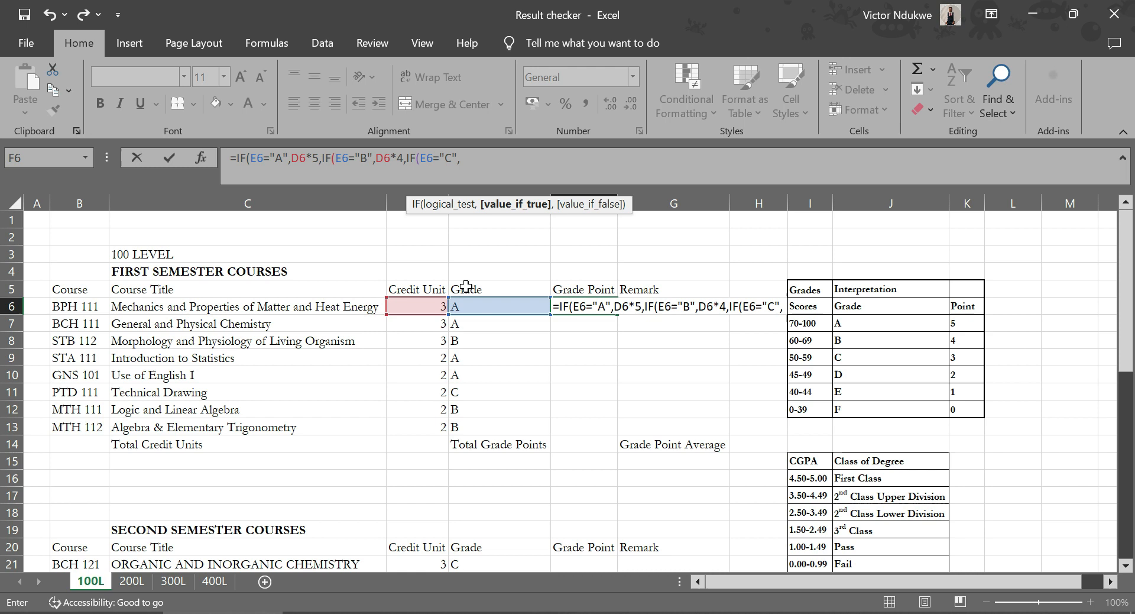
pyautogui.click(430, 307)
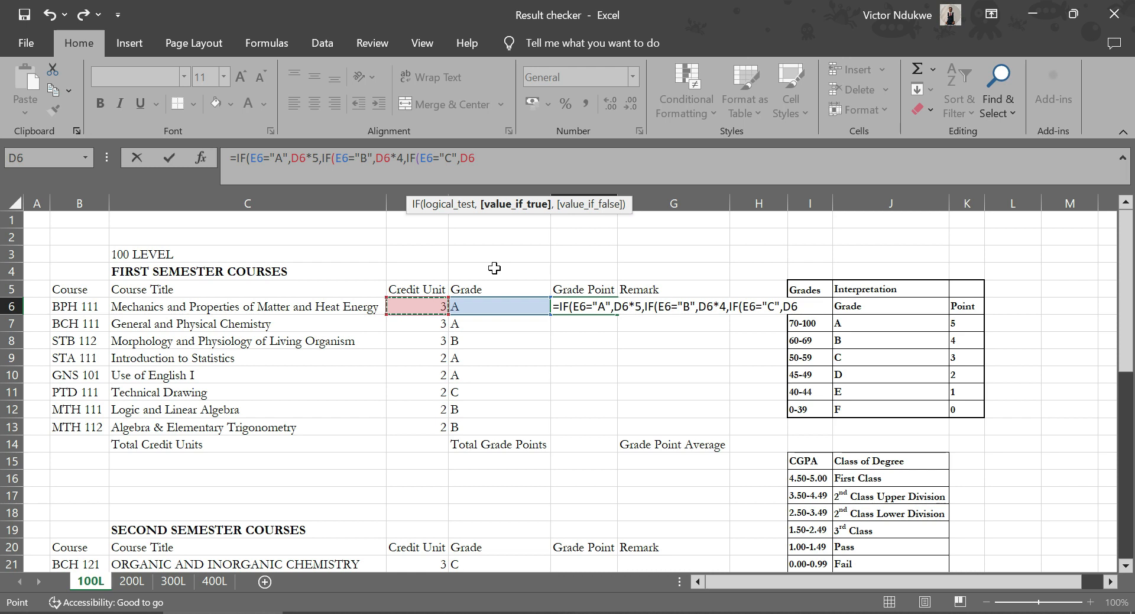
pyautogui.write('*3,')
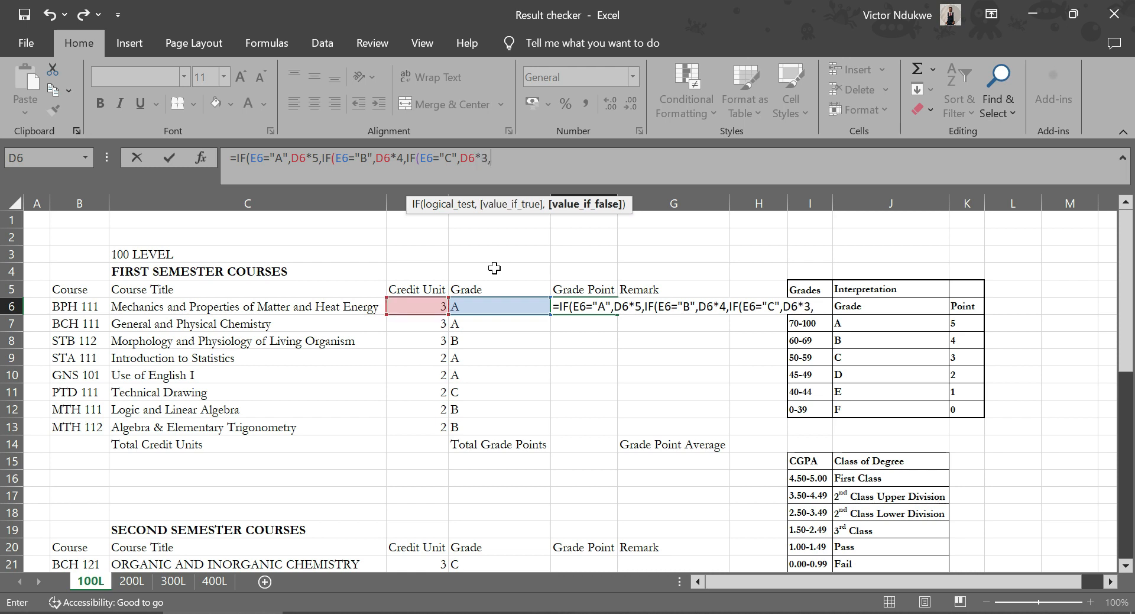
# Nest a fourth IF in the F6 formula with condition E6="D" and true value D6*2
pyautogui.write('IF')
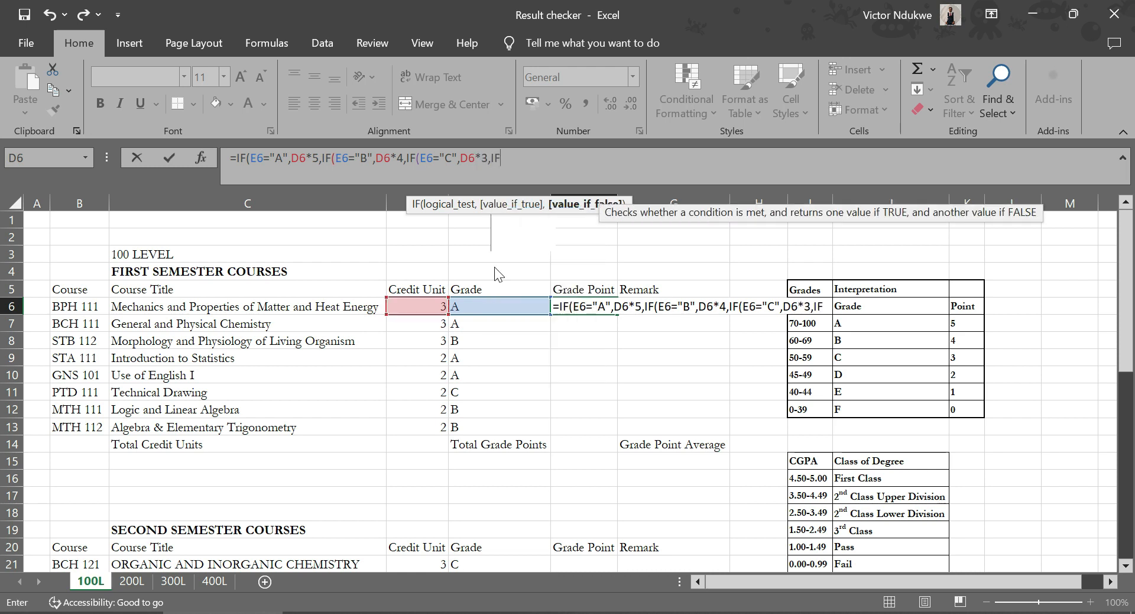
pyautogui.write('(')
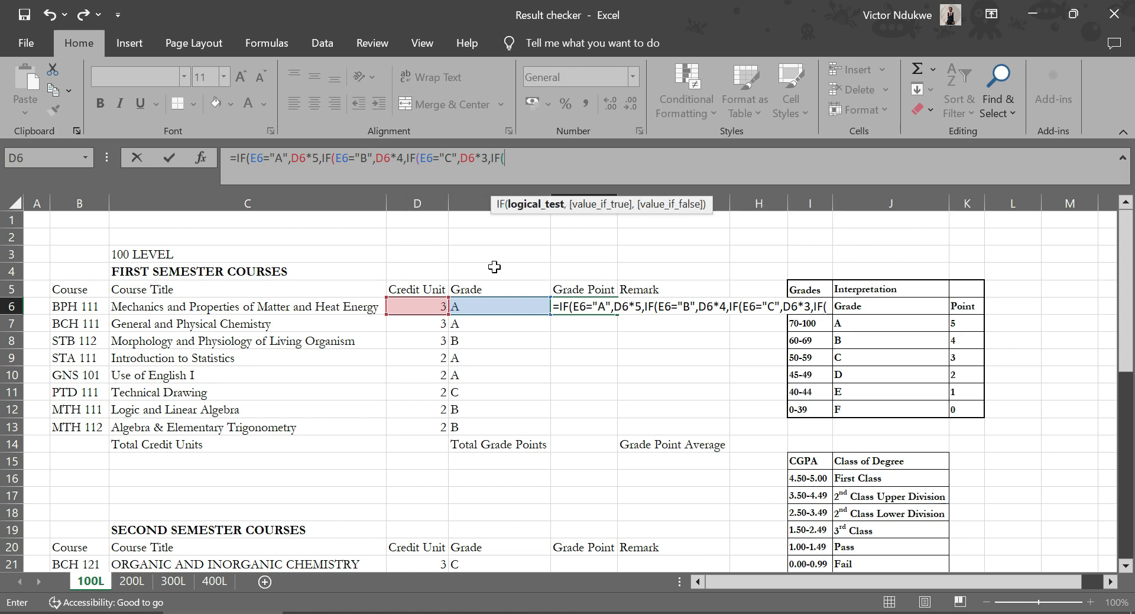
pyautogui.click(491, 309)
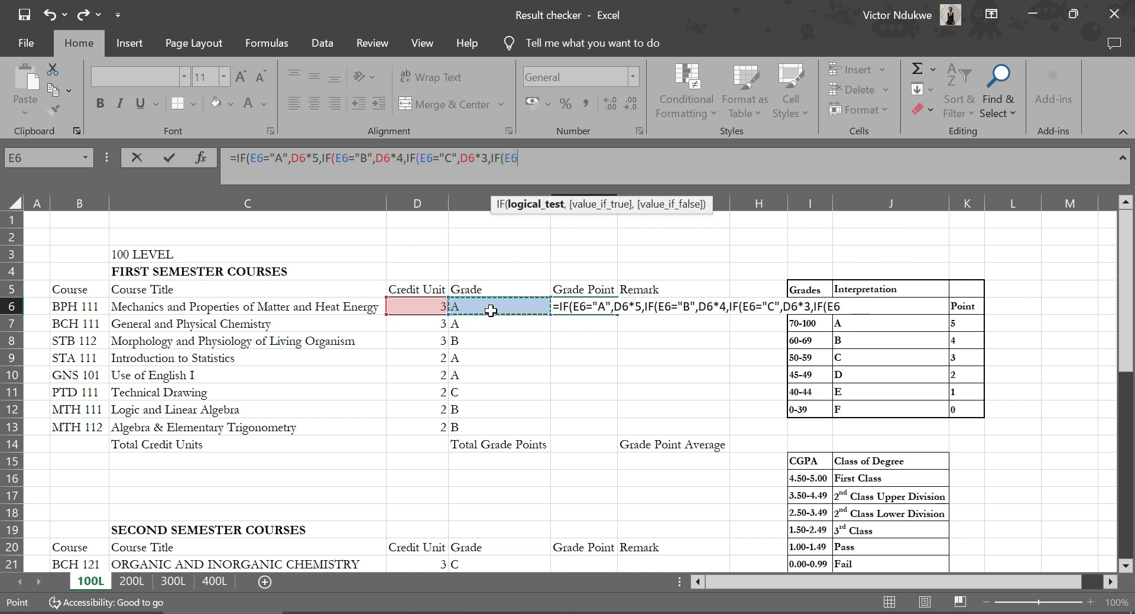
pyautogui.write('=')
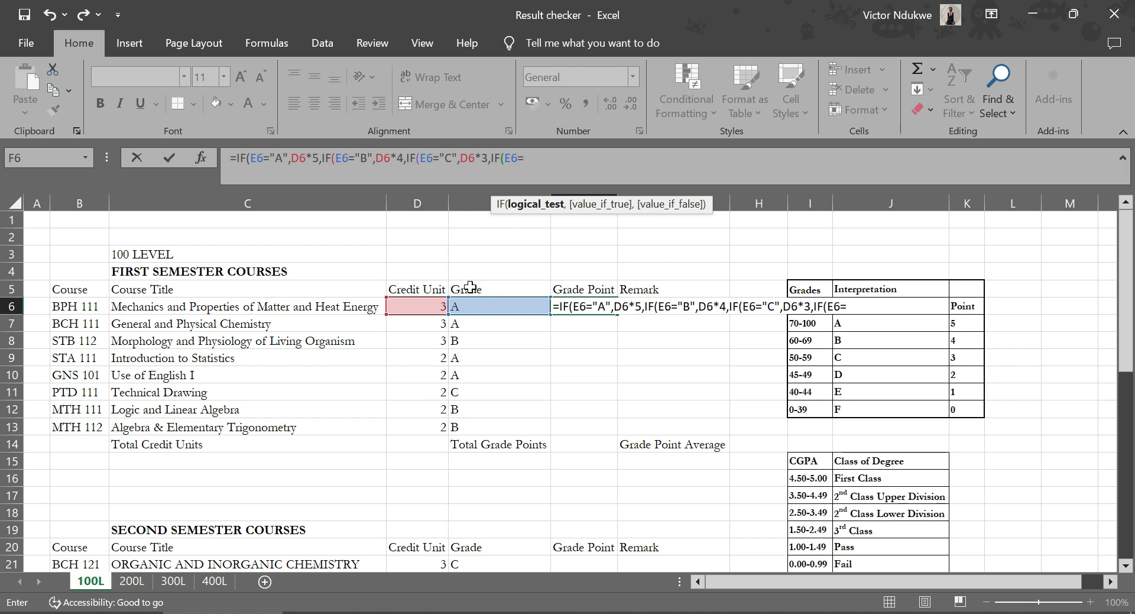
pyautogui.write('"D",')
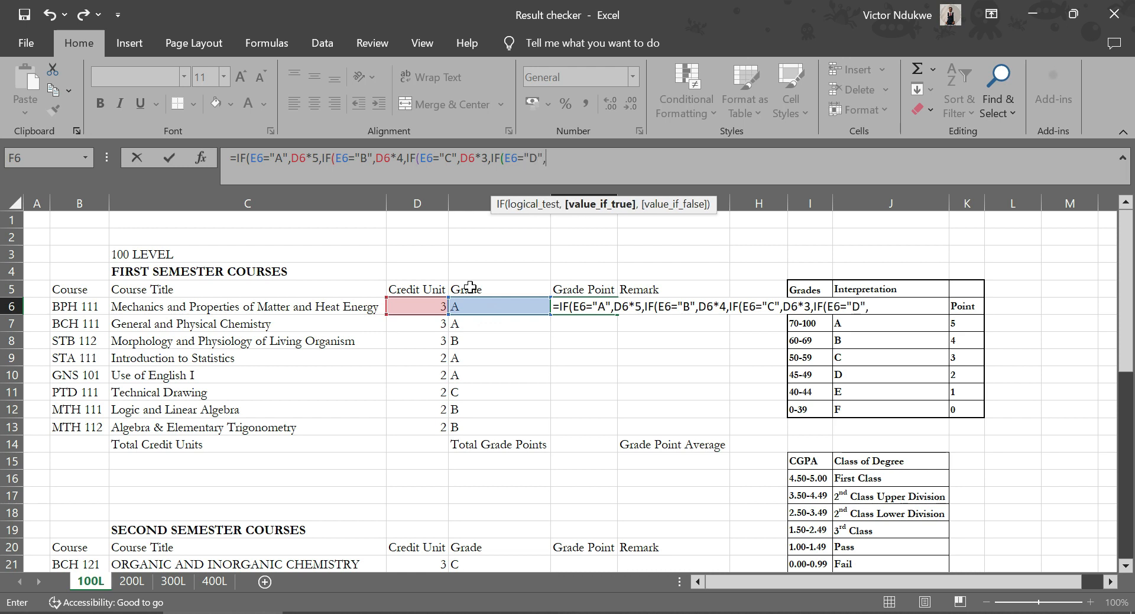
pyautogui.click(405, 303)
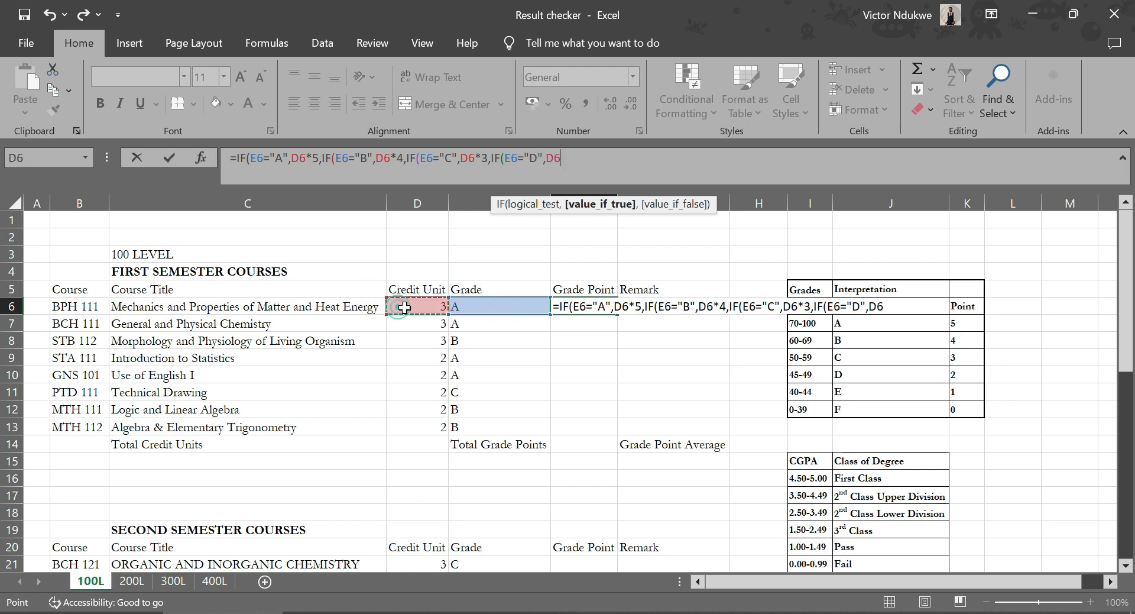
pyautogui.write('*')
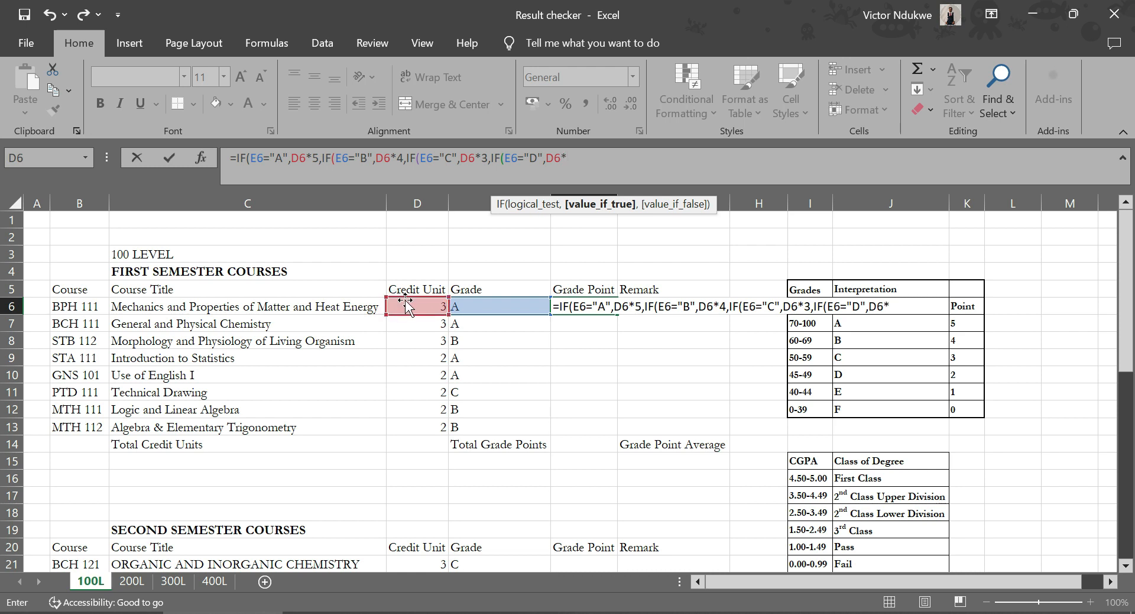
pyautogui.write('2,')
# Nest a fifth IF in the F6 formula with condition E6="E" and true value D6*1
pyautogui.write('IF')
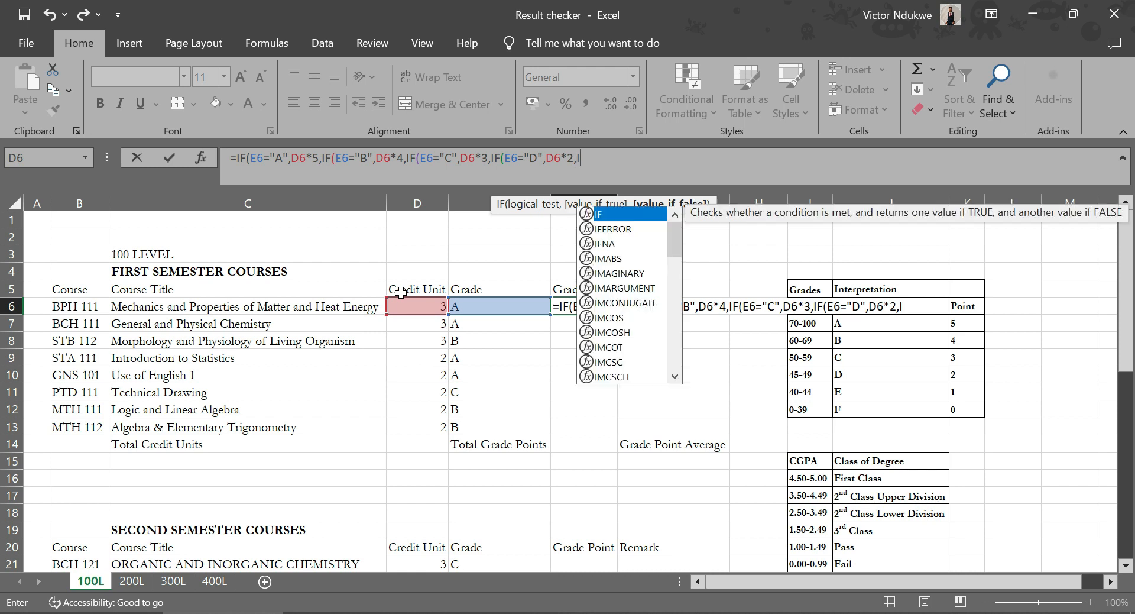
pyautogui.write('(')
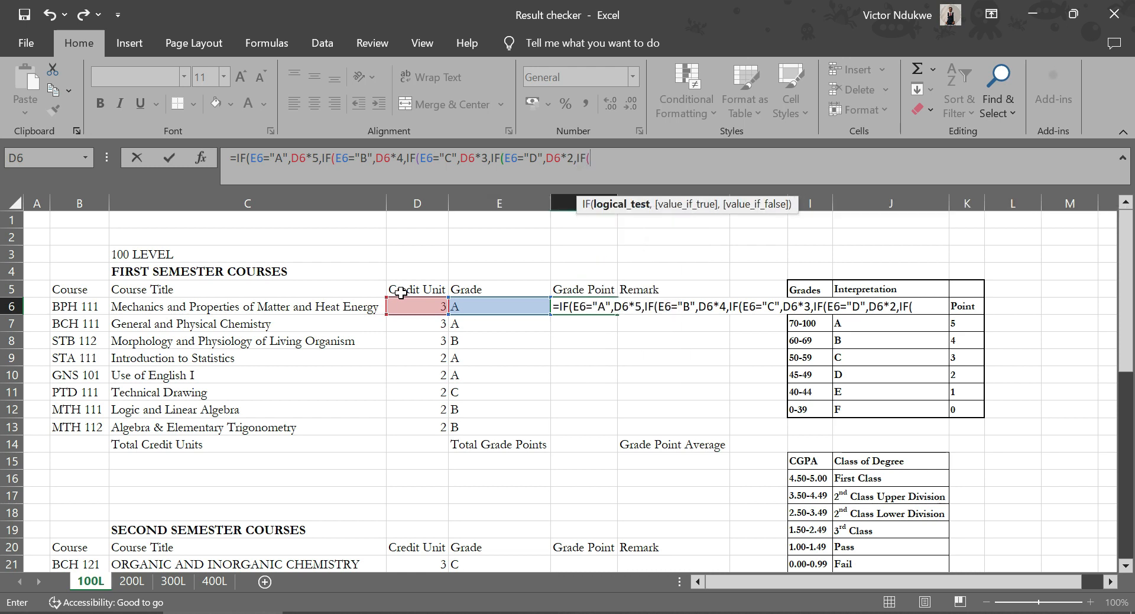
pyautogui.click(525, 304)
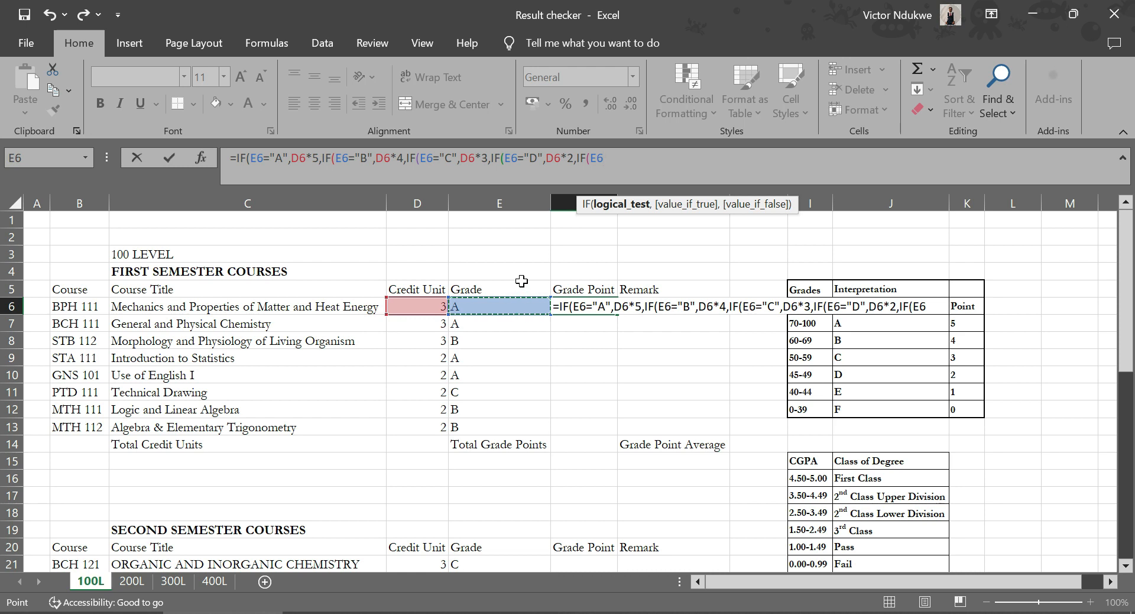
pyautogui.write('="E')
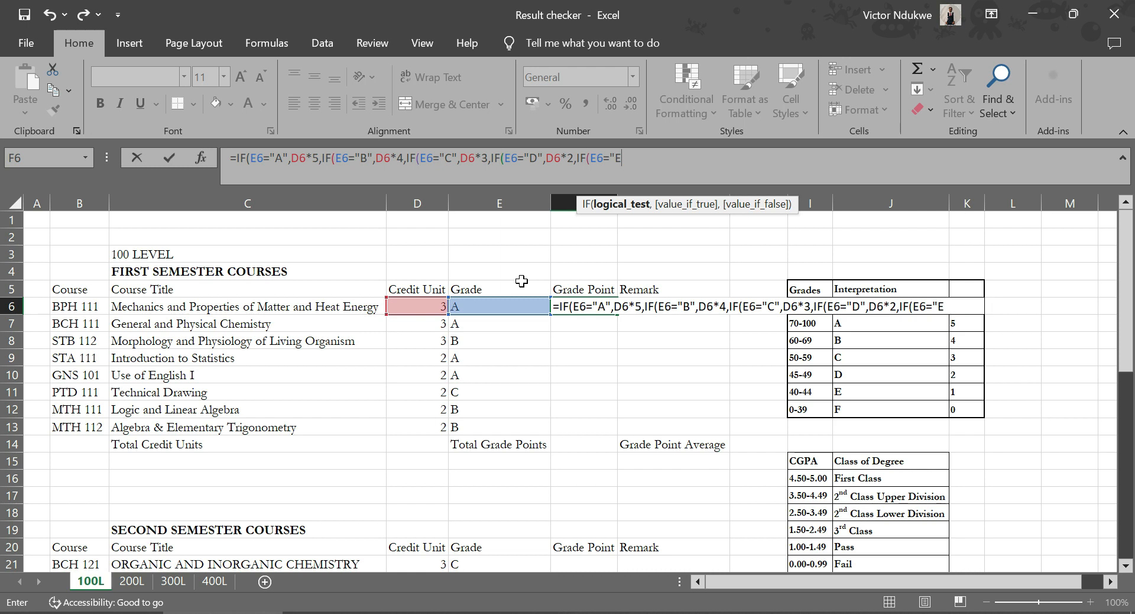
pyautogui.write('",')
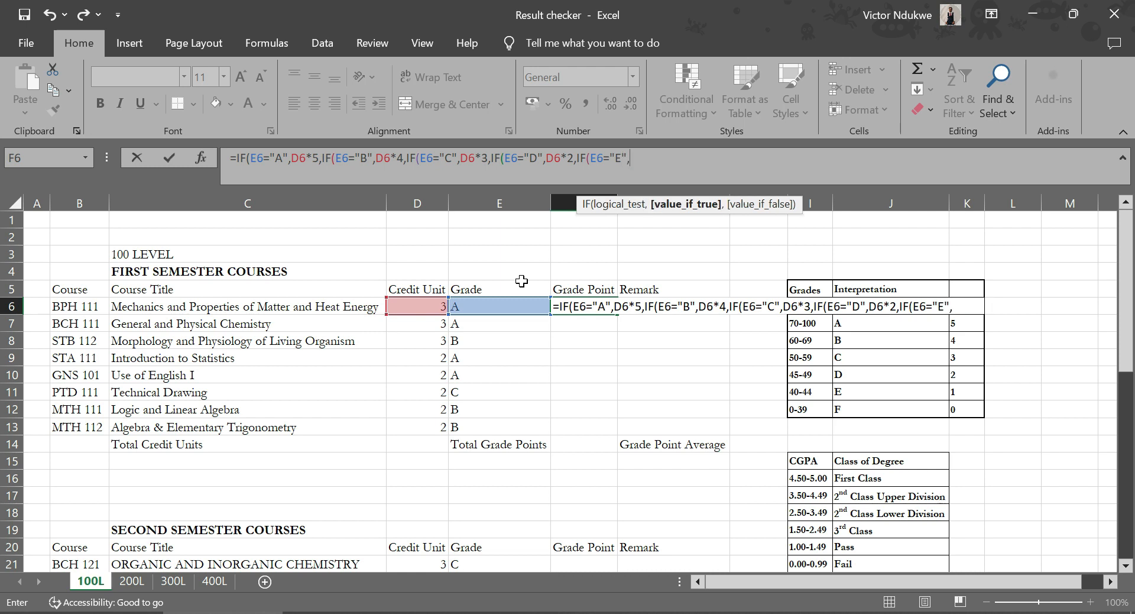
pyautogui.click(438, 306)
pyautogui.write('*')
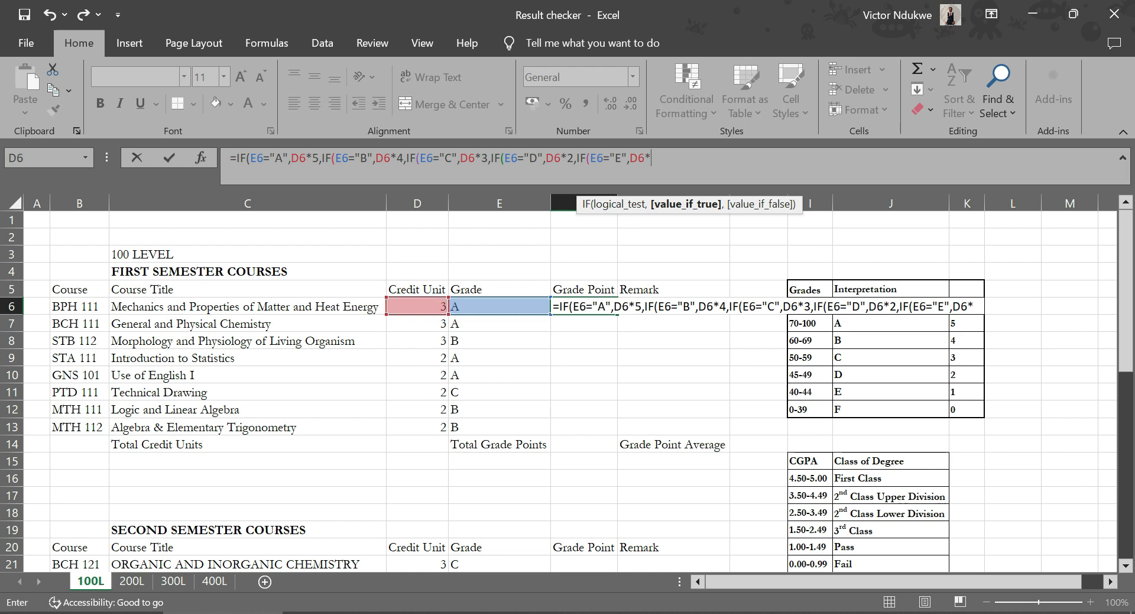
pyautogui.write('1,')
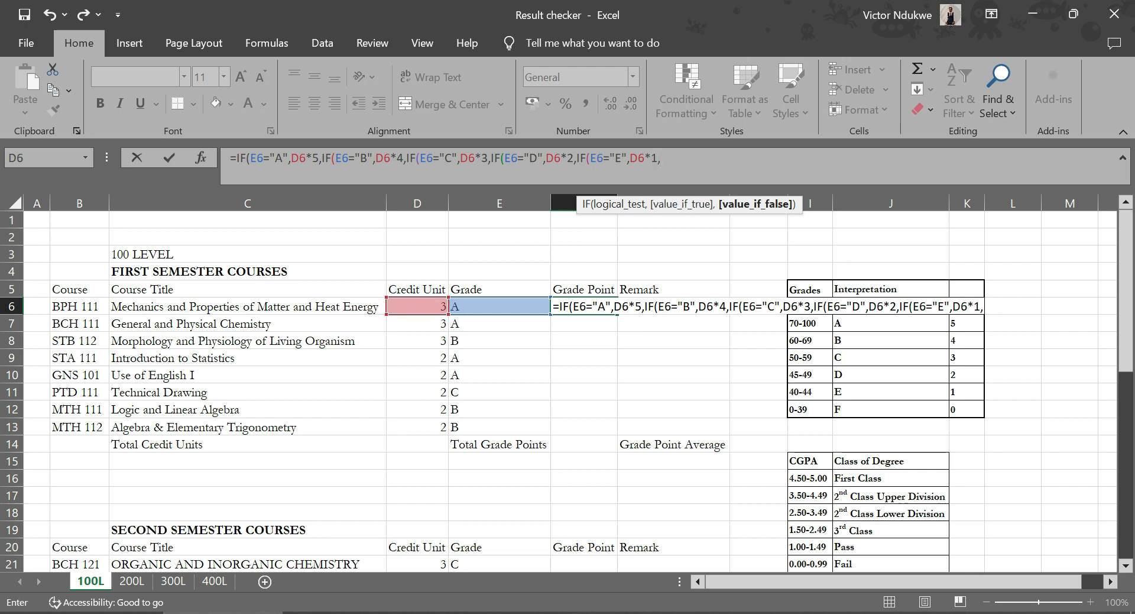
# Nest a sixth IF with condition E6="F" and true value D6*0, close all six parentheses and enter the F6 formula
pyautogui.write('IF')
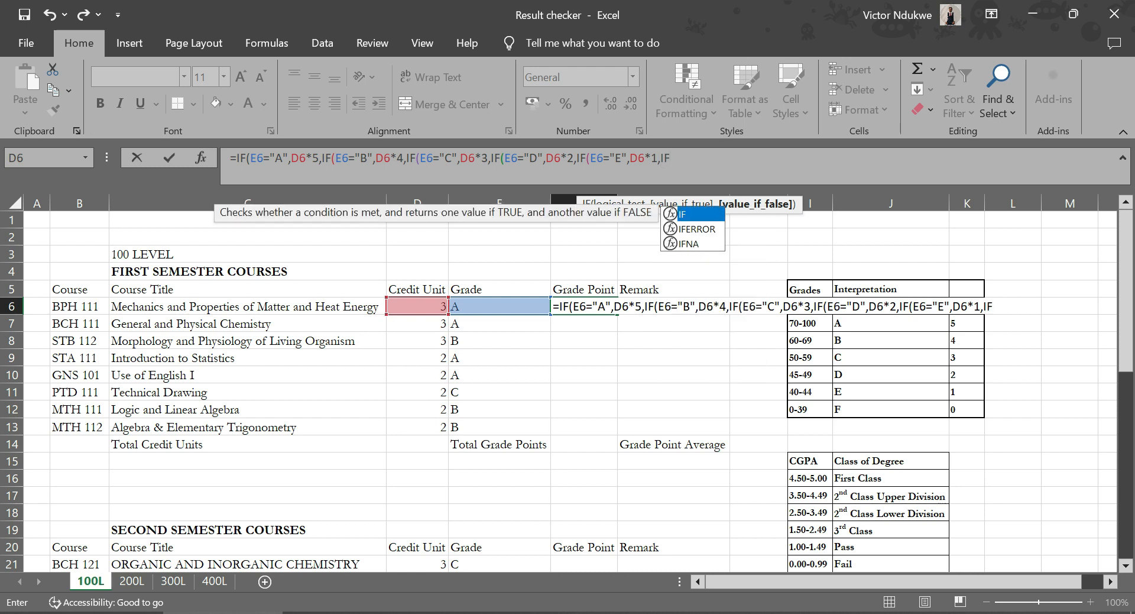
pyautogui.write('(')
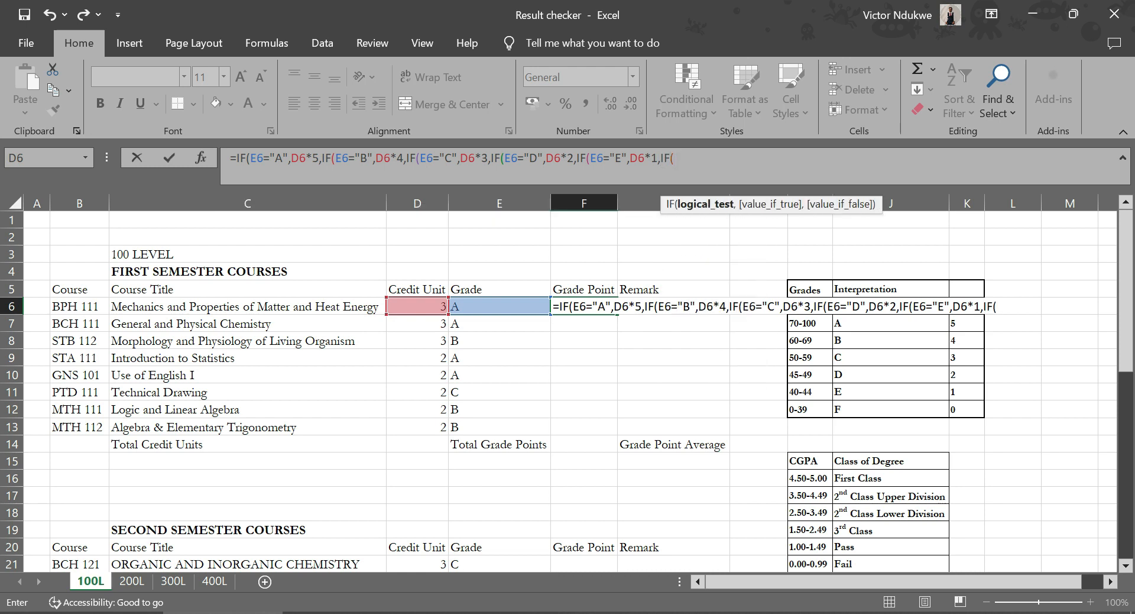
pyautogui.click(498, 306)
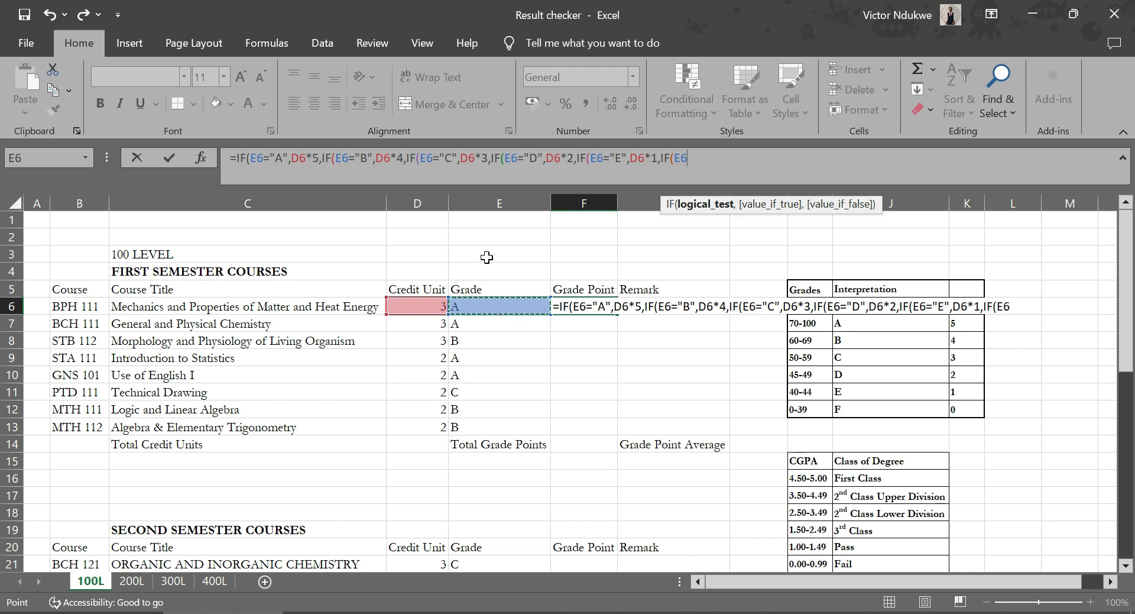
pyautogui.write('="F"')
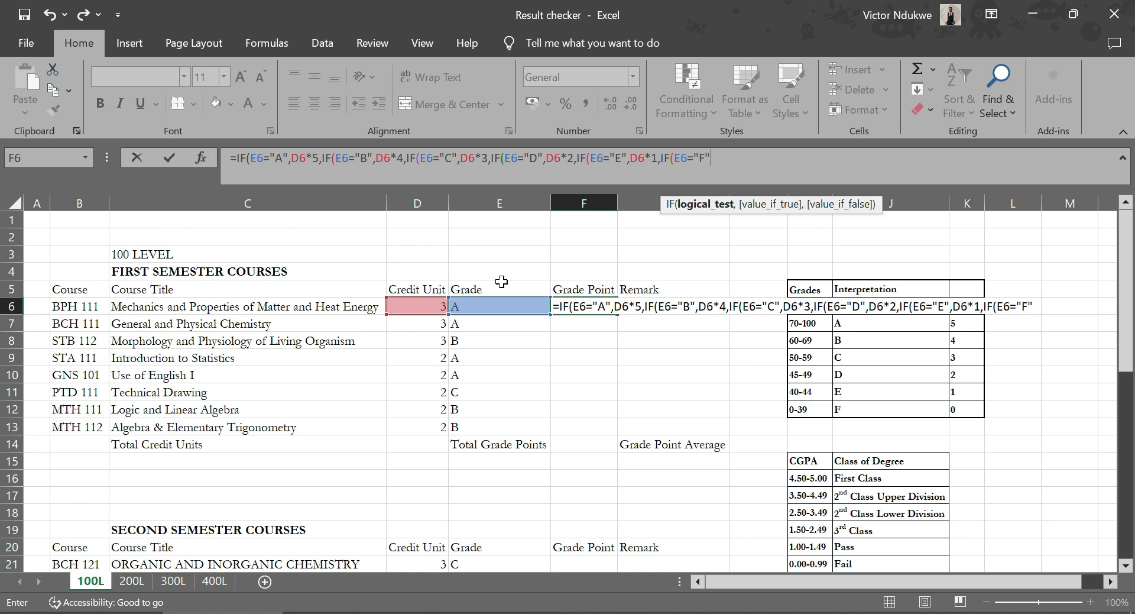
pyautogui.write(',')
pyautogui.click(425, 307)
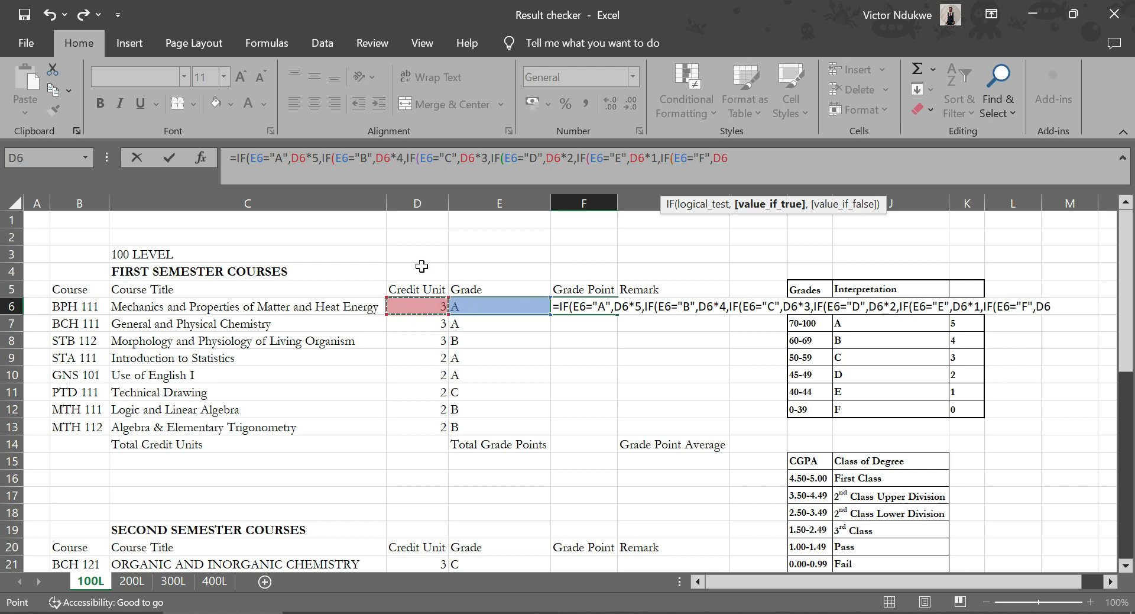
pyautogui.write('*0')
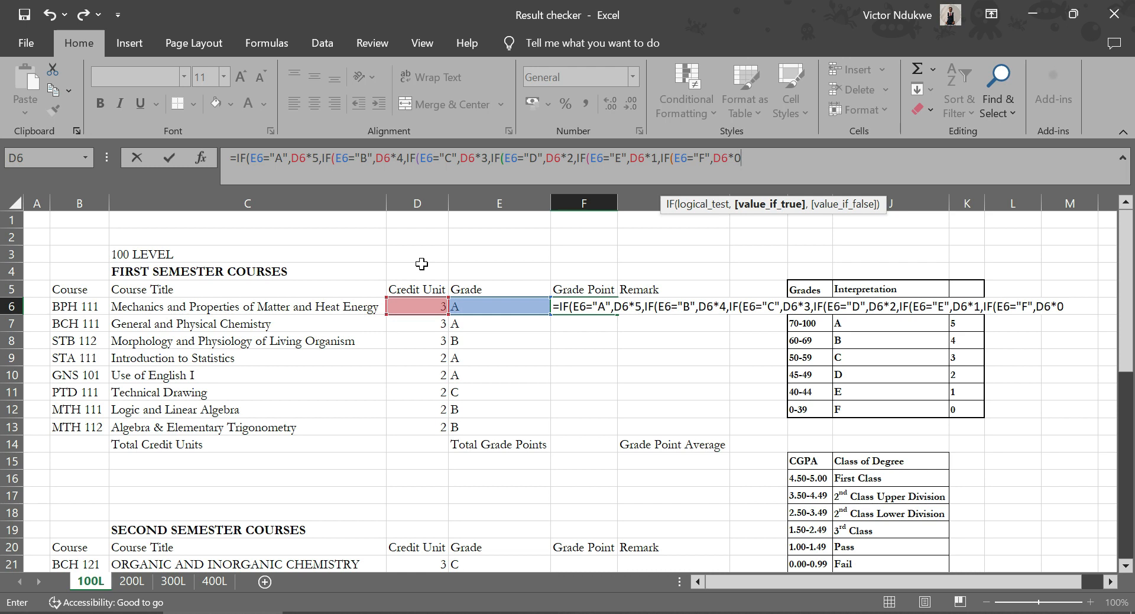
pyautogui.write('))')
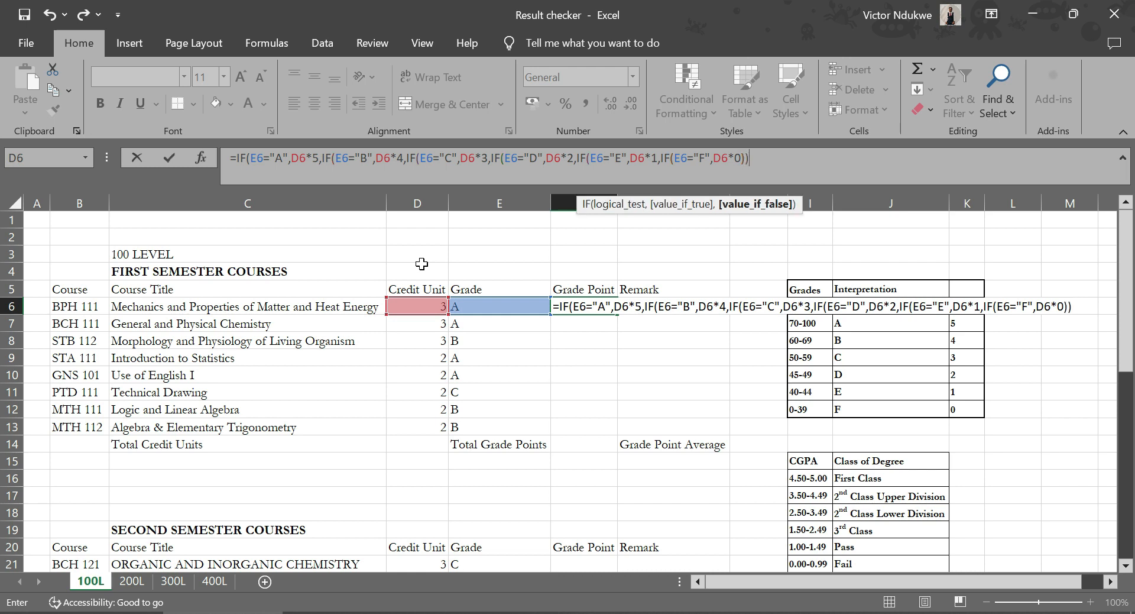
pyautogui.write('))))')
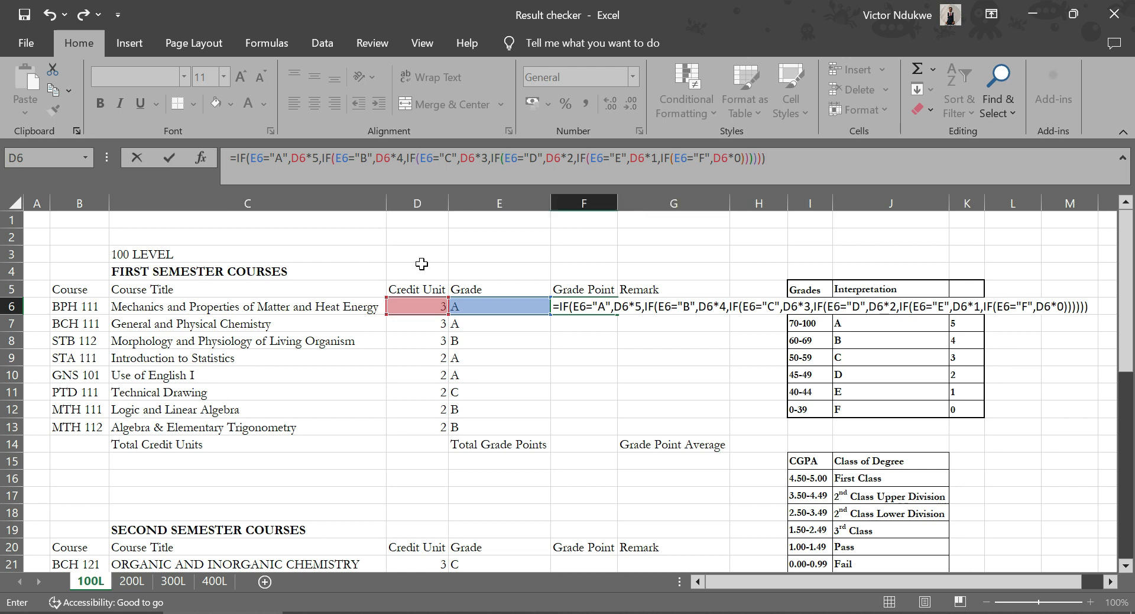
pyautogui.press('Return')
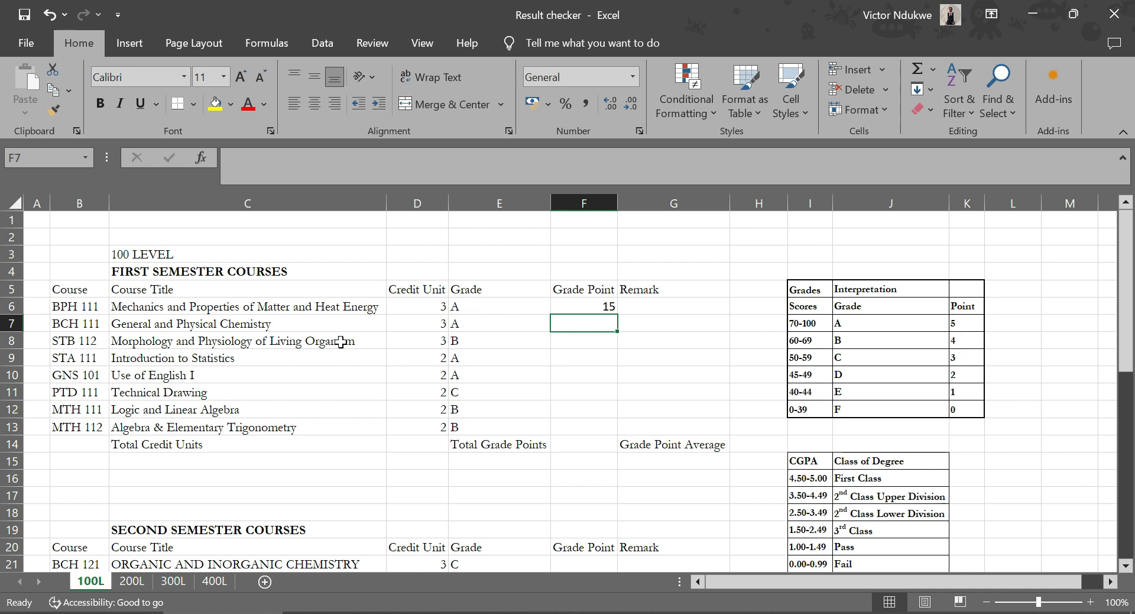
# Test the F6 formula by setting the BPH 111 grade in E6 to D, F and E, and restore the grade to A
pyautogui.click(589, 306)
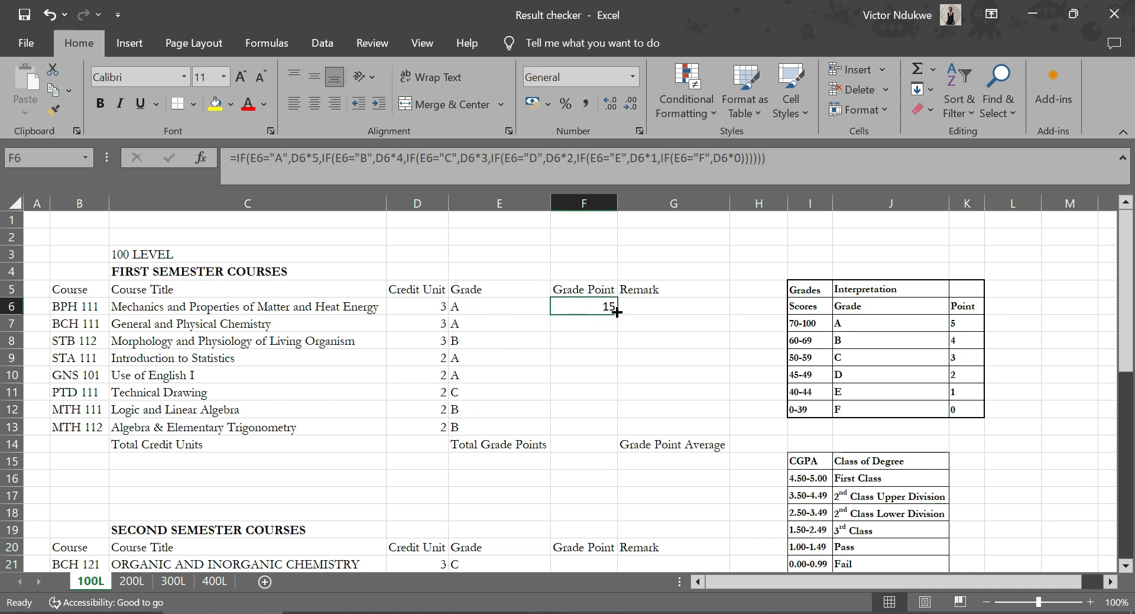
pyautogui.click(467, 308)
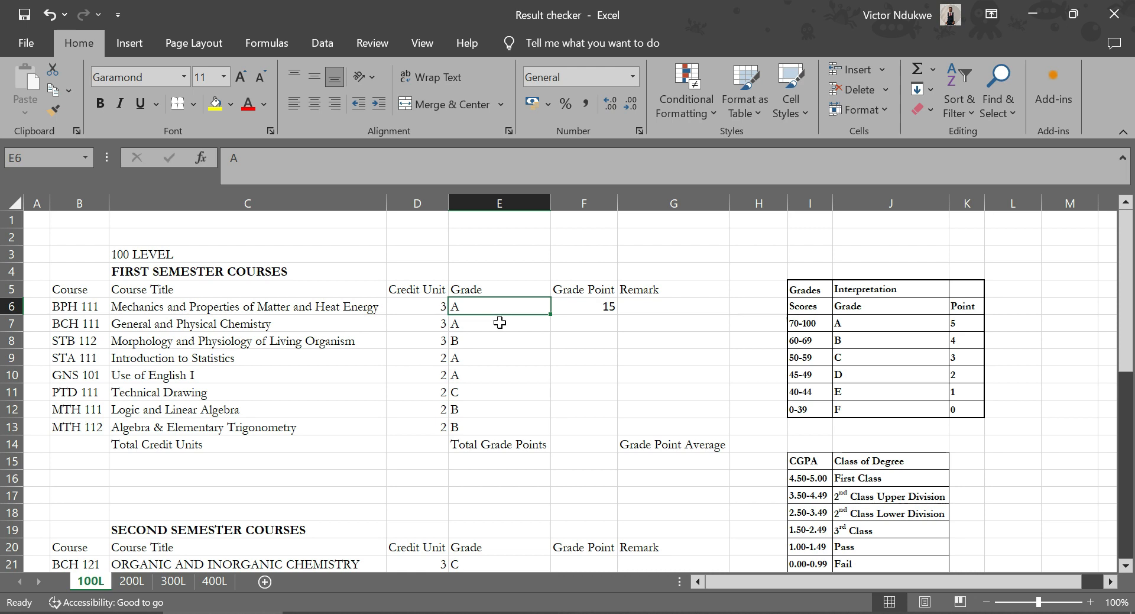
pyautogui.write('D')
pyautogui.press('Return')
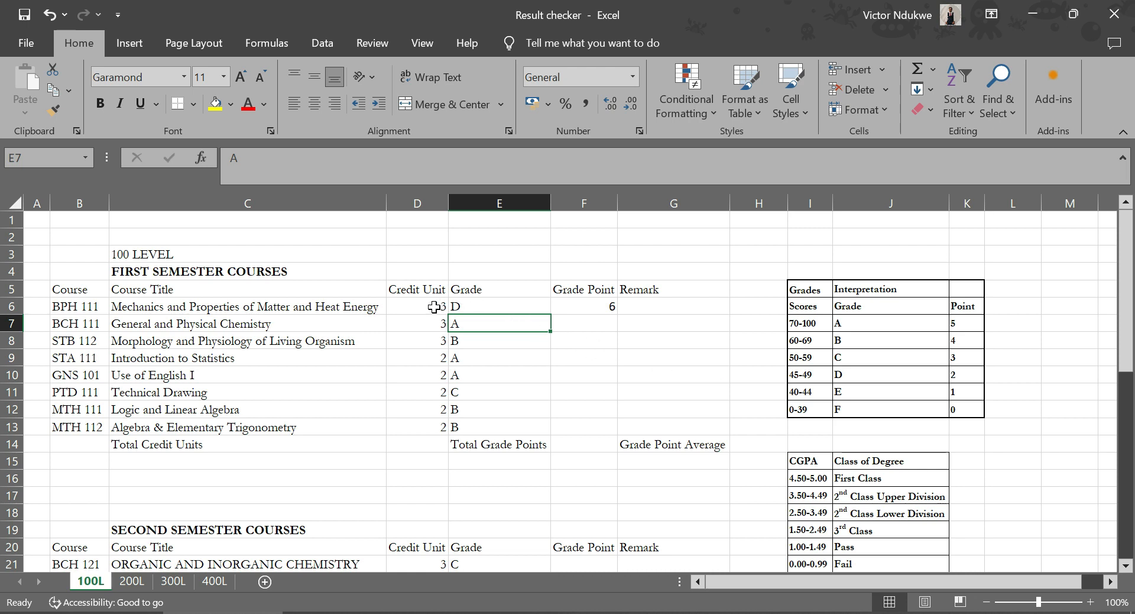
pyautogui.click(497, 304)
pyautogui.write('F')
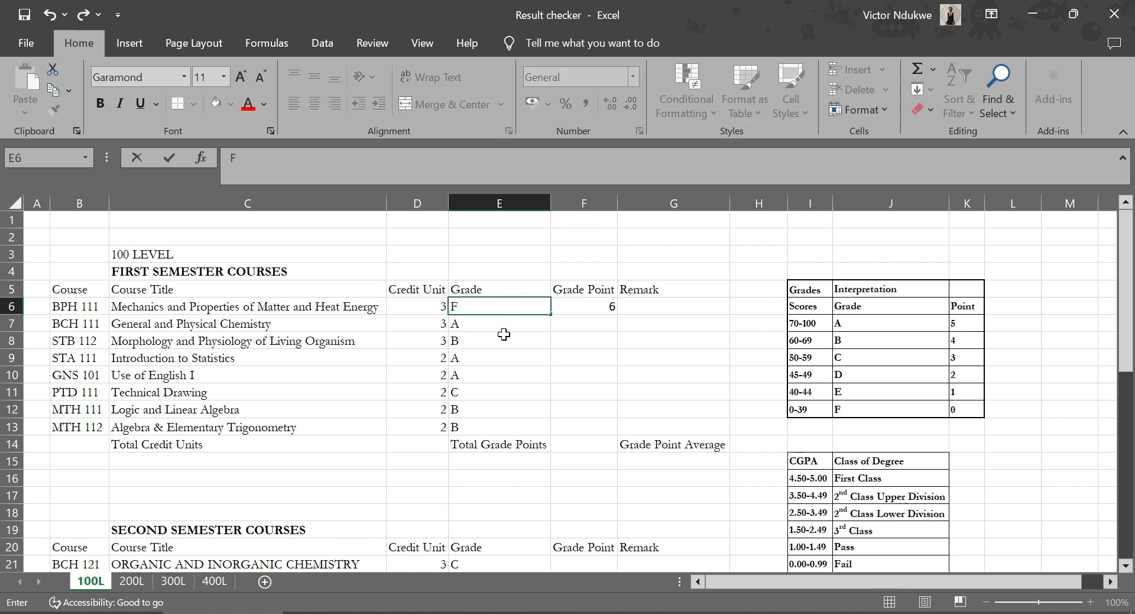
pyautogui.press('Return')
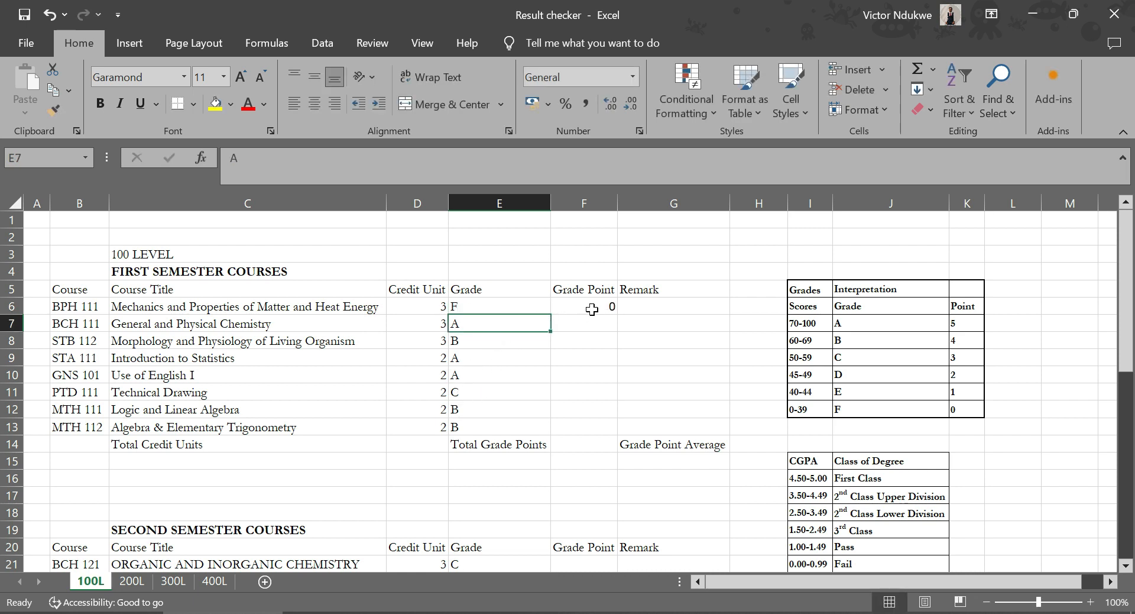
pyautogui.click(504, 310)
pyautogui.write('E')
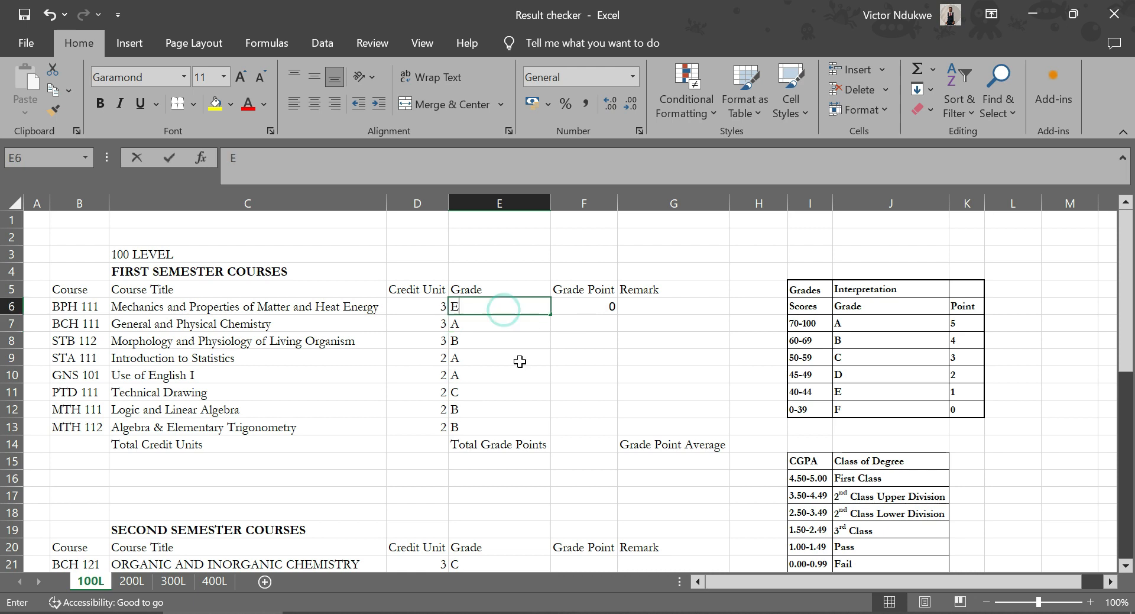
pyautogui.press('Return')
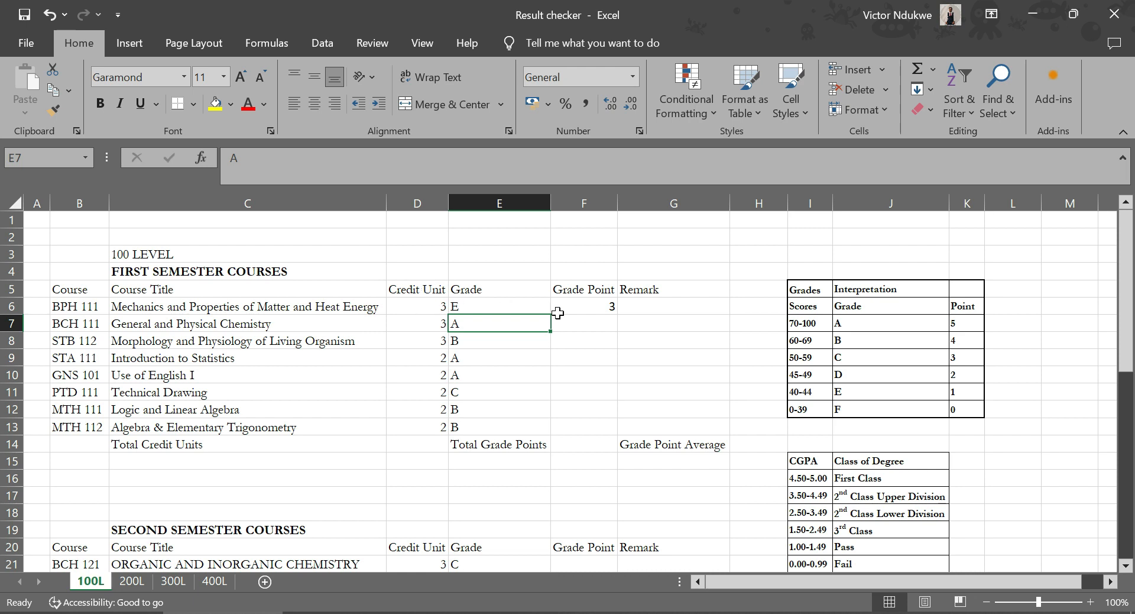
pyautogui.click(500, 305)
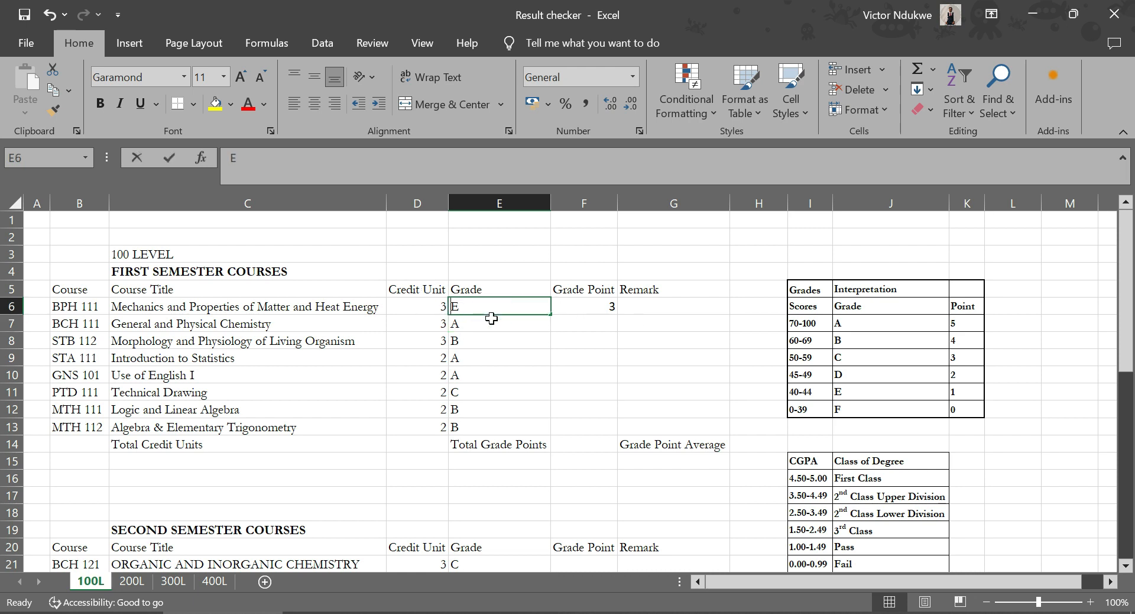
pyautogui.write('A')
pyautogui.press('Return')
# Fill the F6 grade point formula down to F13 for the remaining first semester courses and inspect the copied formula in F13
pyautogui.click(574, 313)
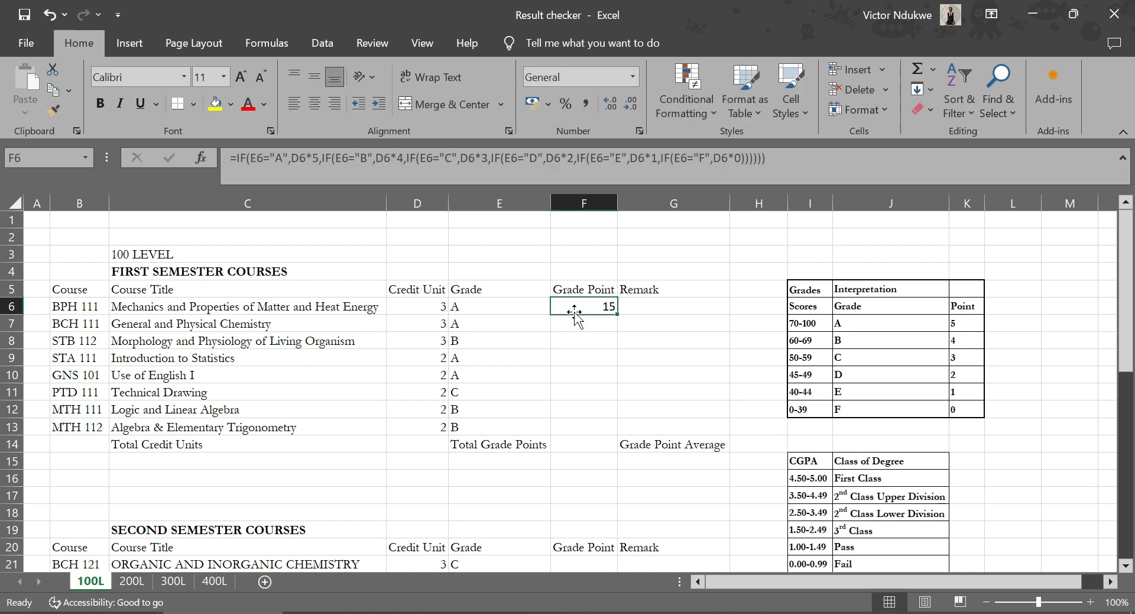
pyautogui.moveTo(619, 314); pyautogui.dragTo(611, 426)
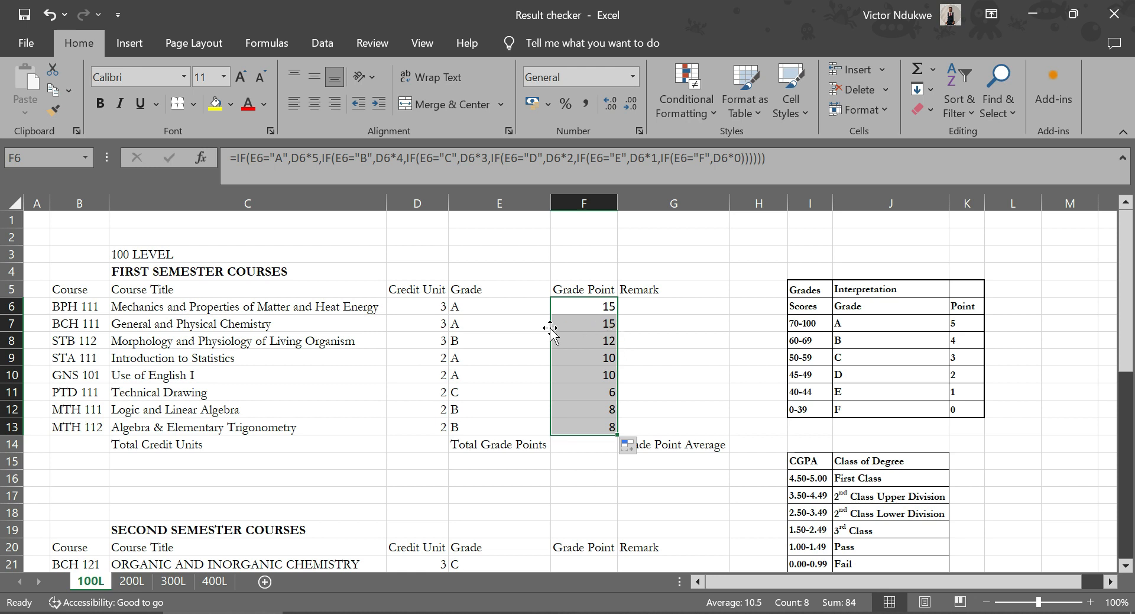
pyautogui.click(467, 327)
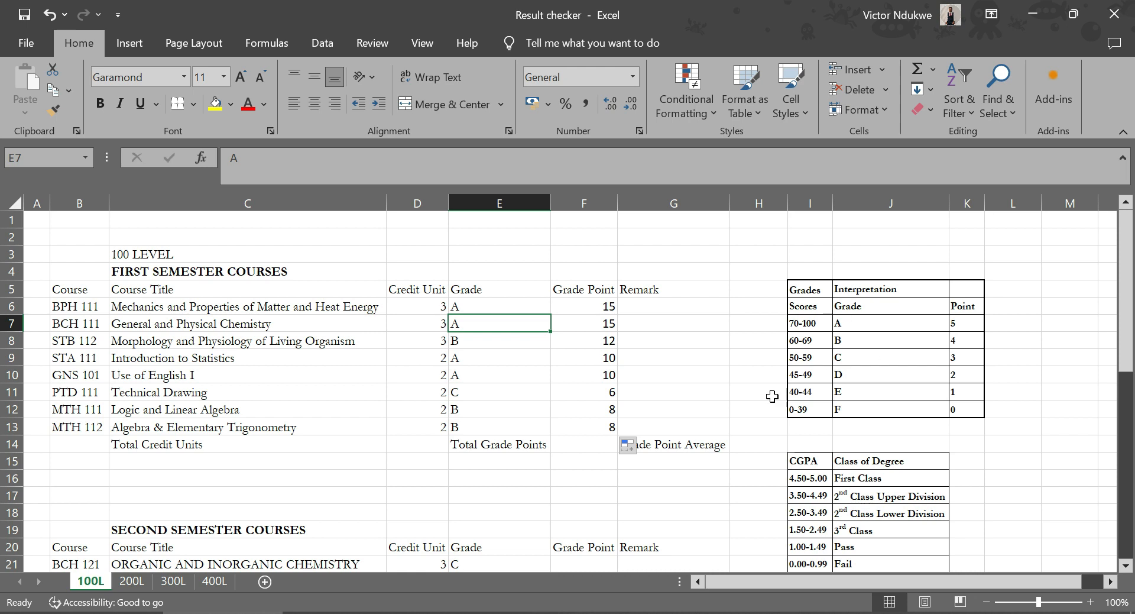
pyautogui.click(605, 427)
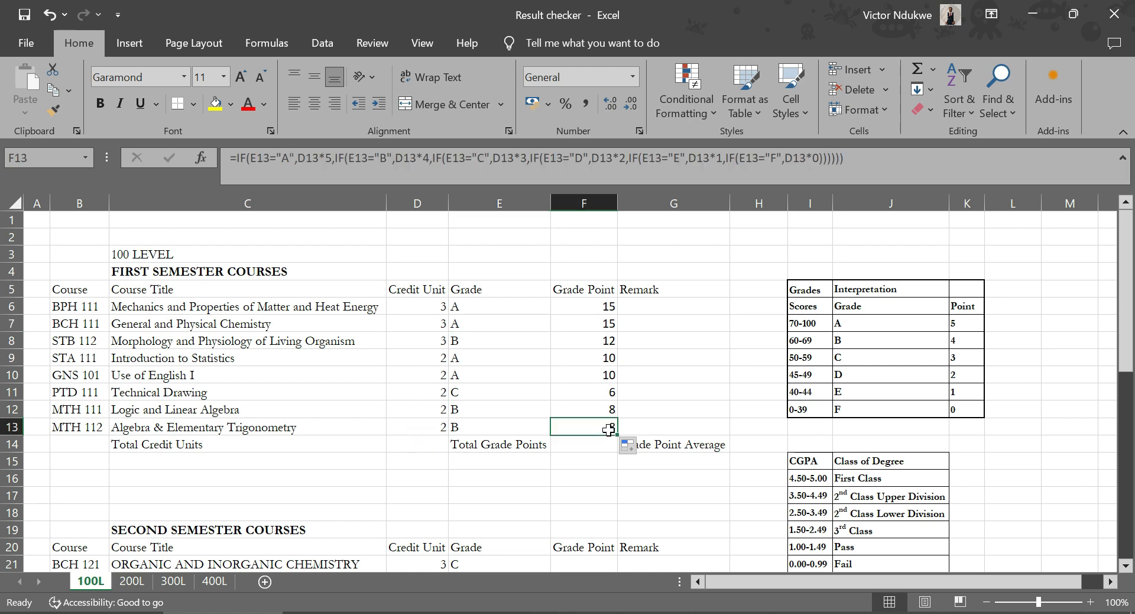
# Start an IF function in G6 for the BPH 111 remark with the logical test E6="F"
pyautogui.click(652, 306)
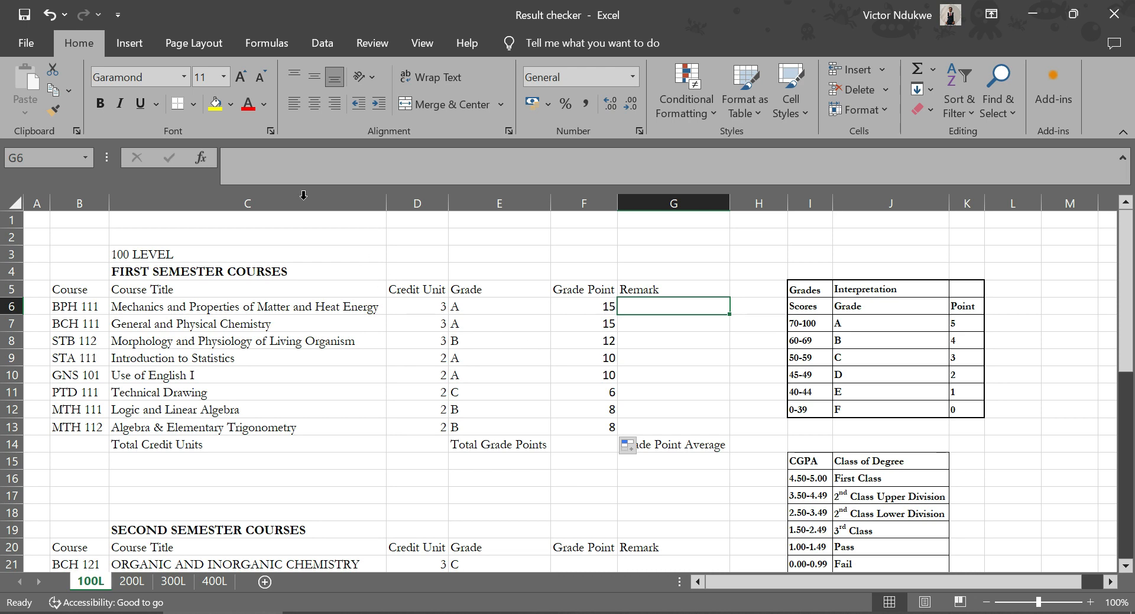
pyautogui.click(201, 158)
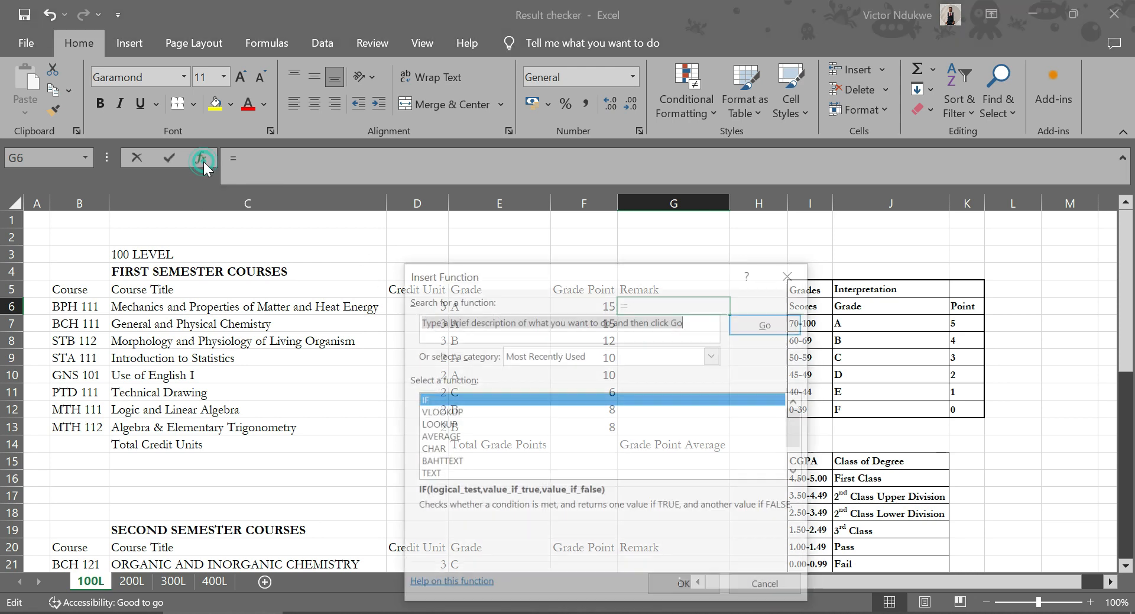
pyautogui.moveTo(448, 275); pyautogui.dragTo(238, 218)
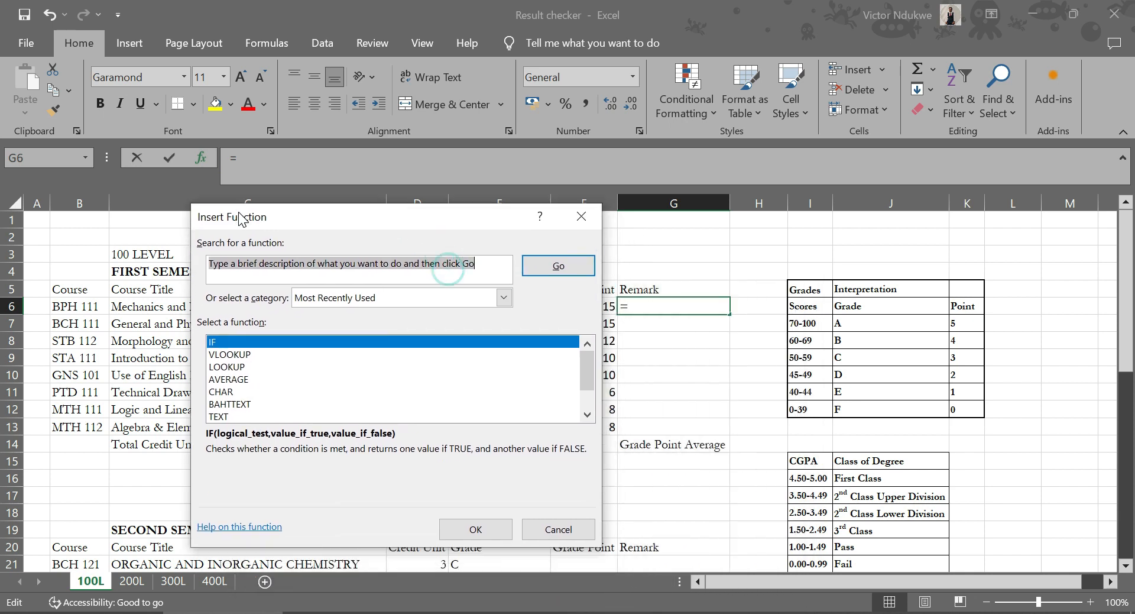
pyautogui.doubleClick(231, 342)
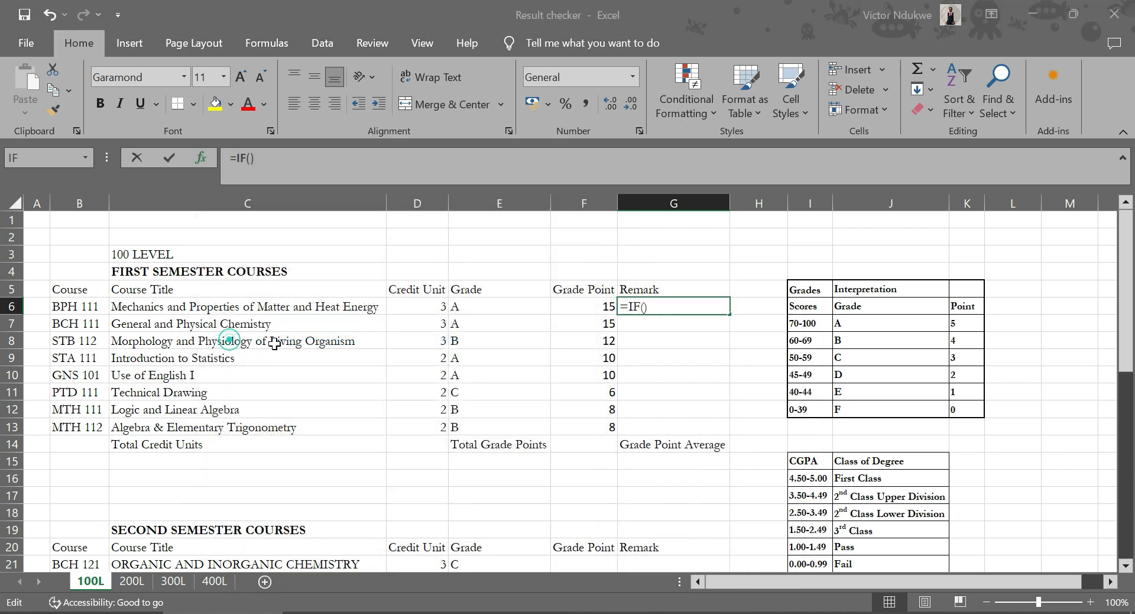
pyautogui.moveTo(256, 249); pyautogui.dragTo(573, 358)
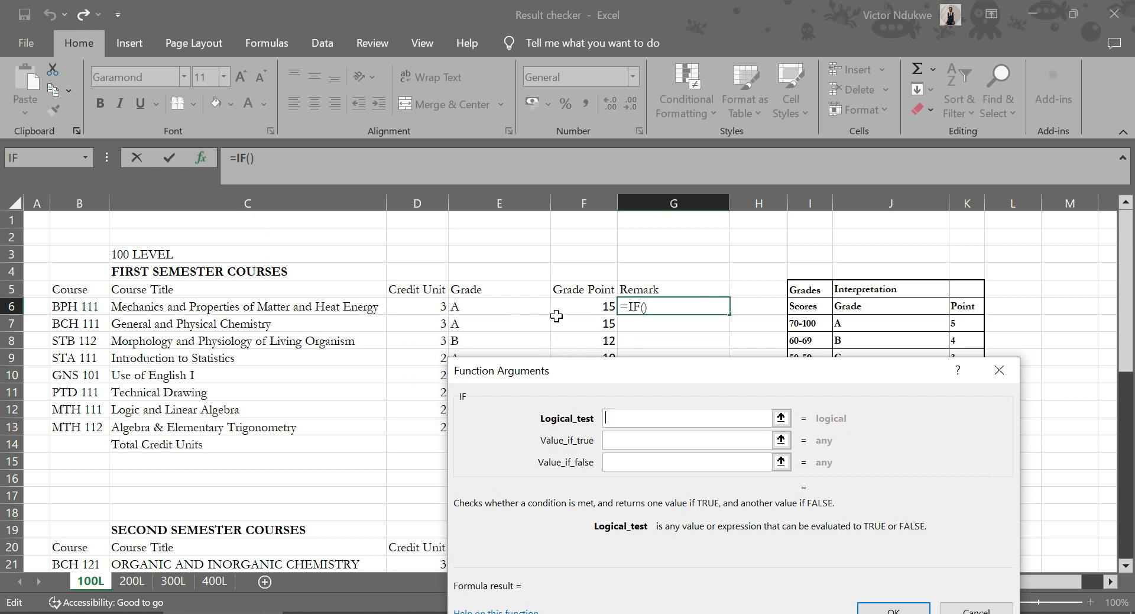
pyautogui.click(485, 305)
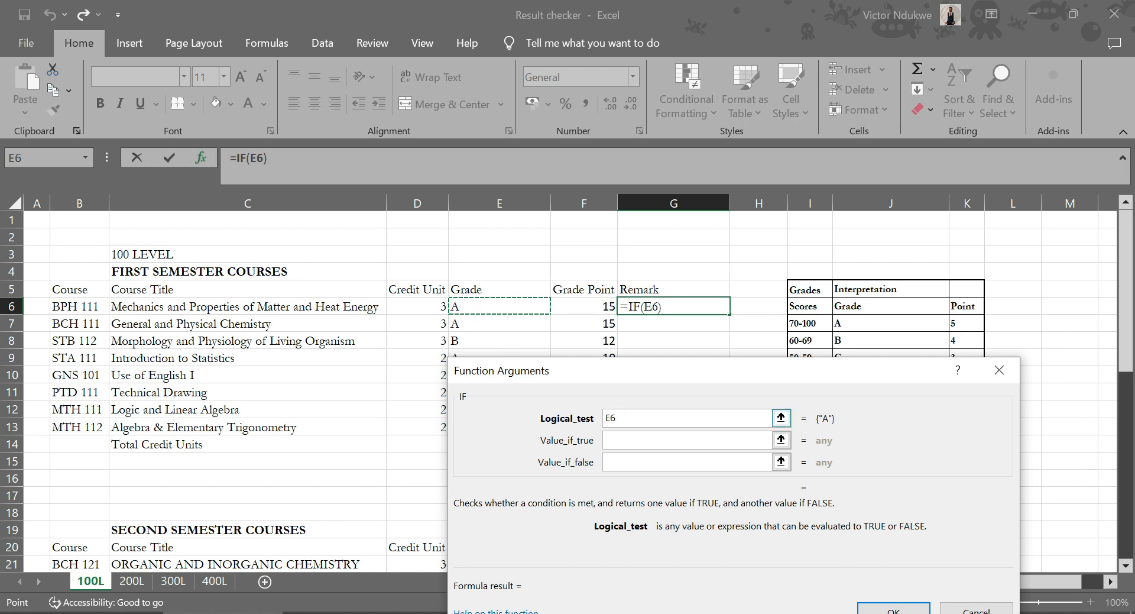
pyautogui.write('+')
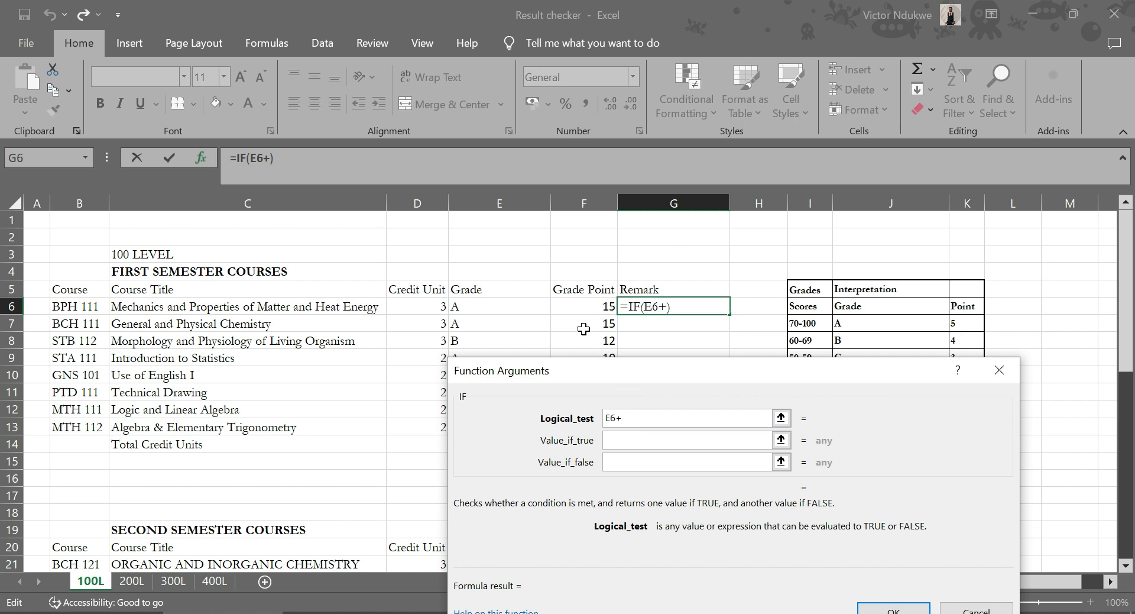
pyautogui.press('BackSpace')
pyautogui.write('=')
pyautogui.write('"F"')
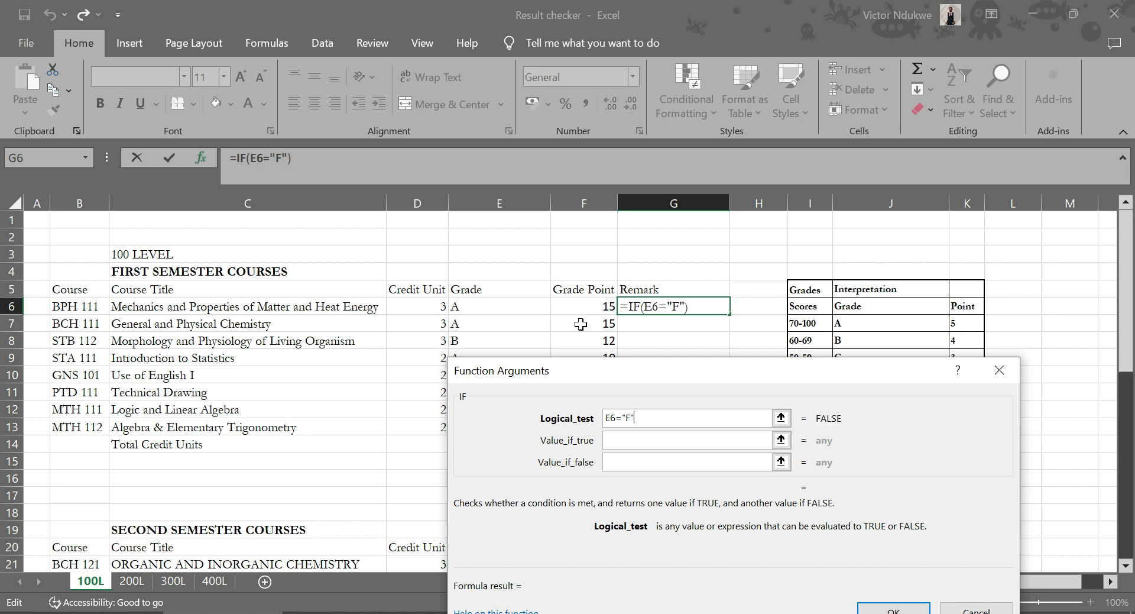
# Set the G6 IF function to return FAIL when true and PASS when false, and enter the formula
pyautogui.click(625, 441)
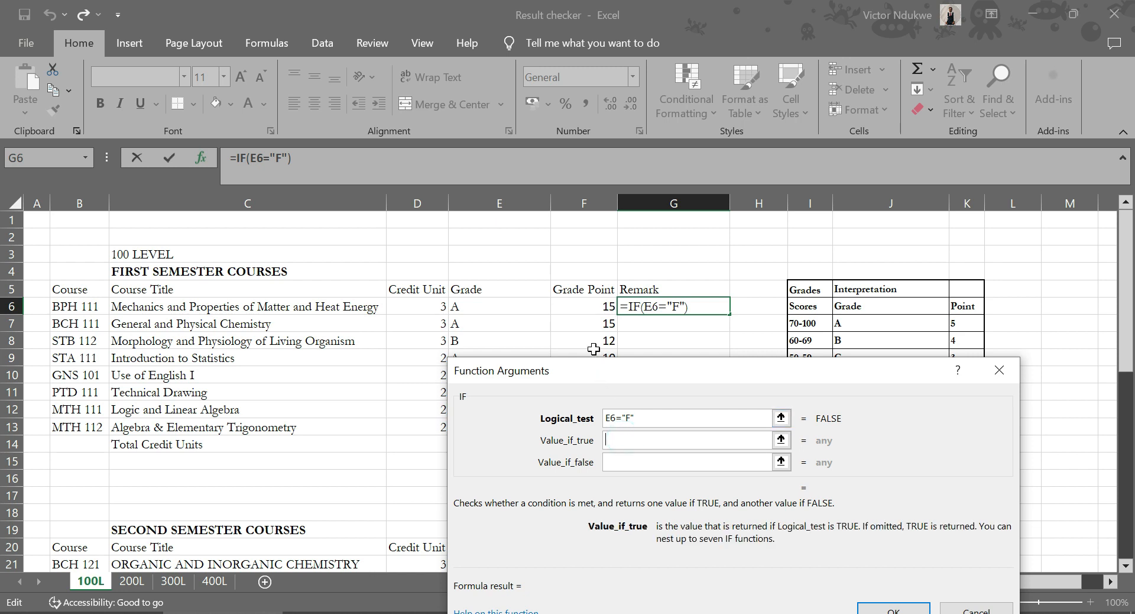
pyautogui.write('FAIL')
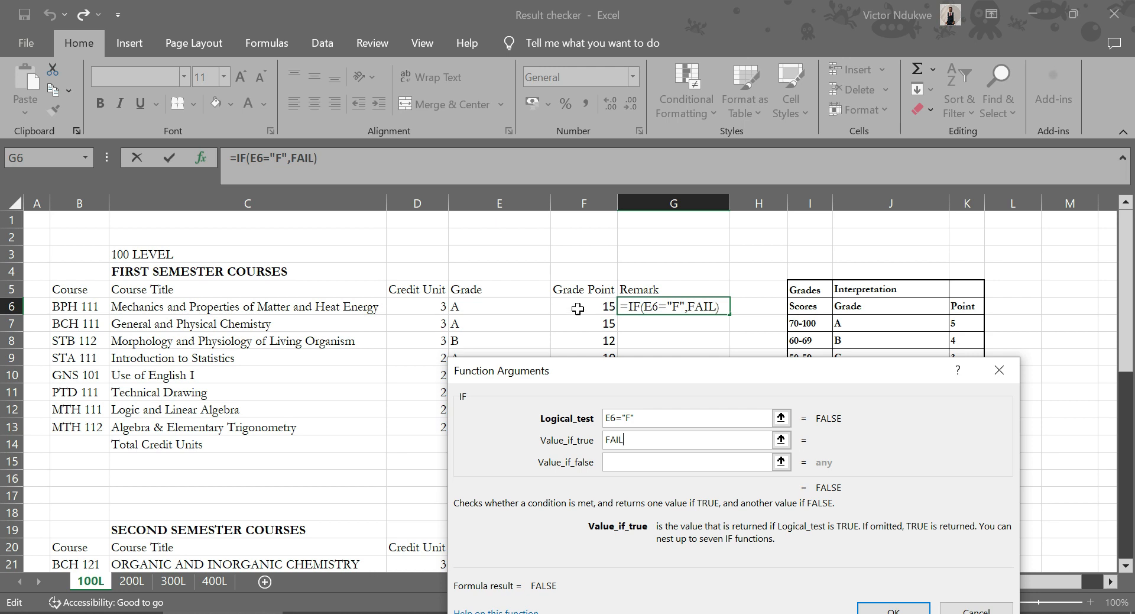
pyautogui.click(625, 466)
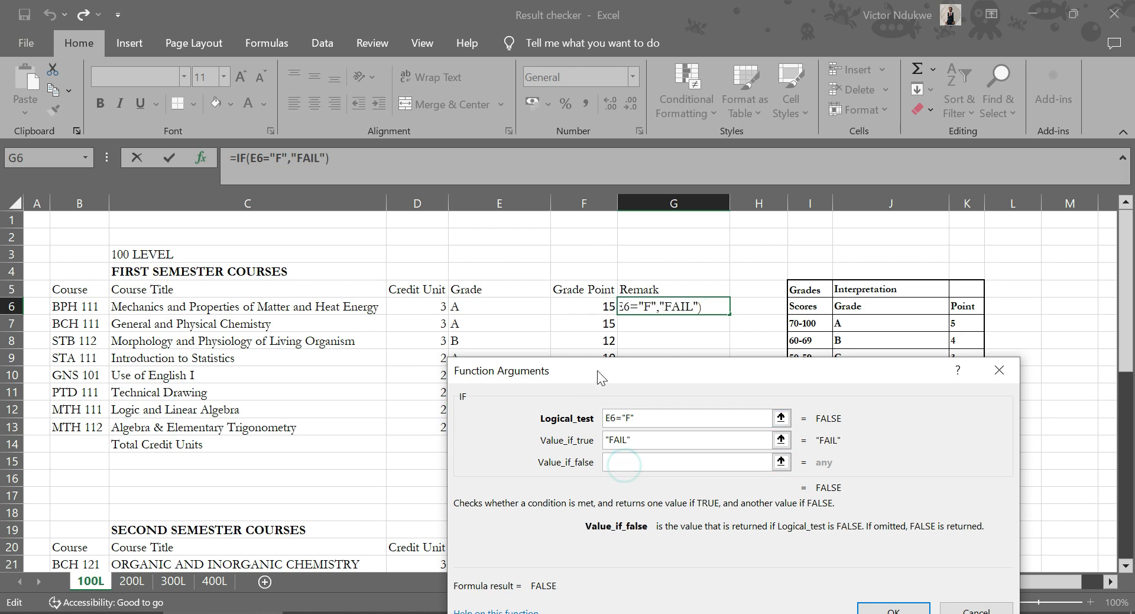
pyautogui.write('PASS')
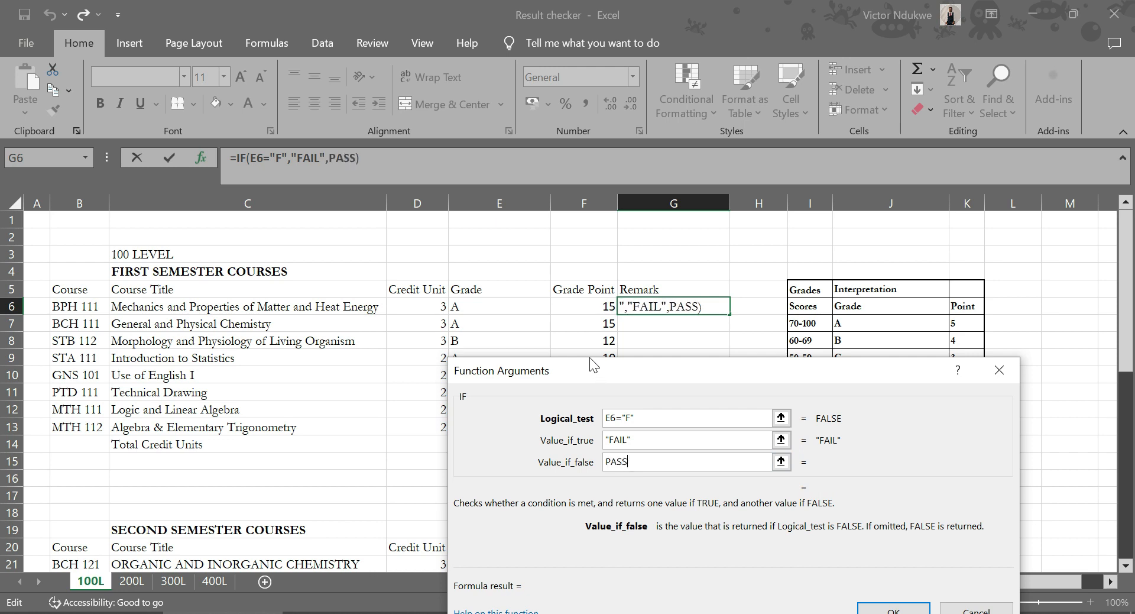
pyautogui.press('Return')
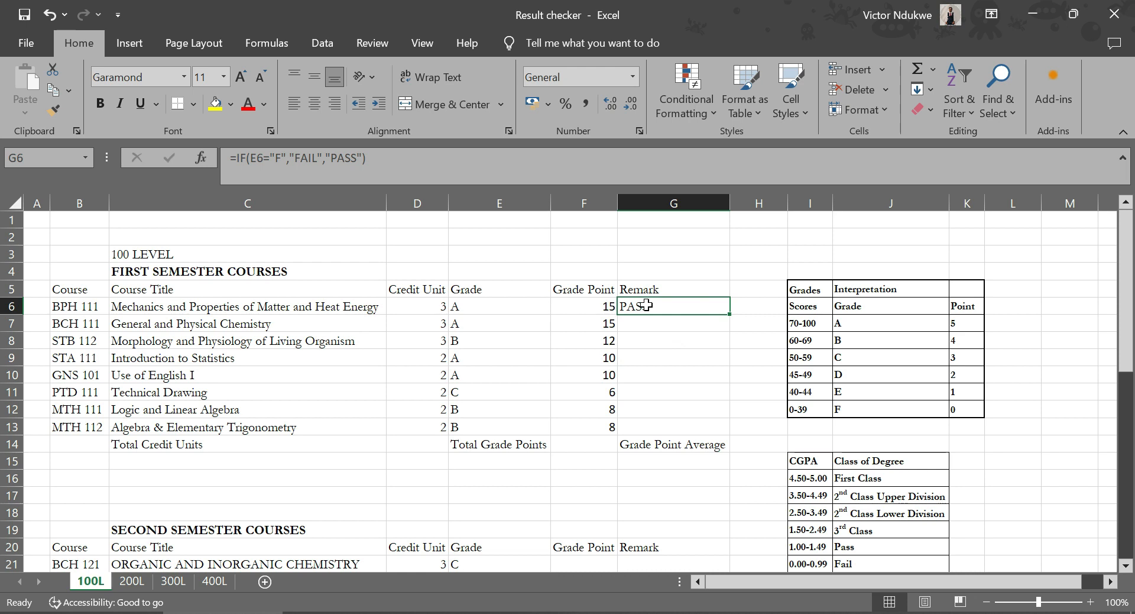
# Test the G6 remark formula by setting the BPH 111 grade in E6 to F, and restore the grade to A
pyautogui.click(461, 310)
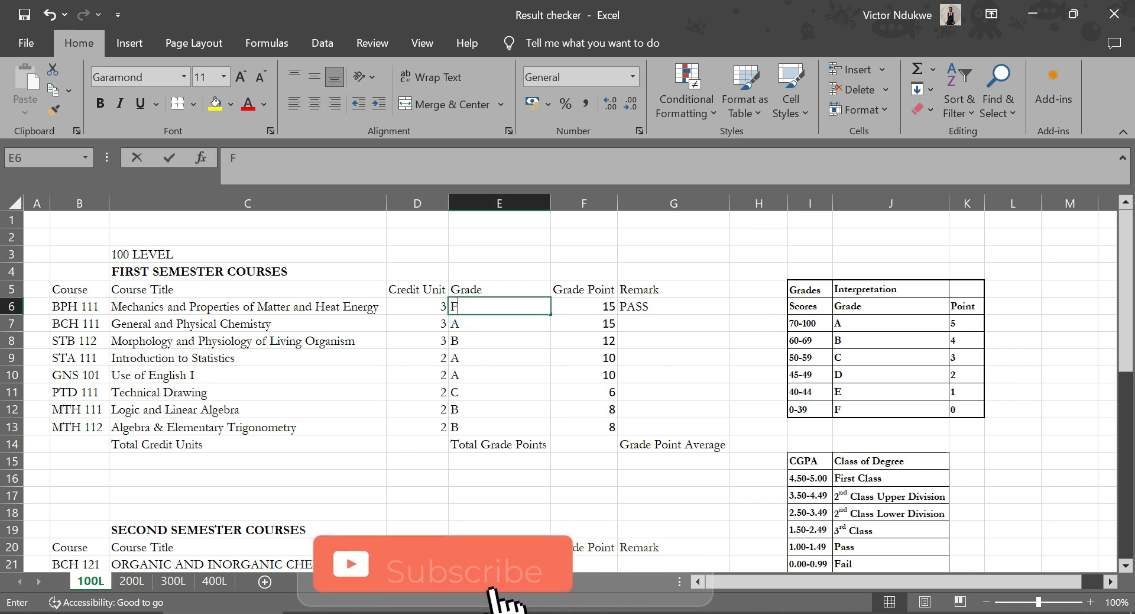
pyautogui.write('F')
pyautogui.press('Return')
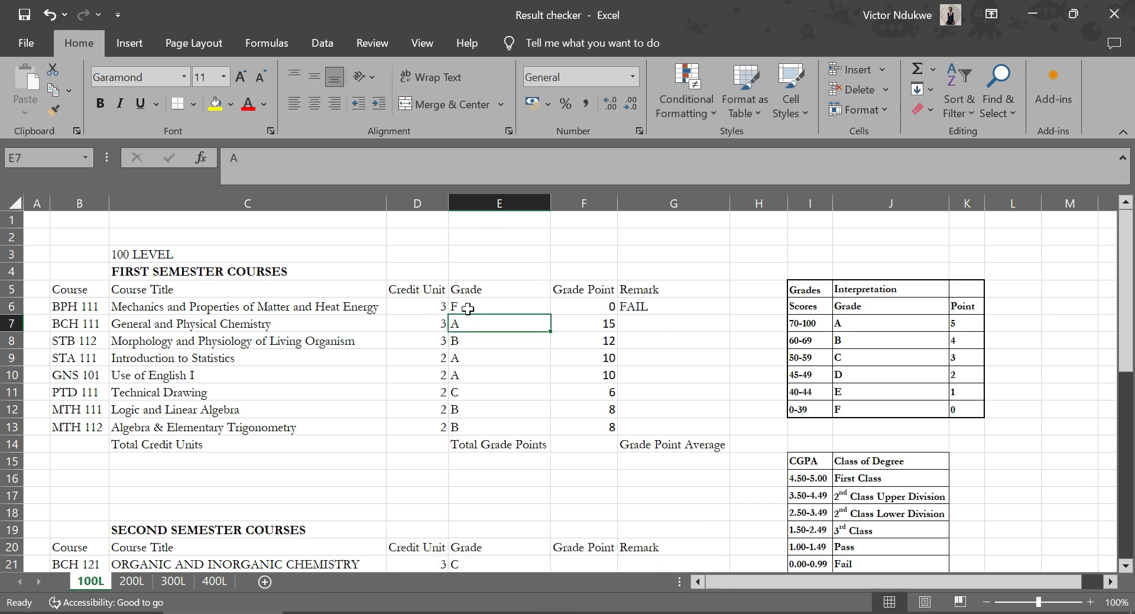
pyautogui.click(468, 307)
pyautogui.write('A')
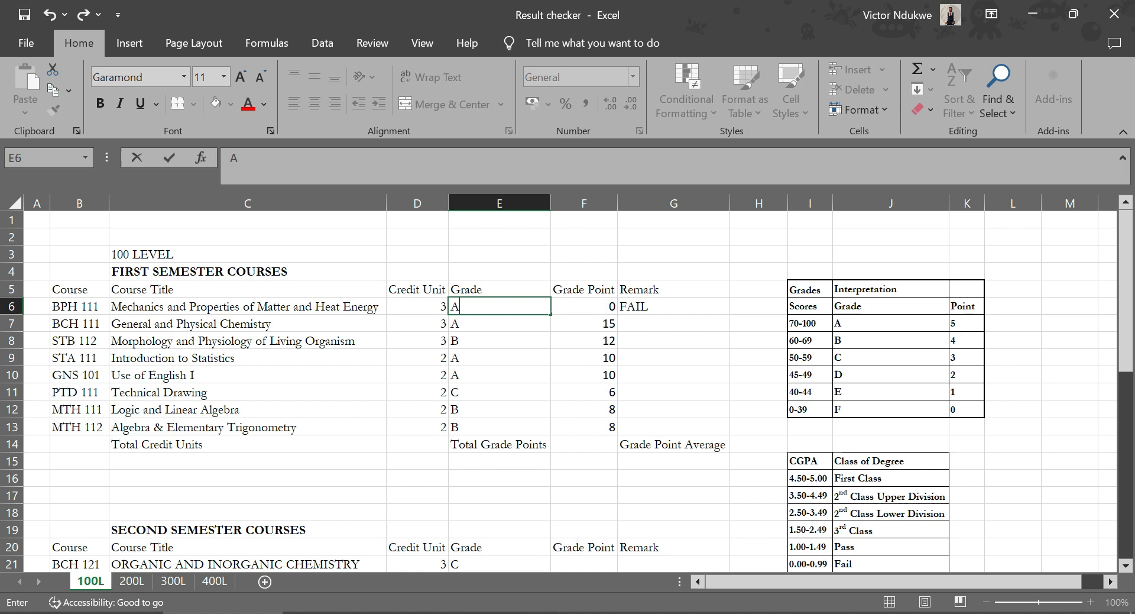
pyautogui.press('Return')
# Fill the G6 remark formula down to G13 for the remaining first semester courses
pyautogui.click(675, 305)
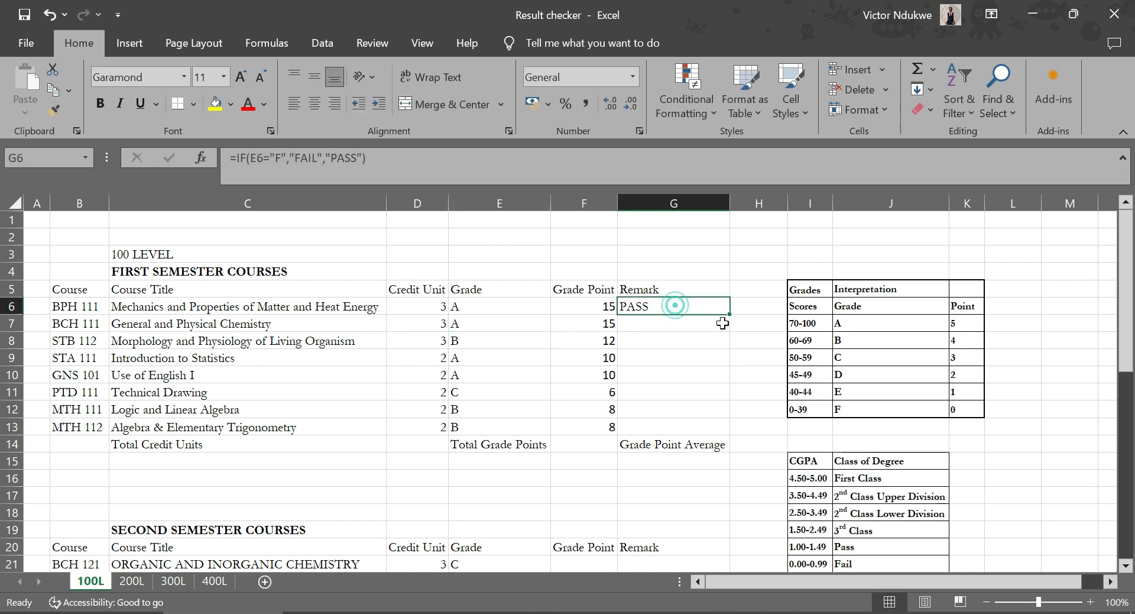
pyautogui.moveTo(728, 314); pyautogui.dragTo(703, 431)
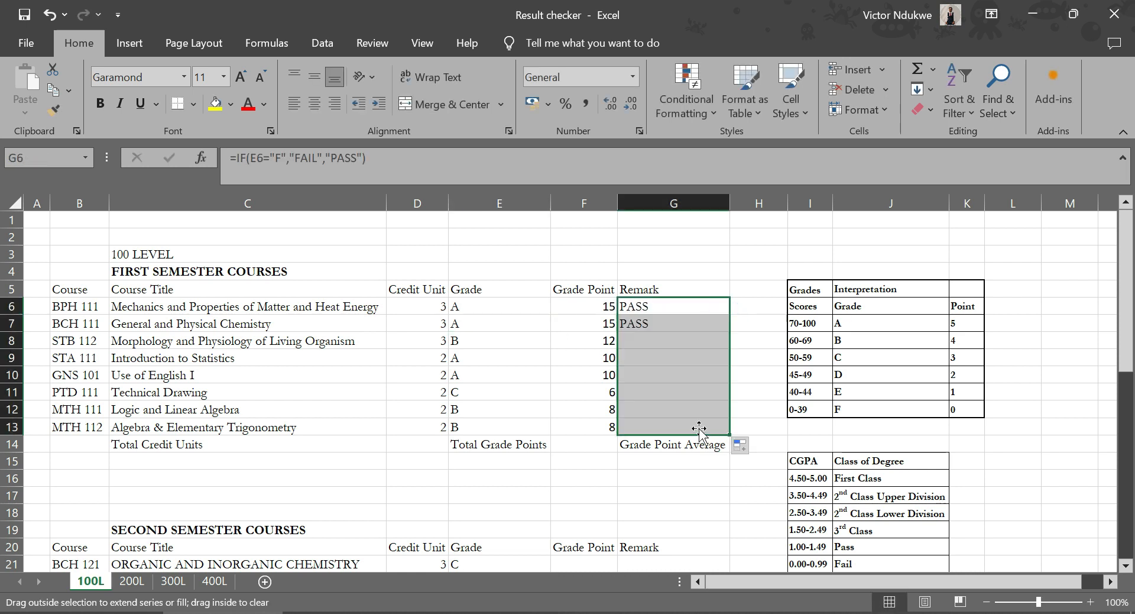
pyautogui.scroll(-1, 590, 359)
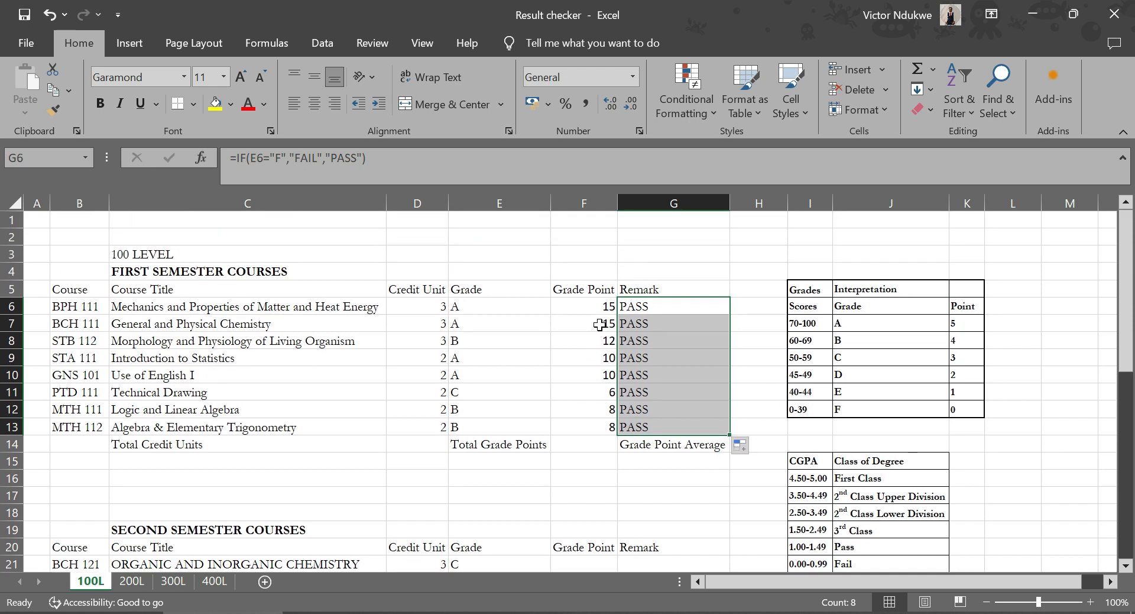
pyautogui.scroll(-2, 583, 349)
pyautogui.scroll(1, 609, 316)
pyautogui.scroll(1, 609, 317)
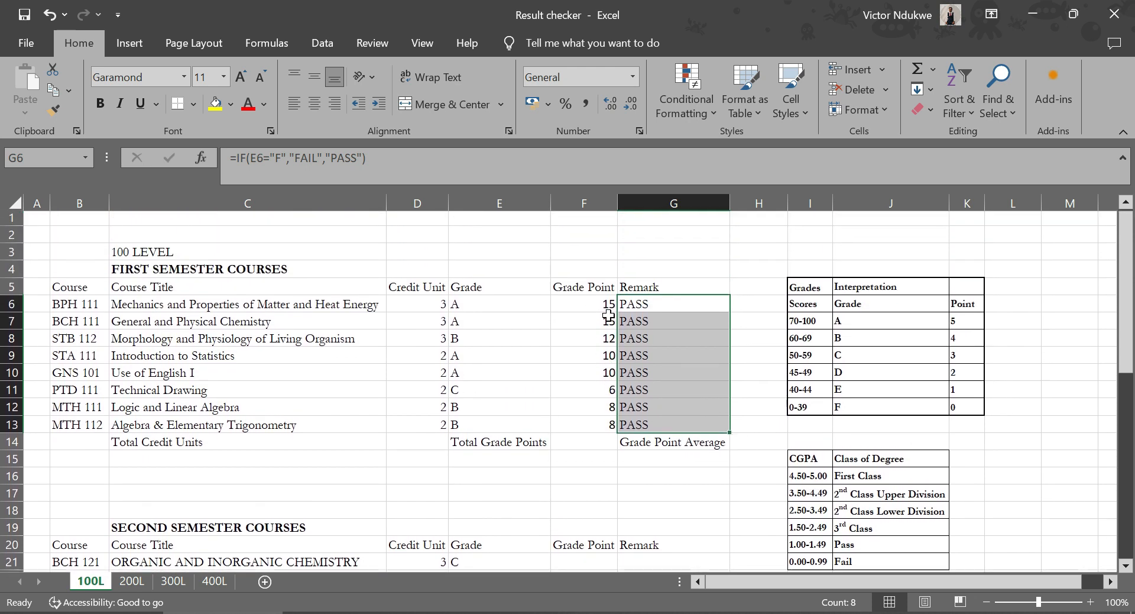
# Copy the grade point and remark formulas from F6:G6 to F21:G21 for the second semester course BCH 121
pyautogui.click(596, 305)
pyautogui.hotkey('shift', 'Right')
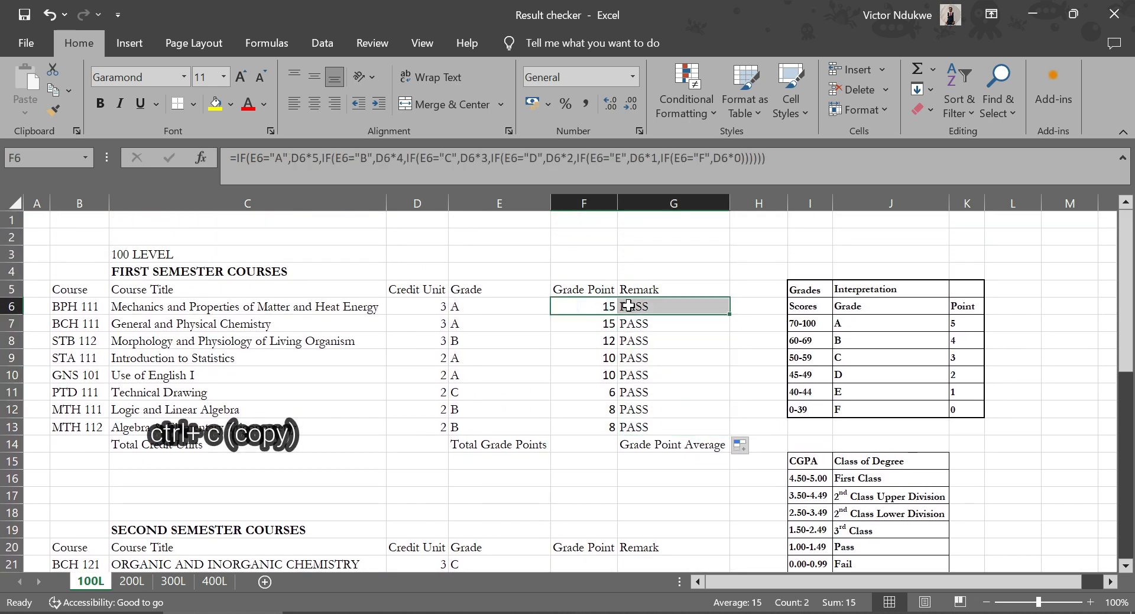
pyautogui.hotkey('ctrl', 'c')
pyautogui.scroll(-5, 594, 348)
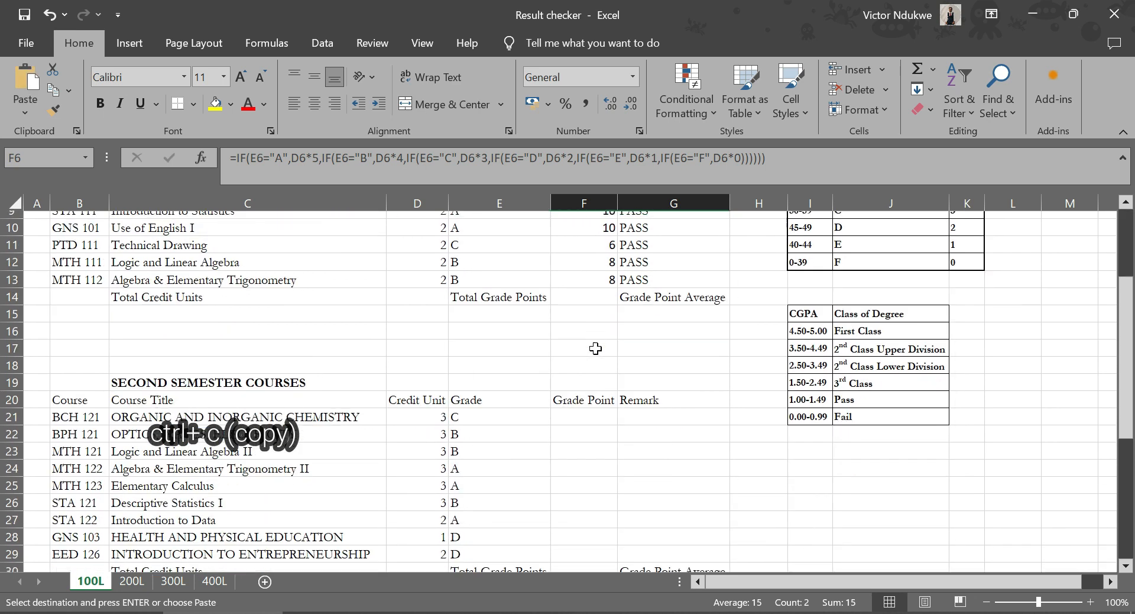
pyautogui.click(590, 307)
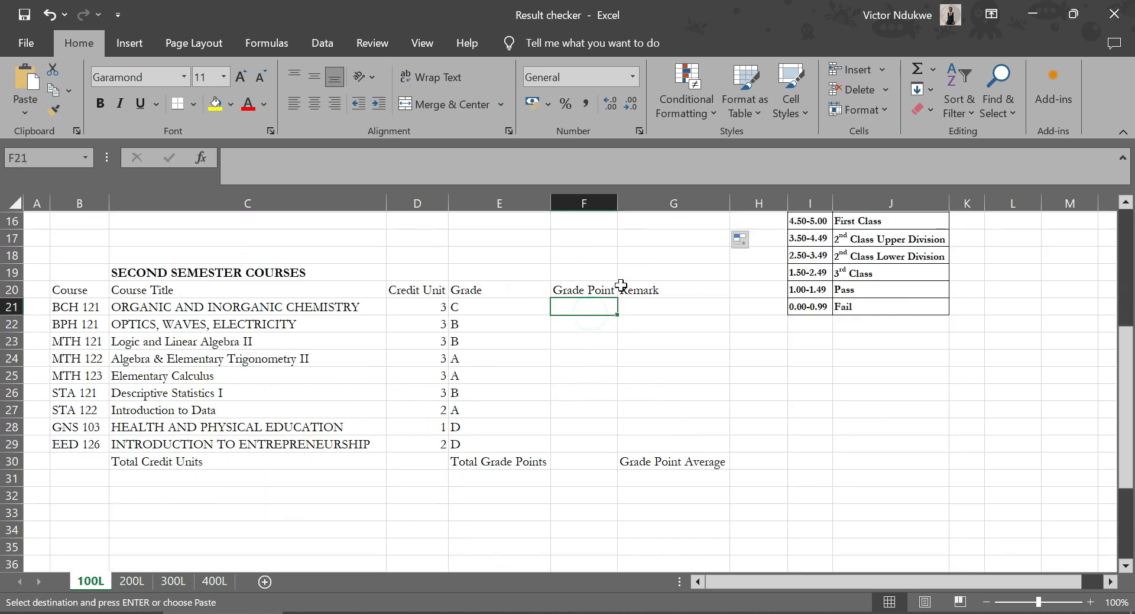
pyautogui.scroll(4, 609, 283)
pyautogui.hotkey('ctrl', 'v')
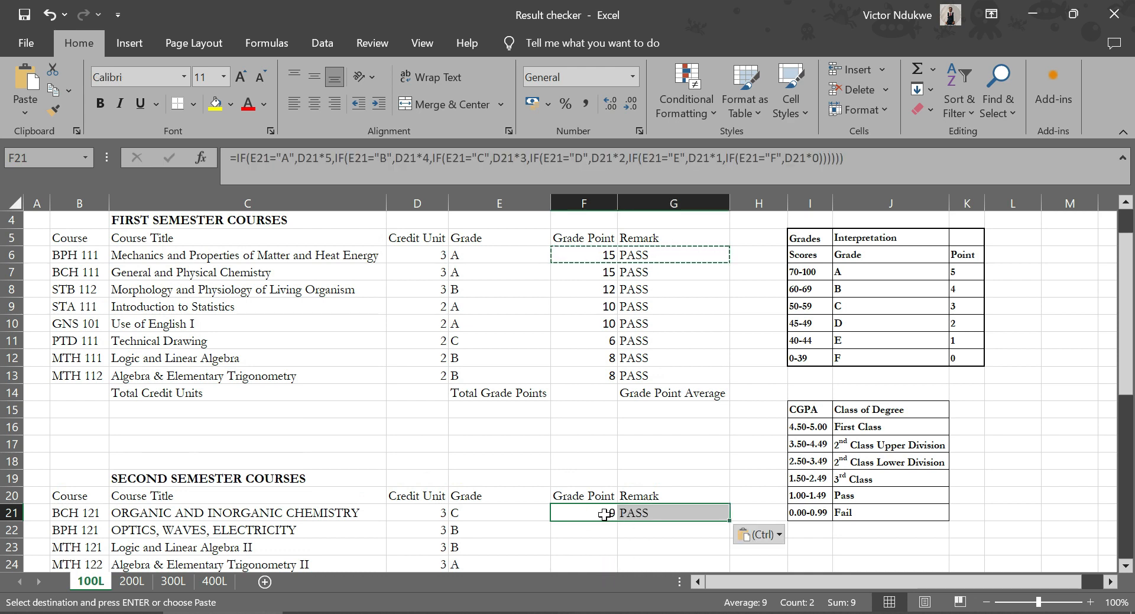
# Inspect the cell references in the pasted grade point formula in F21 and remark formula in G21
pyautogui.doubleClick(600, 515)
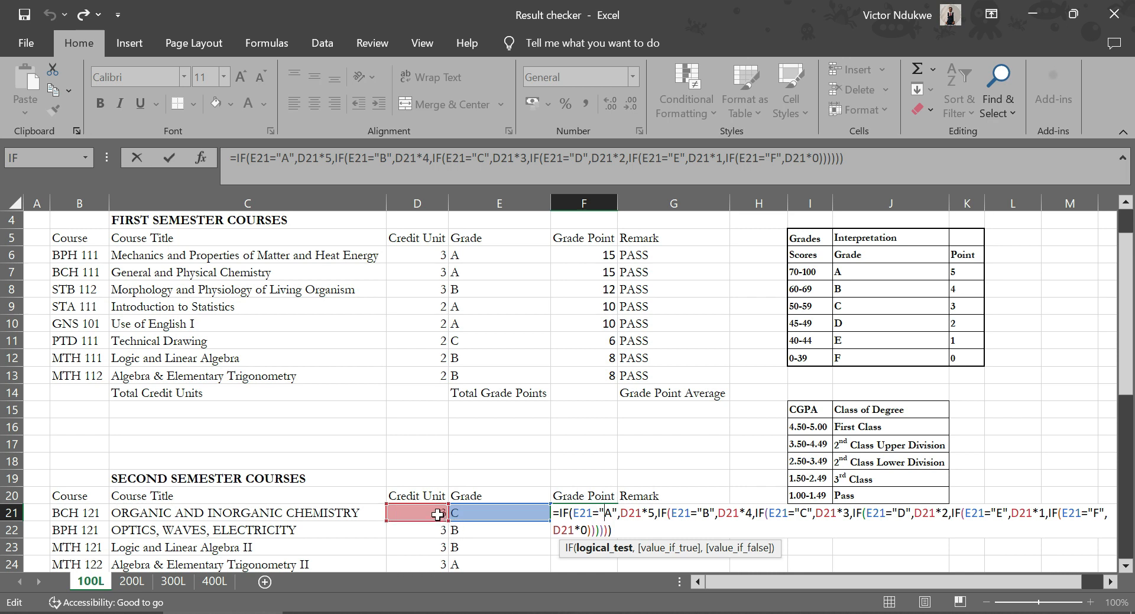
pyautogui.press('Return')
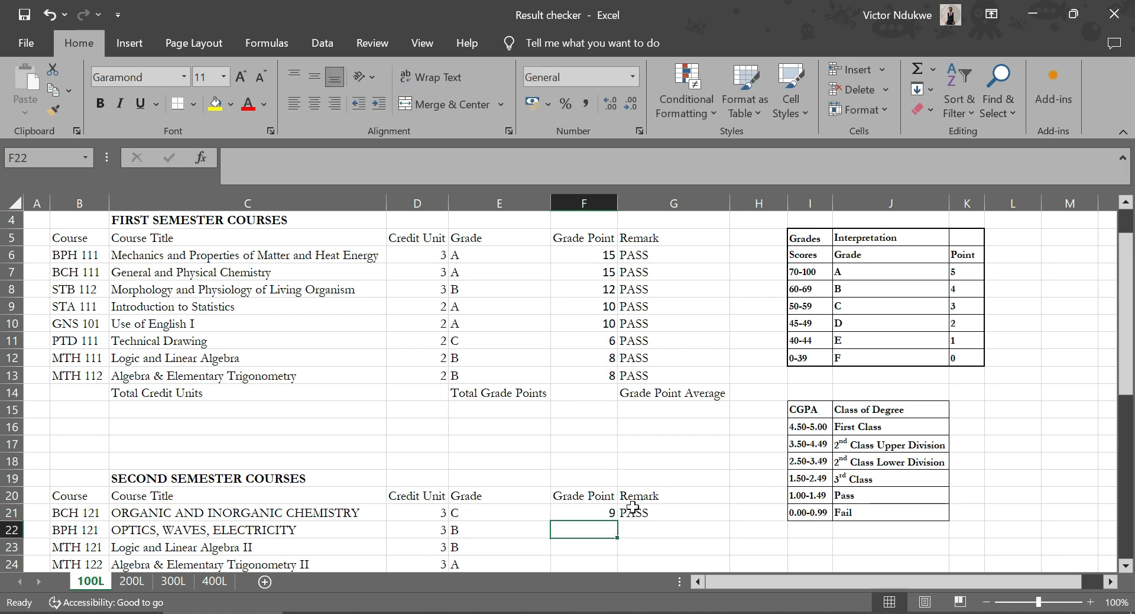
pyautogui.click(634, 509)
pyautogui.doubleClick(652, 514)
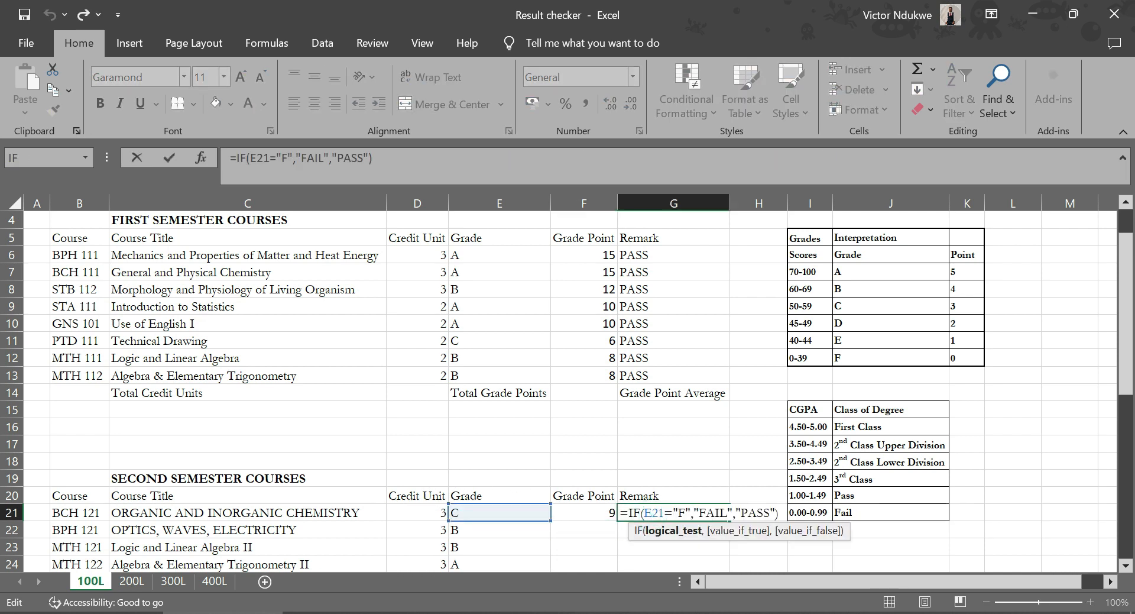
pyautogui.press('Return')
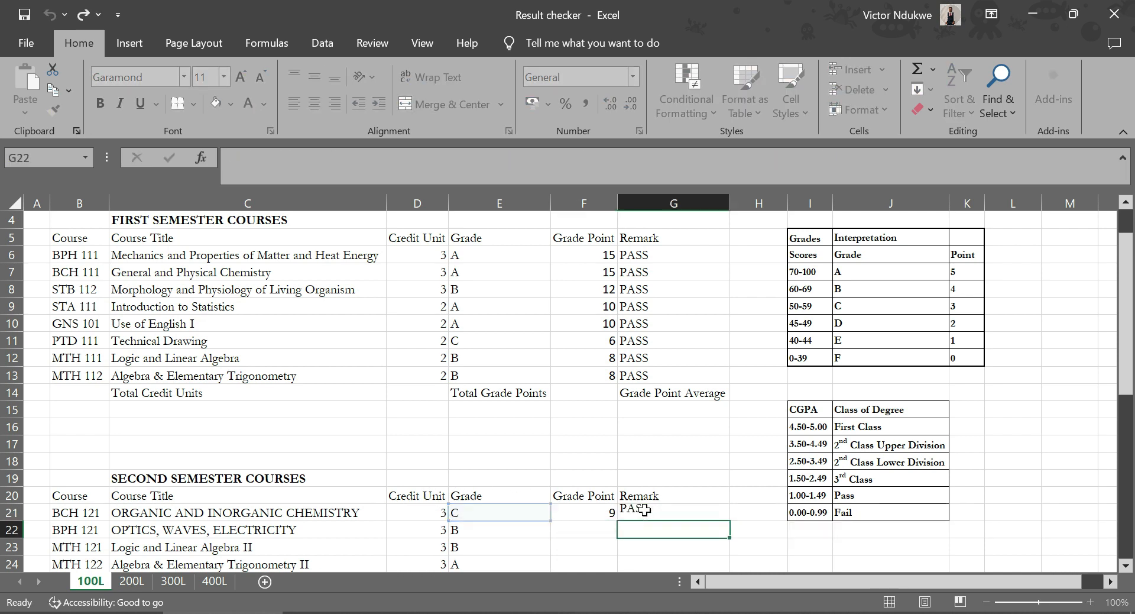
# Fill the F21:G21 grade point and remark formulas down to row 29 for the remaining second semester courses
pyautogui.click(590, 512)
pyautogui.moveTo(590, 512); pyautogui.dragTo(626, 512)
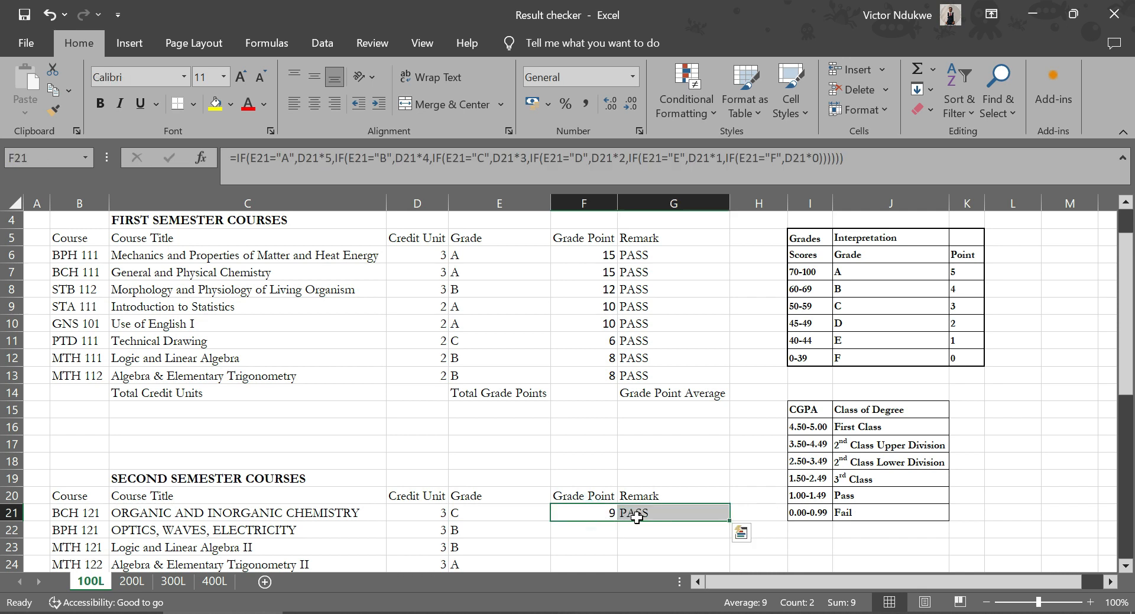
pyautogui.scroll(-2, 642, 497)
pyautogui.scroll(-1, 646, 482)
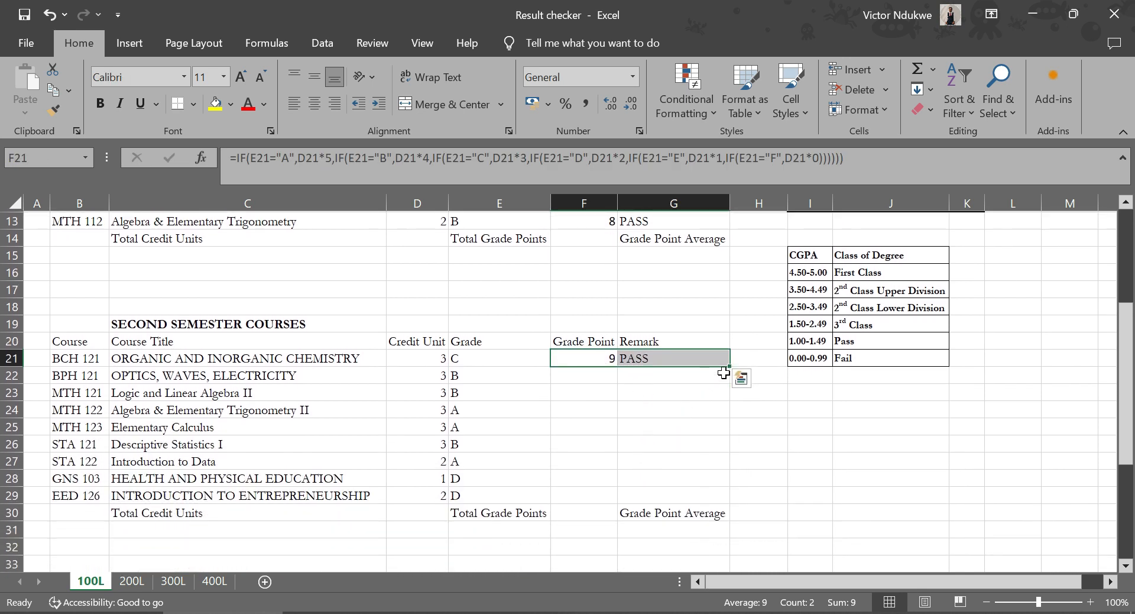
pyautogui.moveTo(729, 368); pyautogui.dragTo(697, 495)
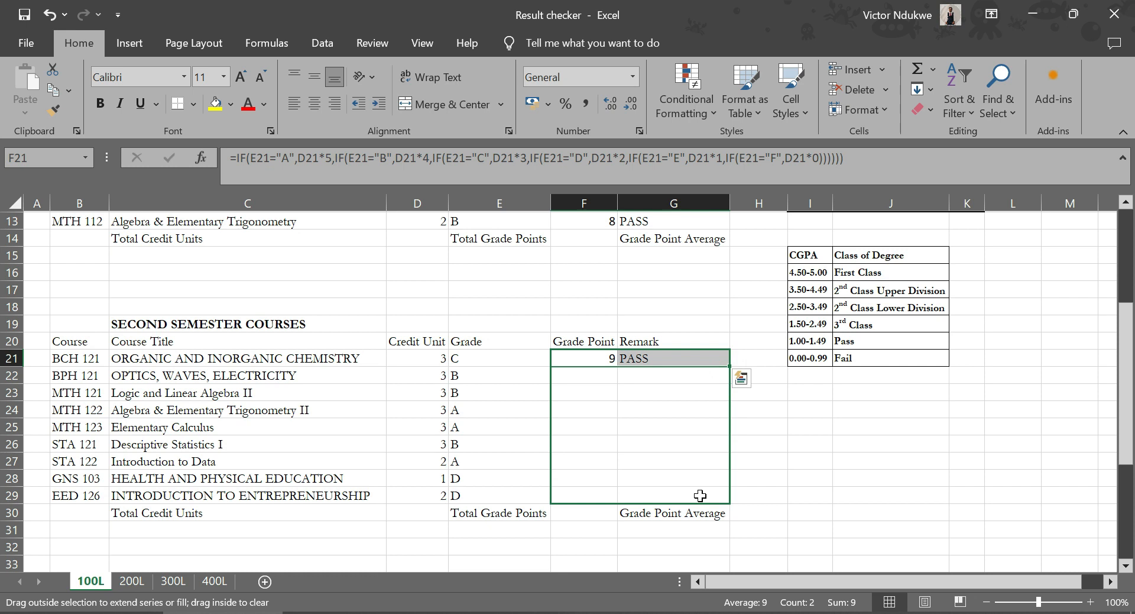
pyautogui.scroll(3, 597, 465)
pyautogui.scroll(-1, 598, 461)
pyautogui.scroll(-2, 594, 452)
pyautogui.click(498, 442)
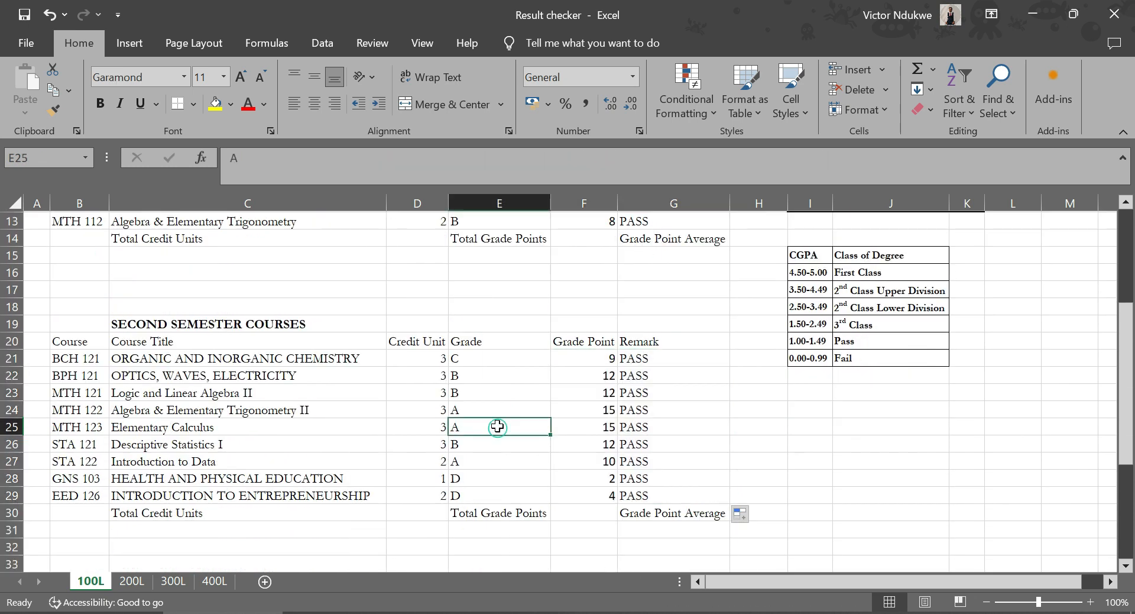
pyautogui.scroll(4, 496, 418)
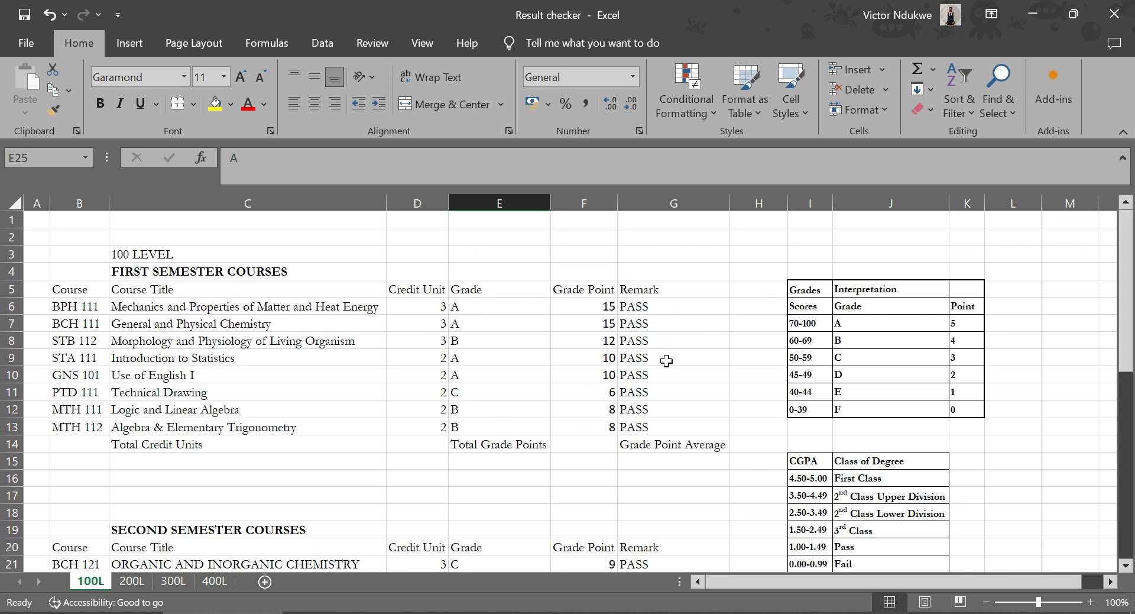
pyautogui.scroll(-4, 659, 434)
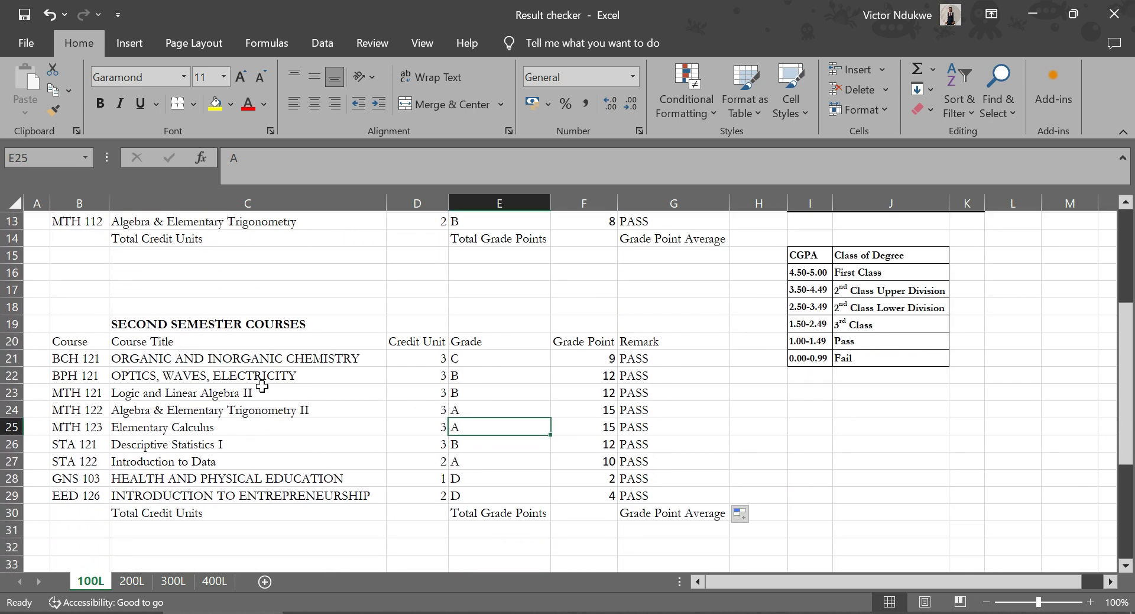
pyautogui.scroll(4, 453, 390)
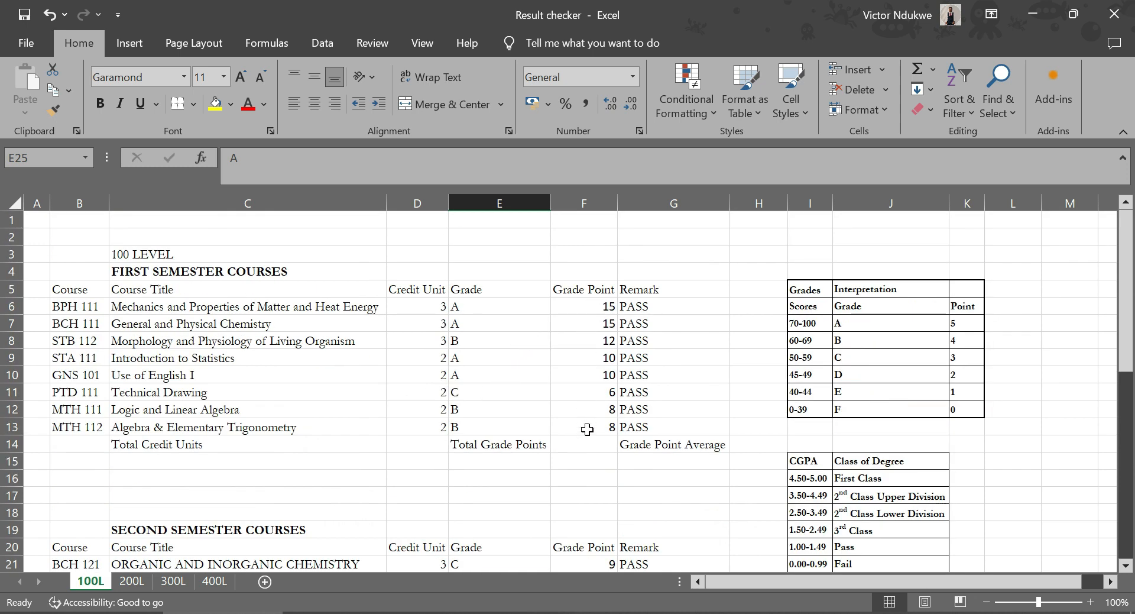
# Right-align the "Total Credit Units" labels in C14 and C30
pyautogui.scroll(-2, 541, 436)
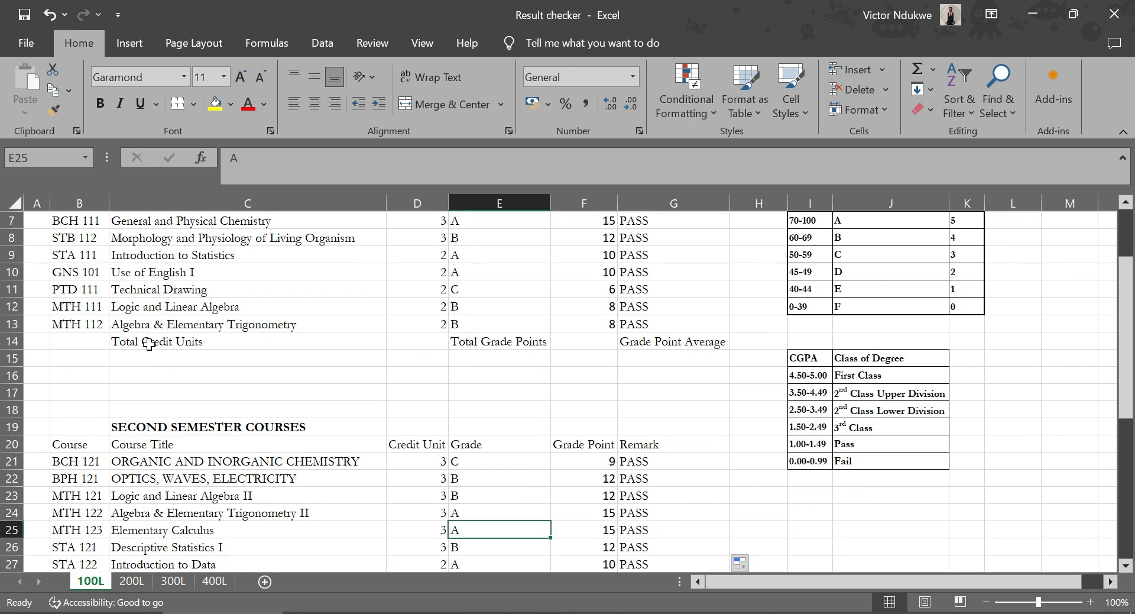
pyautogui.click(153, 344)
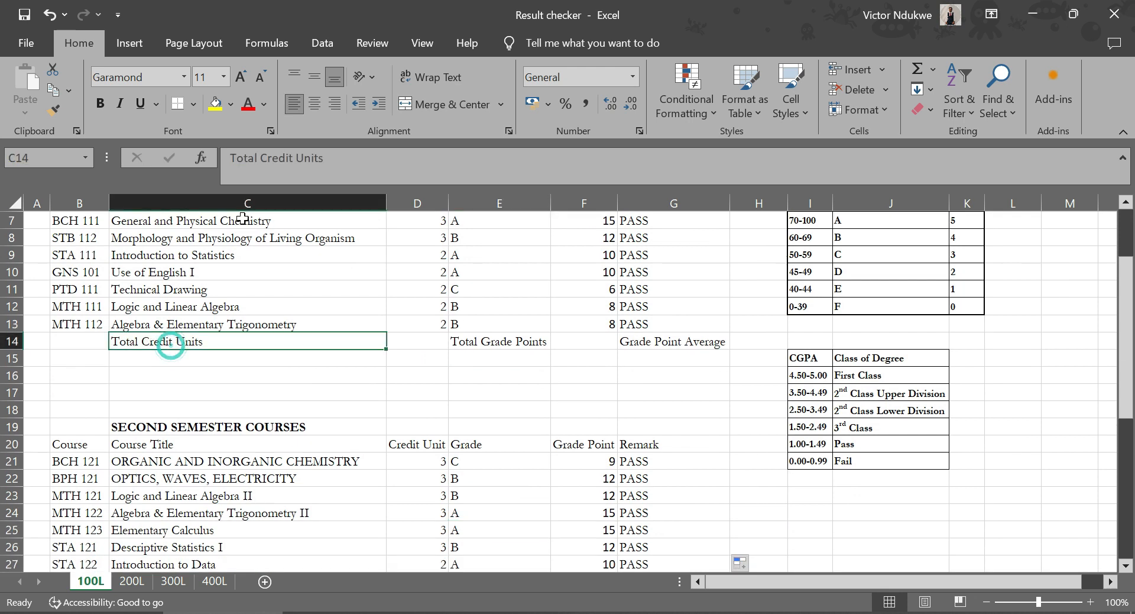
pyautogui.click(335, 104)
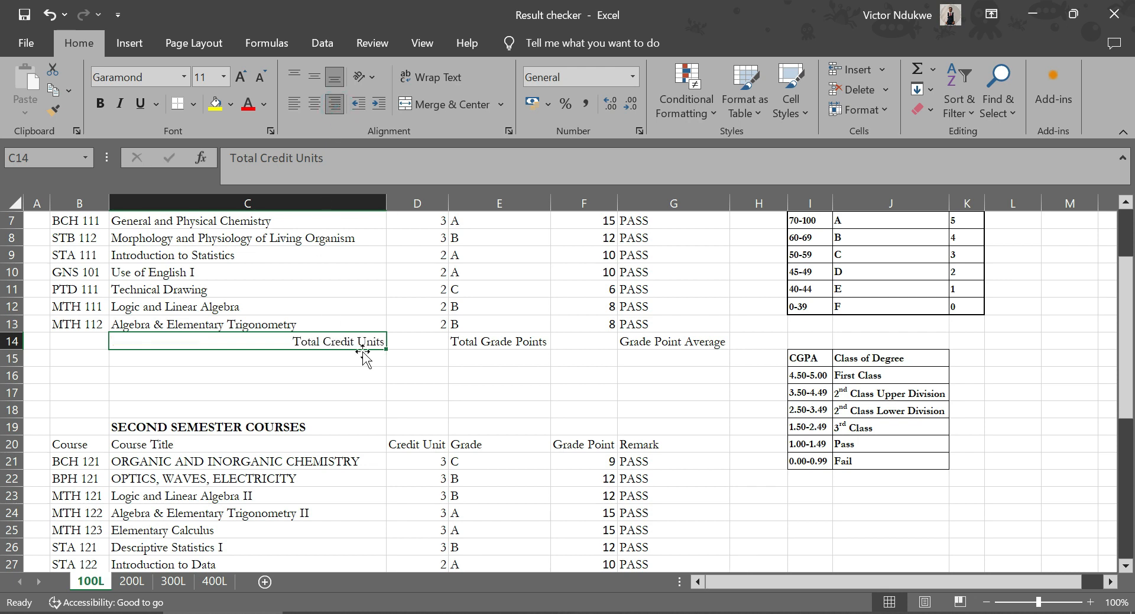
pyautogui.scroll(-1, 367, 359)
pyautogui.scroll(-4, 366, 359)
pyautogui.click(201, 415)
pyautogui.click(333, 104)
# Enter =SUM(D6:D13) in D14 to total the first semester credit units
pyautogui.scroll(2, 427, 378)
pyautogui.scroll(2, 428, 379)
pyautogui.scroll(-2, 432, 386)
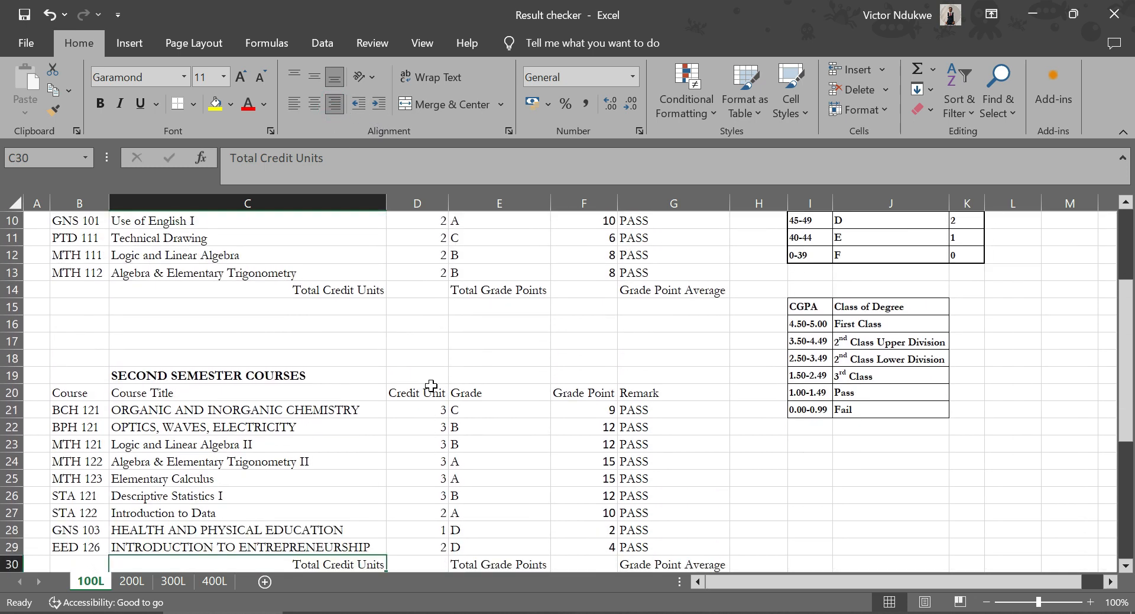
pyautogui.scroll(4, 435, 389)
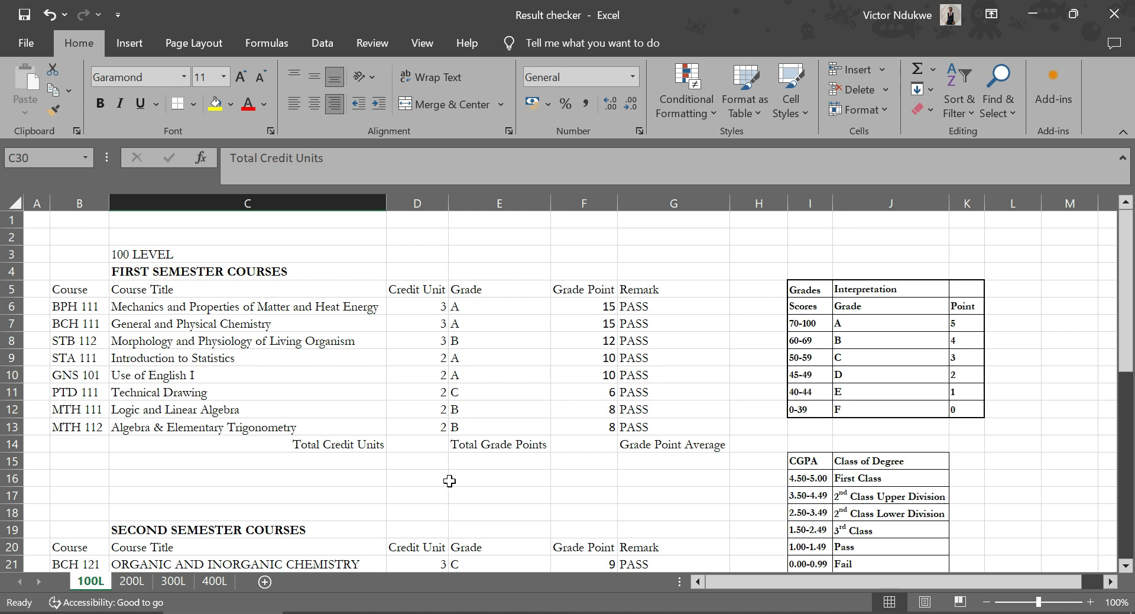
pyautogui.click(419, 449)
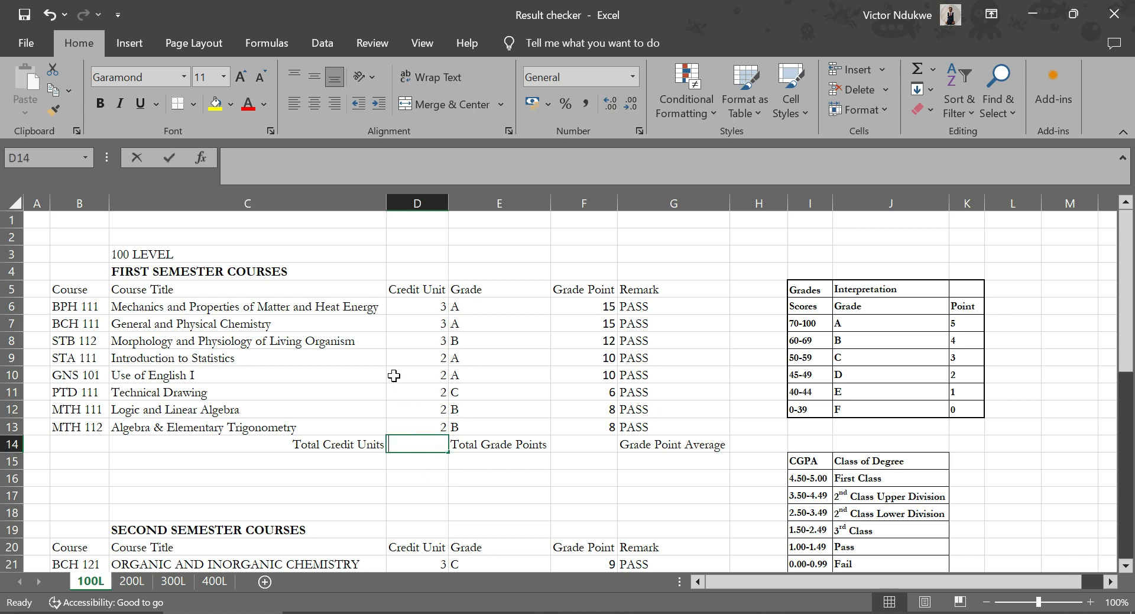
pyautogui.write('=')
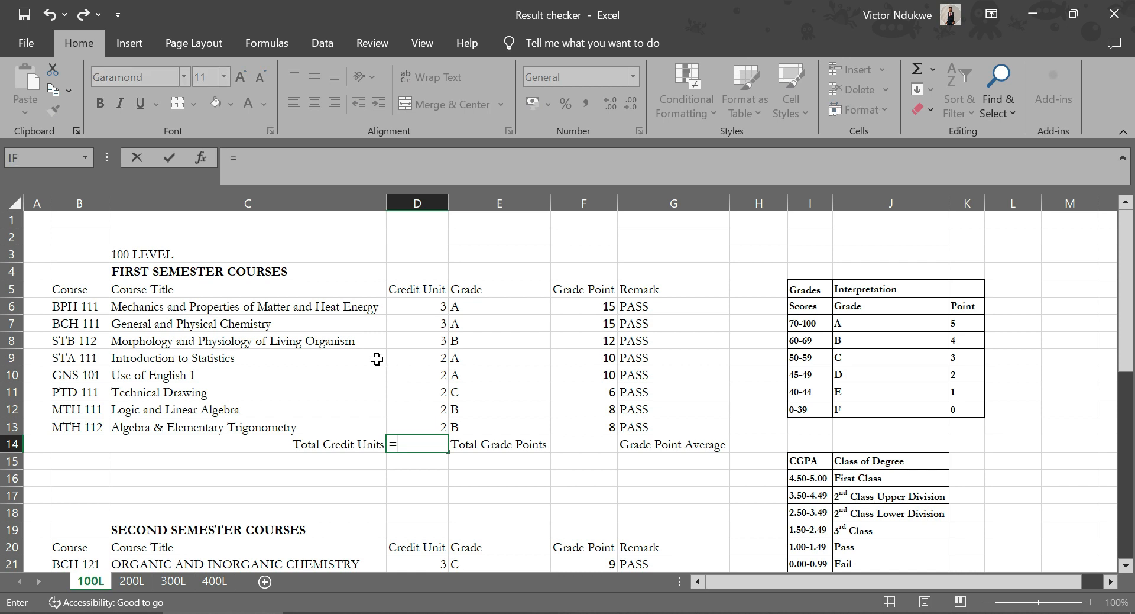
pyautogui.write('SUM')
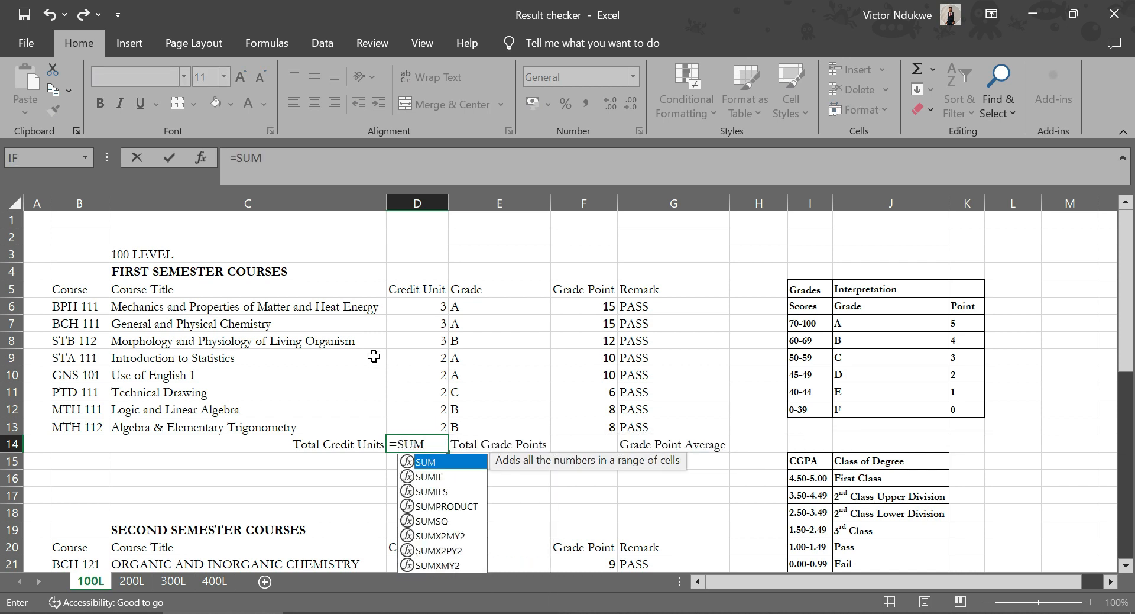
pyautogui.write('(')
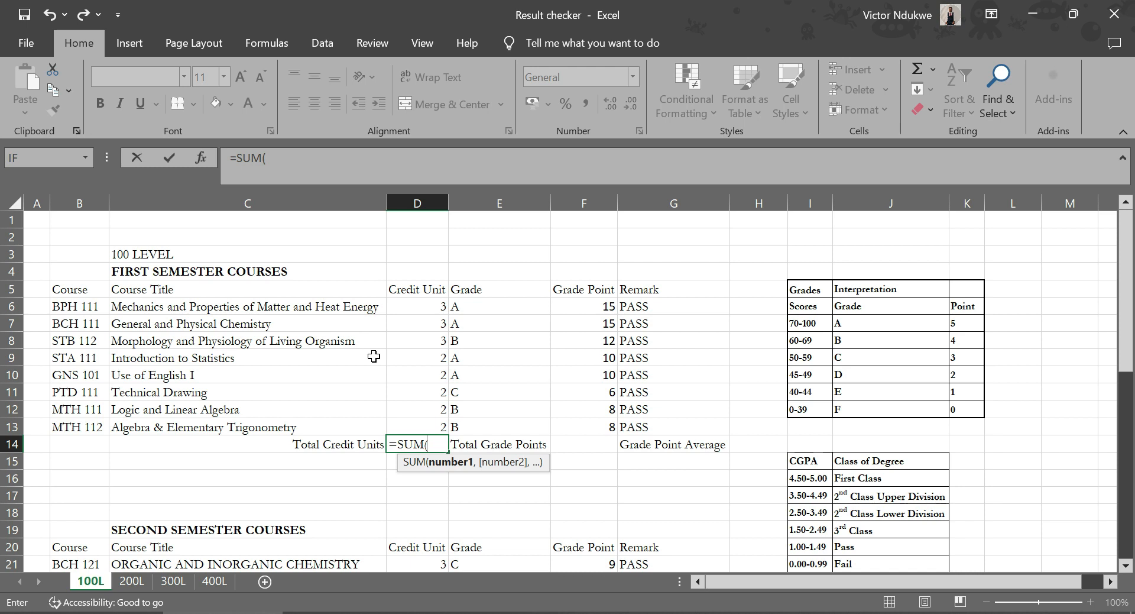
pyautogui.moveTo(402, 302); pyautogui.dragTo(395, 426)
pyautogui.write('(')
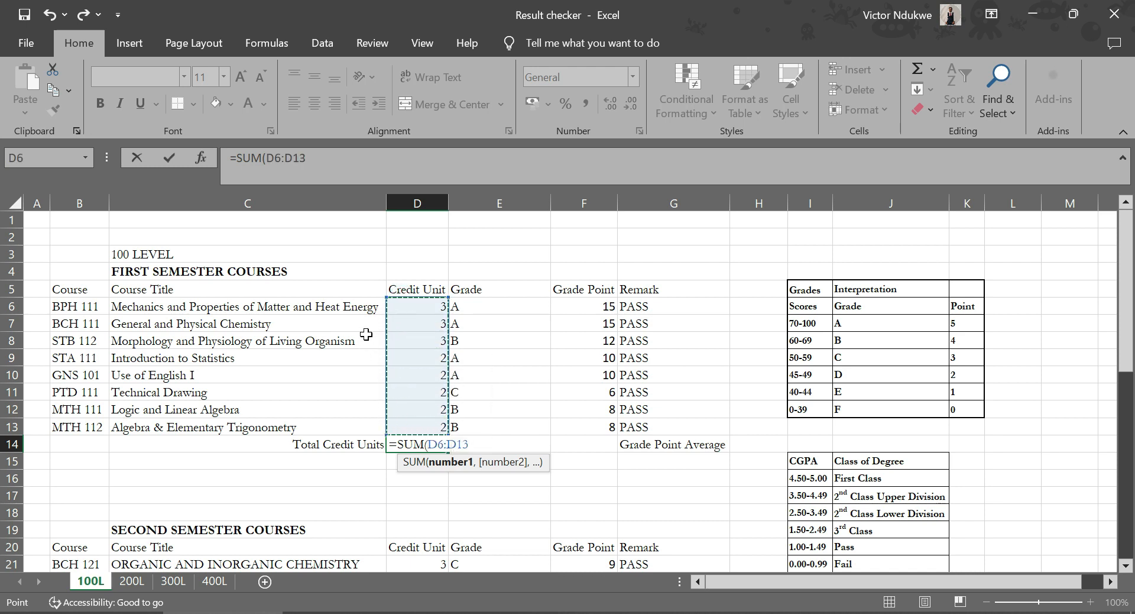
pyautogui.write(')')
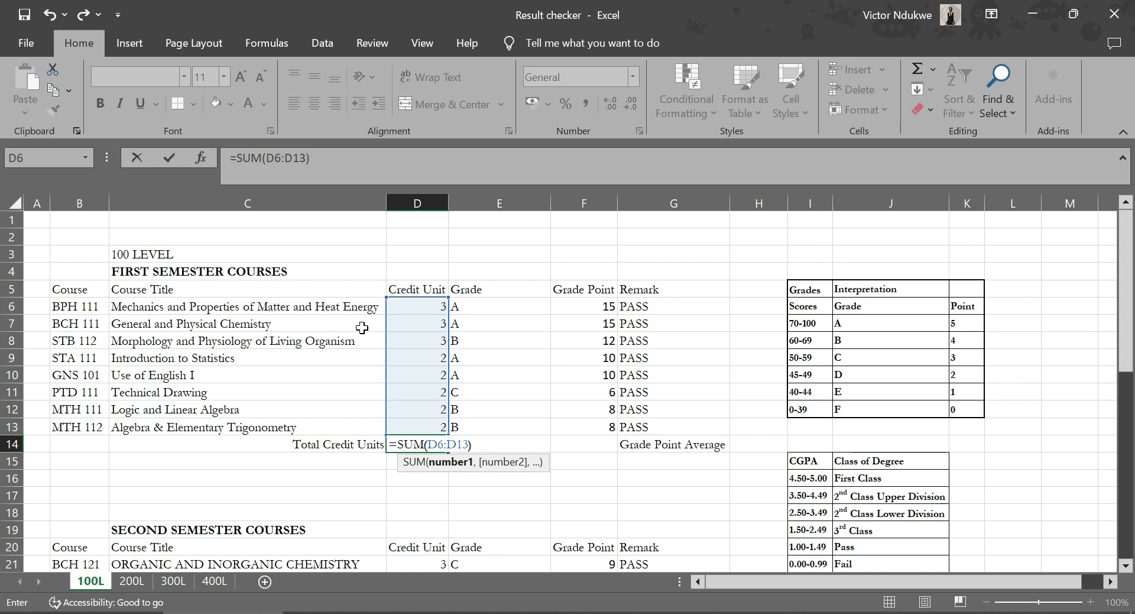
pyautogui.press('Return')
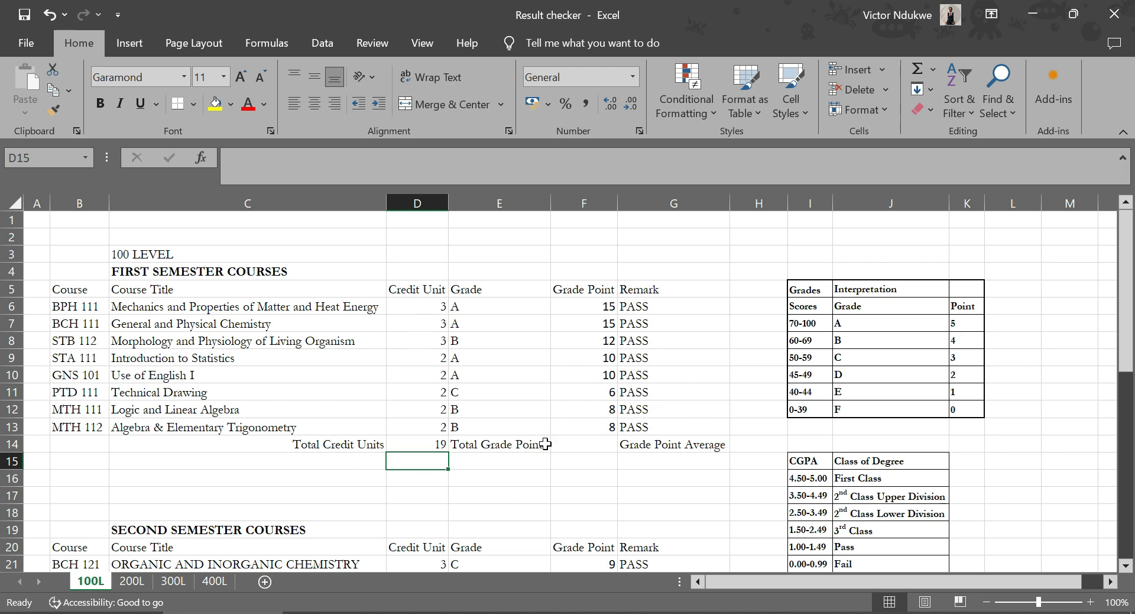
# Enter =SUM(F6:F13) in F14 to total the first semester grade points
pyautogui.click(572, 445)
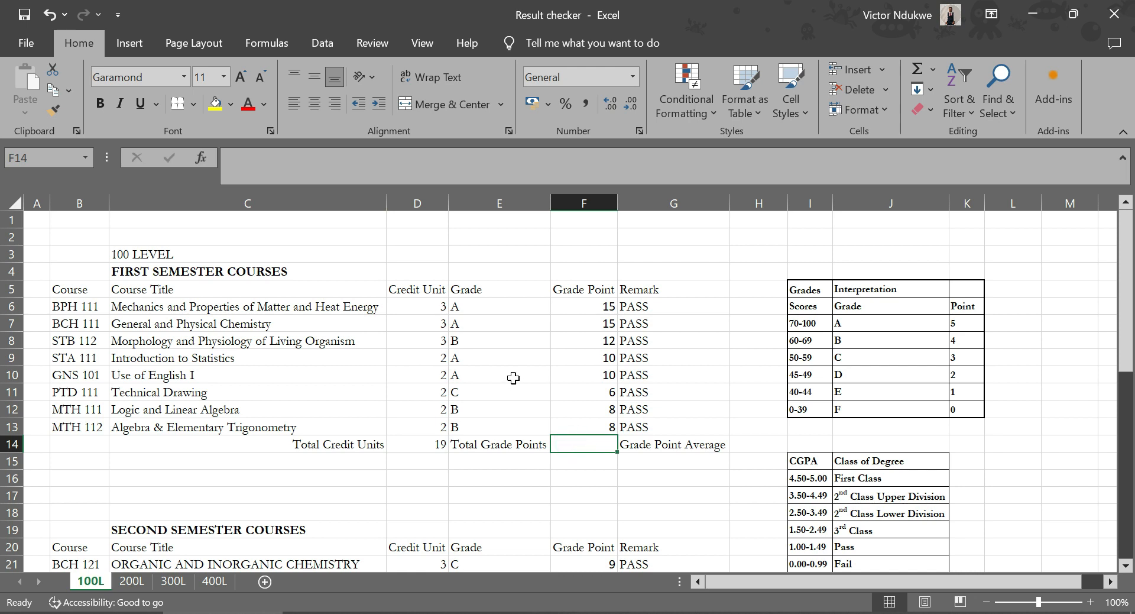
pyautogui.write('=S')
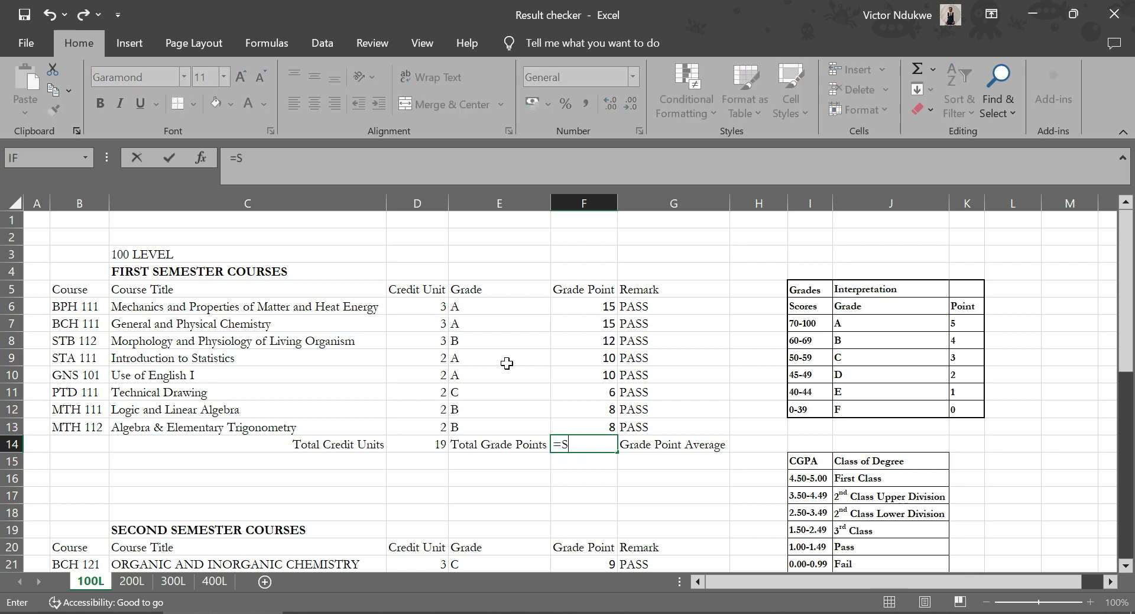
pyautogui.write('UM(')
pyautogui.moveTo(567, 308); pyautogui.dragTo(585, 427)
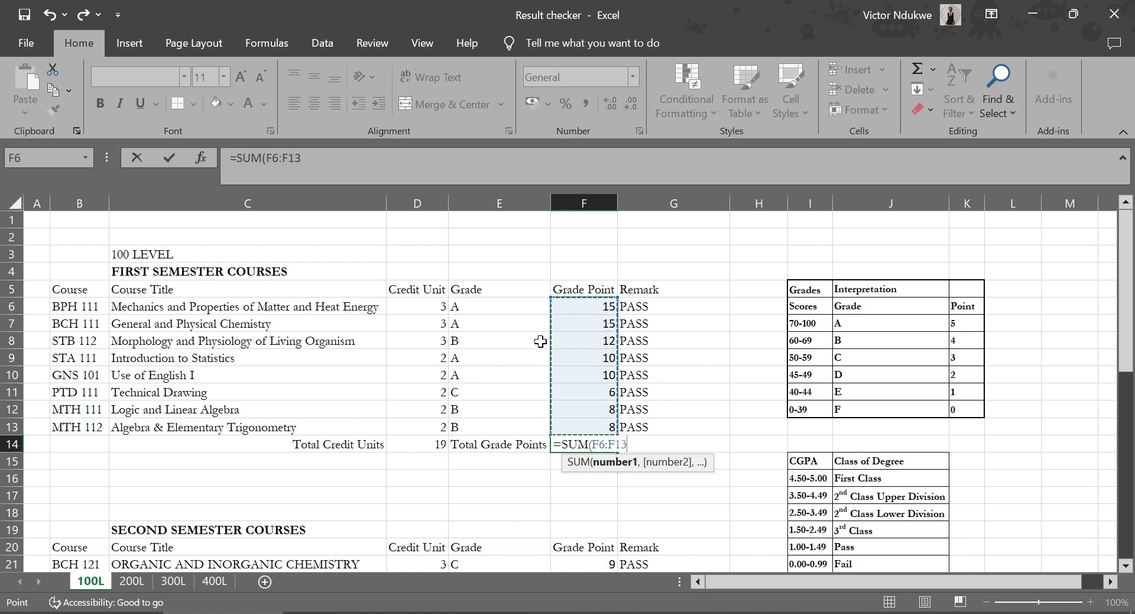
pyautogui.write(')')
pyautogui.press('Return')
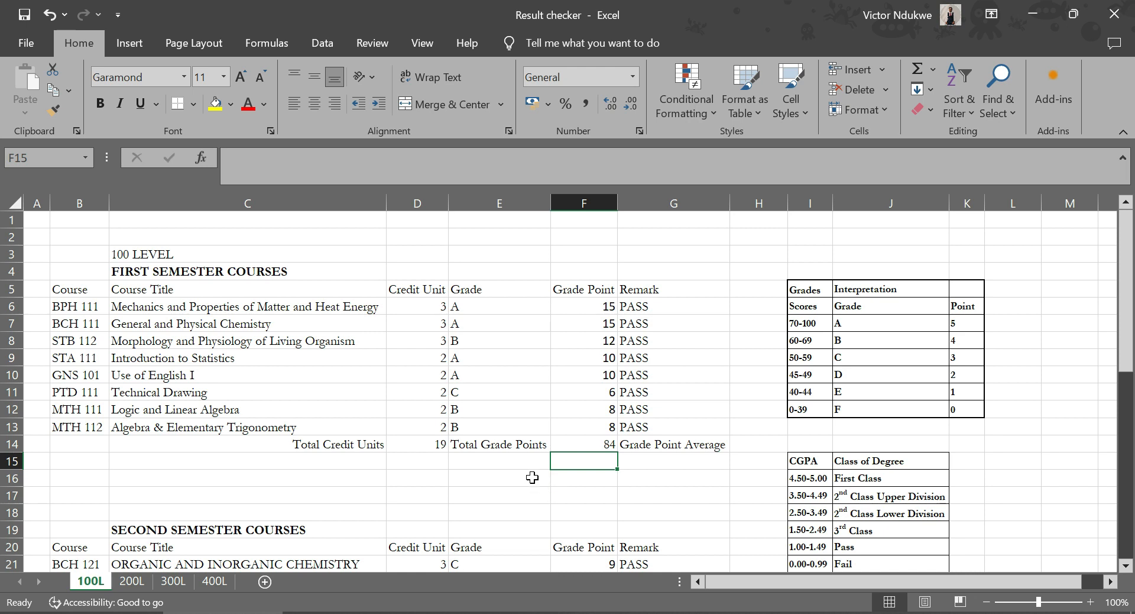
# Insert a new blank column at H, between the Remark column and the grade interpretation tables
pyautogui.click(763, 207)
pyautogui.rightClick(767, 210)
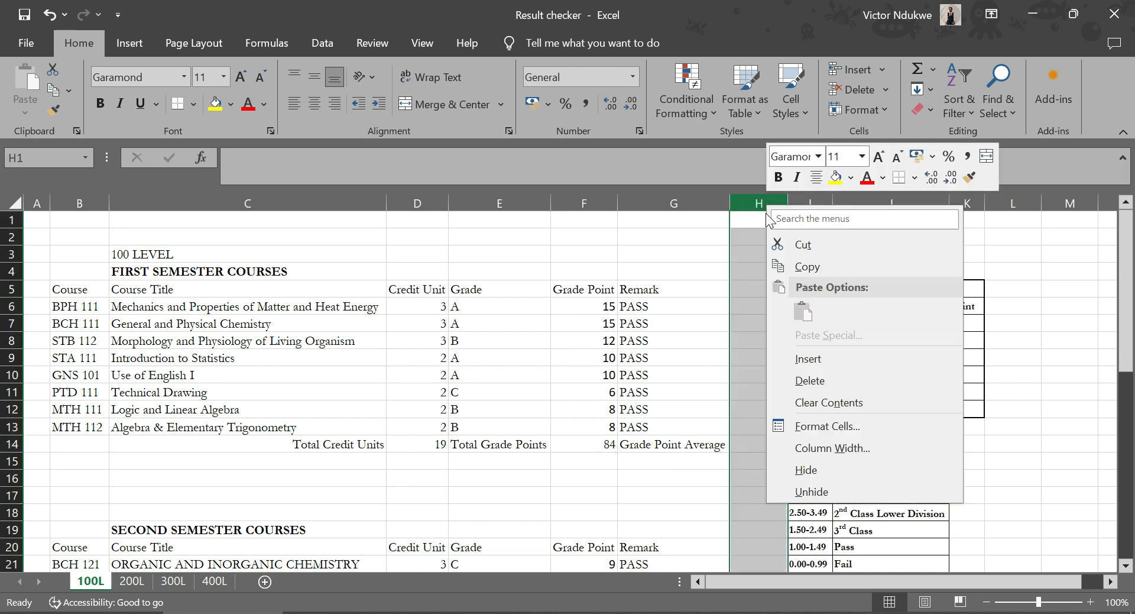
pyautogui.click(798, 361)
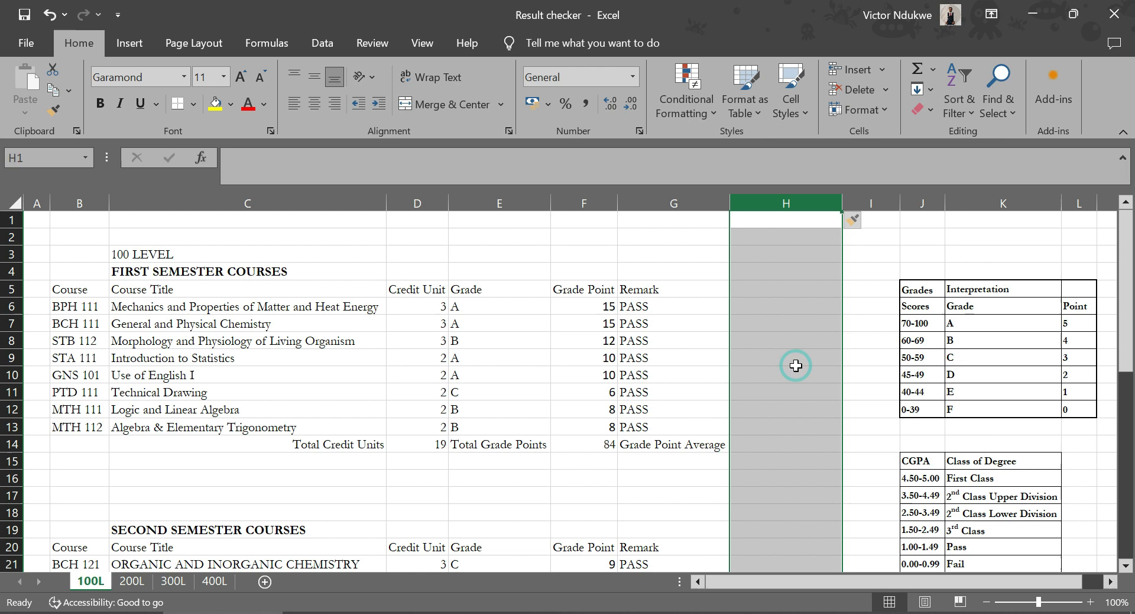
# Calculate the first semester grade point average in H14 with the formula =F14/D14
pyautogui.click(746, 447)
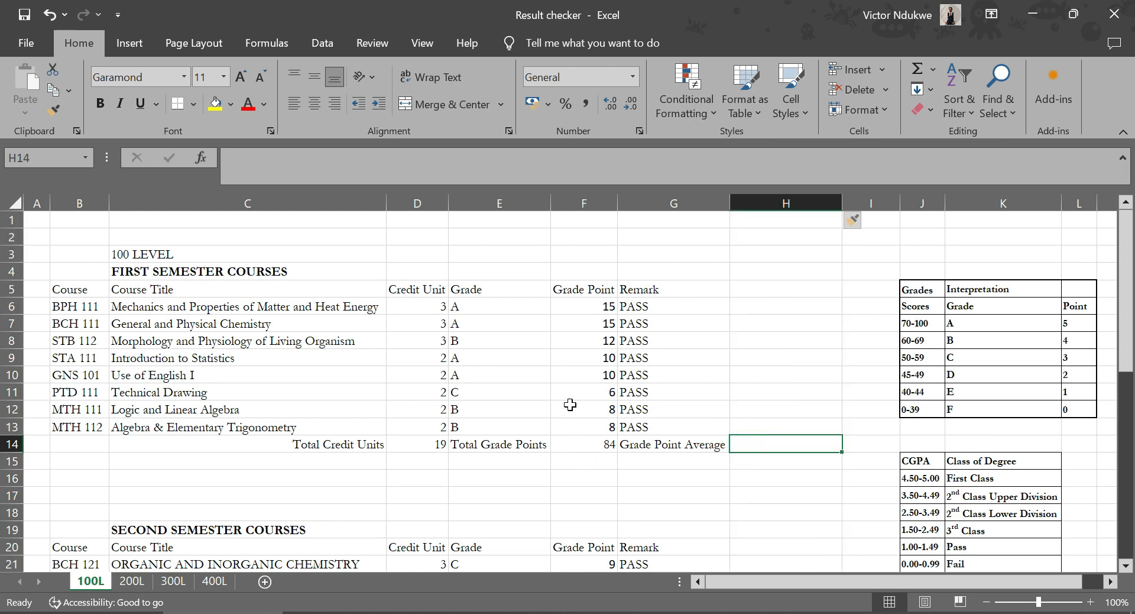
pyautogui.write('=')
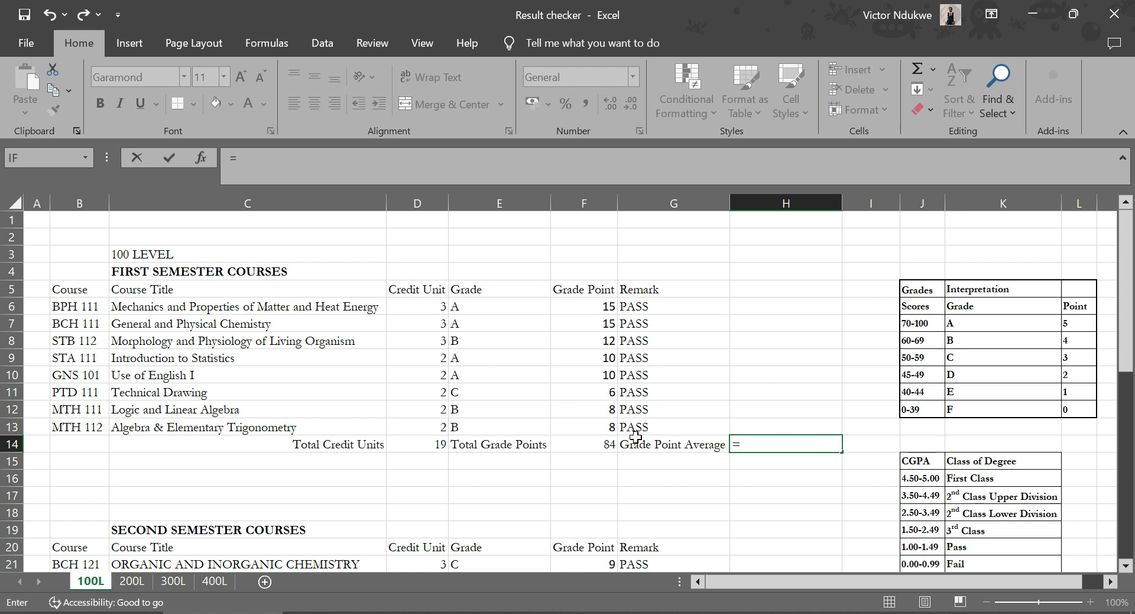
pyautogui.click(595, 446)
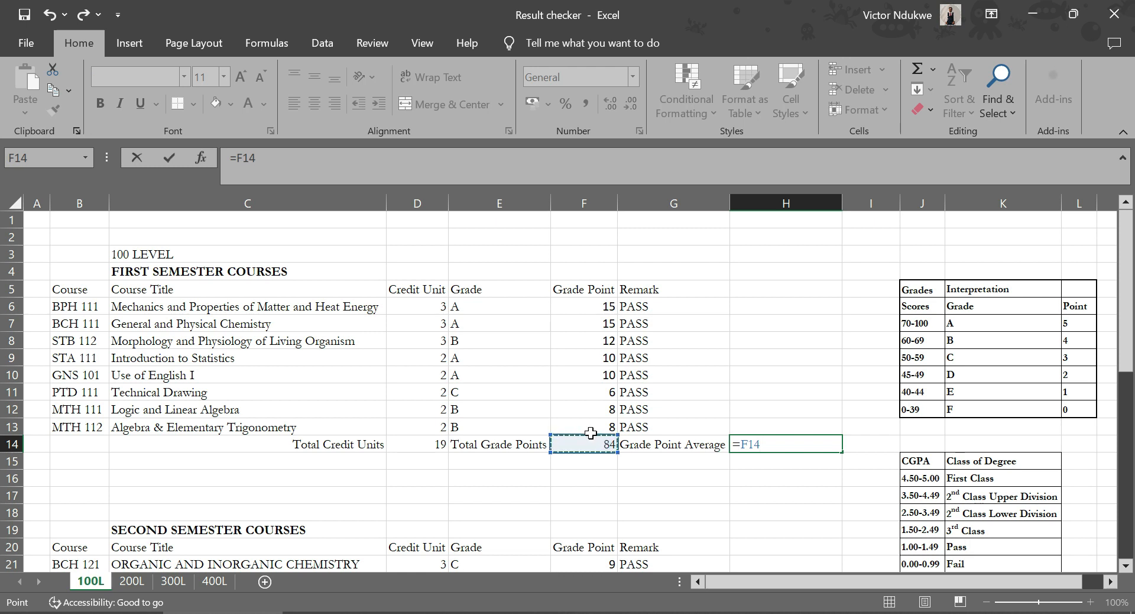
pyautogui.write('/')
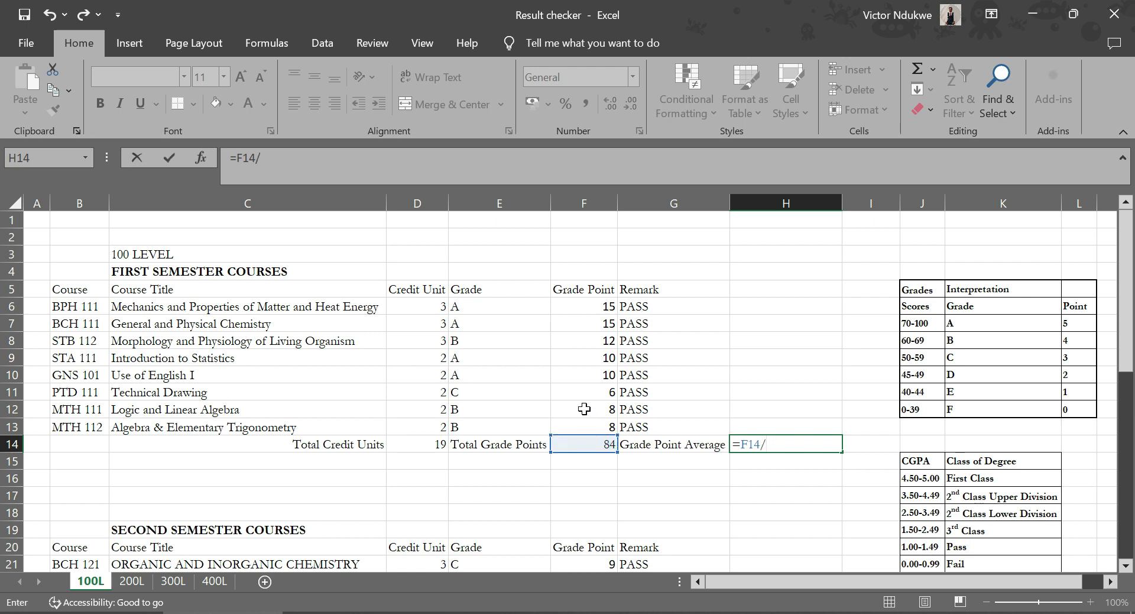
pyautogui.click(432, 444)
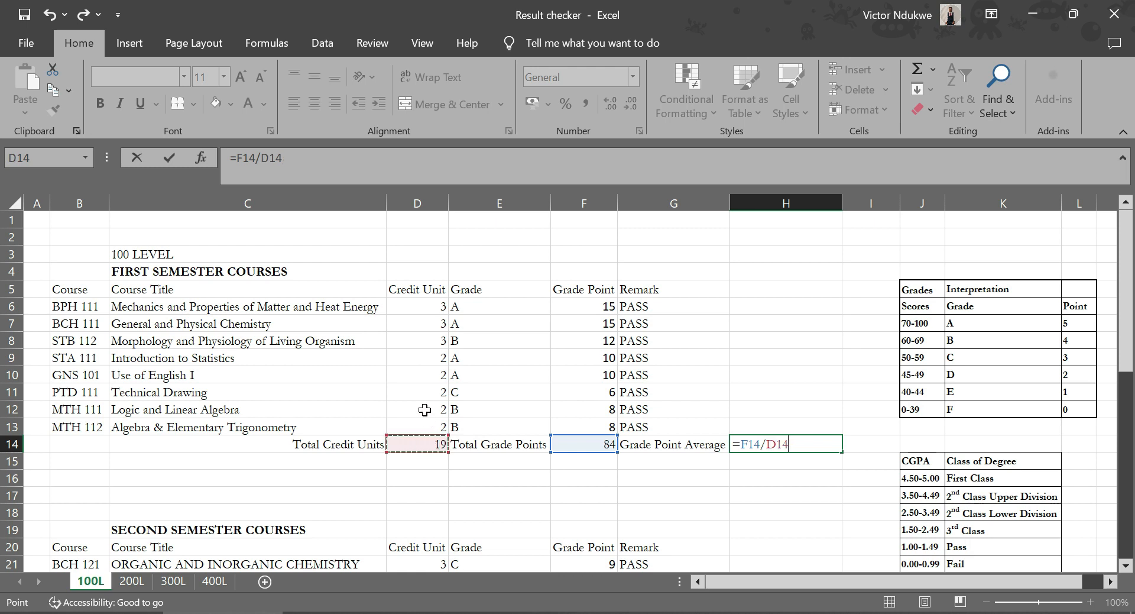
pyautogui.press('Return')
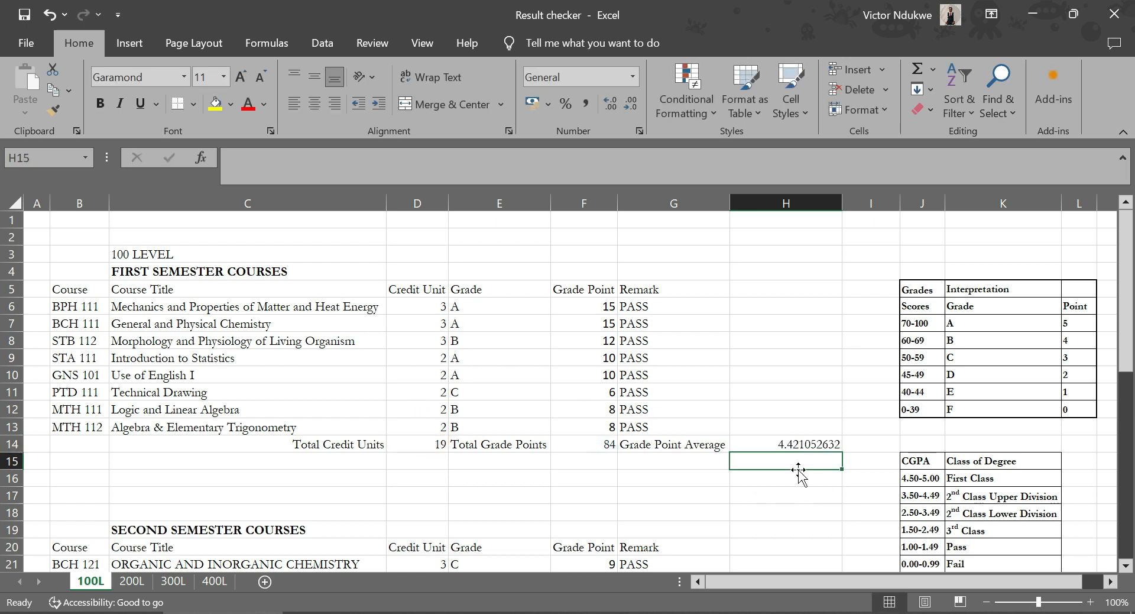
# Reduce the grade point average in H14 to two decimal places and narrow column H to slightly wider than its content
pyautogui.click(781, 443)
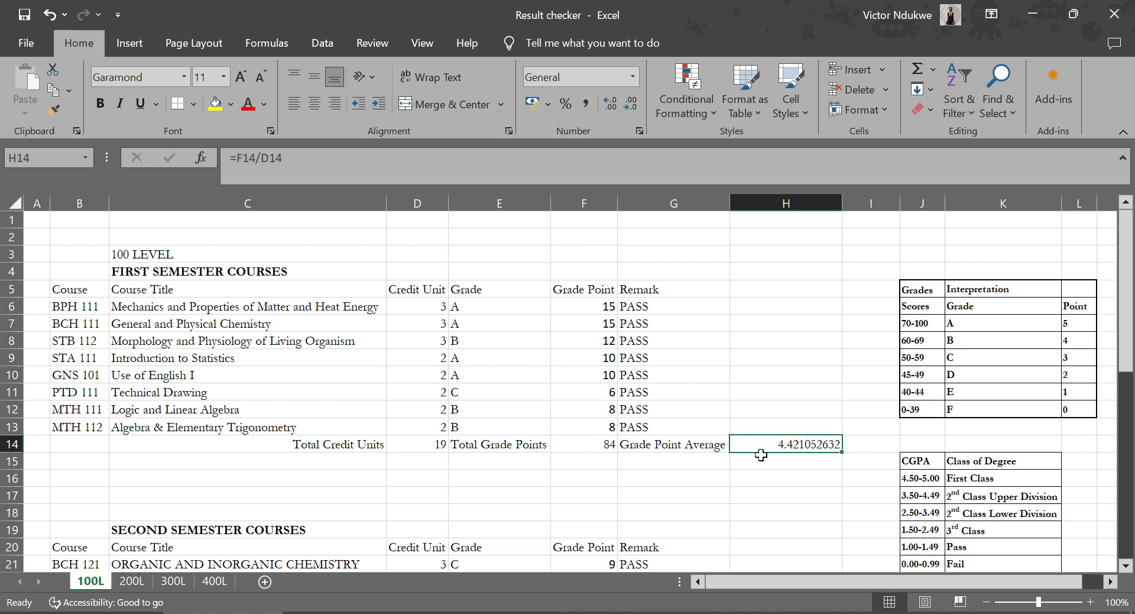
pyautogui.click(628, 106)
pyautogui.click(629, 105)
pyautogui.click(629, 105)
pyautogui.click(630, 105)
pyautogui.click(629, 106)
pyautogui.click(629, 105)
pyautogui.click(629, 106)
pyautogui.scroll(-1, 635, 223)
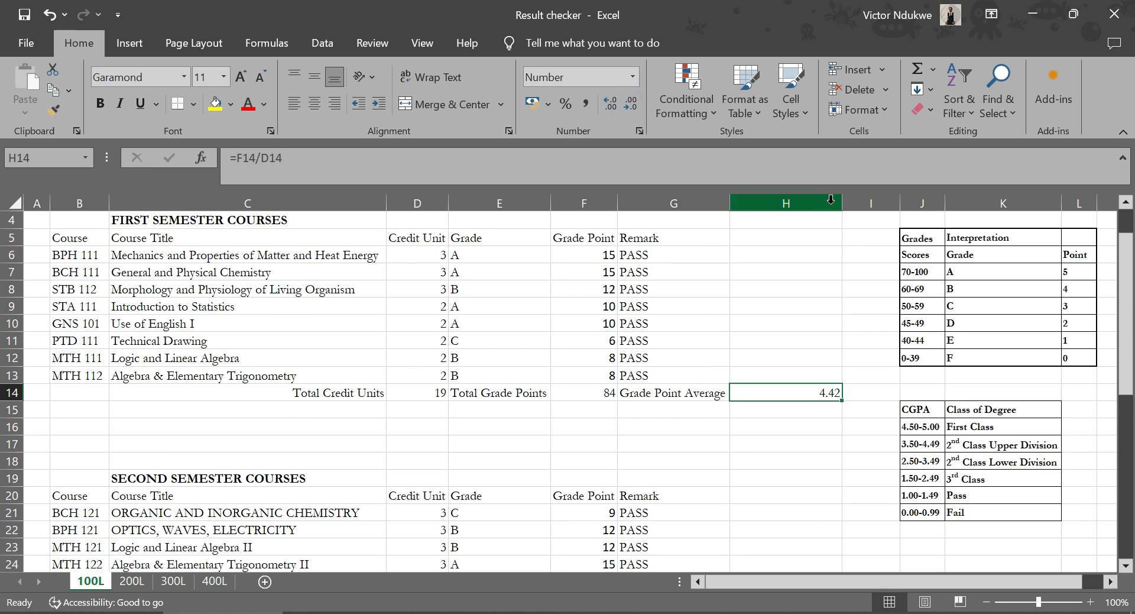
pyautogui.doubleClick(842, 203)
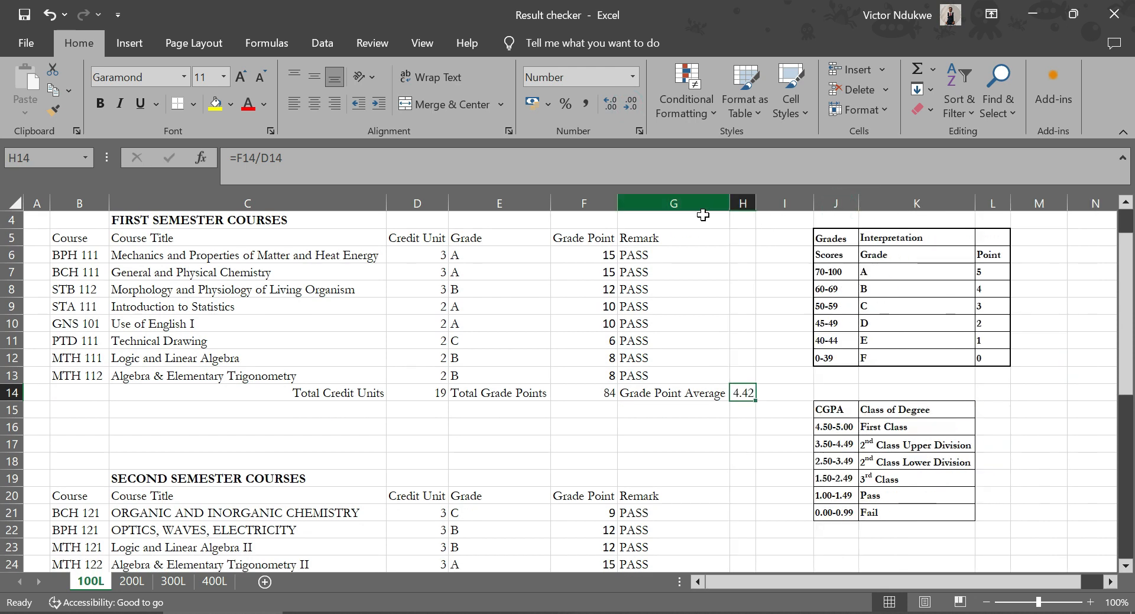
pyautogui.moveTo(757, 204); pyautogui.dragTo(771, 204)
# Total the second semester credit units in D30 with the AutoSum formula =SUM(D21:D29)
pyautogui.scroll(-1, 432, 337)
pyautogui.scroll(2, 302, 367)
pyautogui.scroll(-2, 306, 369)
pyautogui.scroll(-2, 305, 369)
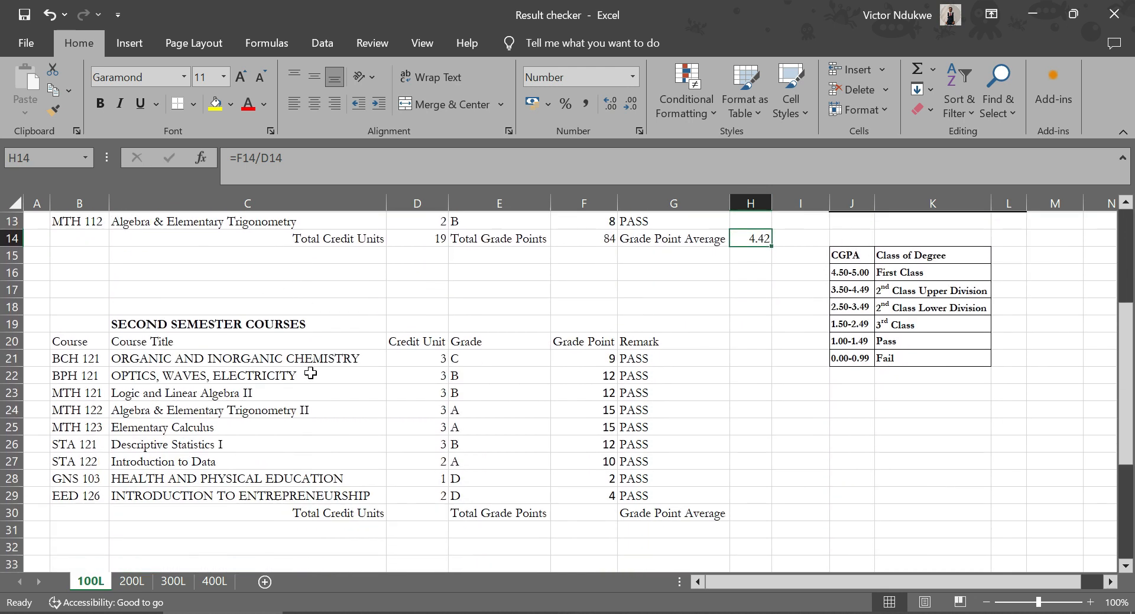
pyautogui.click(436, 511)
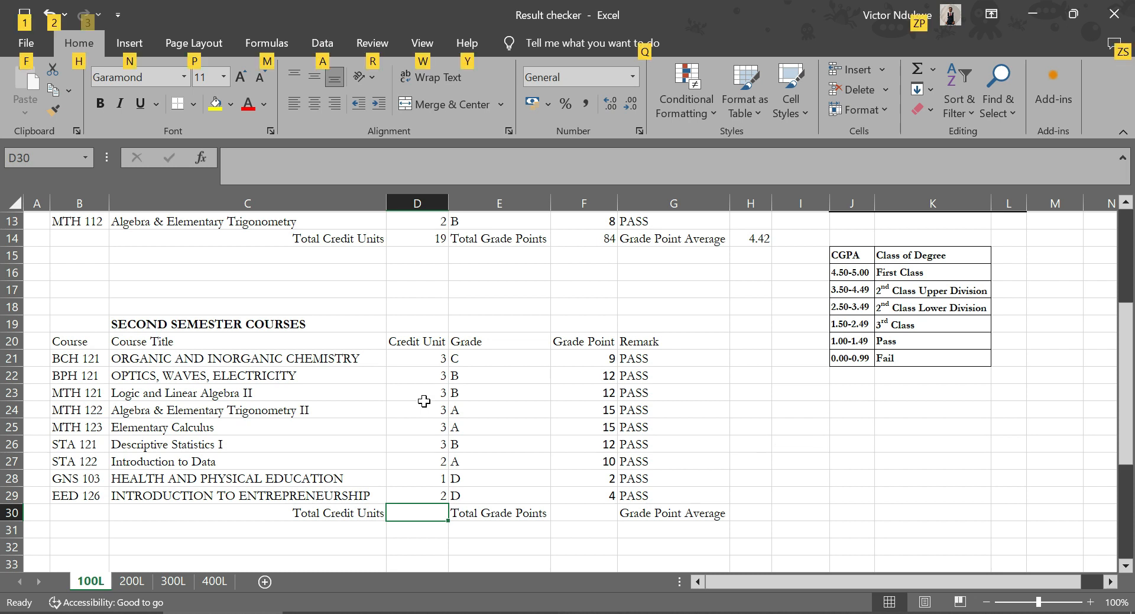
pyautogui.hotkey('alt', '=')
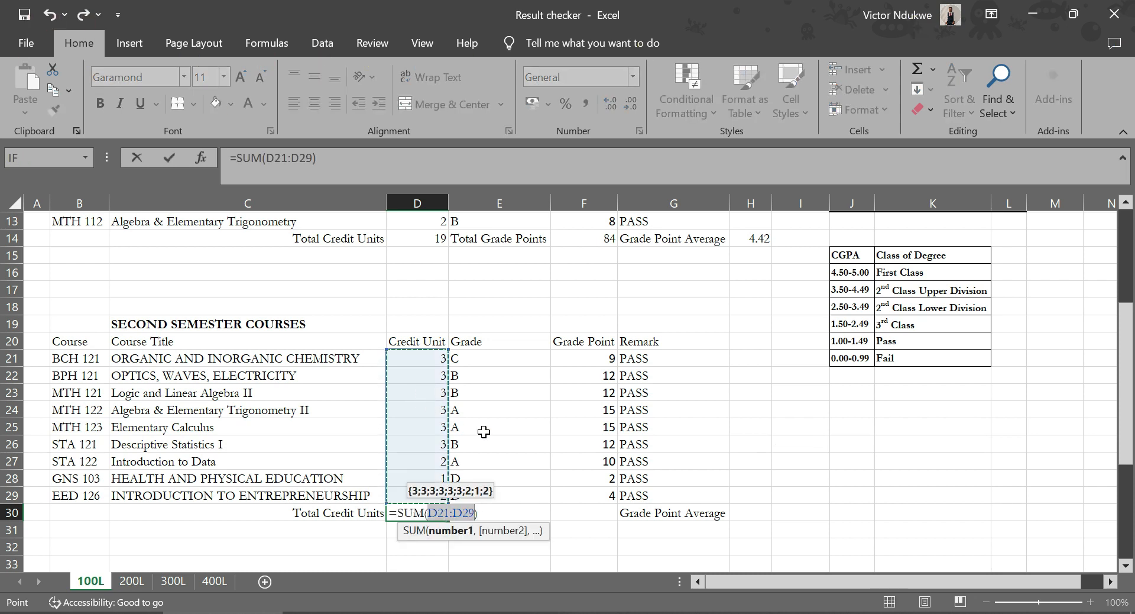
pyautogui.press('Return')
# Total the second semester grade points in F30 with the AutoSum formula =SUM(F21:F29)
pyautogui.click(591, 513)
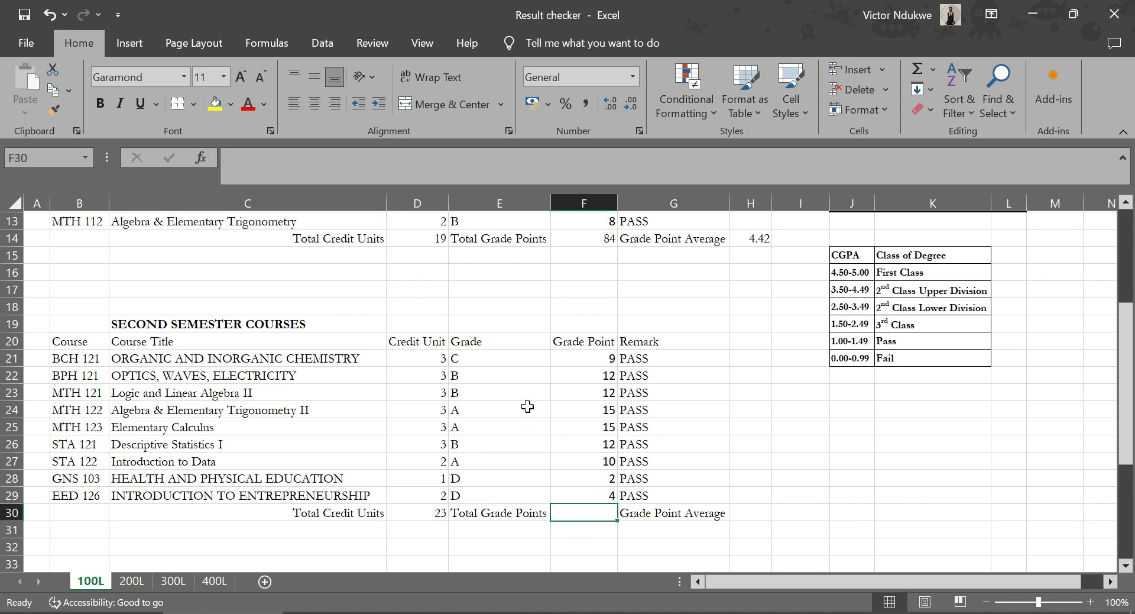
pyautogui.press('alt')
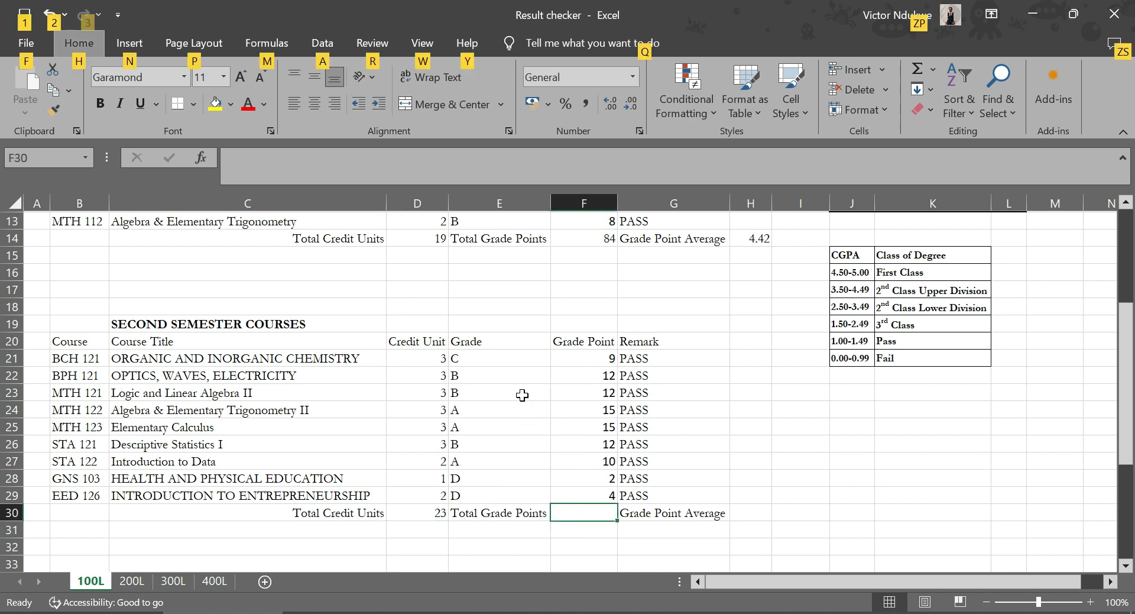
pyautogui.press('alt')
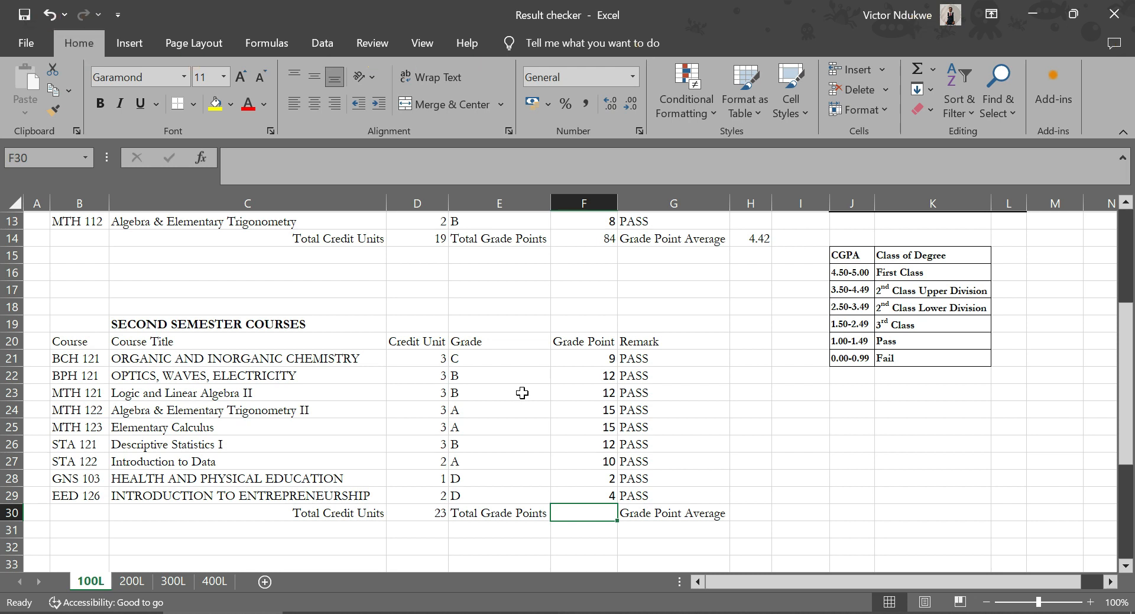
pyautogui.hotkey('alt', '=')
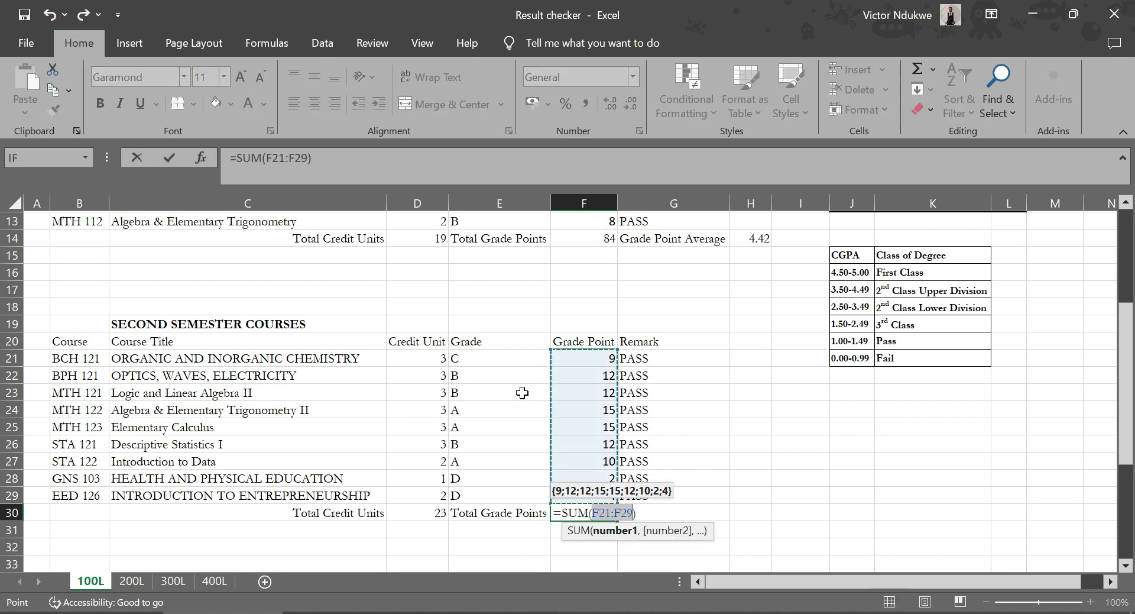
pyautogui.press('Return')
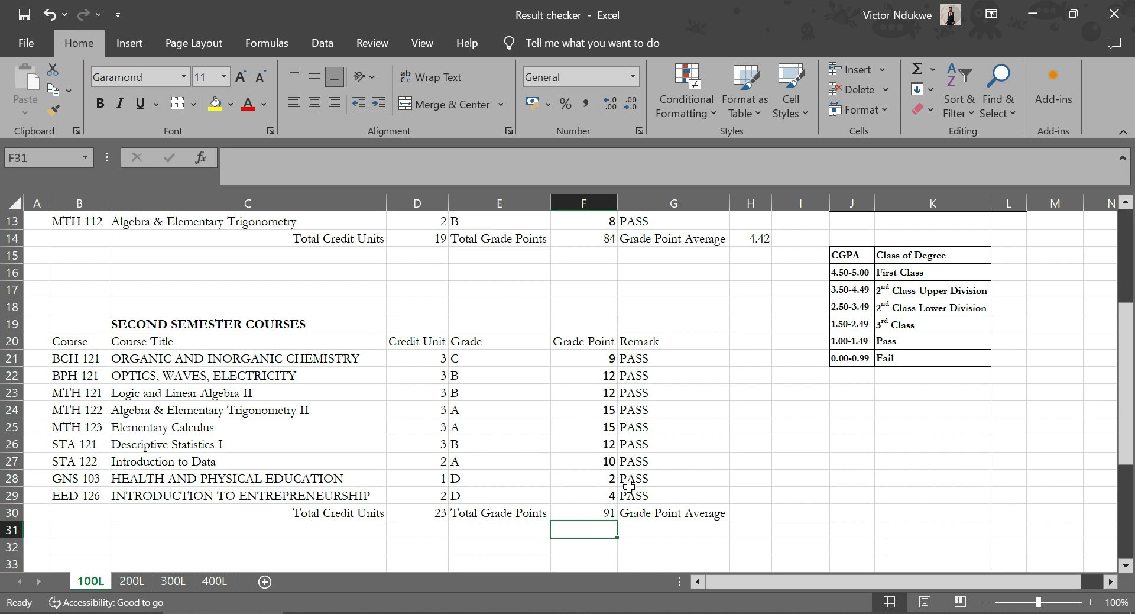
# Calculate the second semester grade point average in H30 with the formula =F30/D30
pyautogui.click(741, 517)
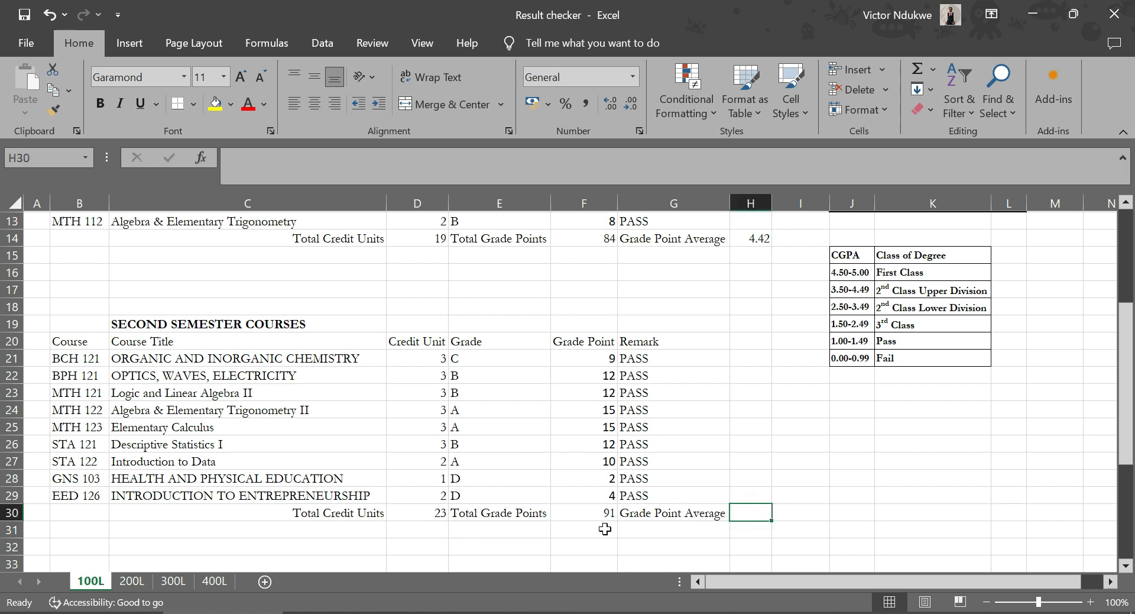
pyautogui.write('=')
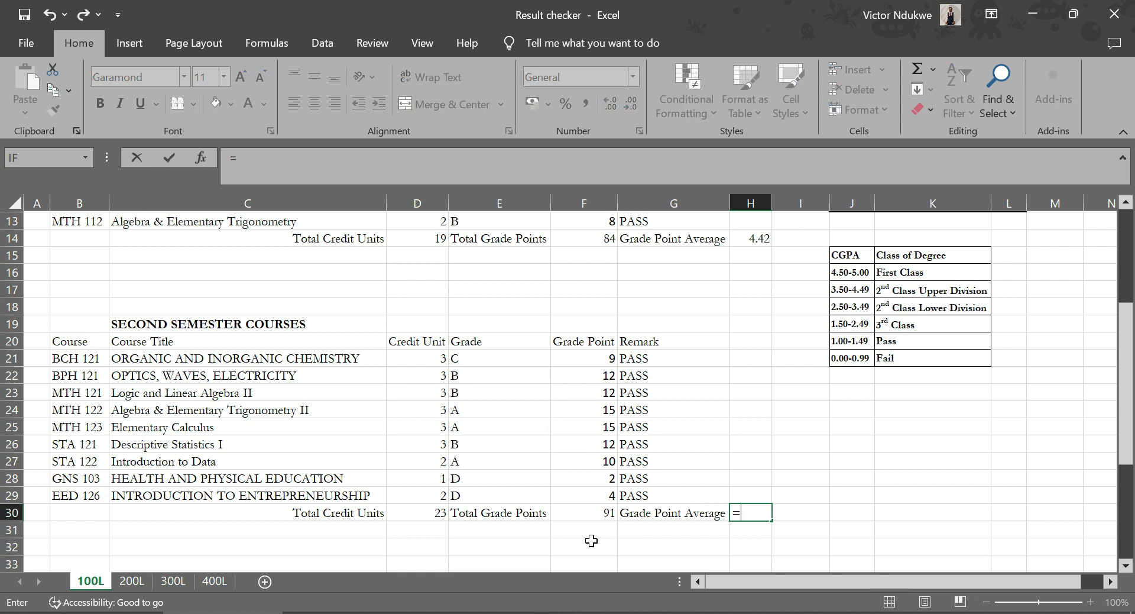
pyautogui.click(585, 512)
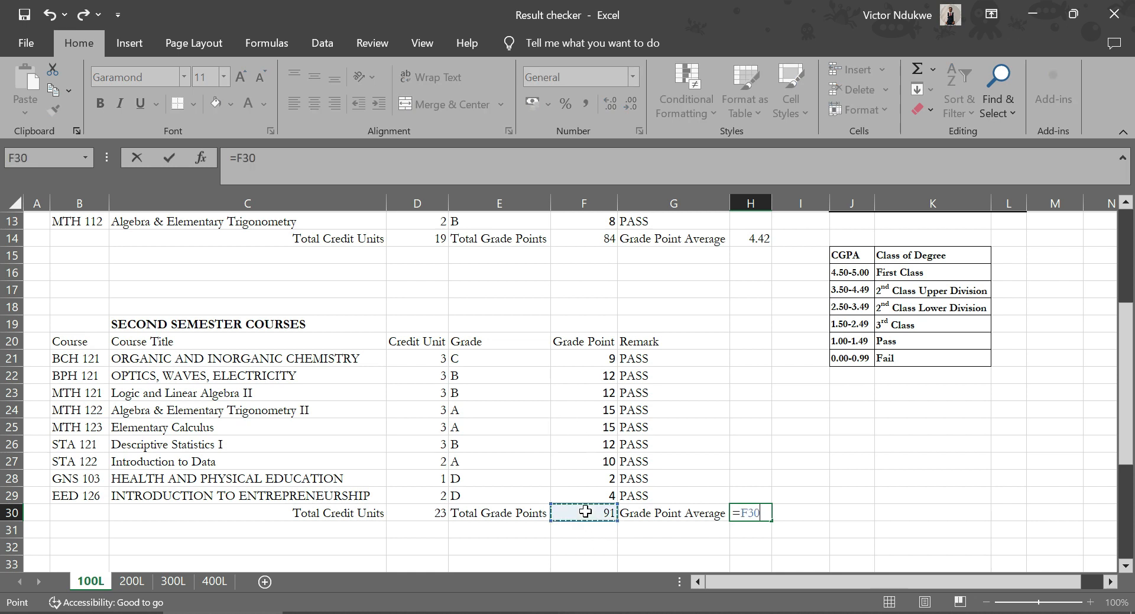
pyautogui.write('/')
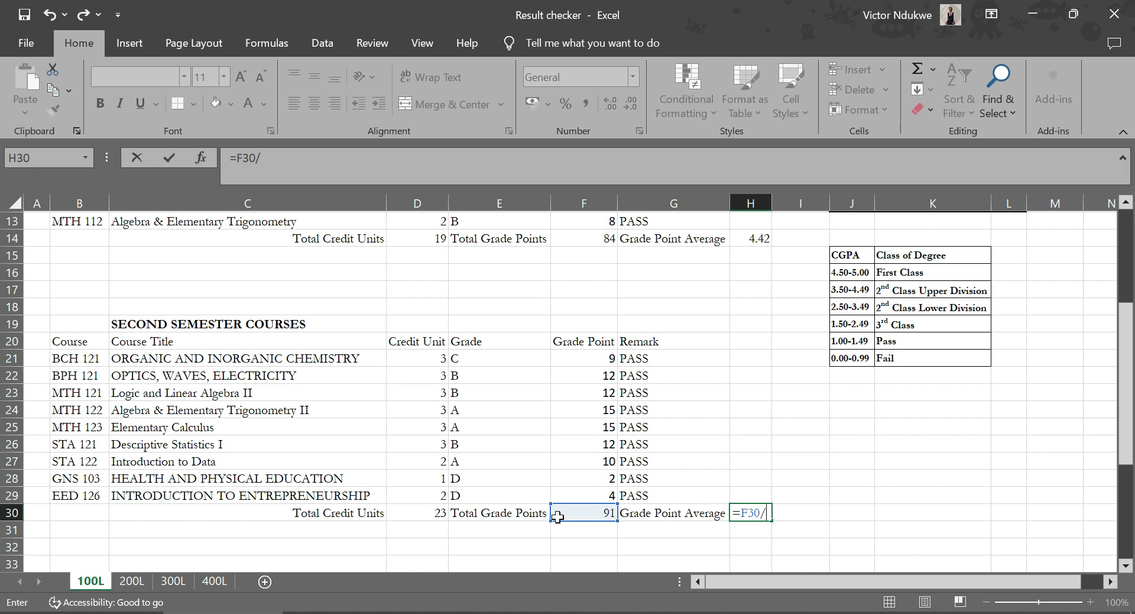
pyautogui.click(410, 512)
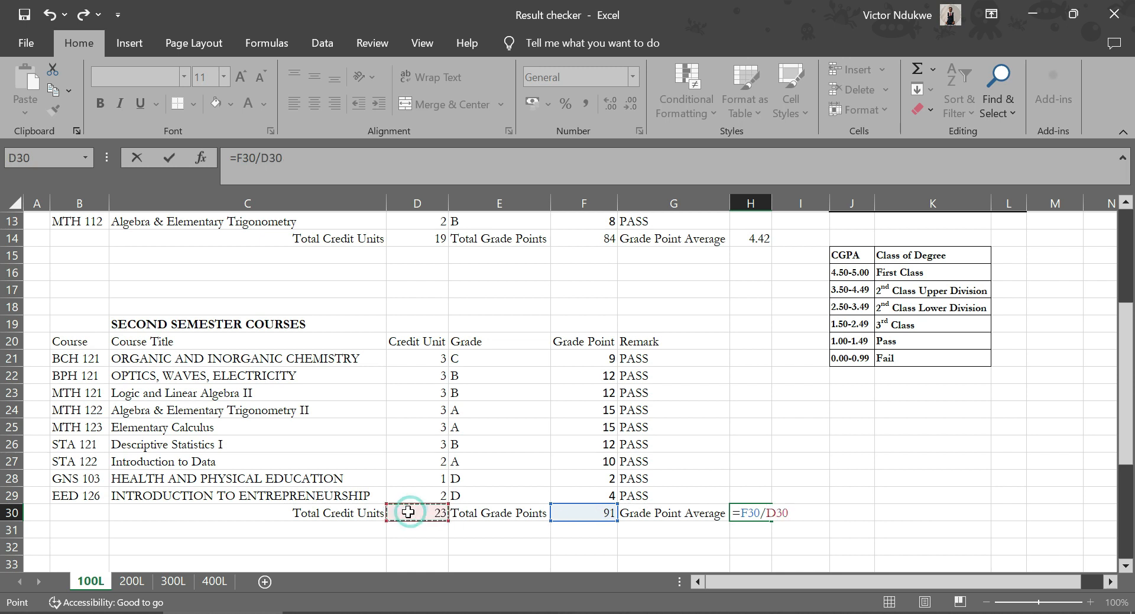
pyautogui.press('Return')
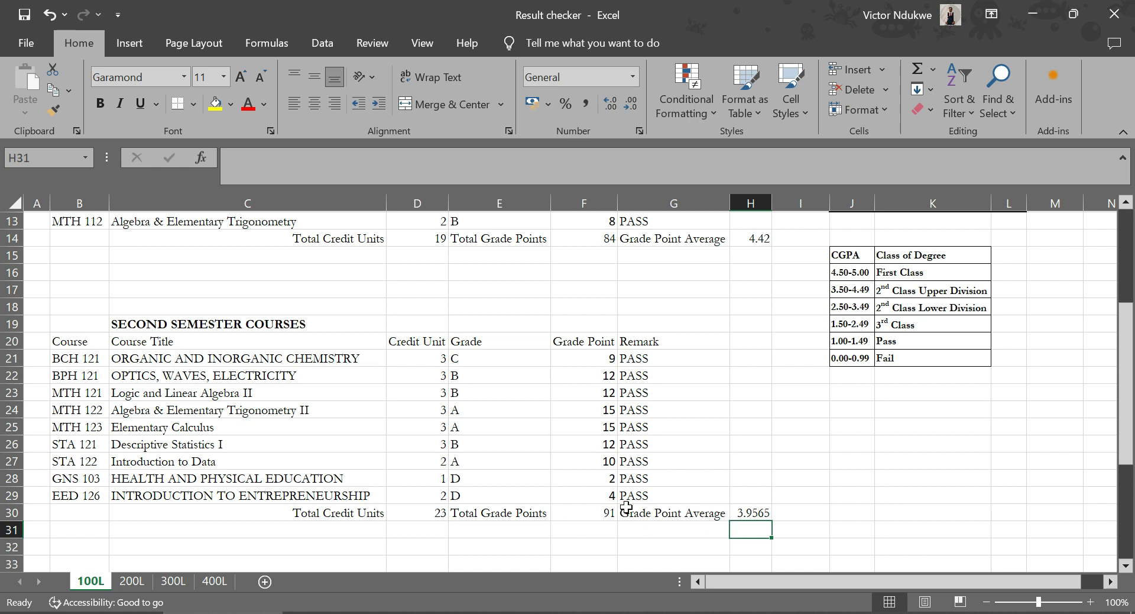
# Review the first and second semester course tables with their credit unit totals, grade point totals and averages
pyautogui.scroll(2, 393, 386)
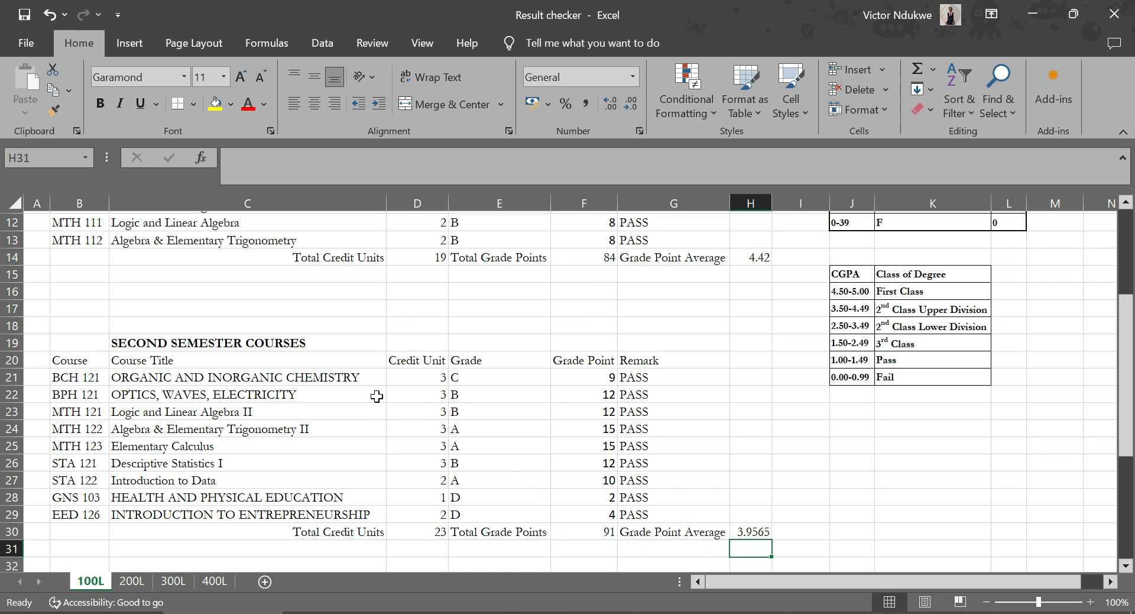
pyautogui.scroll(-3, 384, 388)
pyautogui.scroll(-1, 381, 396)
pyautogui.scroll(6, 363, 363)
pyautogui.scroll(-2, 354, 350)
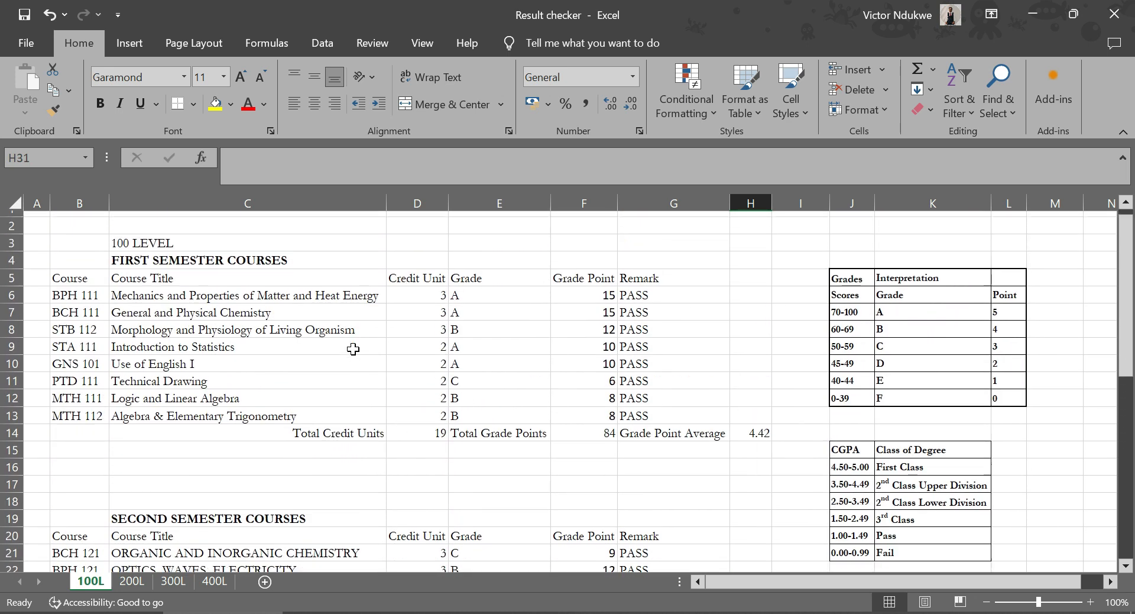
pyautogui.scroll(-1, 353, 350)
pyautogui.scroll(2, 355, 351)
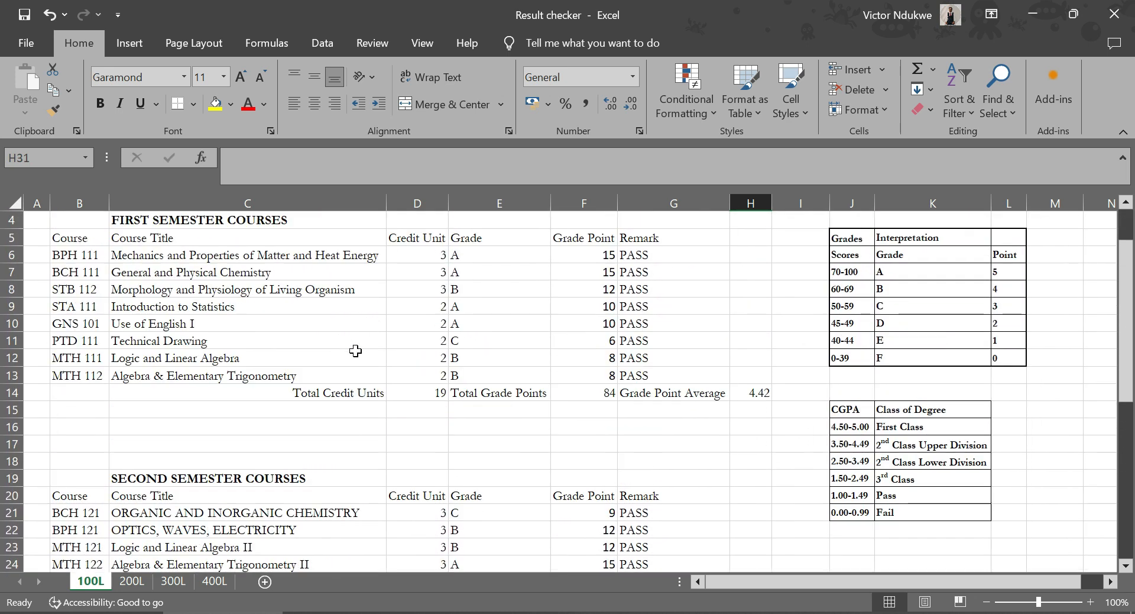
pyautogui.scroll(-5, 355, 351)
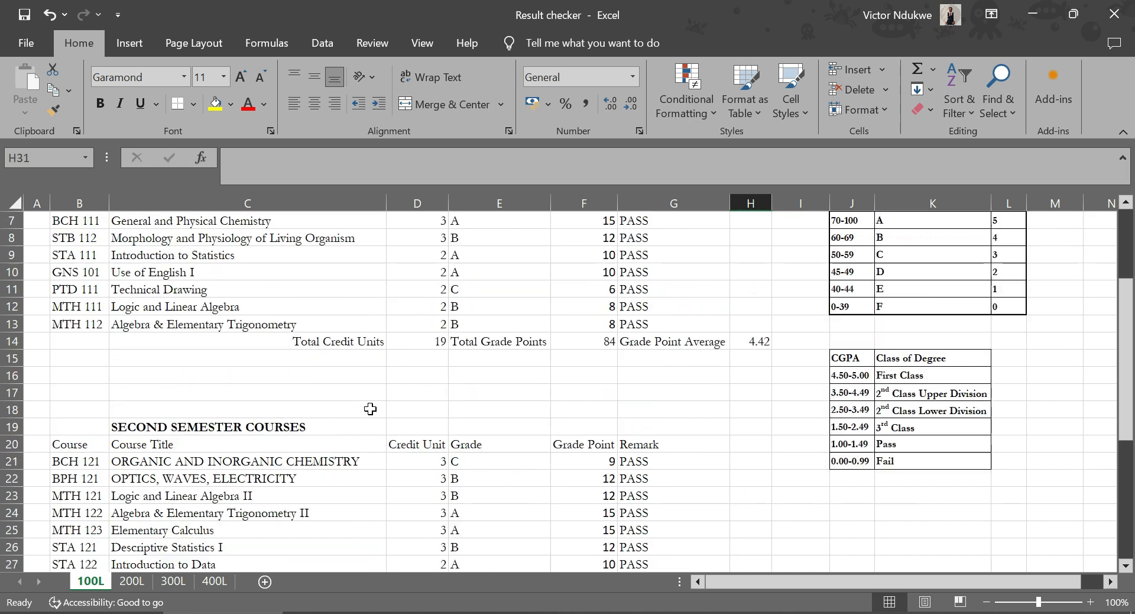
pyautogui.scroll(5, 367, 406)
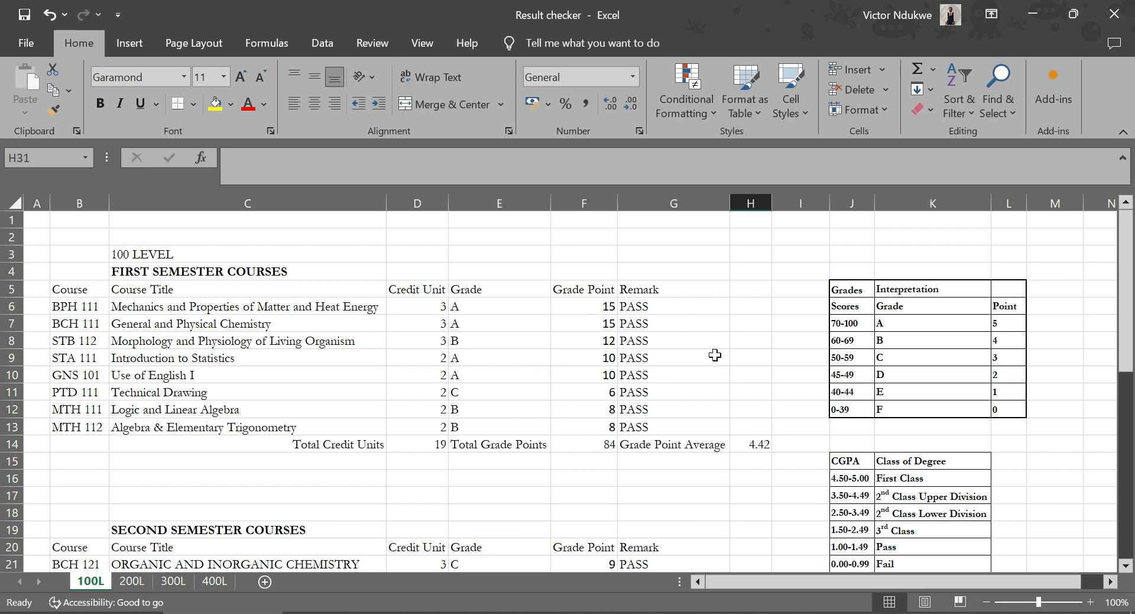
pyautogui.scroll(-3, 467, 376)
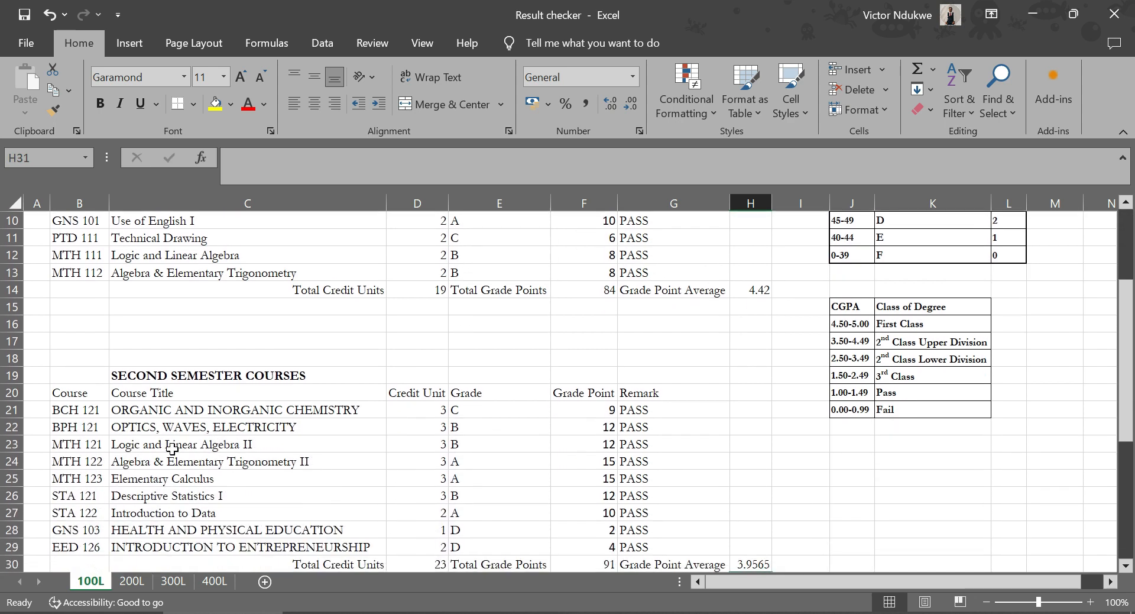
pyautogui.click(172, 449)
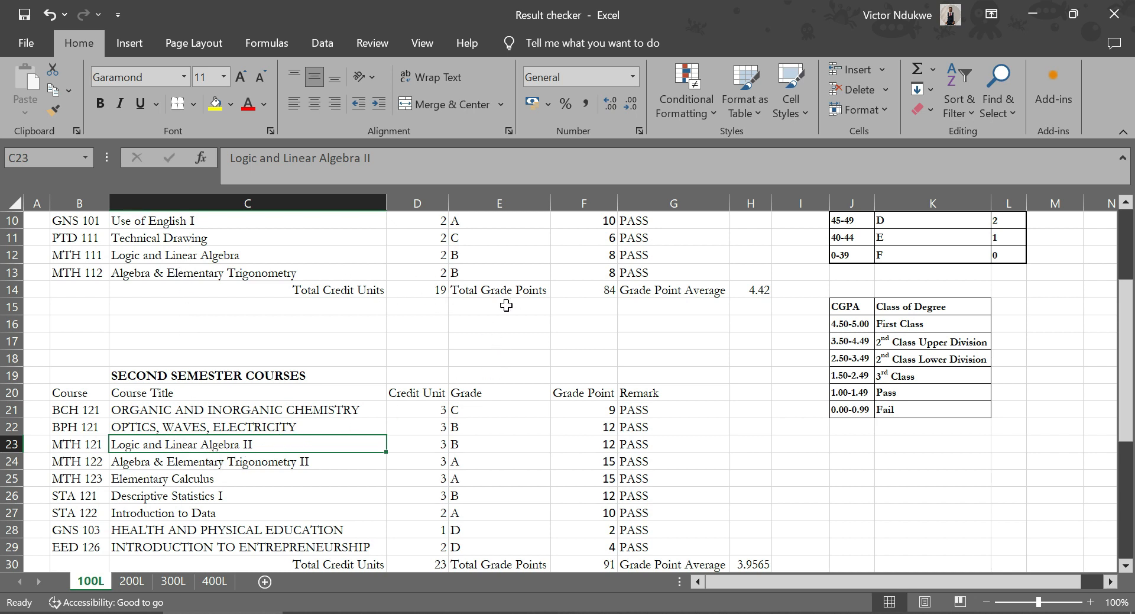
# Enter the right-aligned label "Cummulative Credit Unit" in C31 below the second semester totals
pyautogui.scroll(-2, 562, 328)
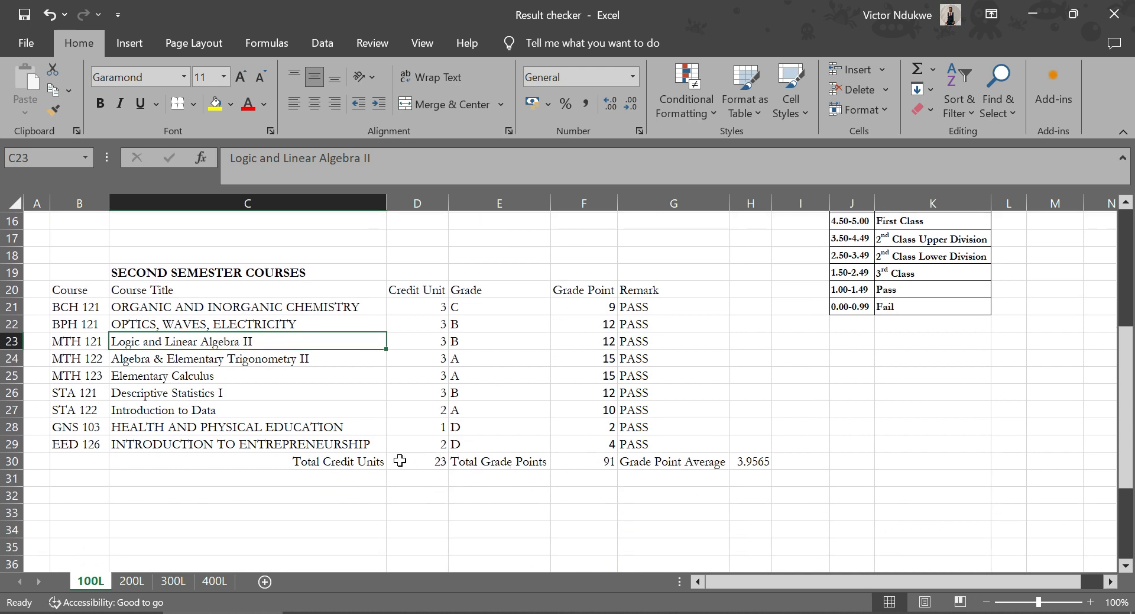
pyautogui.click(287, 478)
pyautogui.write('cUMMULATIVE ')
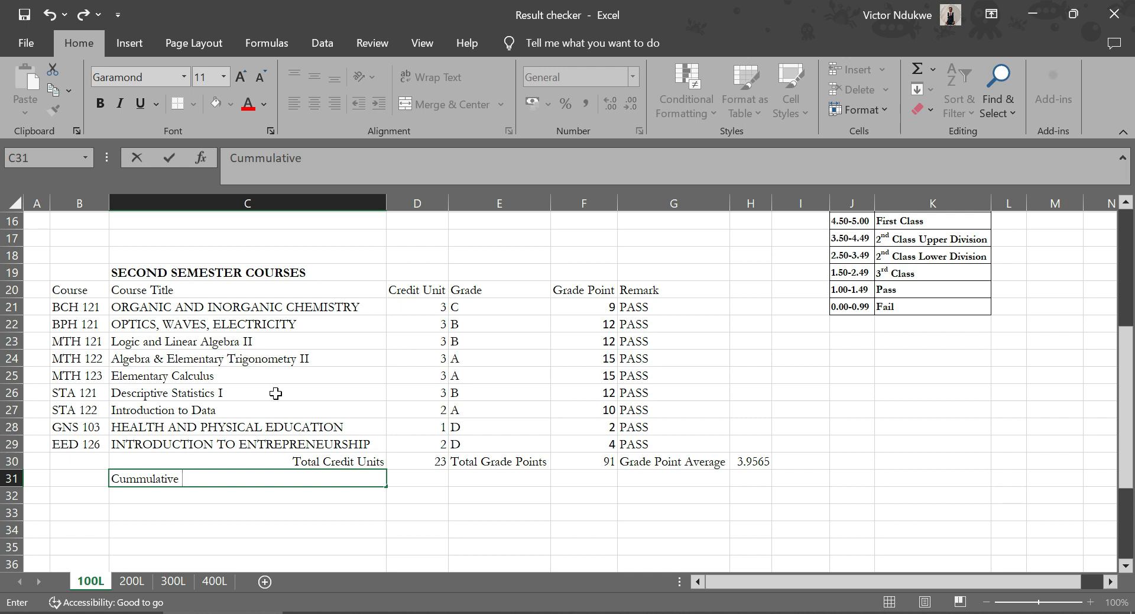
pyautogui.write('Credit Unit')
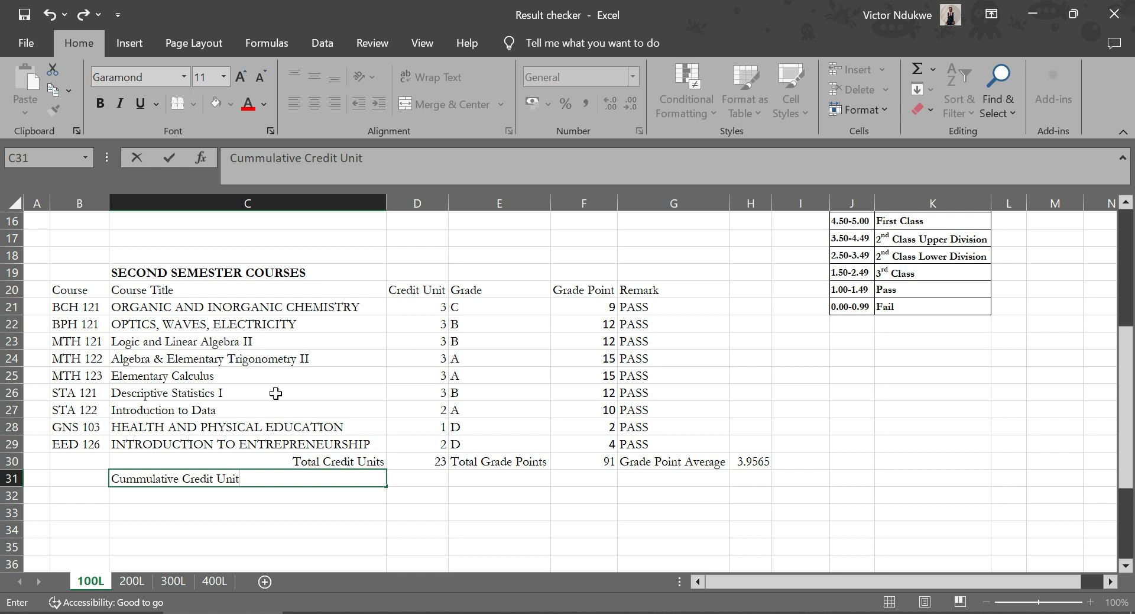
pyautogui.press('Return')
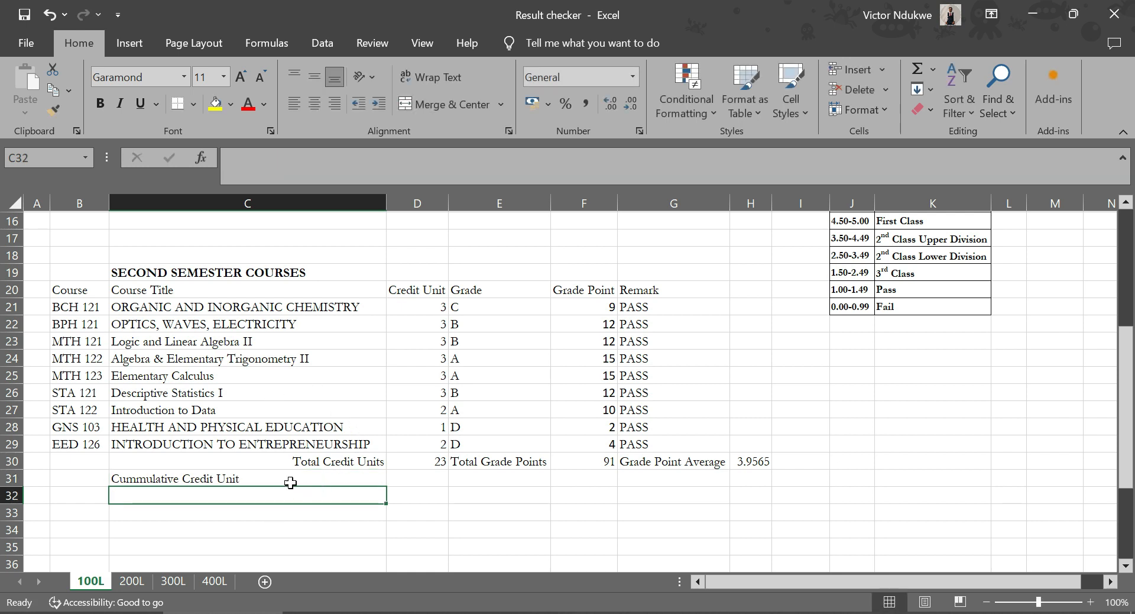
pyautogui.click(283, 478)
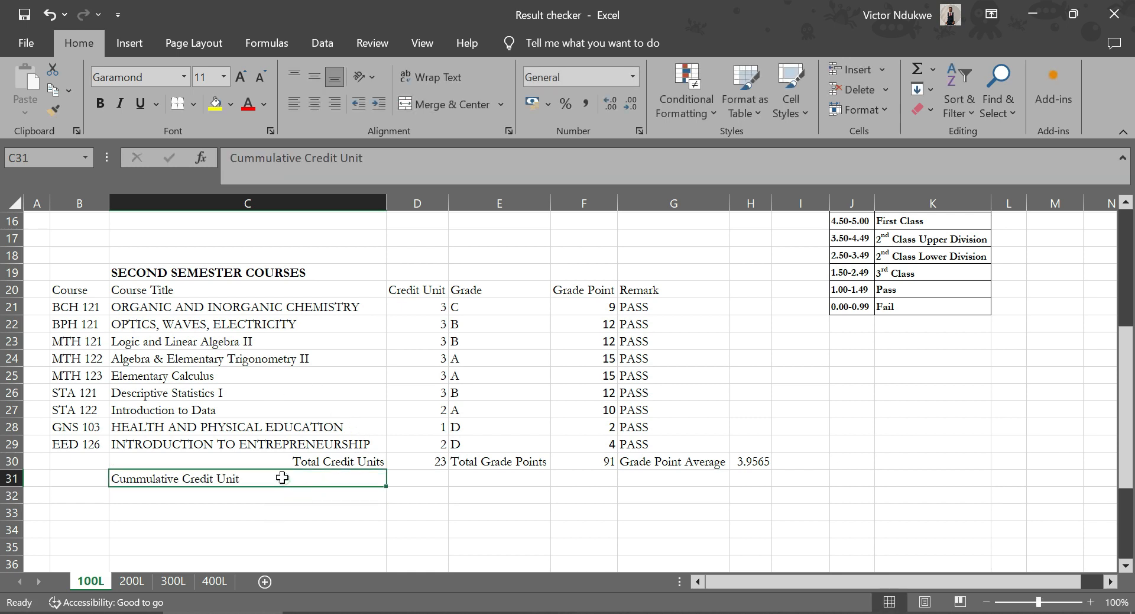
pyautogui.click(336, 102)
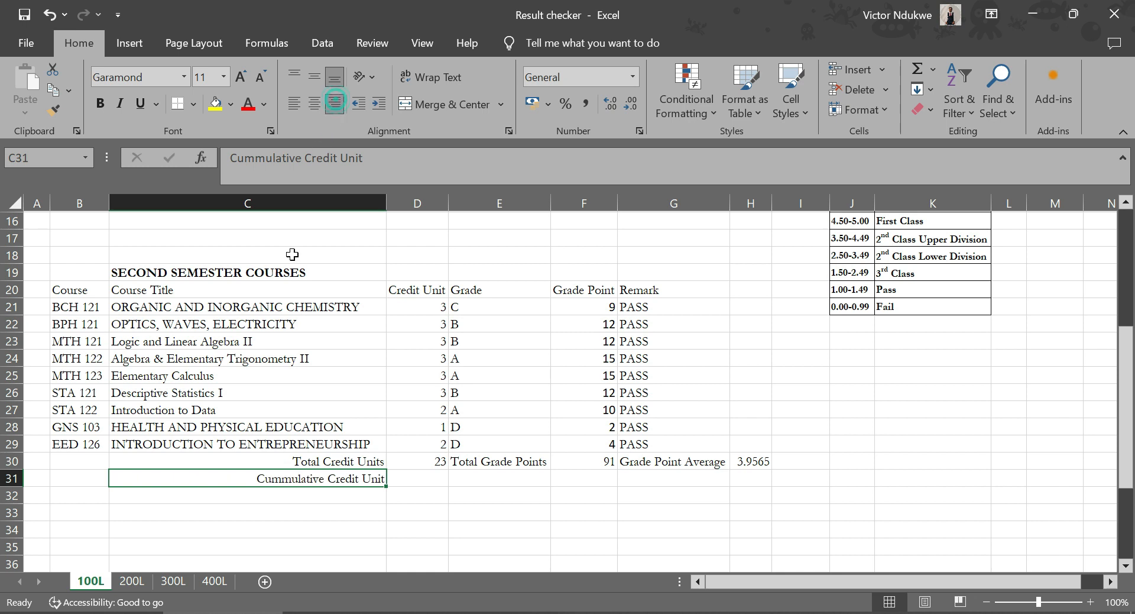
# Calculate the cumulative credit units of both semesters in D31 with the formula =D14+D30
pyautogui.click(425, 481)
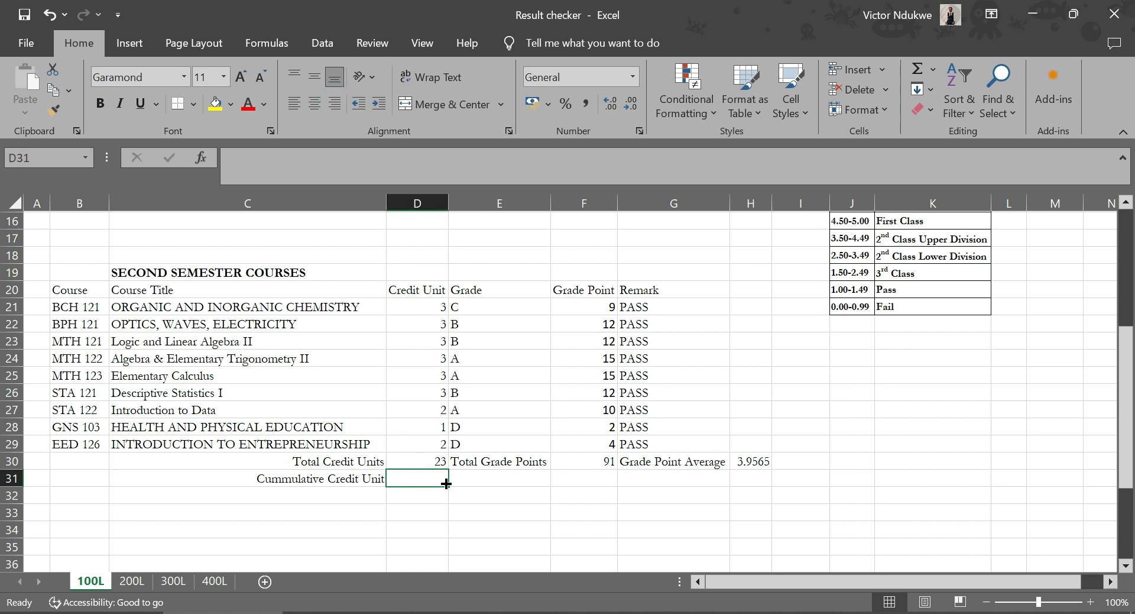
pyautogui.write('=')
pyautogui.scroll(5, 410, 457)
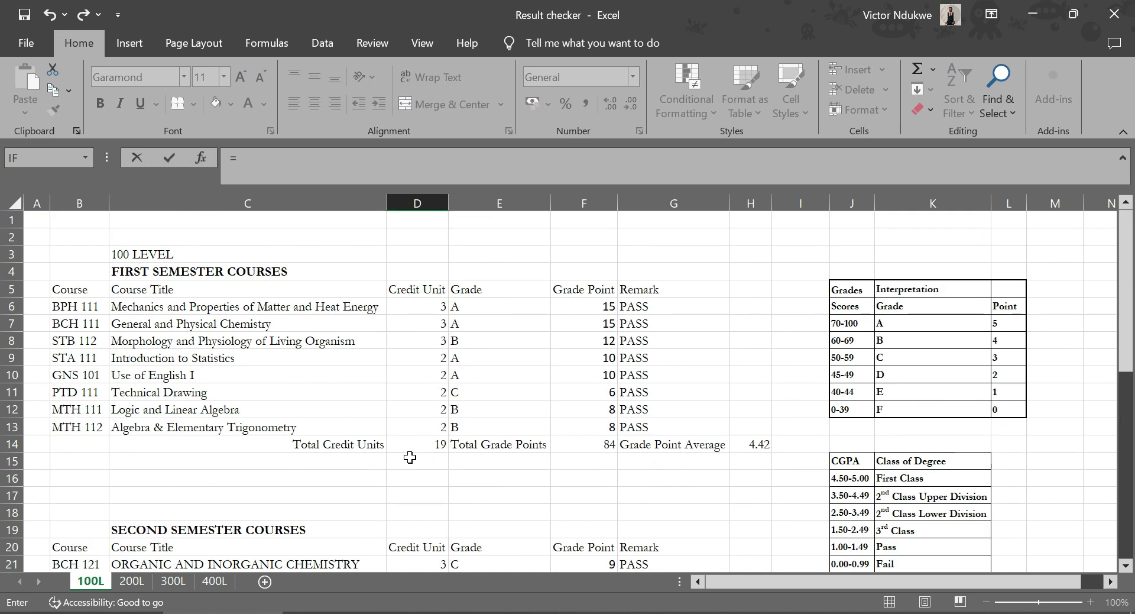
pyautogui.click(413, 444)
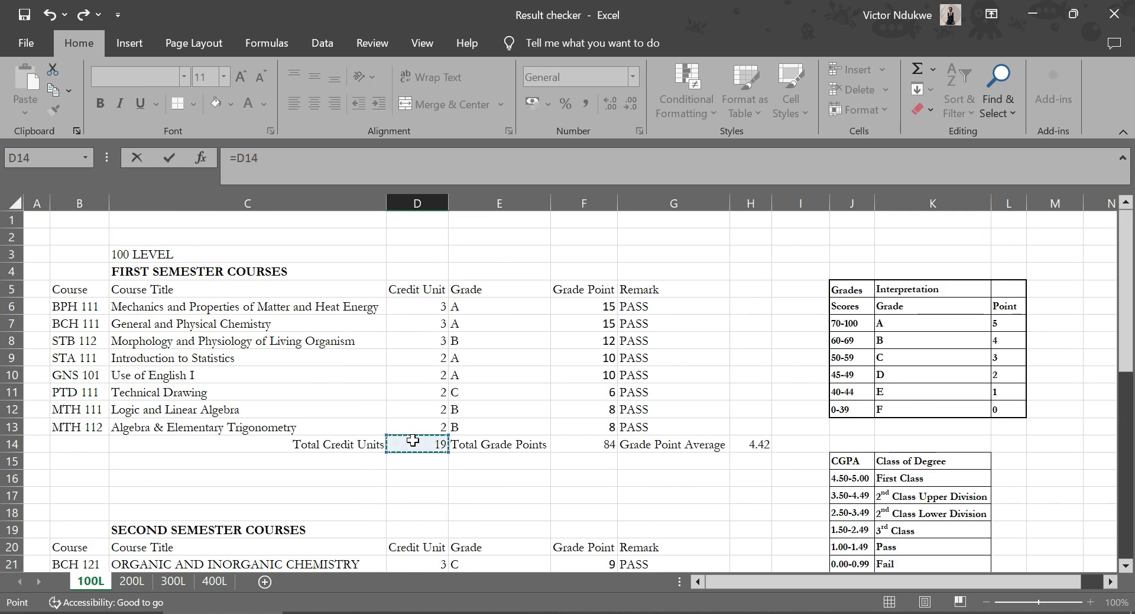
pyautogui.scroll(-5, 413, 440)
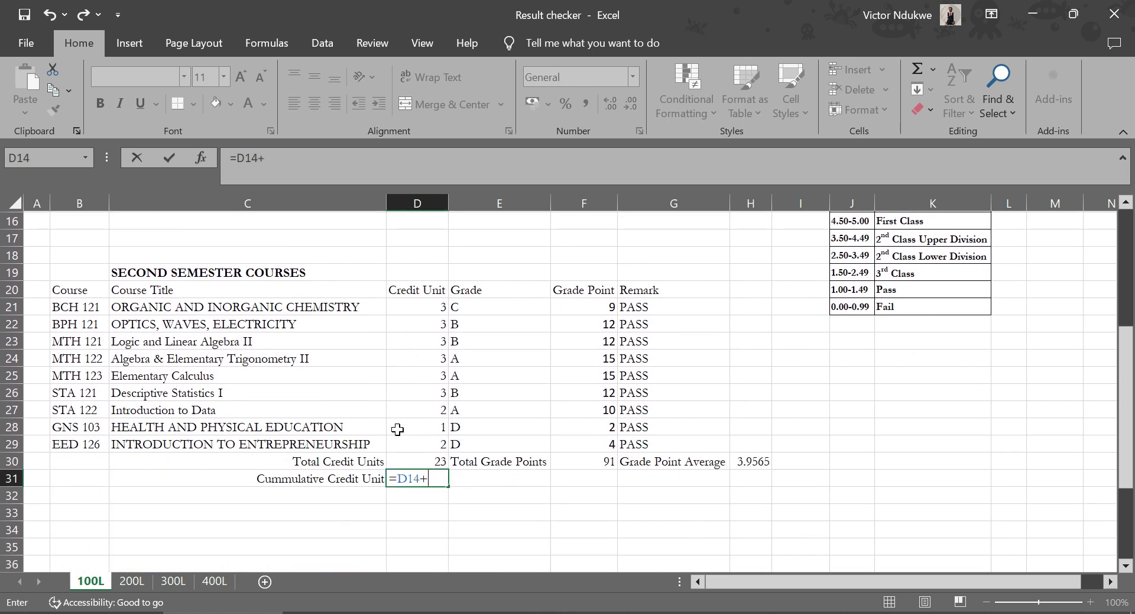
pyautogui.click(429, 462)
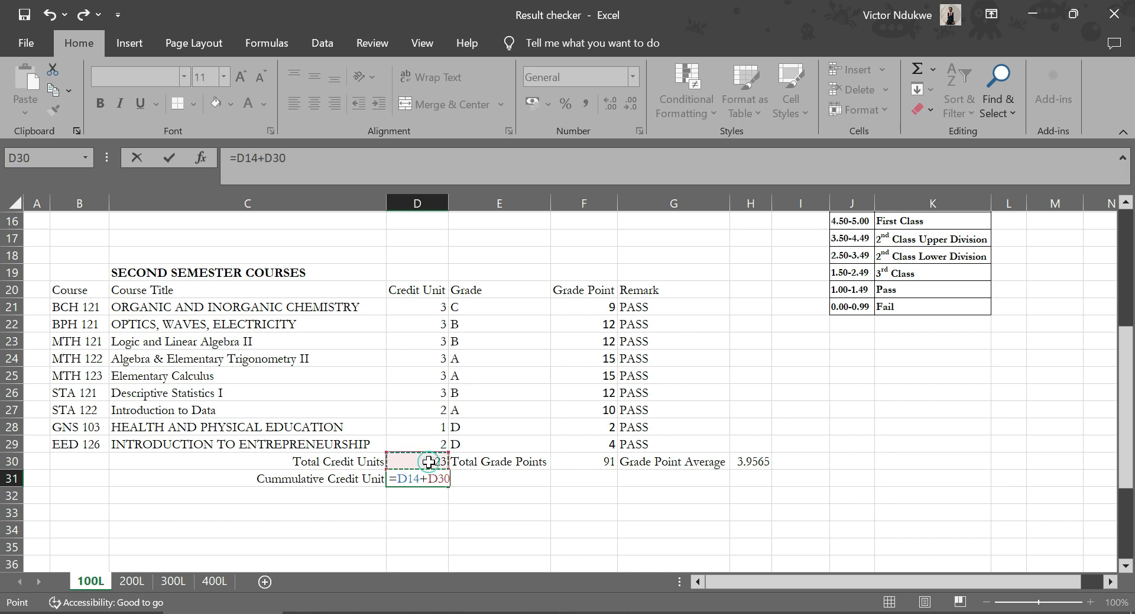
pyautogui.press('Return')
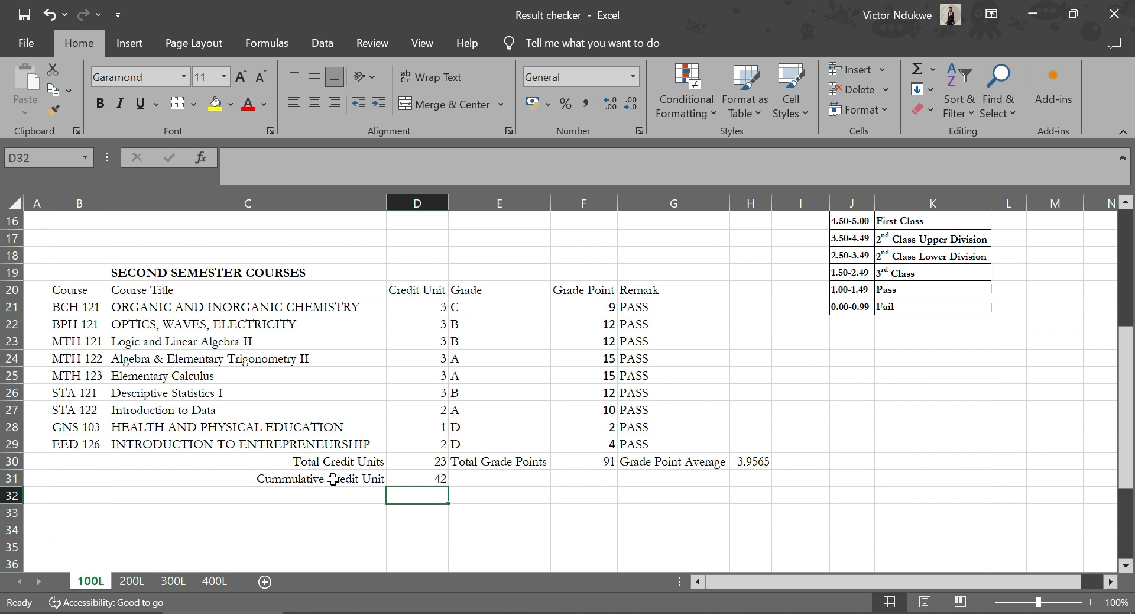
# Enter the right-aligned label "CGP" in E31 for the cumulative grade points
pyautogui.click(462, 478)
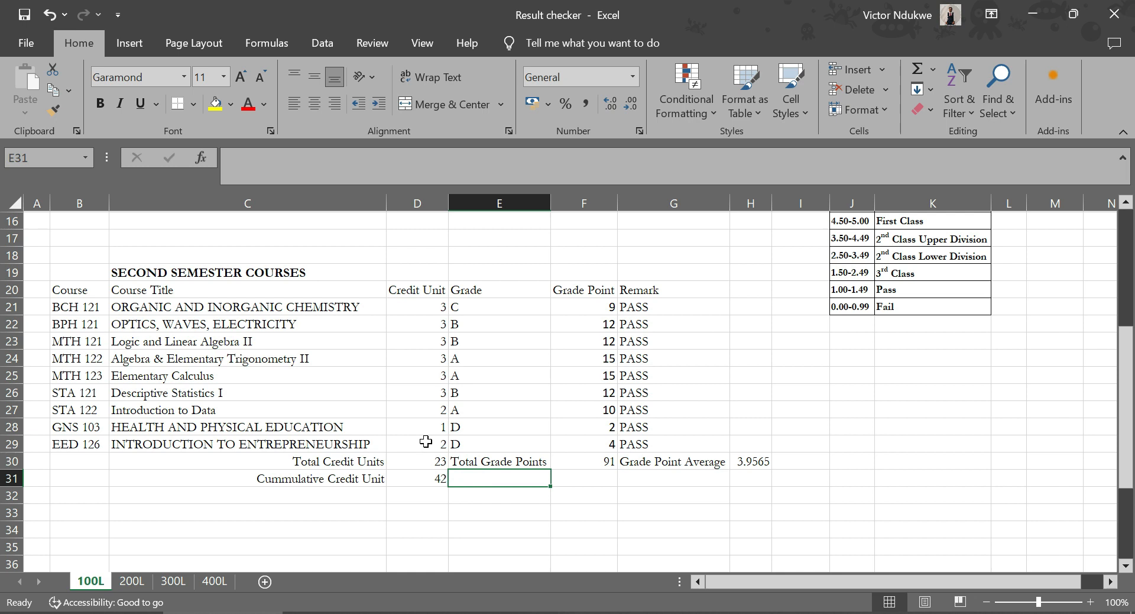
pyautogui.write('CG')
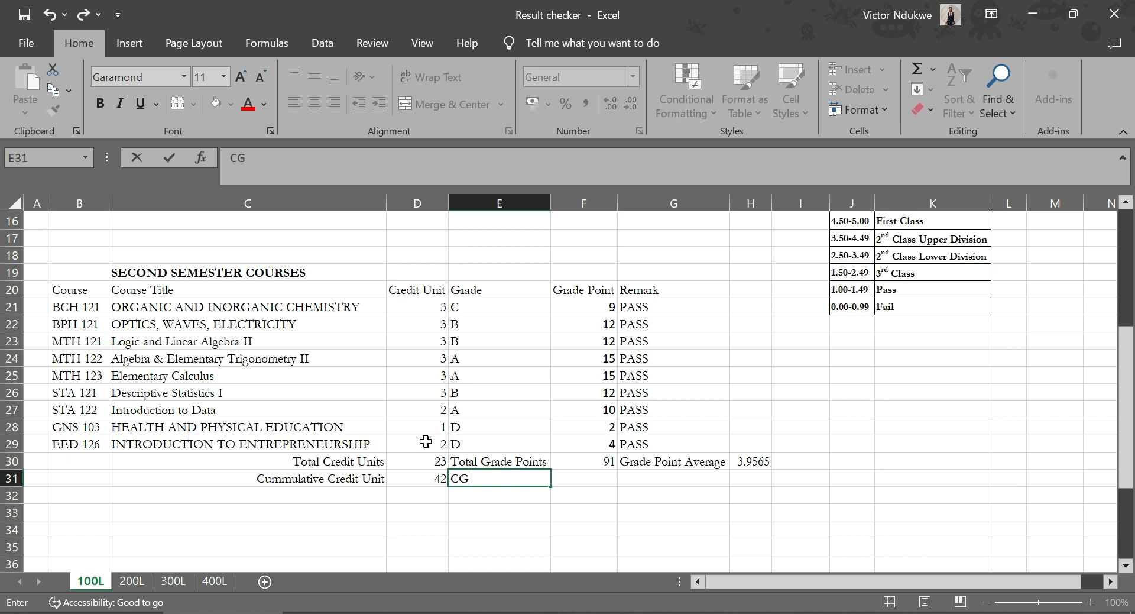
pyautogui.press('Return')
pyautogui.click(465, 478)
pyautogui.click(337, 104)
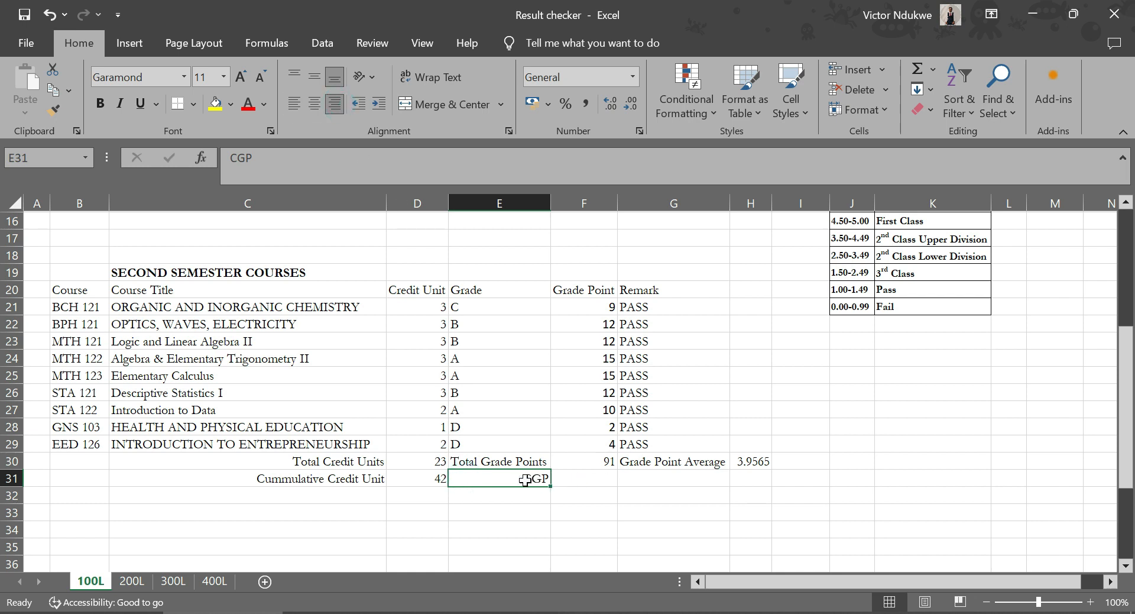
# Calculate the cumulative grade points of both semesters in F31 with the formula =F14+F30
pyautogui.click(596, 482)
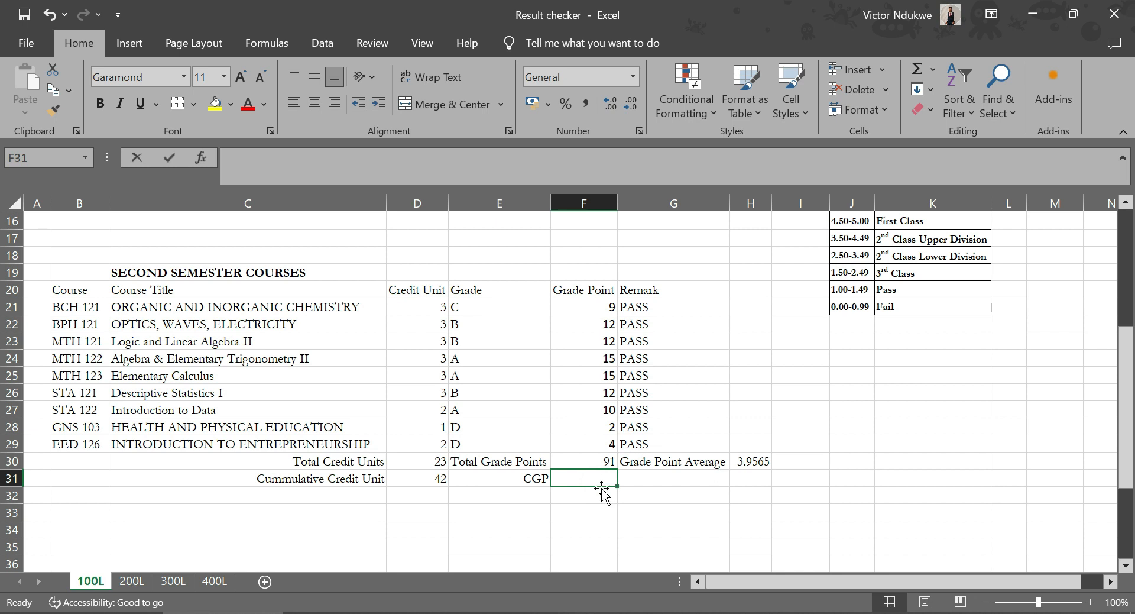
pyautogui.write('=')
pyautogui.scroll(4, 585, 461)
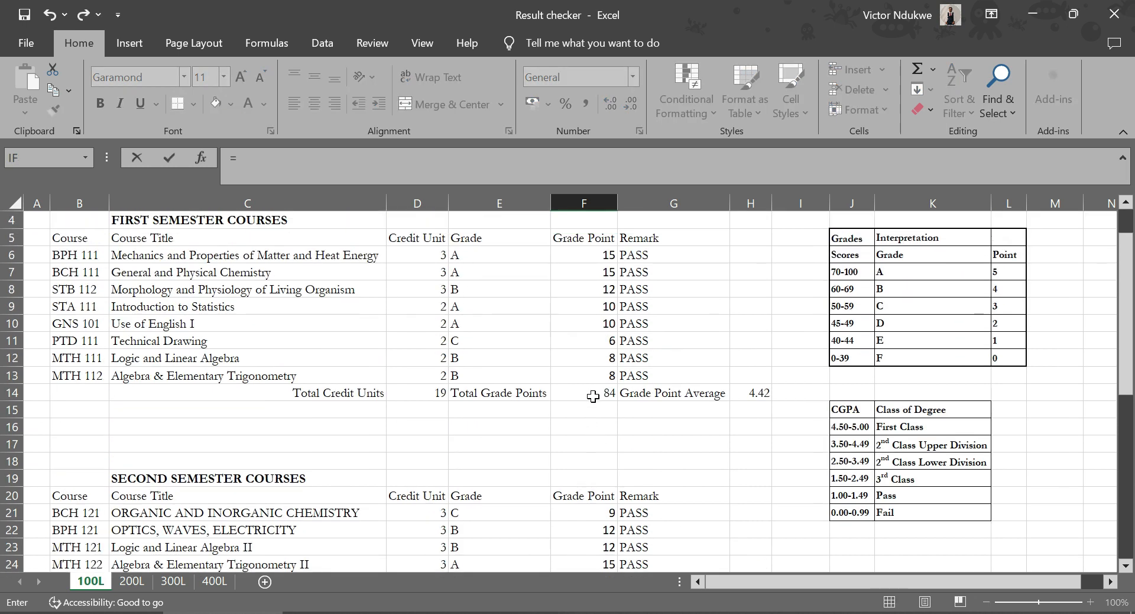
pyautogui.click(594, 394)
pyautogui.scroll(-5, 586, 394)
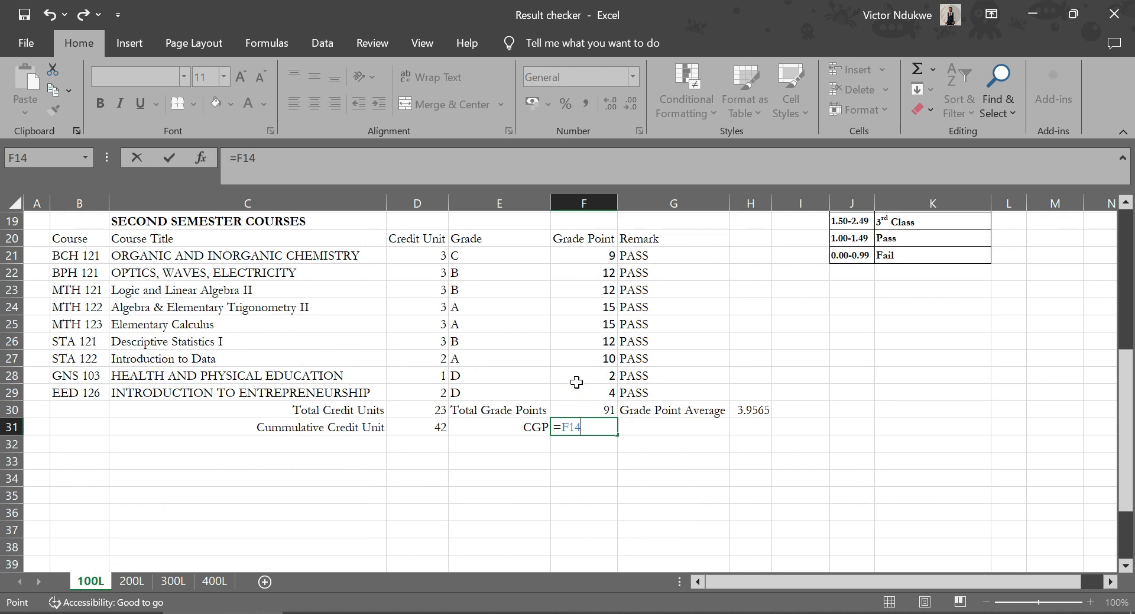
pyautogui.click(600, 411)
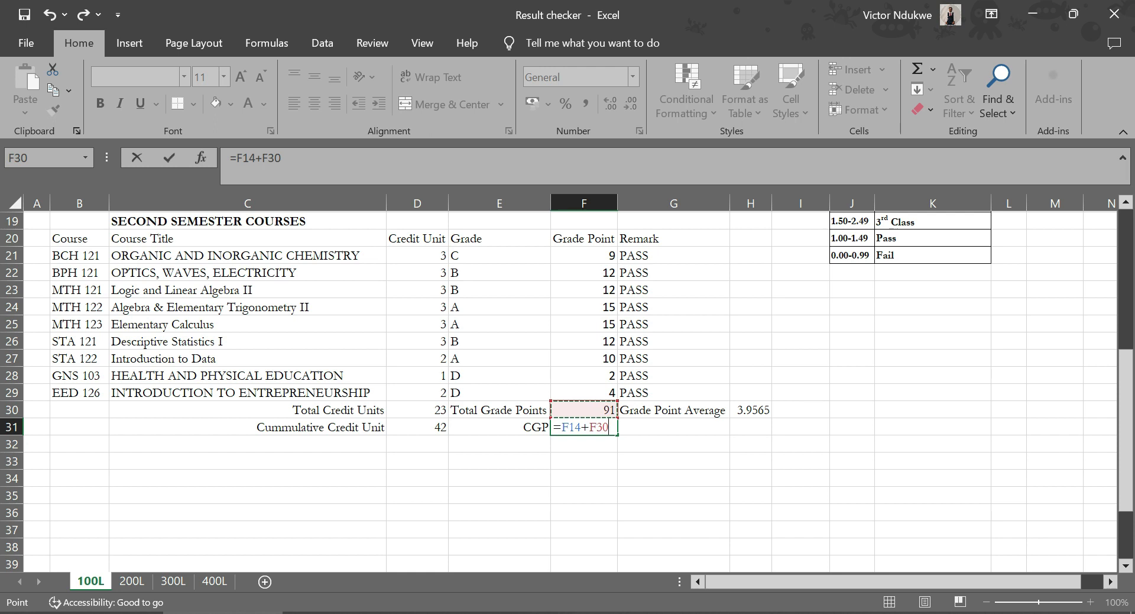
pyautogui.press('Return')
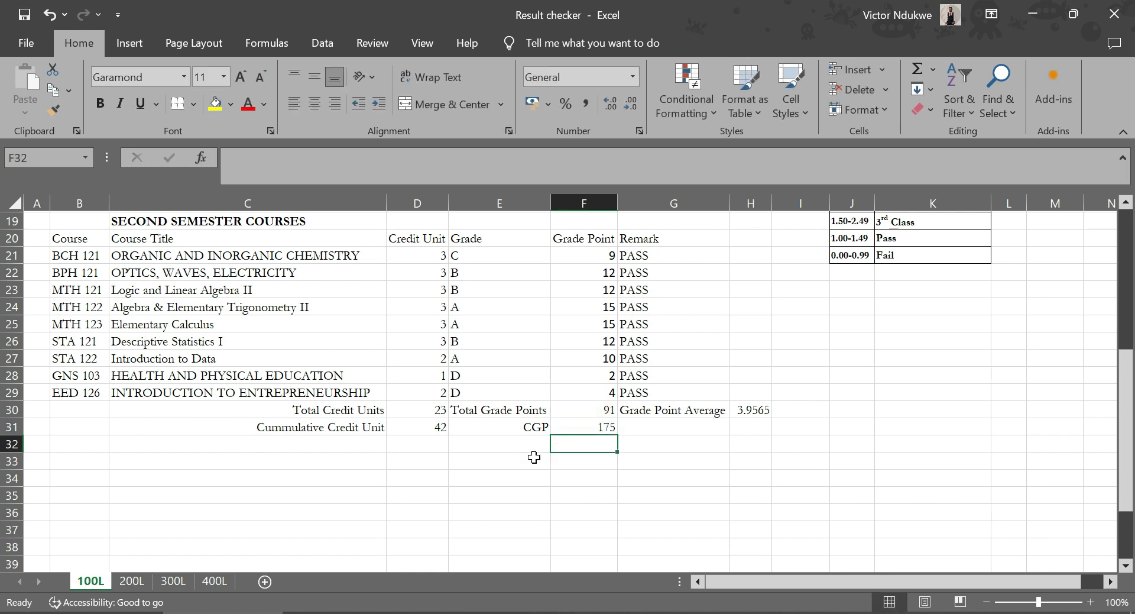
# Enter the right-aligned label "CGPA" in G31 beside the cumulative grade points
pyautogui.click(651, 433)
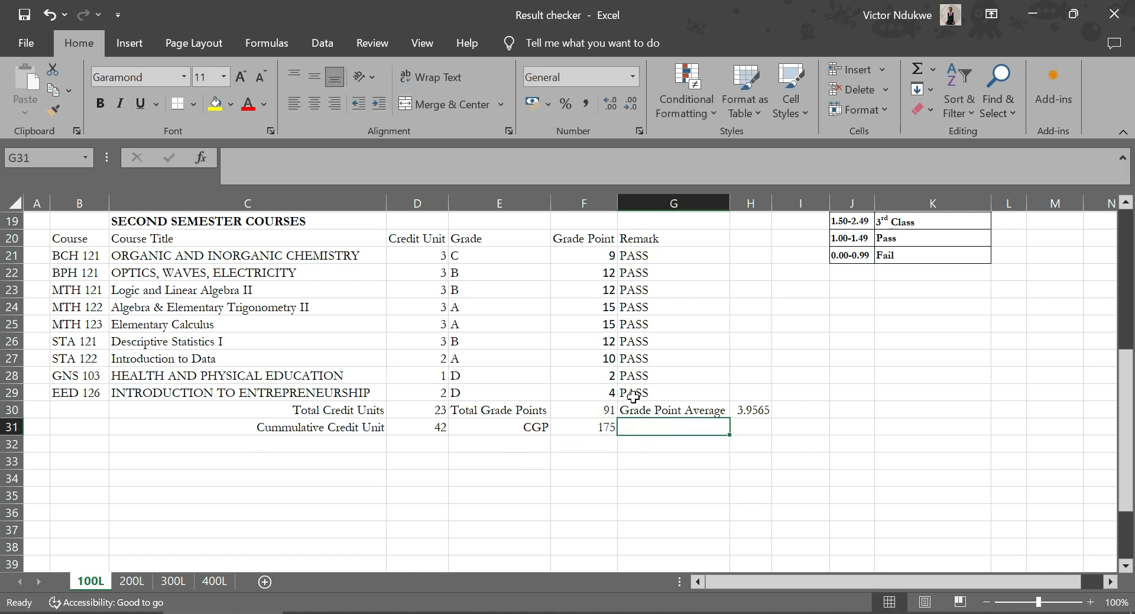
pyautogui.write('CGPA')
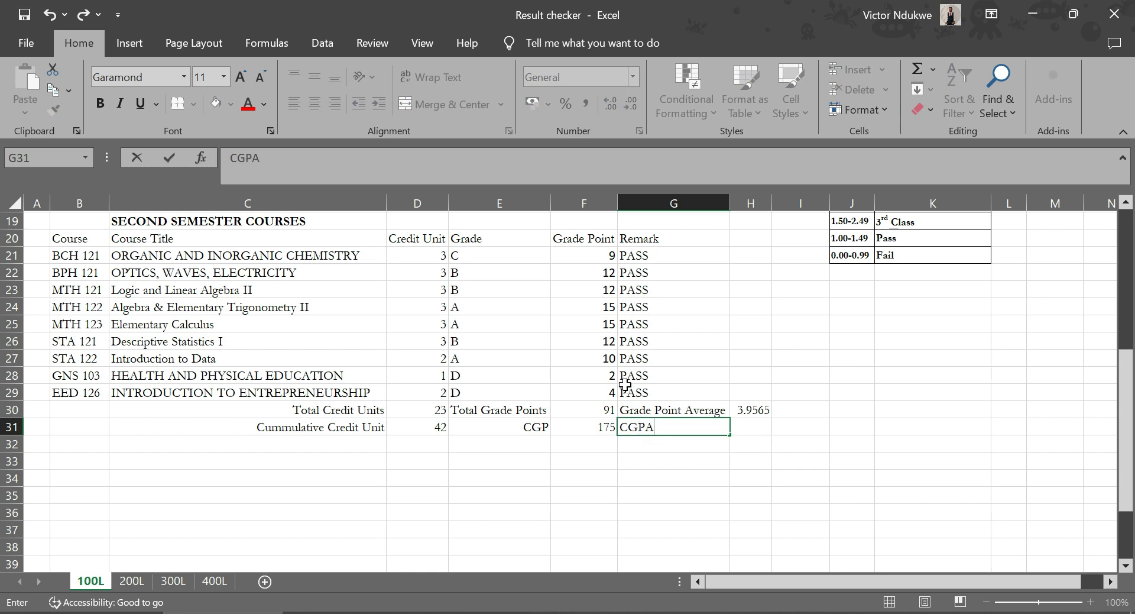
pyautogui.press('Return')
pyautogui.click(631, 428)
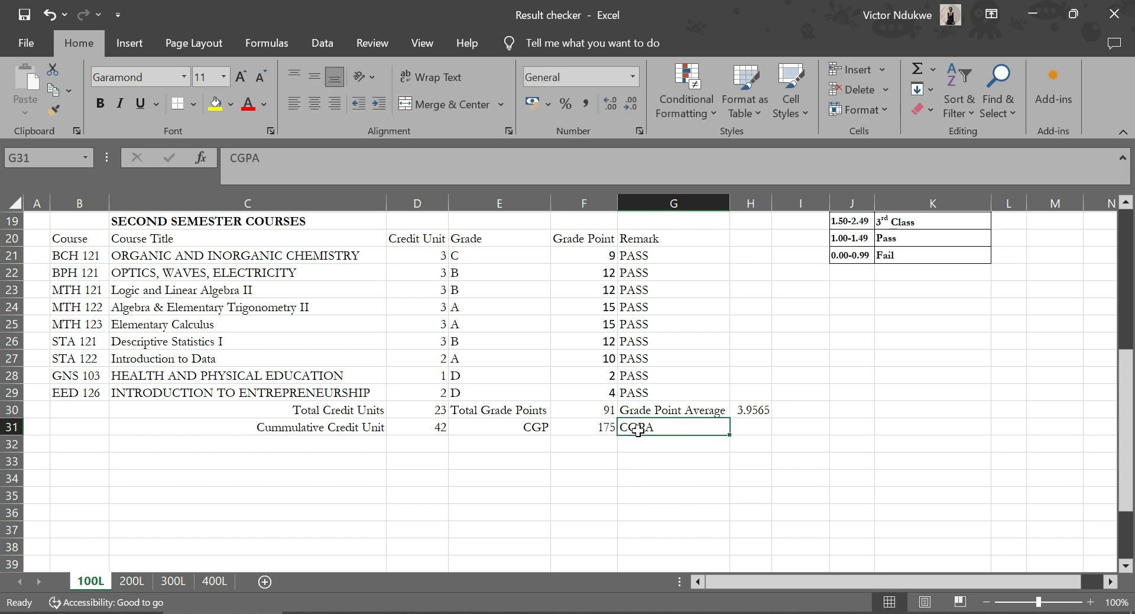
pyautogui.scroll(3, 644, 428)
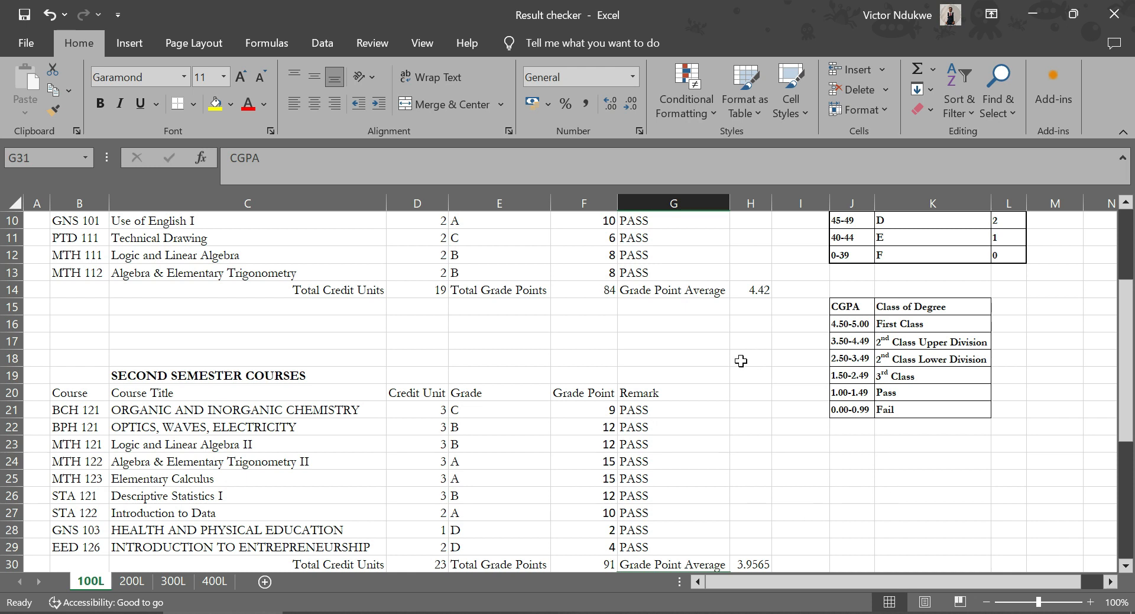
pyautogui.scroll(-3, 673, 417)
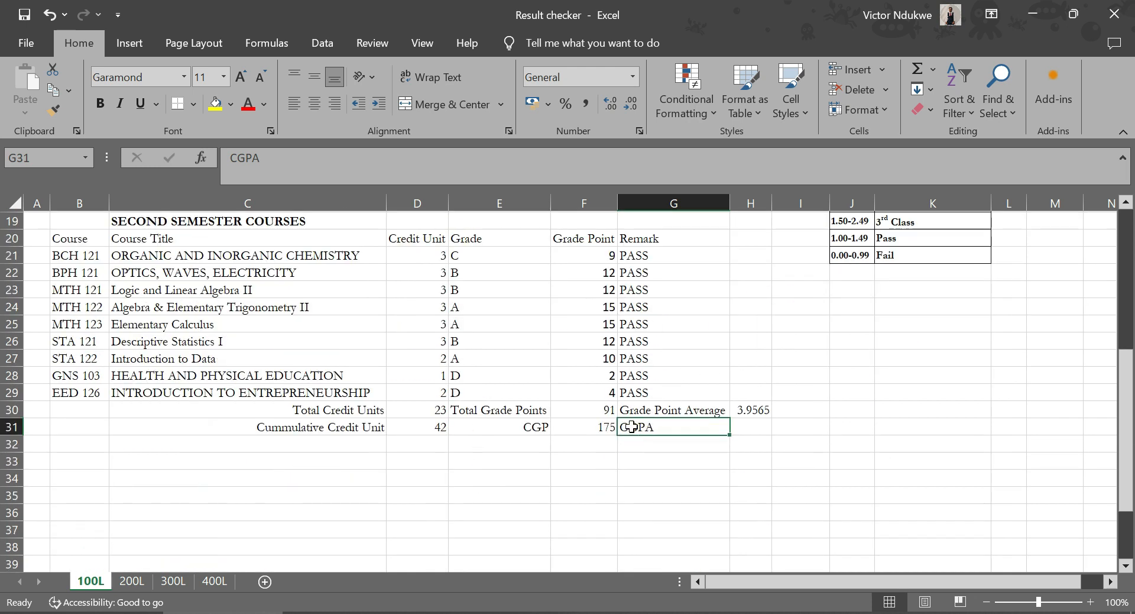
pyautogui.click(340, 102)
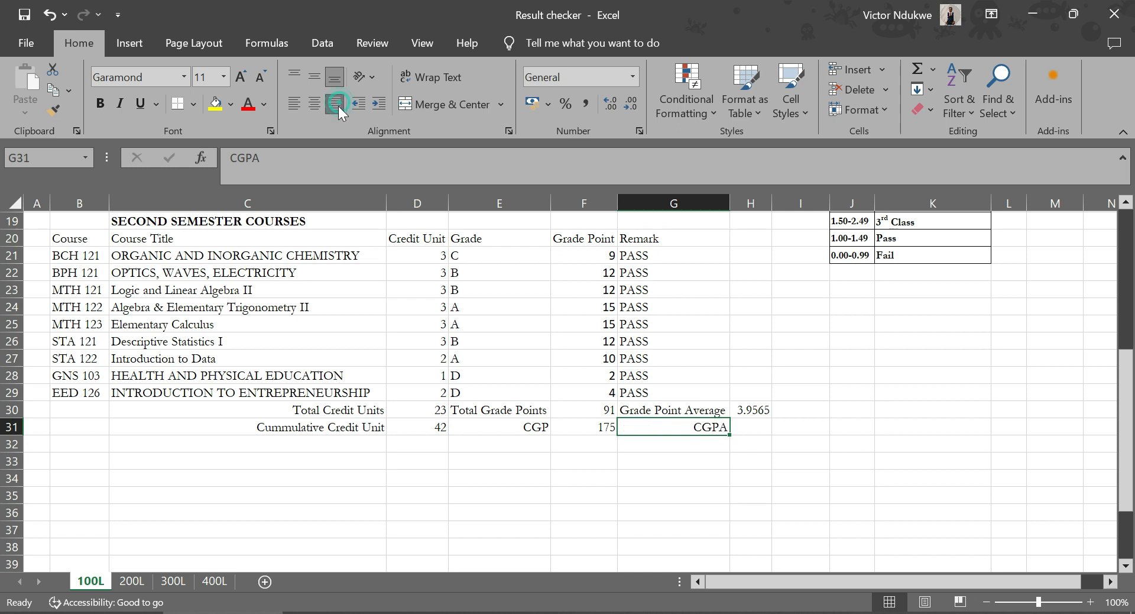
# Calculate the CGPA in H31 by dividing cumulative grade points by cumulative credit units with the formula =F31/D31
pyautogui.click(745, 432)
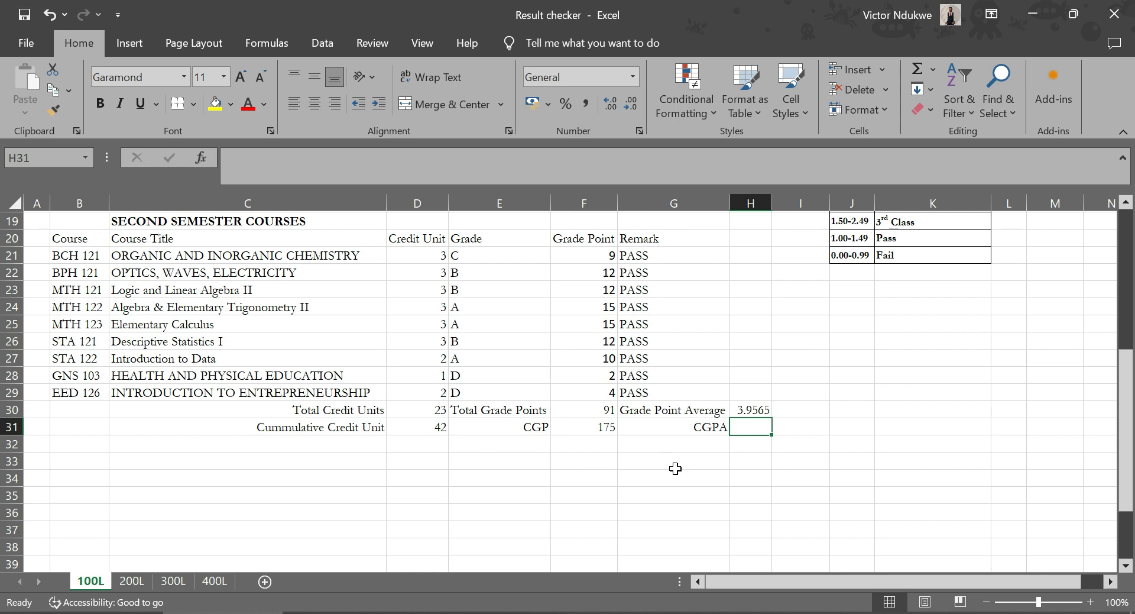
pyautogui.write('=')
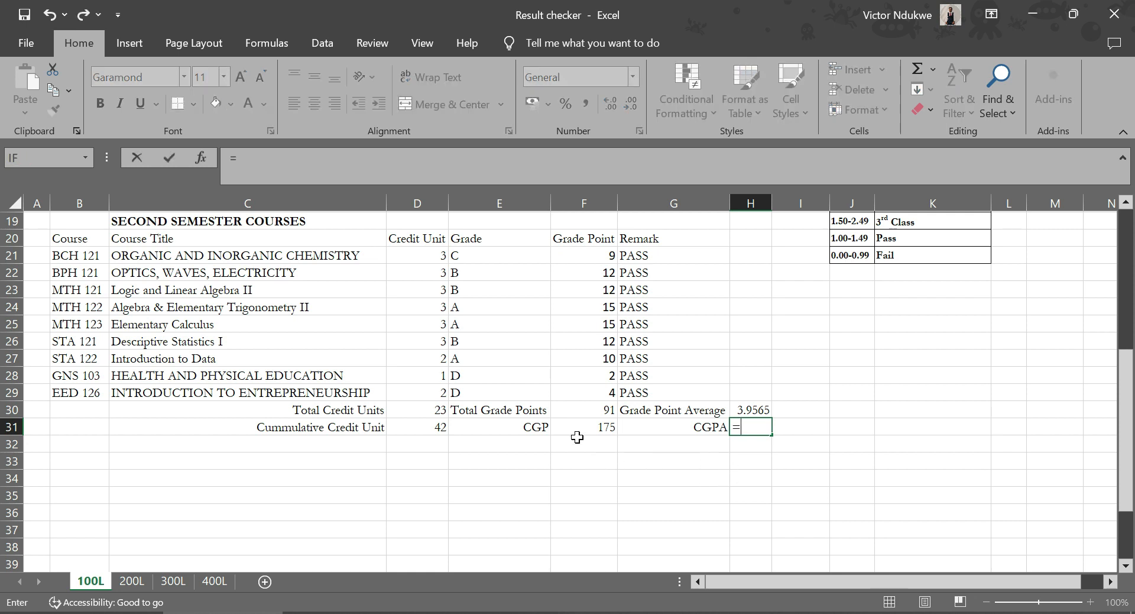
pyautogui.click(581, 430)
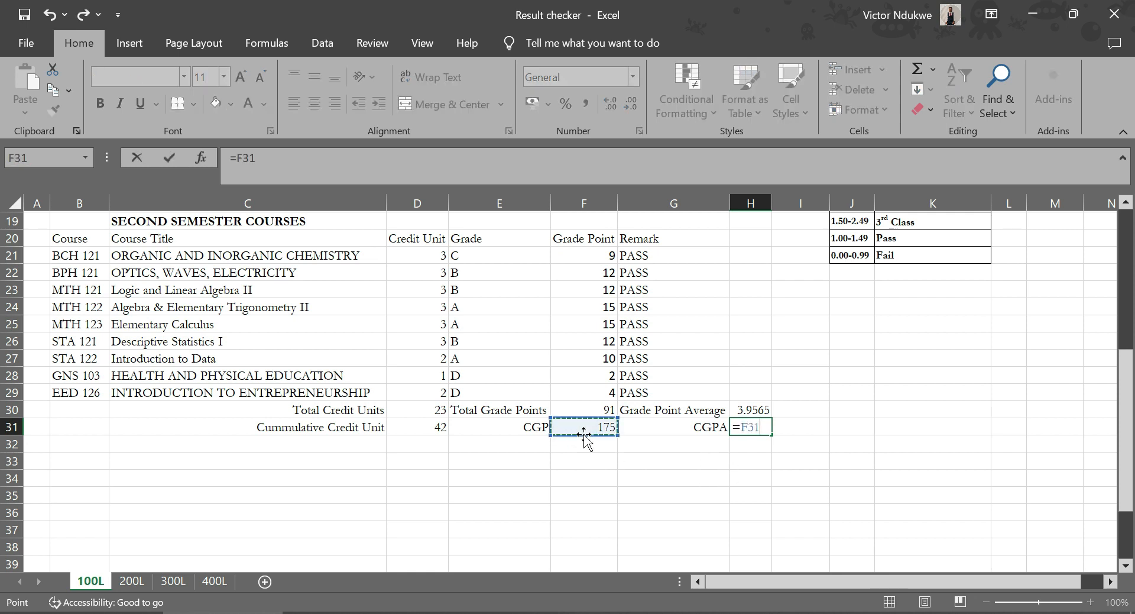
pyautogui.write('/')
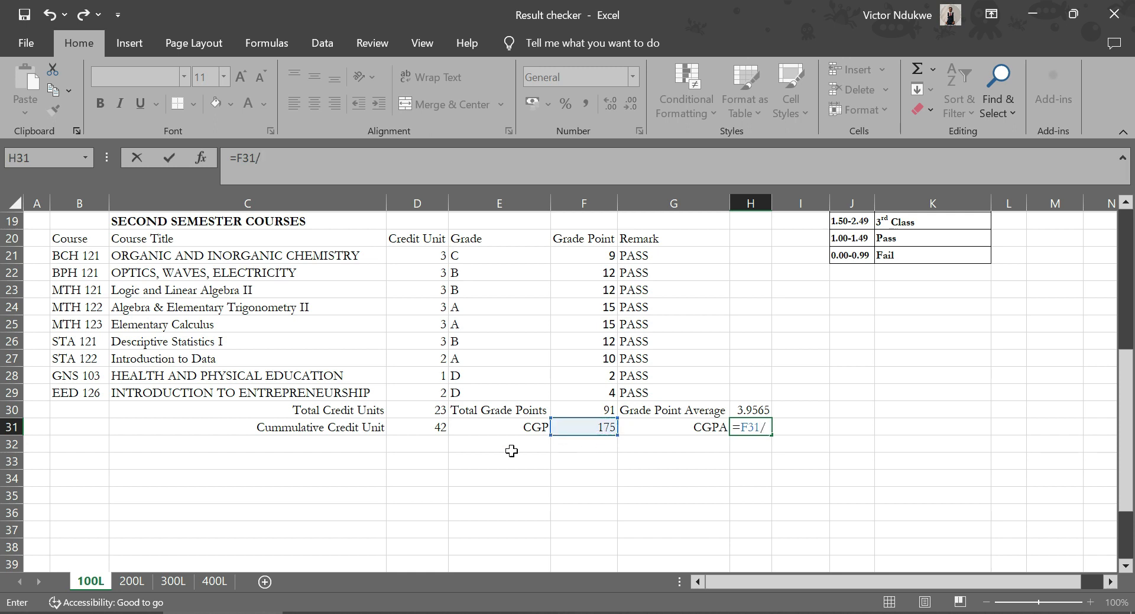
pyautogui.click(431, 431)
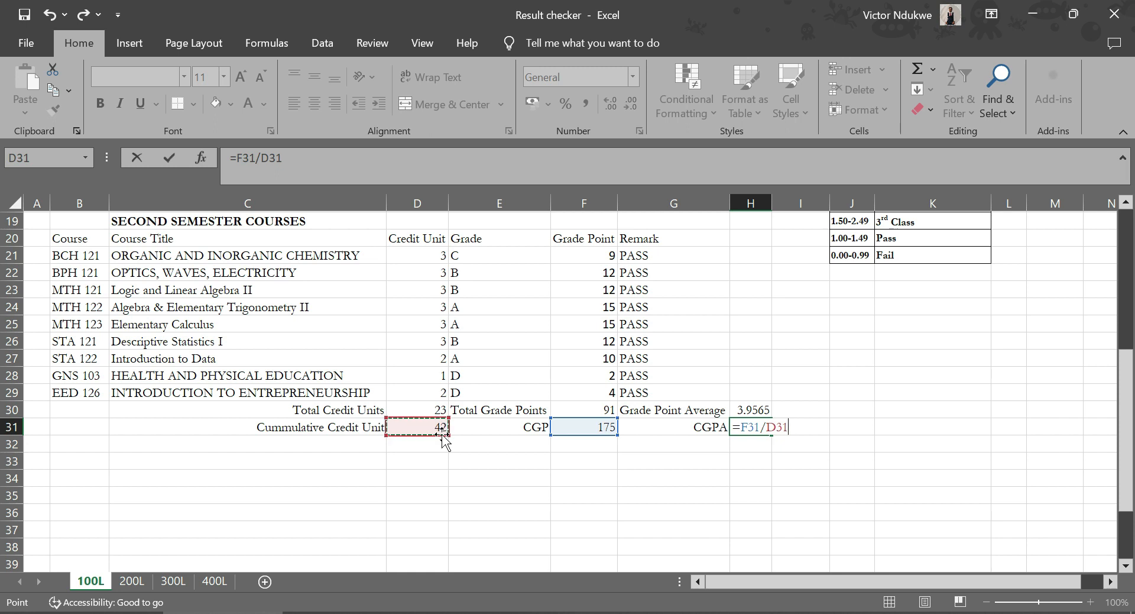
pyautogui.press('Return')
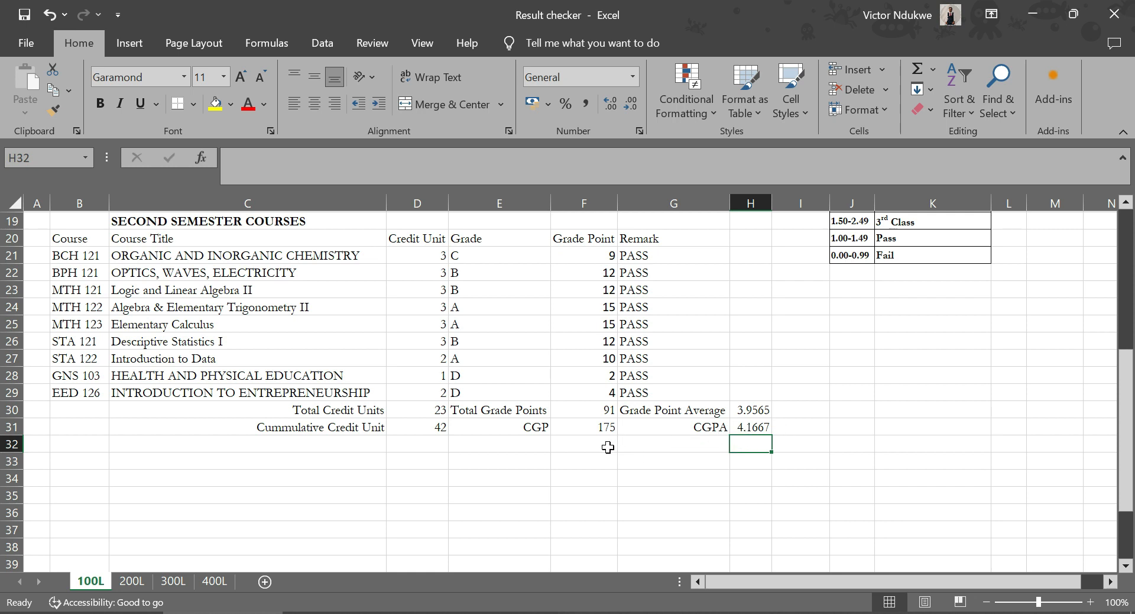
# Apply all borders to the first semester course table in B5:G13
pyautogui.scroll(6, 591, 450)
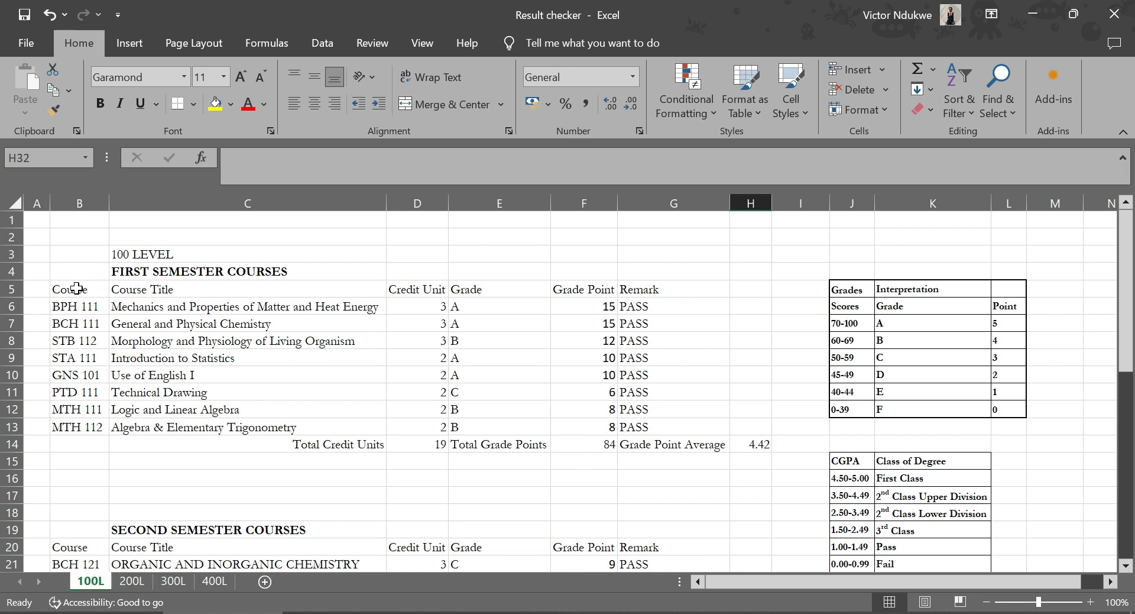
pyautogui.moveTo(74, 288); pyautogui.dragTo(660, 421)
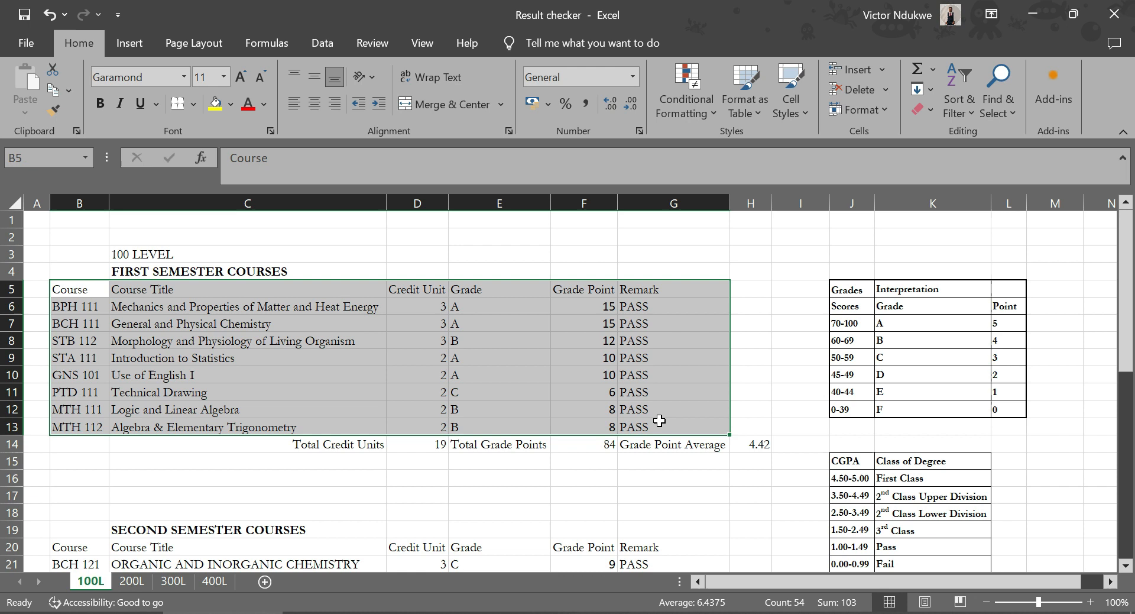
pyautogui.click(194, 105)
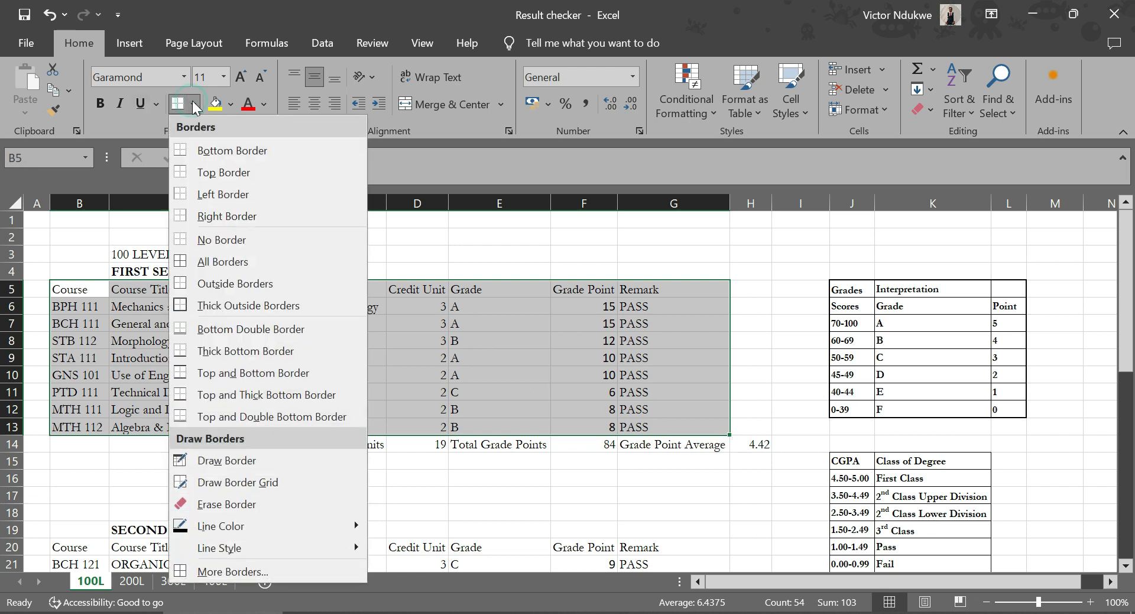
pyautogui.click(231, 262)
pyautogui.click(378, 487)
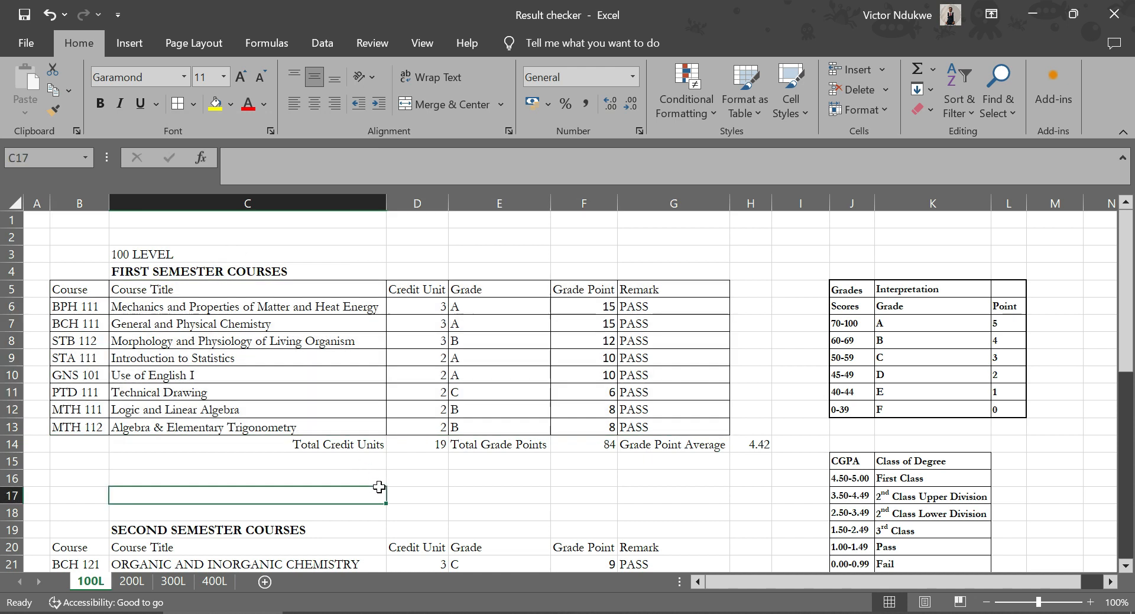
# Apply all borders to the second semester course table in B20:G29
pyautogui.scroll(-4, 262, 447)
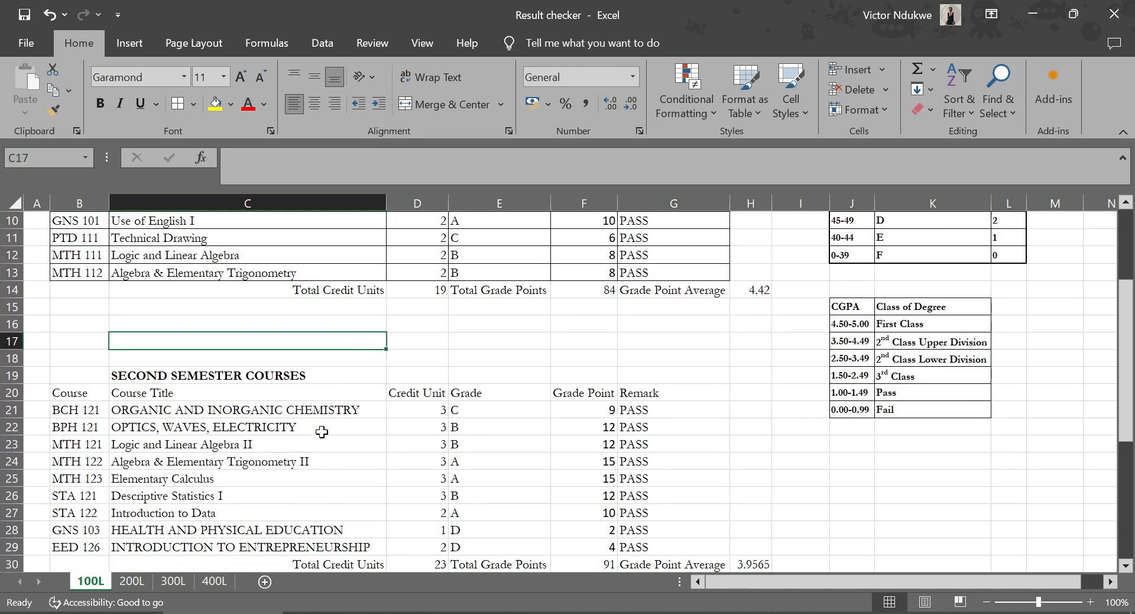
pyautogui.moveTo(70, 343); pyautogui.dragTo(636, 496)
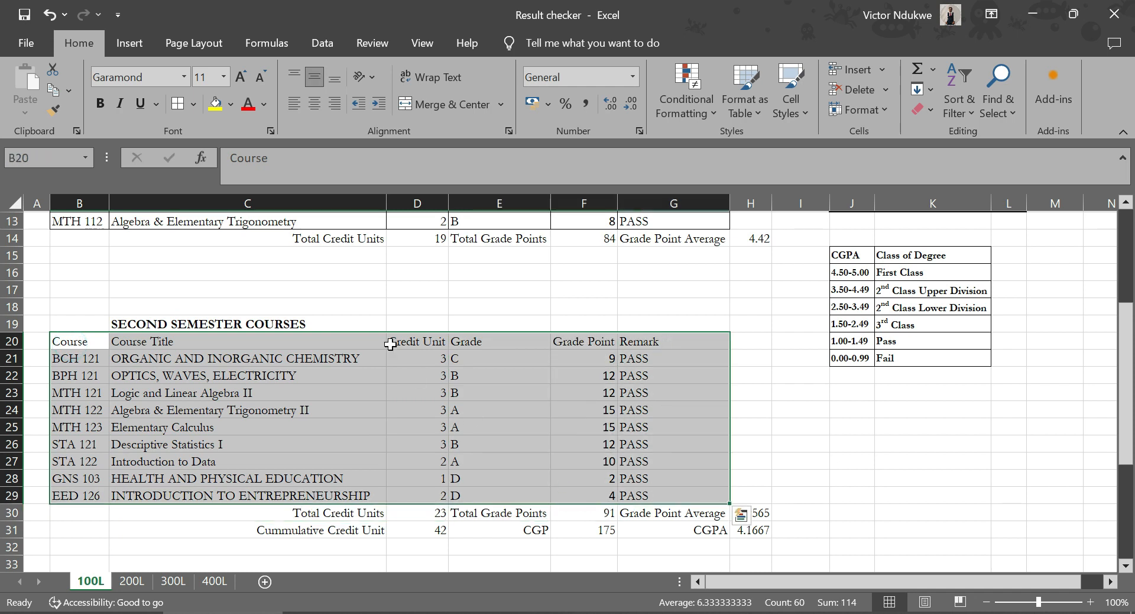
pyautogui.click(177, 104)
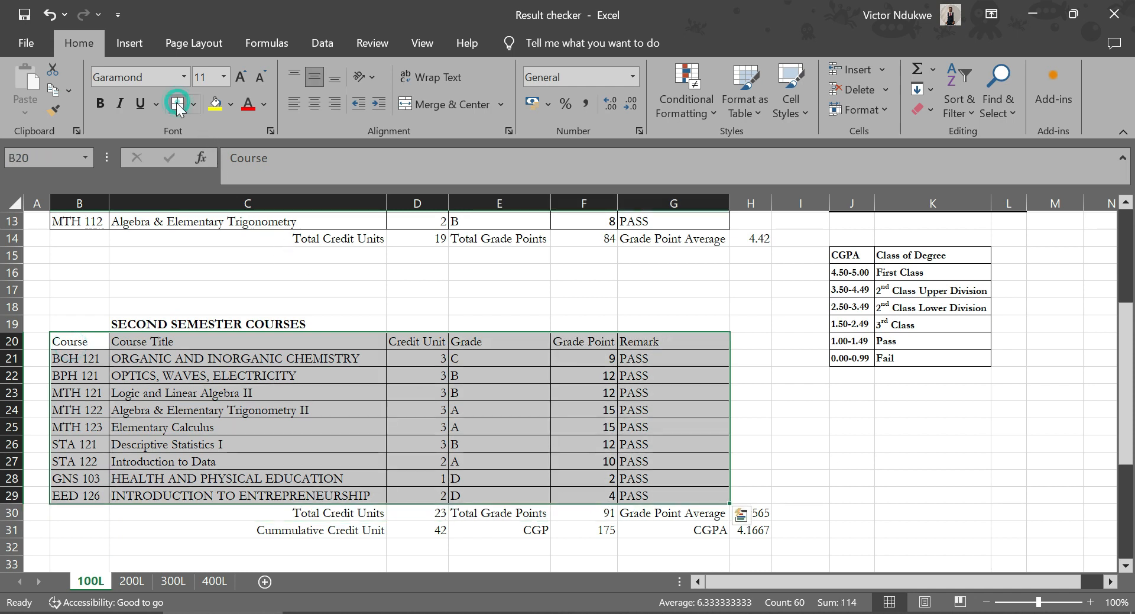
pyautogui.click(518, 468)
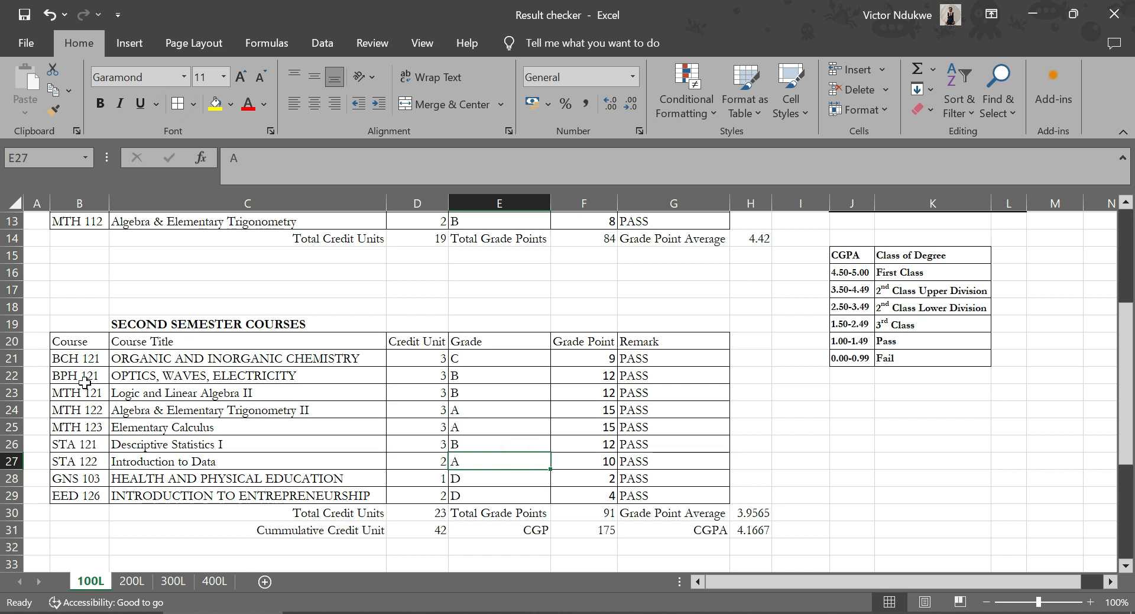
# Make the column headings of both semester tables bold, in B20:G20 and B5:G5
pyautogui.moveTo(66, 336); pyautogui.dragTo(631, 336)
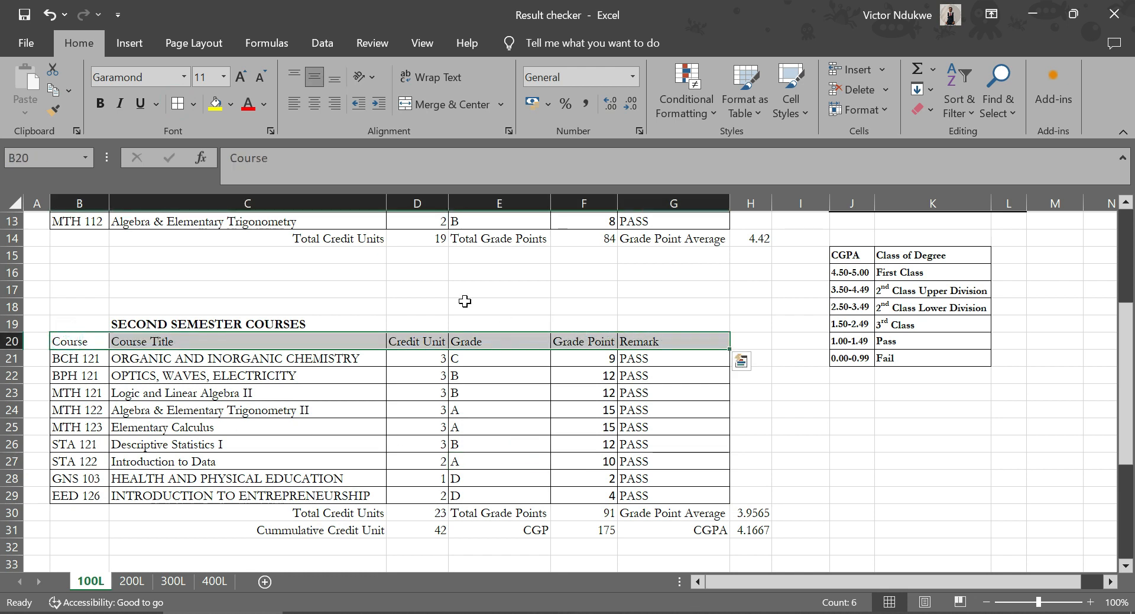
pyautogui.click(101, 106)
pyautogui.scroll(4, 298, 412)
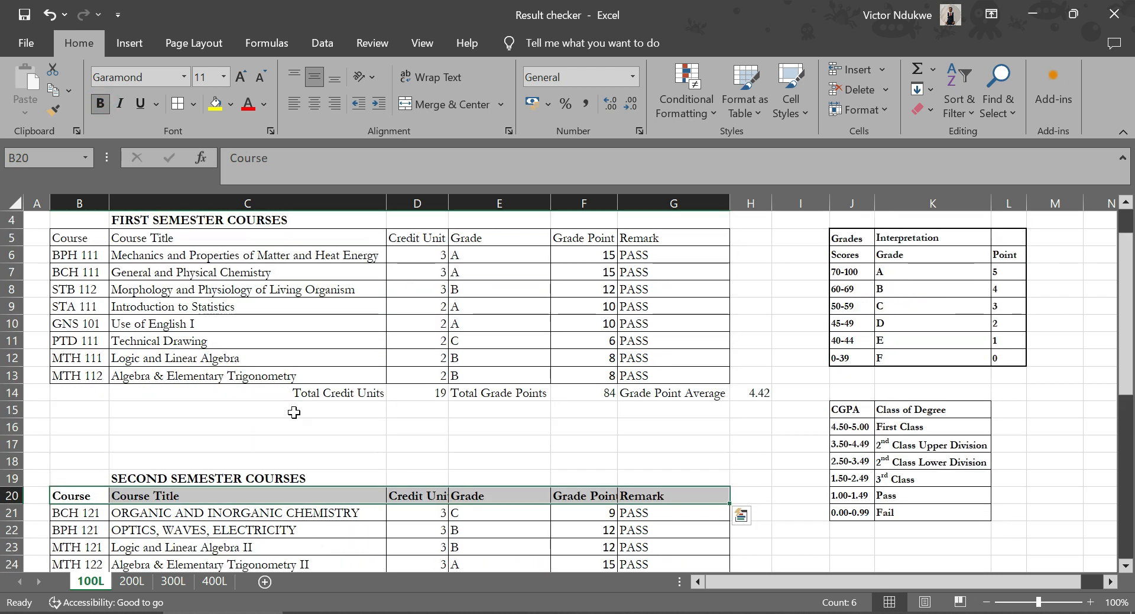
pyautogui.scroll(1, 301, 411)
pyautogui.moveTo(83, 290); pyautogui.dragTo(631, 286)
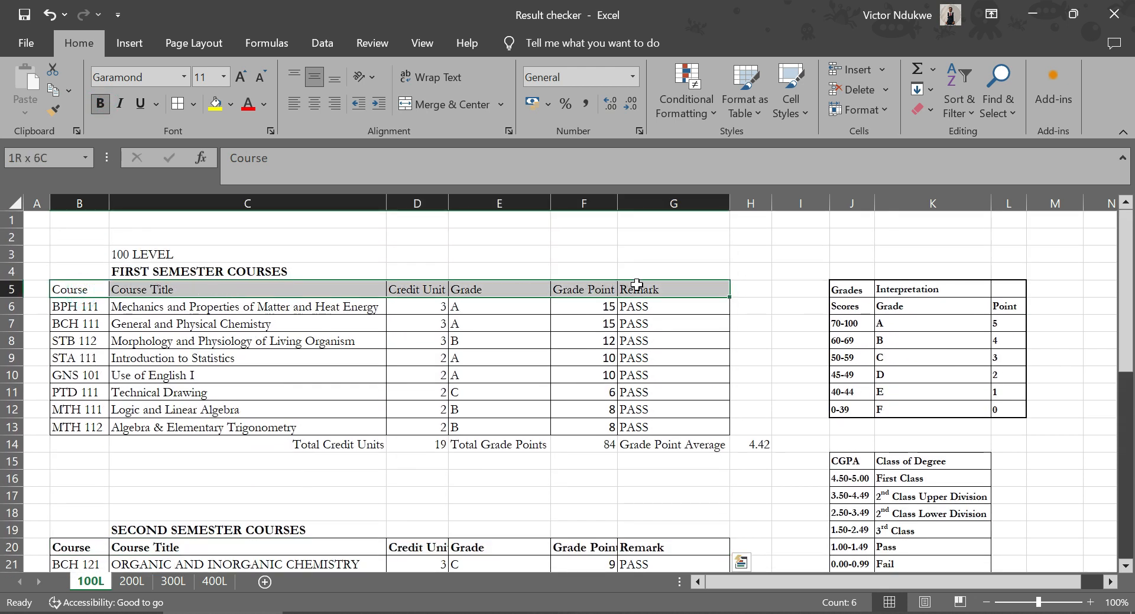
pyautogui.click(99, 102)
pyautogui.click(357, 385)
# Make the second semester total and cumulative labels bold in C30:C31, E30:E31 and G30:G31
pyautogui.scroll(-2, 357, 386)
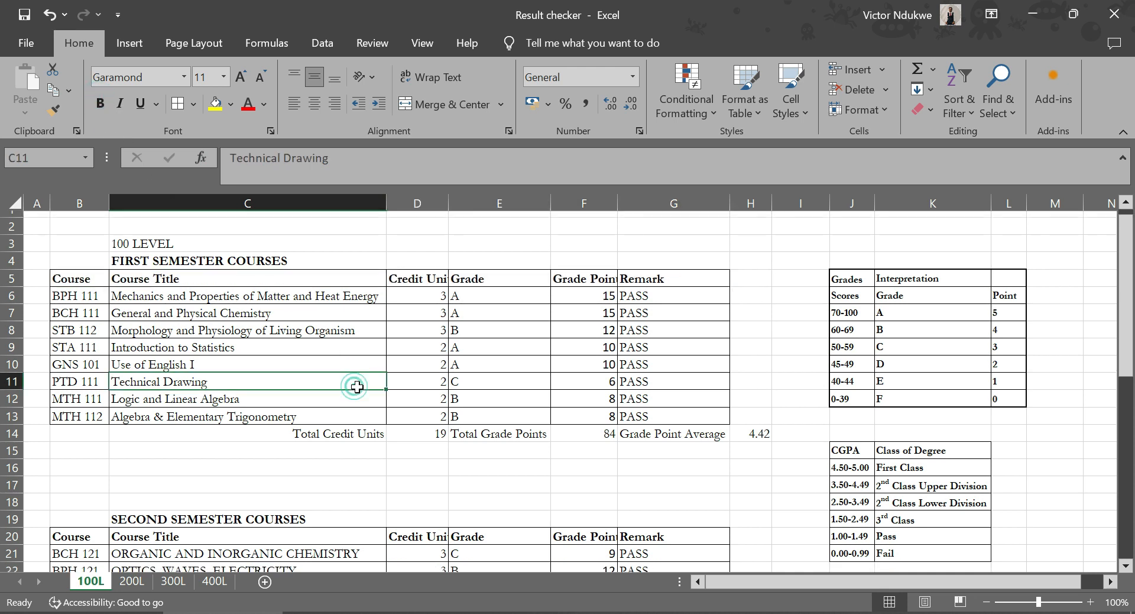
pyautogui.scroll(-3, 358, 387)
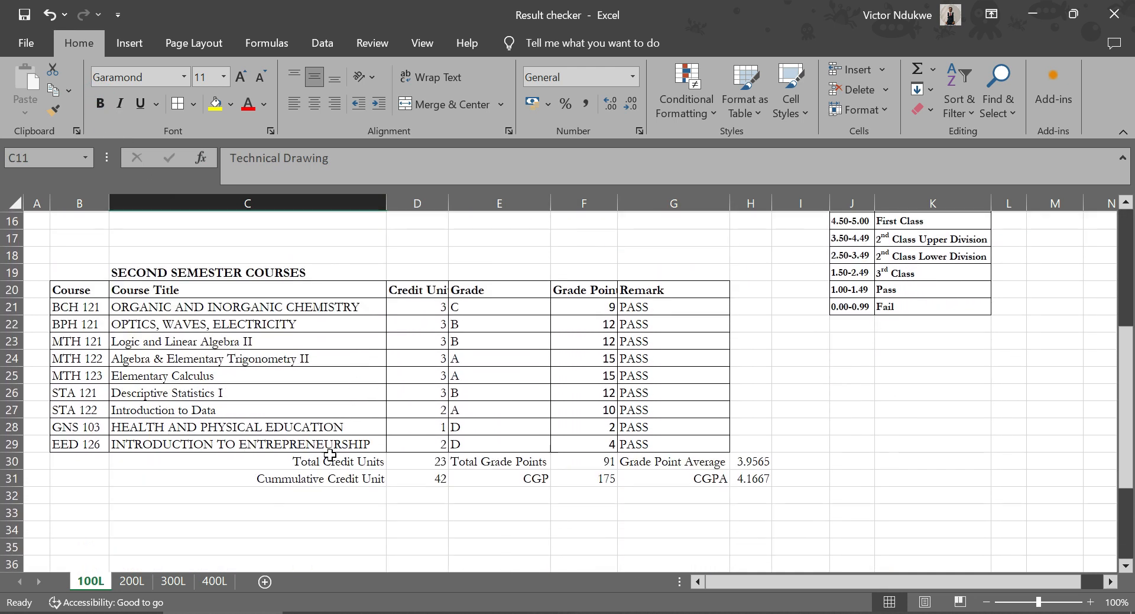
pyautogui.moveTo(322, 461); pyautogui.dragTo(333, 477)
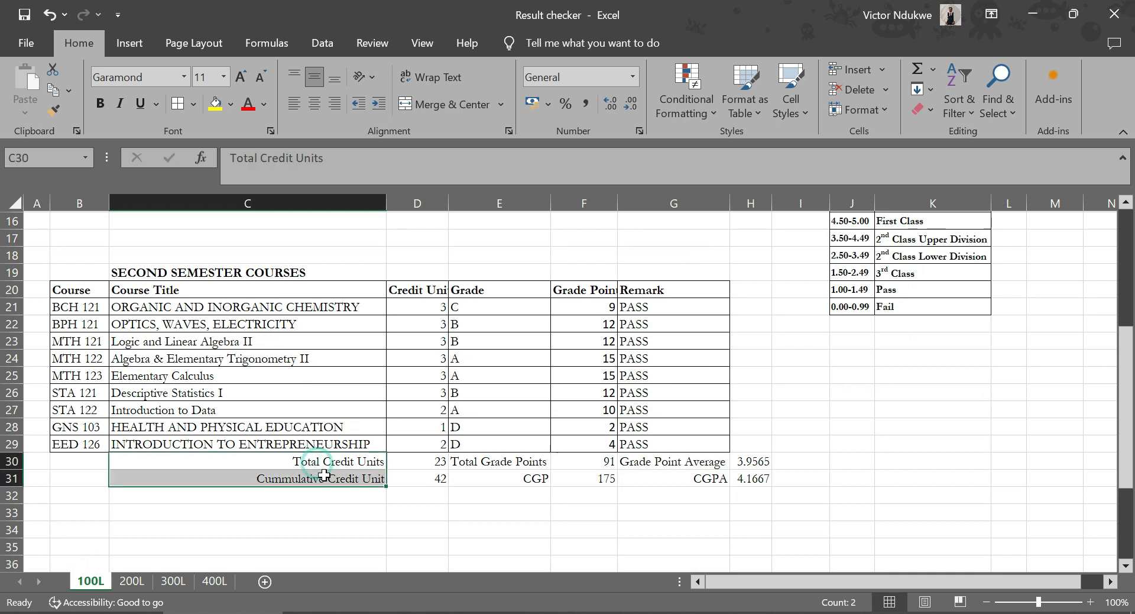
pyautogui.click(101, 104)
pyautogui.moveTo(501, 467); pyautogui.dragTo(503, 479)
pyautogui.click(100, 104)
pyautogui.moveTo(680, 460); pyautogui.dragTo(683, 480)
pyautogui.click(100, 101)
# Make the first semester summary labels bold in C14, E14 and G14
pyautogui.scroll(5, 436, 436)
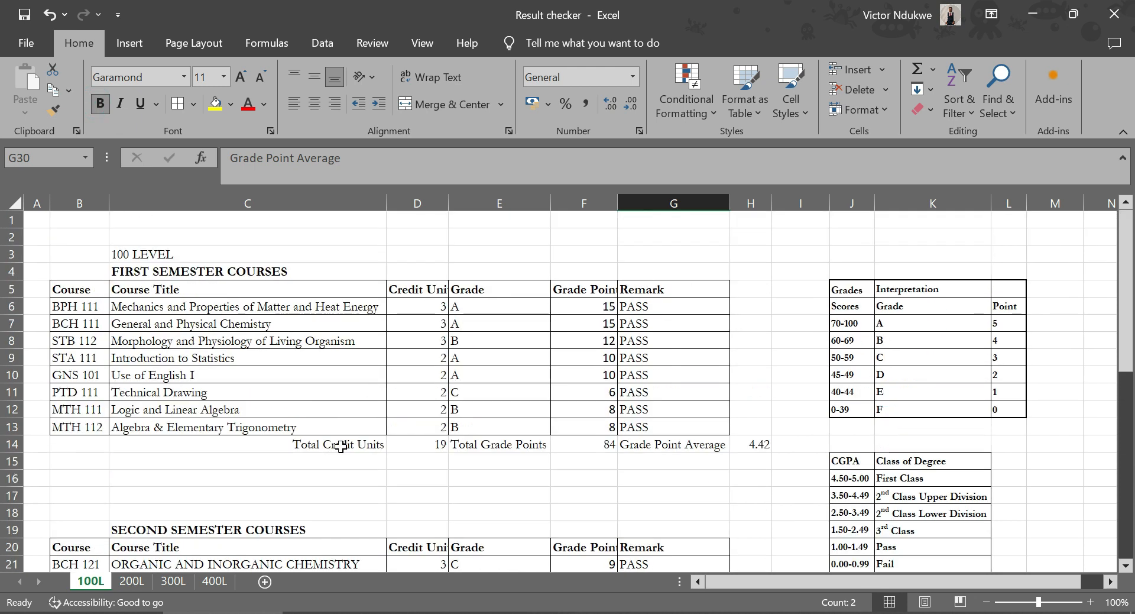
pyautogui.click(341, 447)
pyautogui.click(104, 105)
pyautogui.click(541, 448)
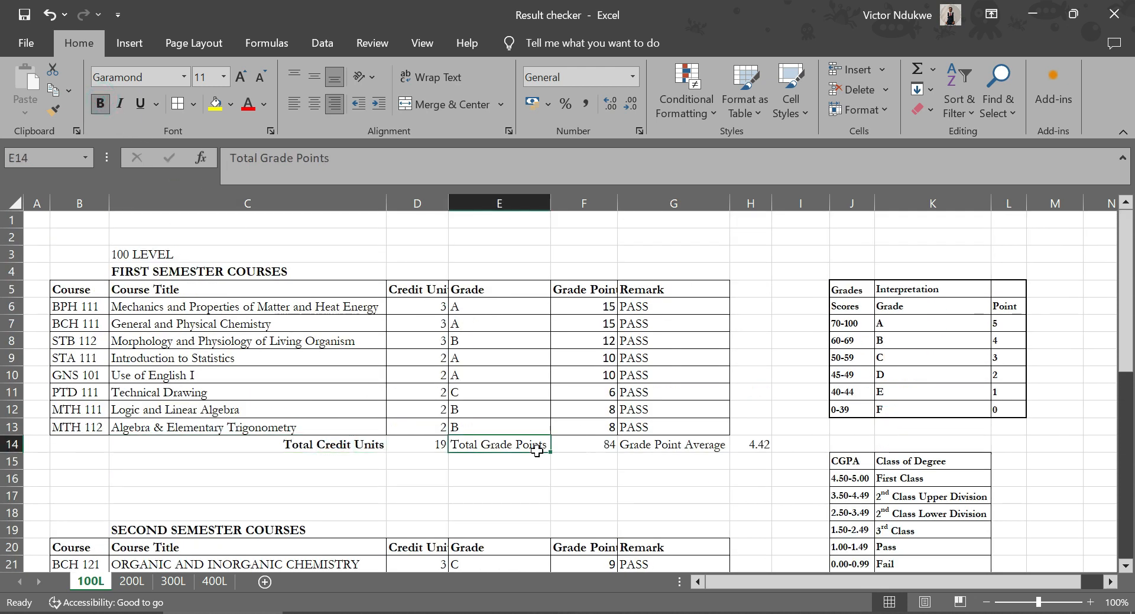
pyautogui.click(101, 104)
pyautogui.click(642, 446)
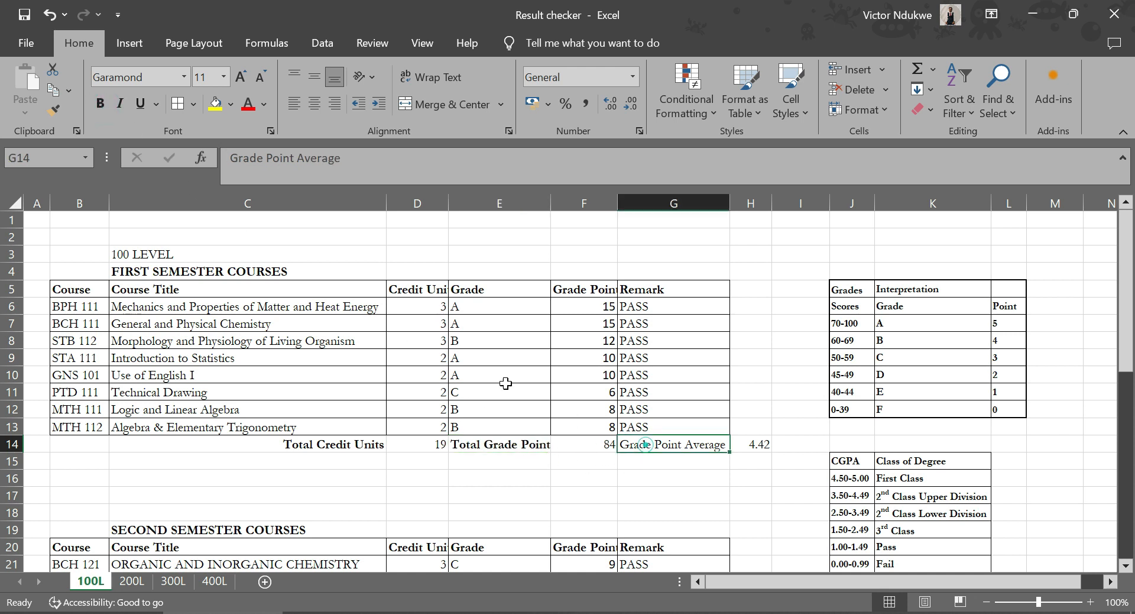
pyautogui.click(102, 104)
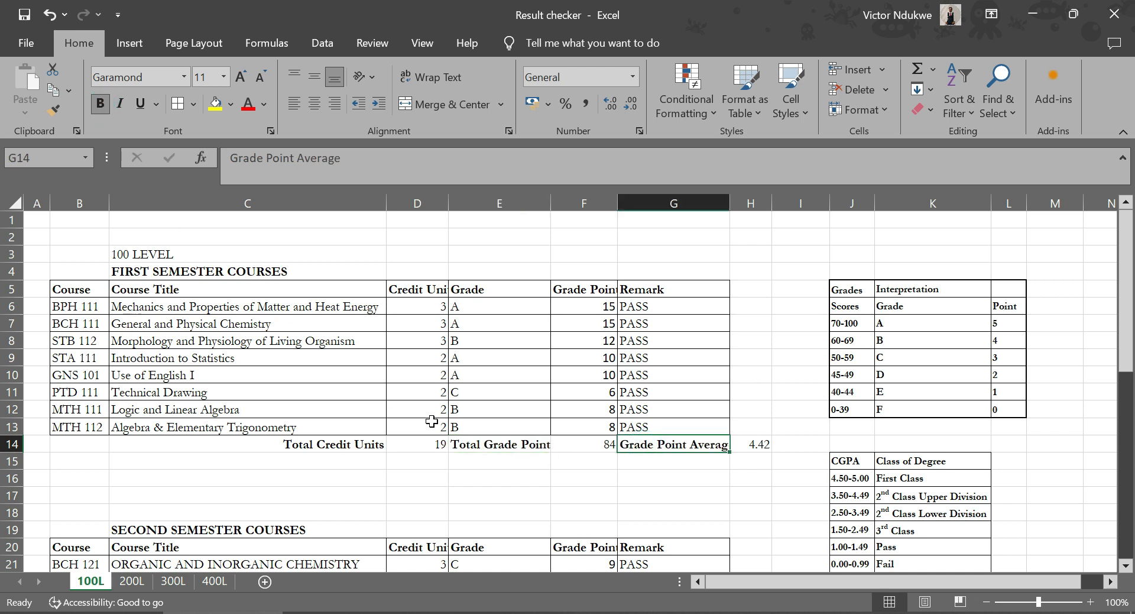
# Apply all borders to the second semester total and cumulative rows in C30:H31
pyautogui.scroll(-6, 432, 421)
pyautogui.scroll(1, 442, 426)
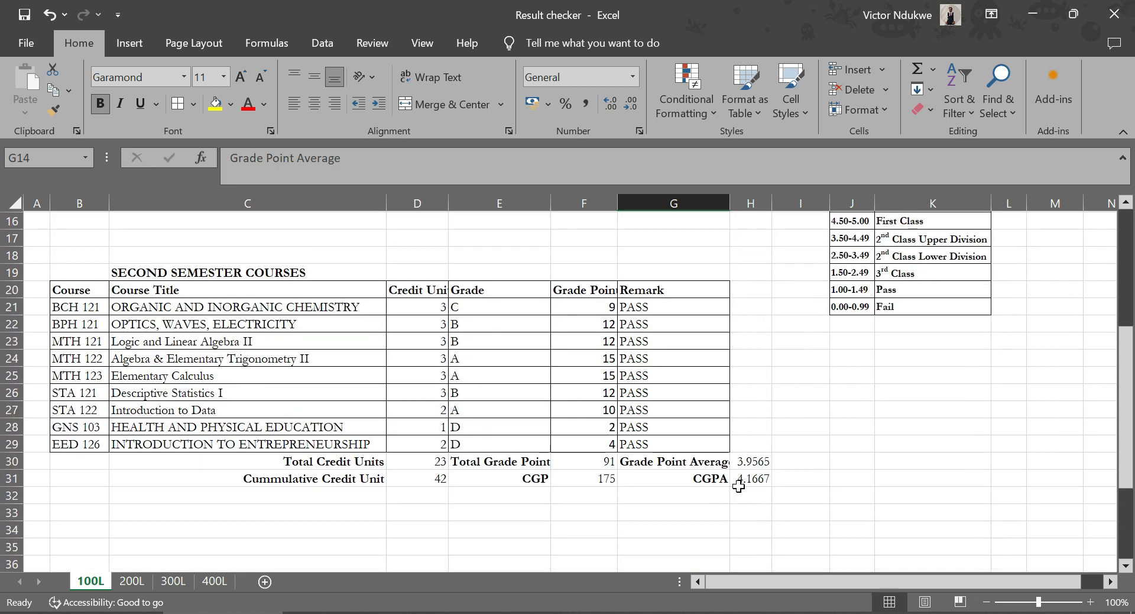
pyautogui.moveTo(356, 461); pyautogui.dragTo(762, 485)
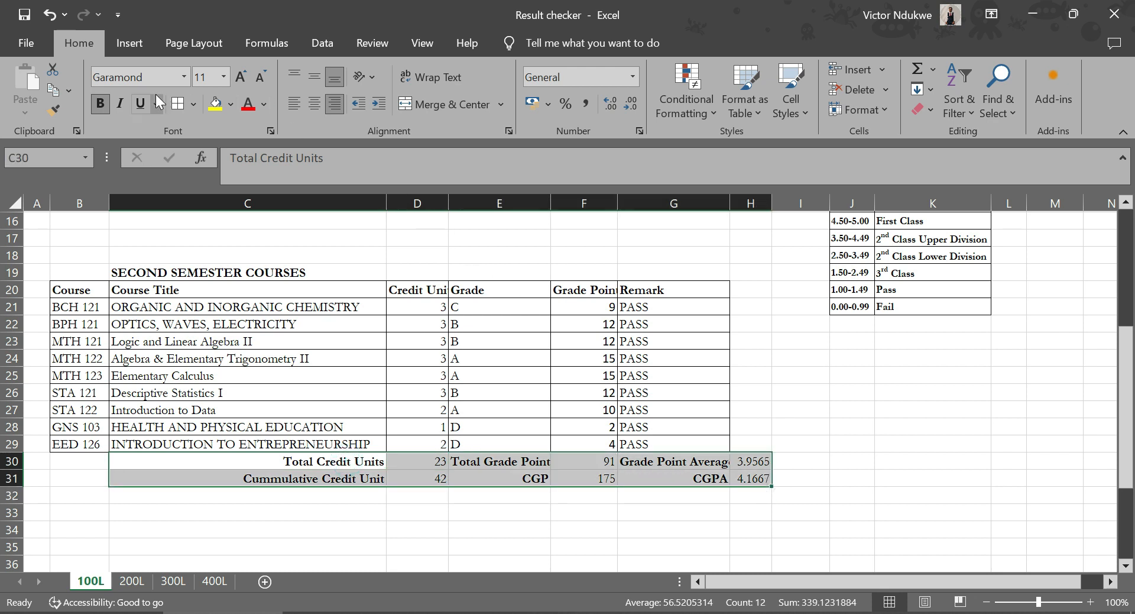
pyautogui.click(177, 105)
pyautogui.click(761, 395)
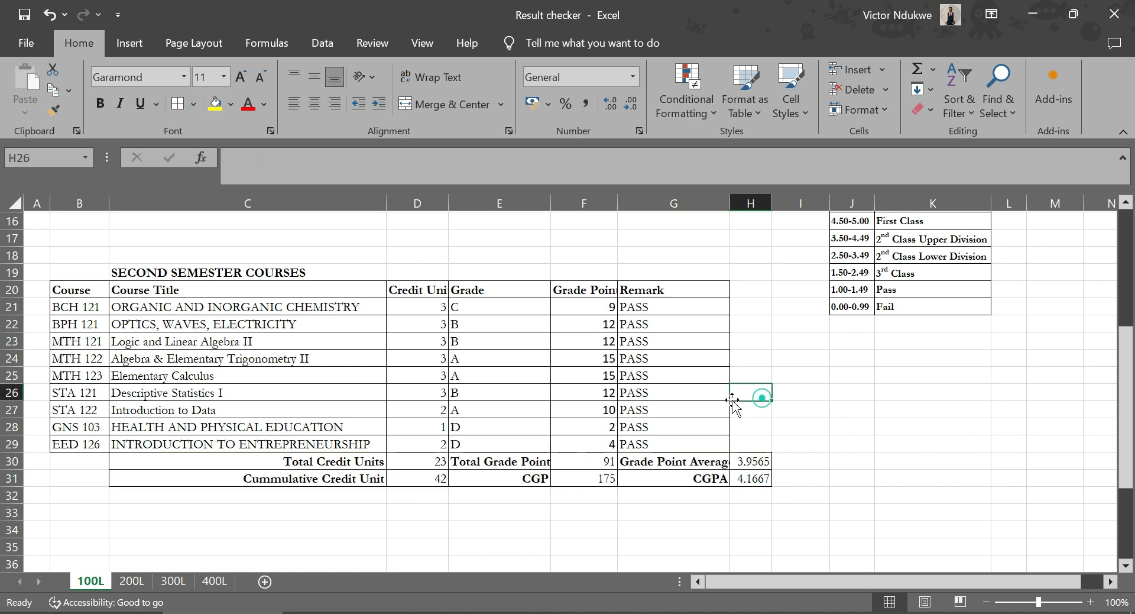
# Apply all borders to the first semester totals row in C14:H14
pyautogui.scroll(1, 441, 427)
pyautogui.scroll(3, 441, 427)
pyautogui.moveTo(298, 343); pyautogui.dragTo(753, 348)
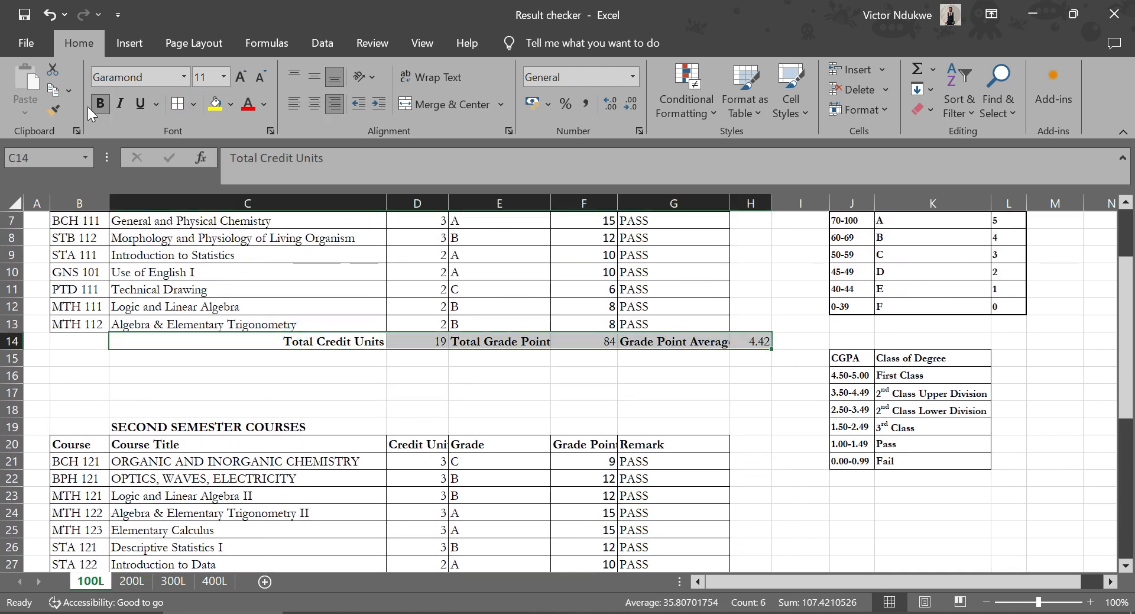
pyautogui.click(178, 105)
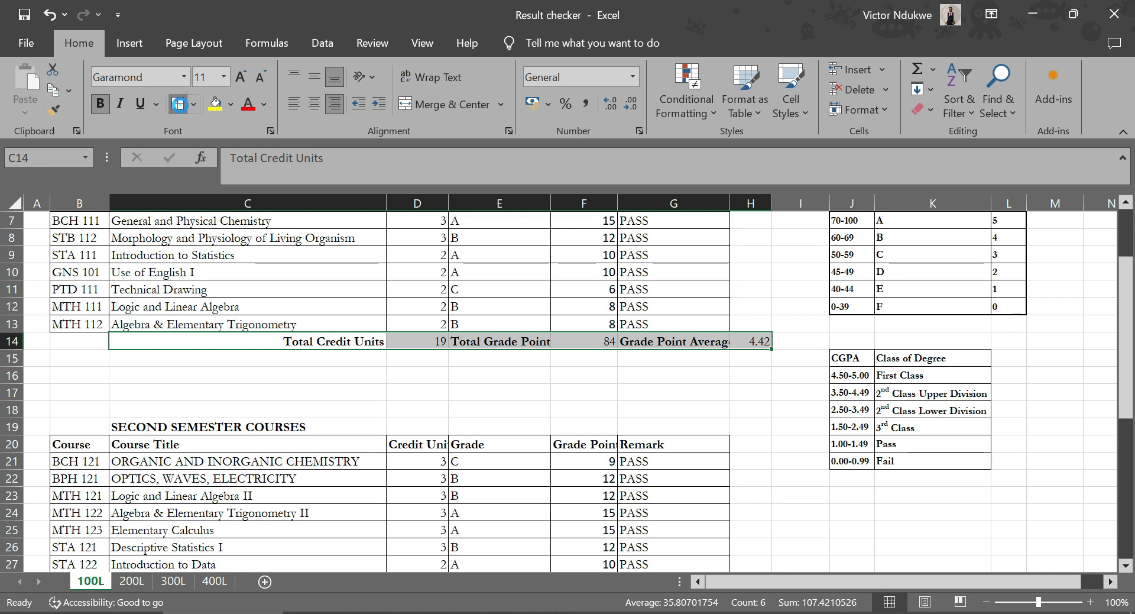
# Apply the Good cell style to the CGPA result in H31 of the 100L sheet
pyautogui.click(391, 380)
pyautogui.scroll(-4, 337, 402)
pyautogui.scroll(3, 330, 422)
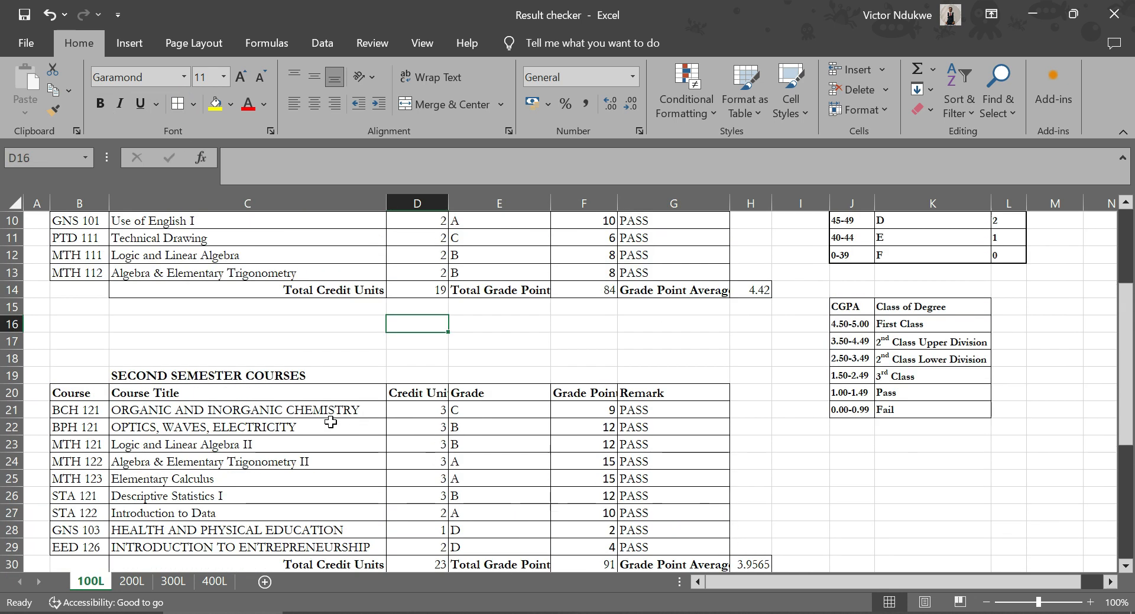
pyautogui.scroll(-4, 337, 421)
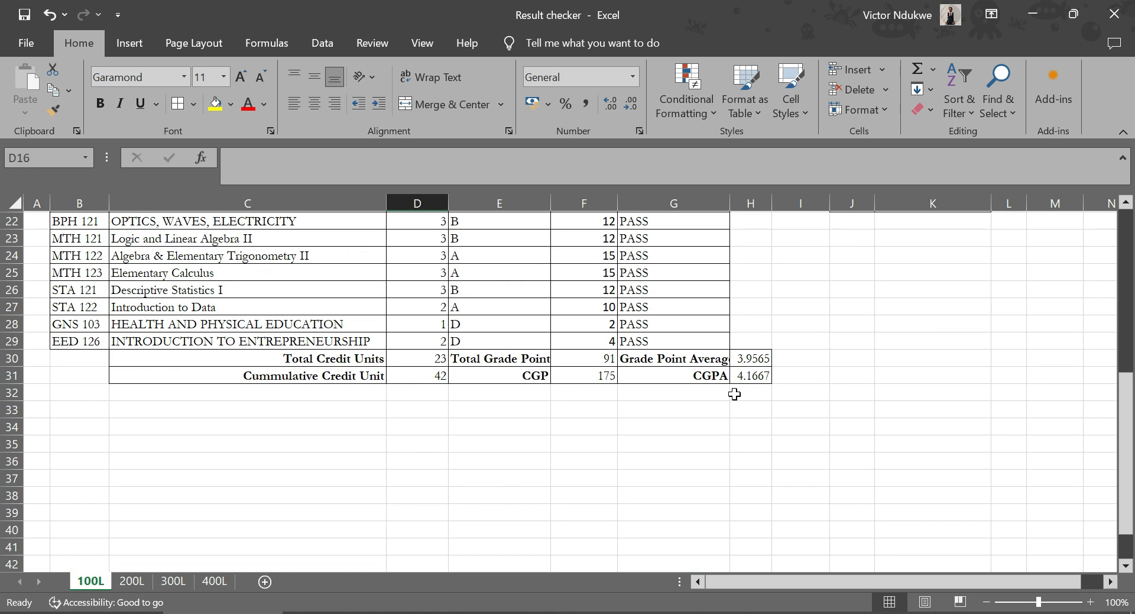
pyautogui.click(750, 377)
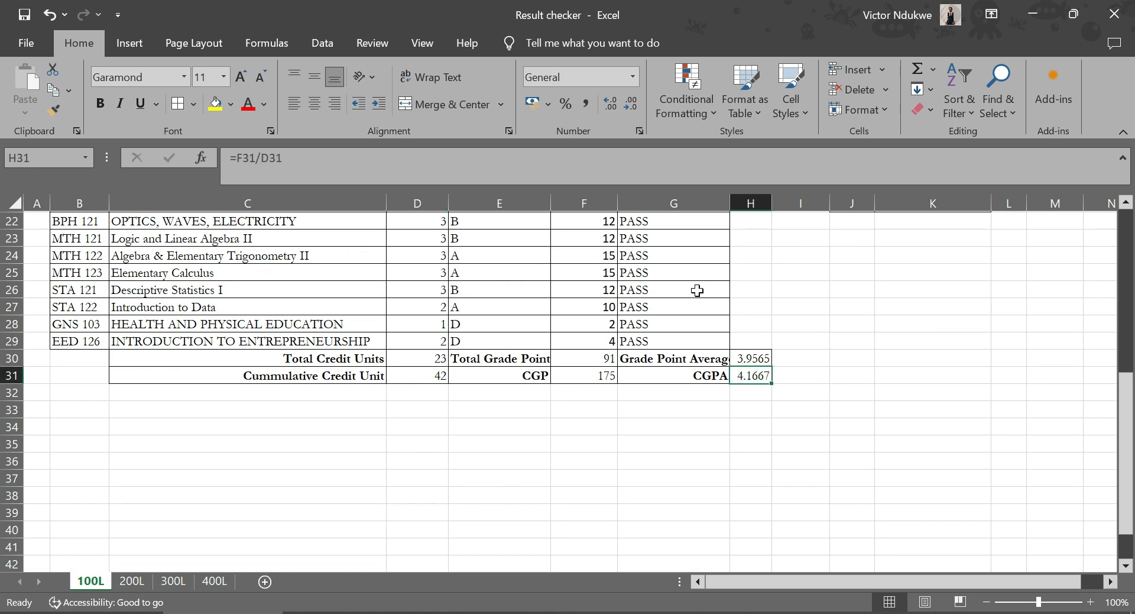
pyautogui.click(706, 117)
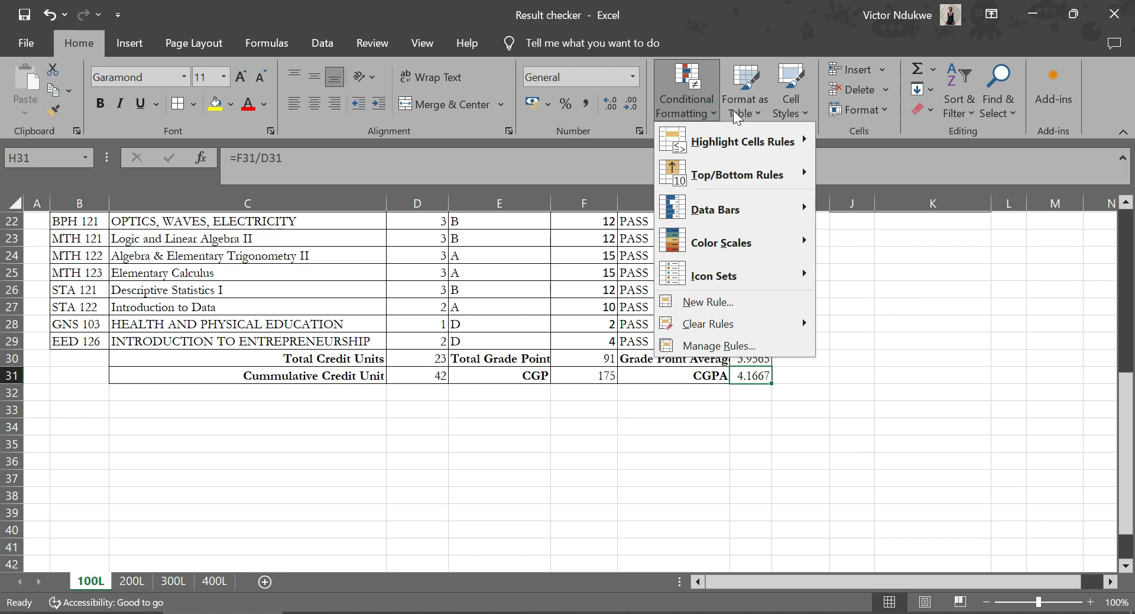
pyautogui.click(684, 111)
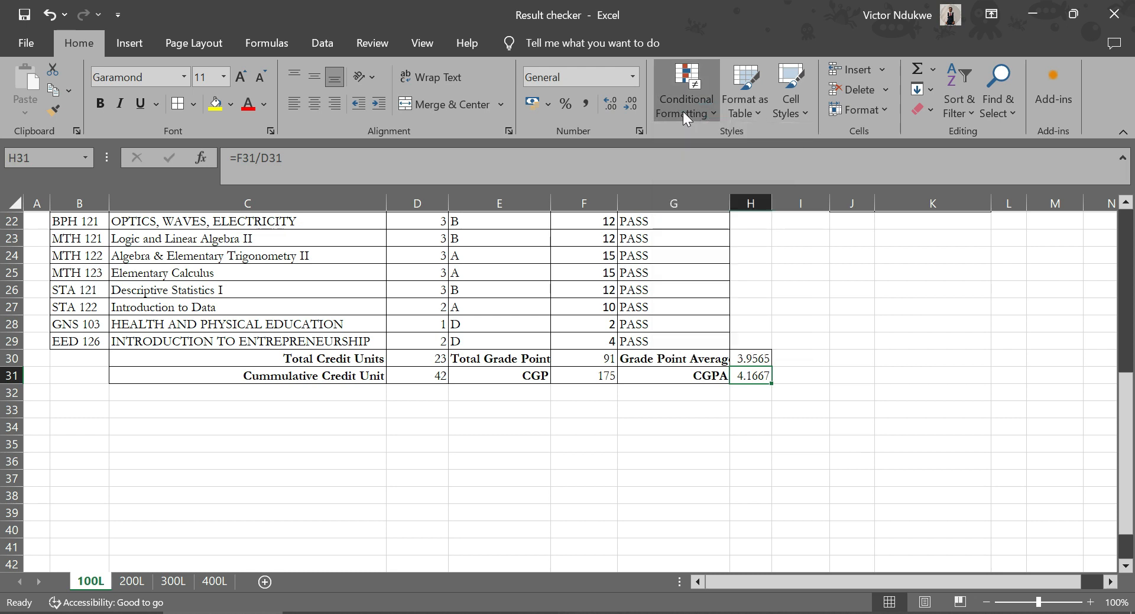
pyautogui.click(776, 108)
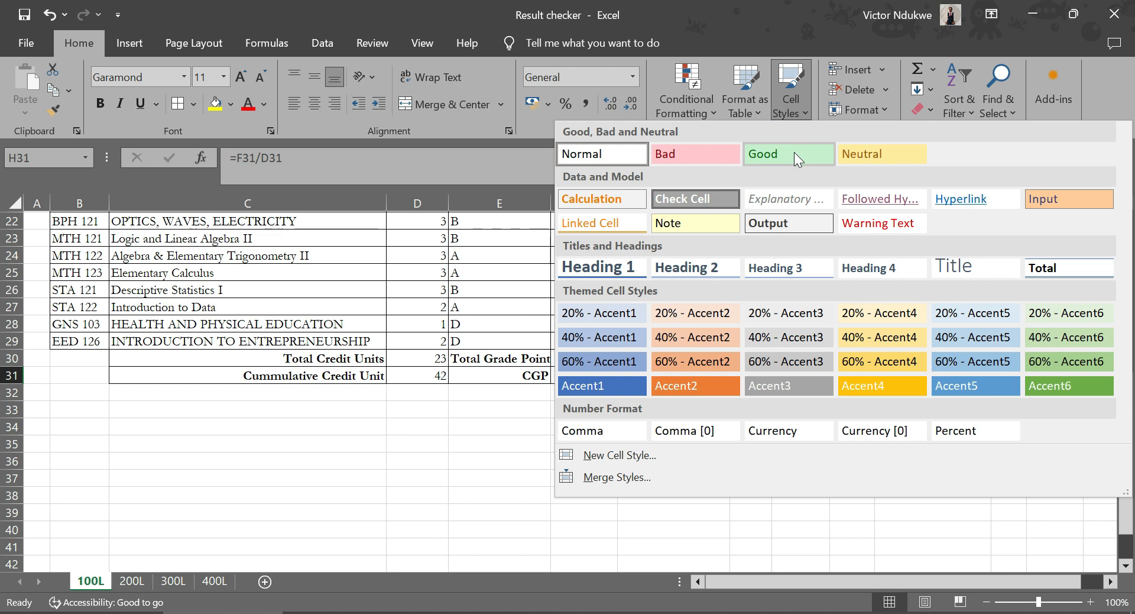
pyautogui.click(794, 151)
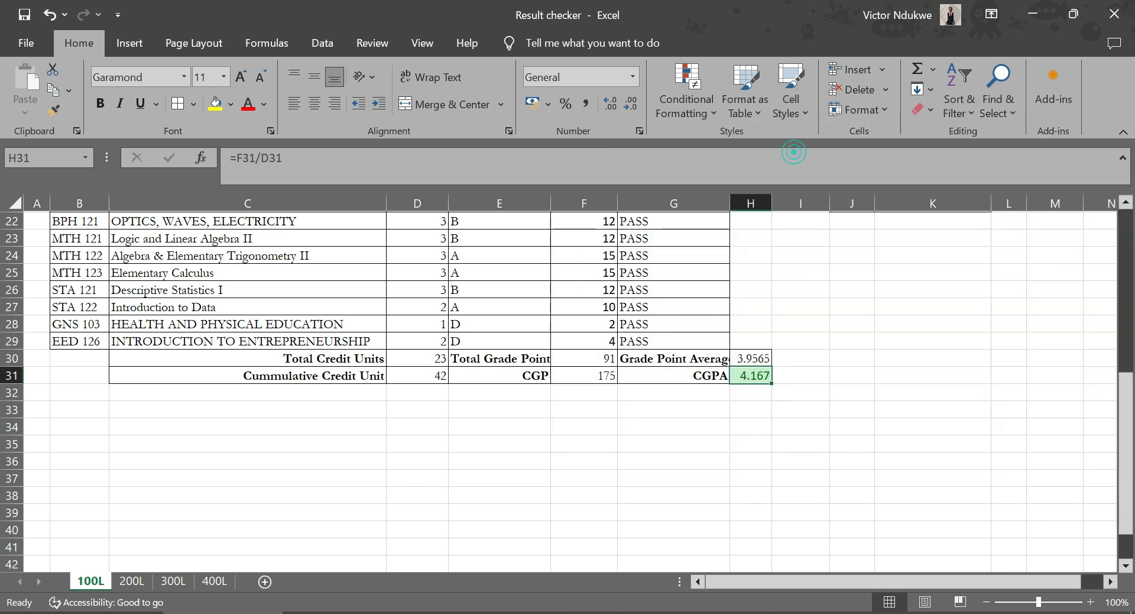
pyautogui.click(801, 460)
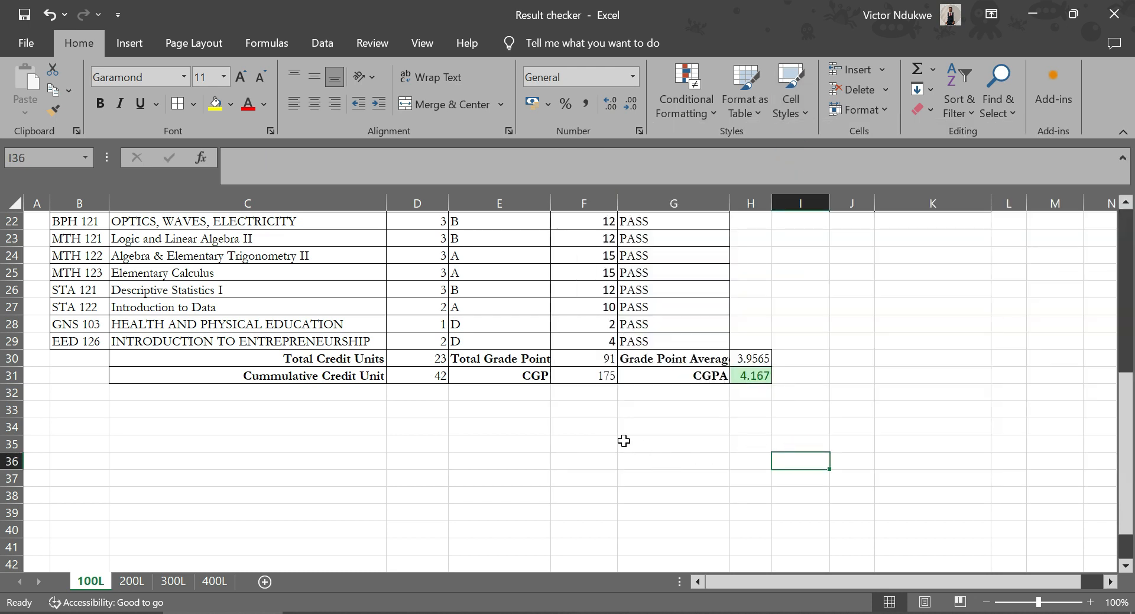
# Review the 100L results, open the 200L sheet and examine its grade point and remark formulas in F6 and G6
pyautogui.scroll(6, 595, 413)
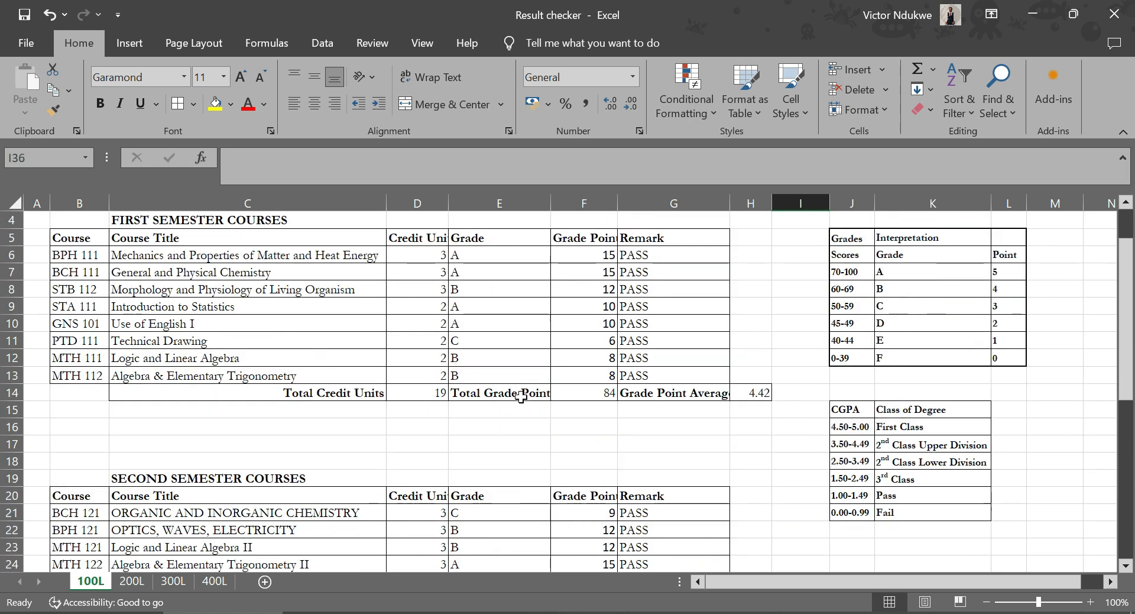
pyautogui.scroll(-3, 516, 392)
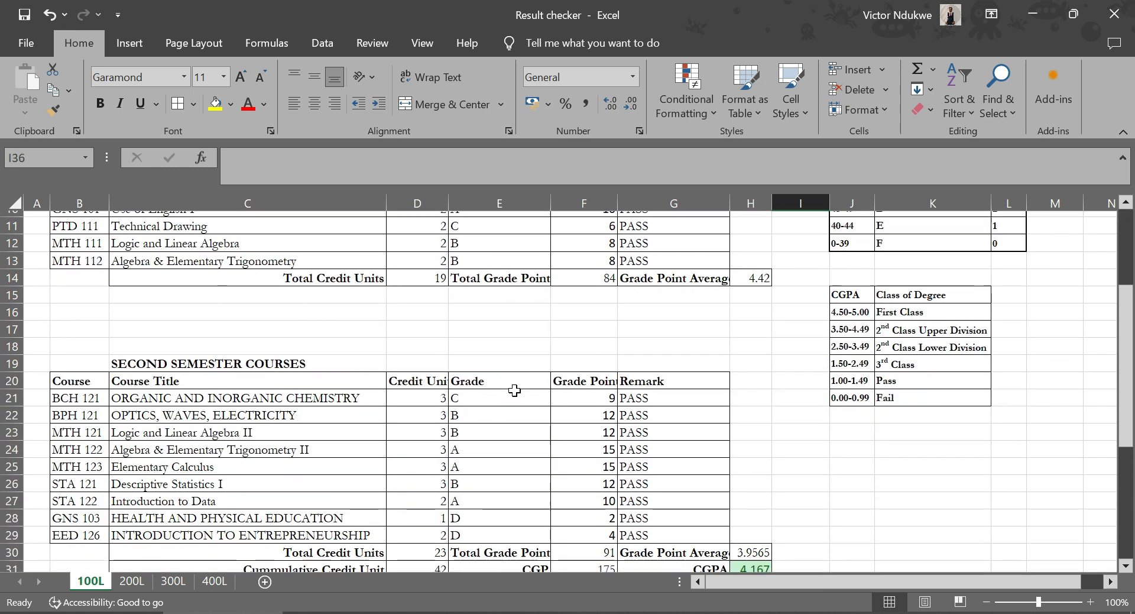
pyautogui.scroll(-2, 515, 390)
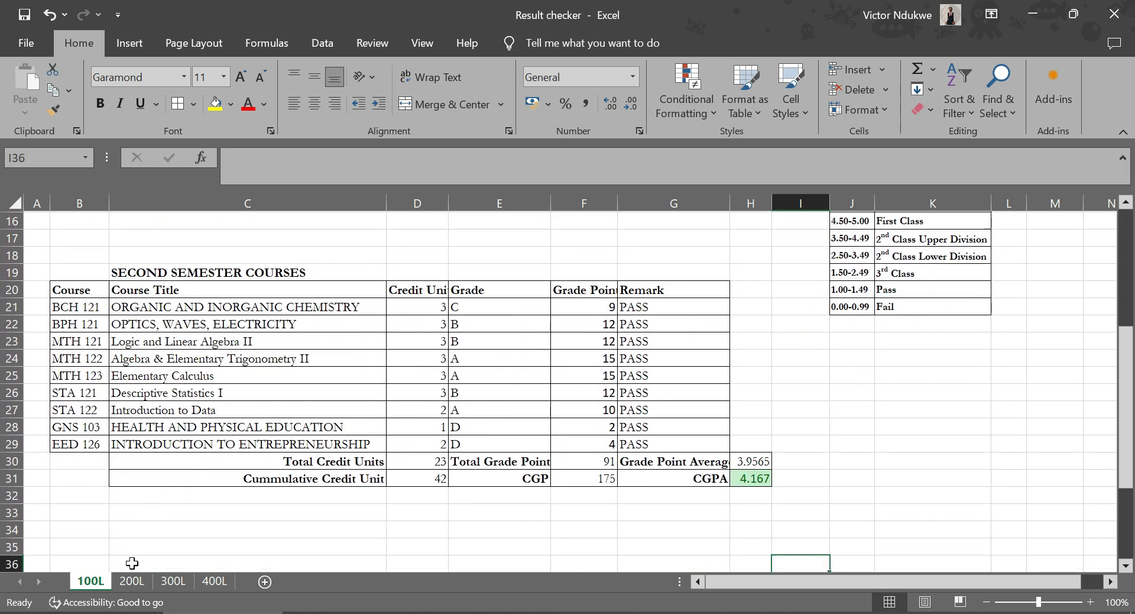
pyautogui.click(132, 582)
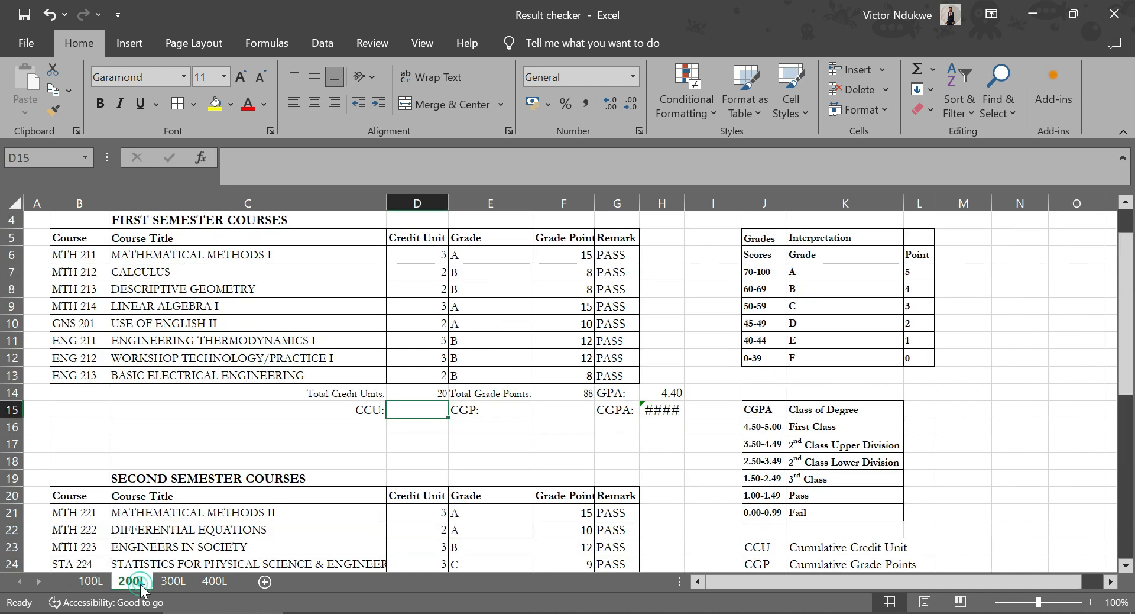
pyautogui.scroll(1, 474, 458)
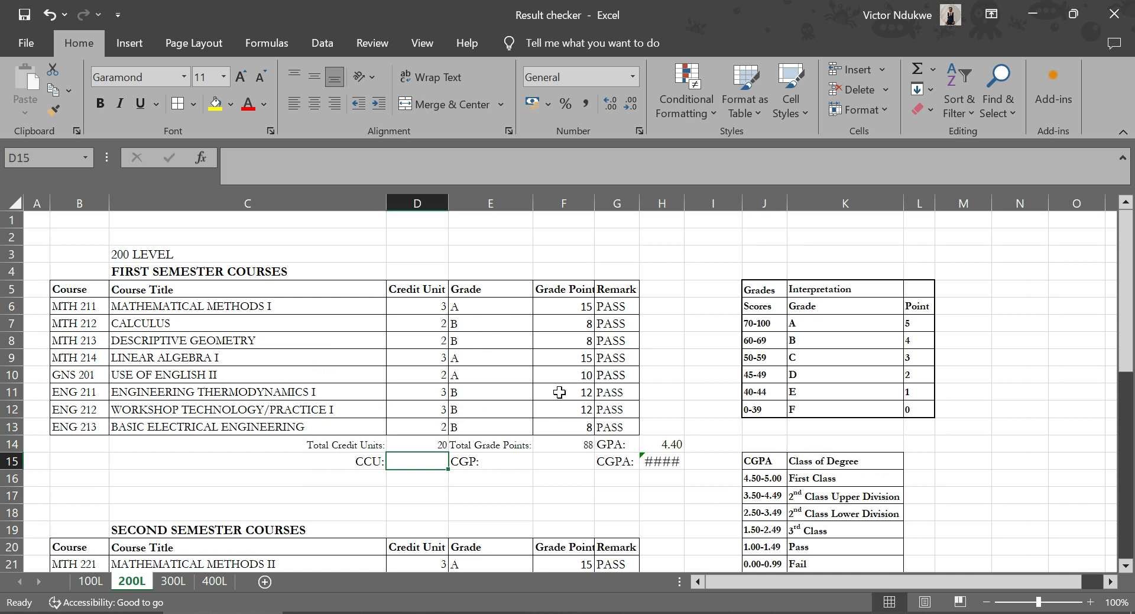
pyautogui.click(570, 308)
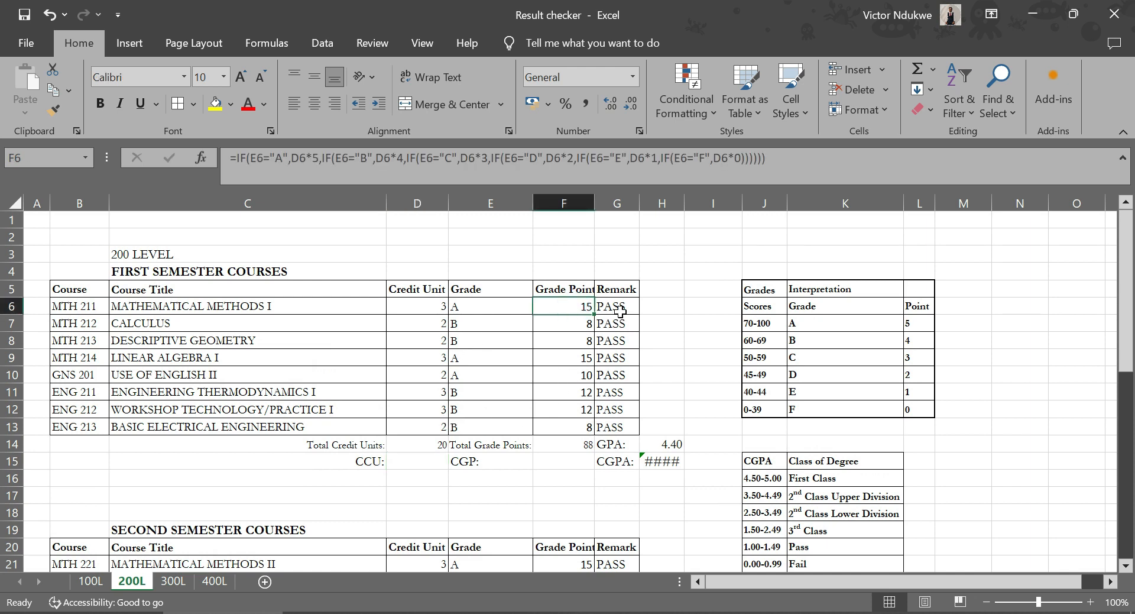
pyautogui.click(618, 308)
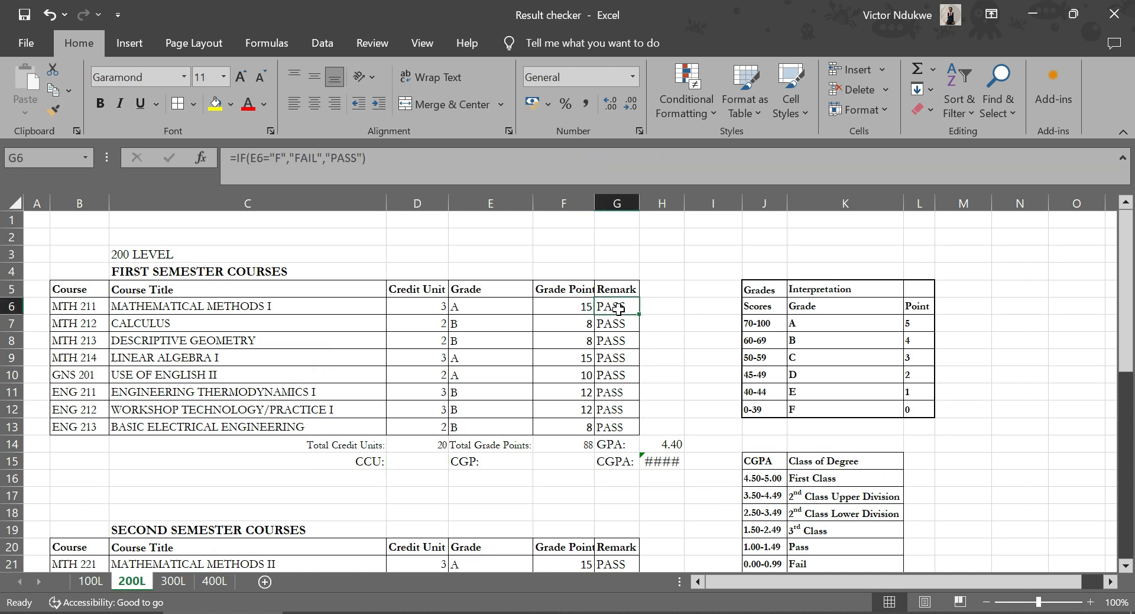
pyautogui.scroll(-1, 584, 383)
pyautogui.scroll(-1, 584, 383)
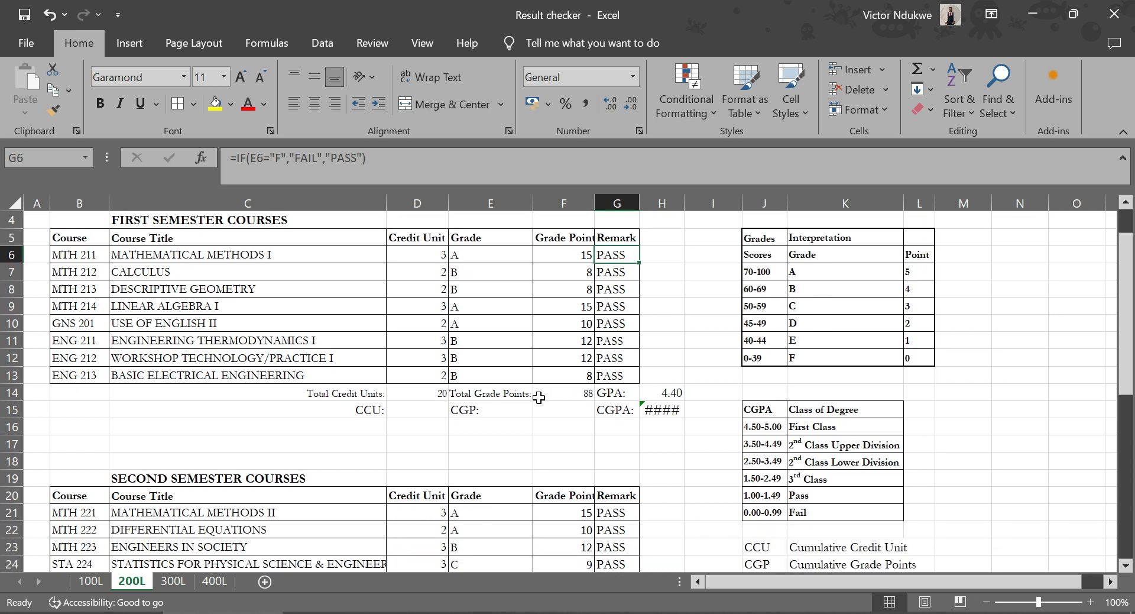
pyautogui.scroll(-1, 539, 397)
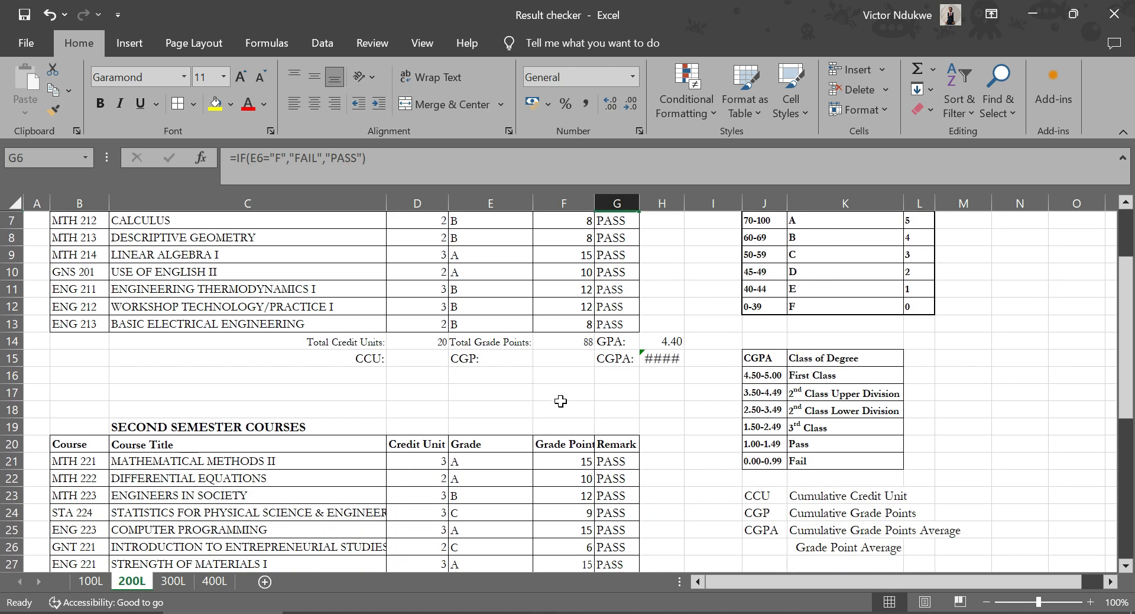
# Examine the empty CCU cell D15 on the 200L sheet and the cumulative credit unit formula in D31 on 100L
pyautogui.click(414, 356)
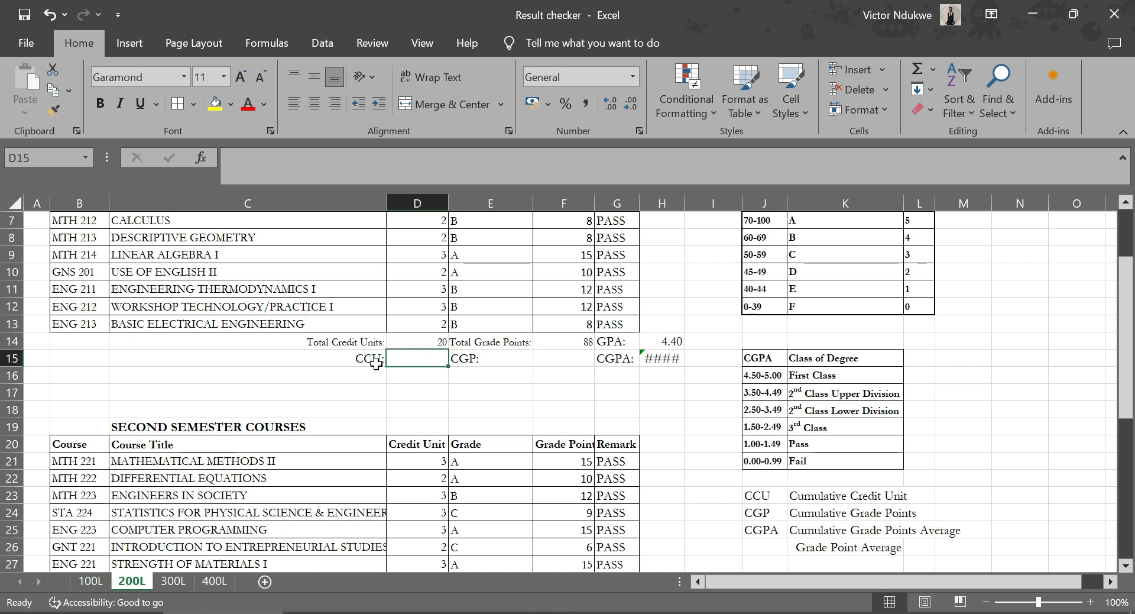
pyautogui.scroll(1, 377, 319)
pyautogui.scroll(1, 377, 319)
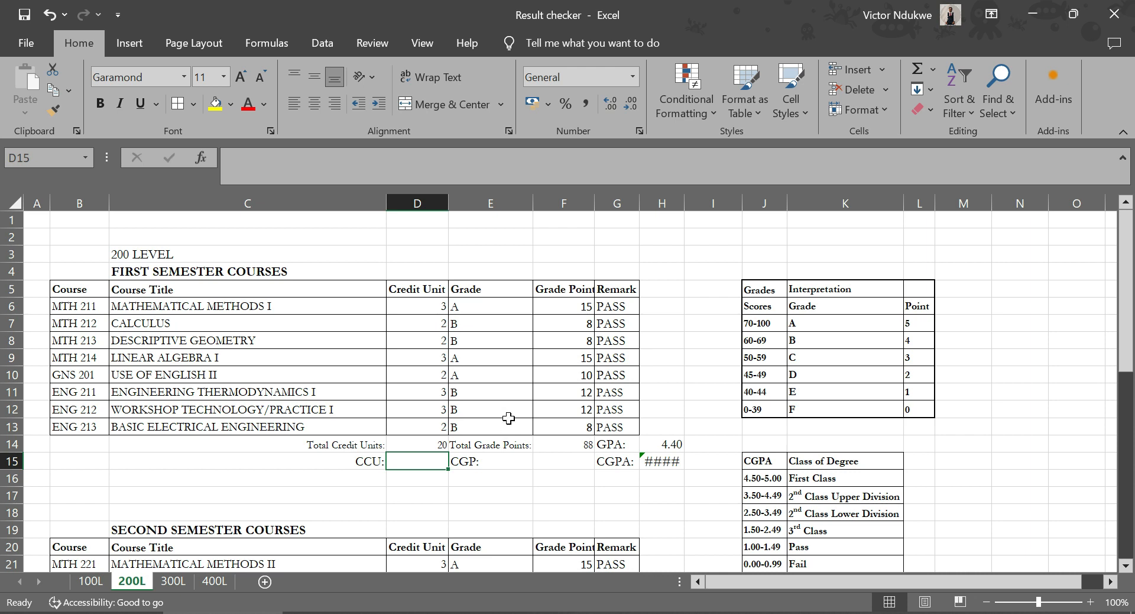
pyautogui.click(95, 581)
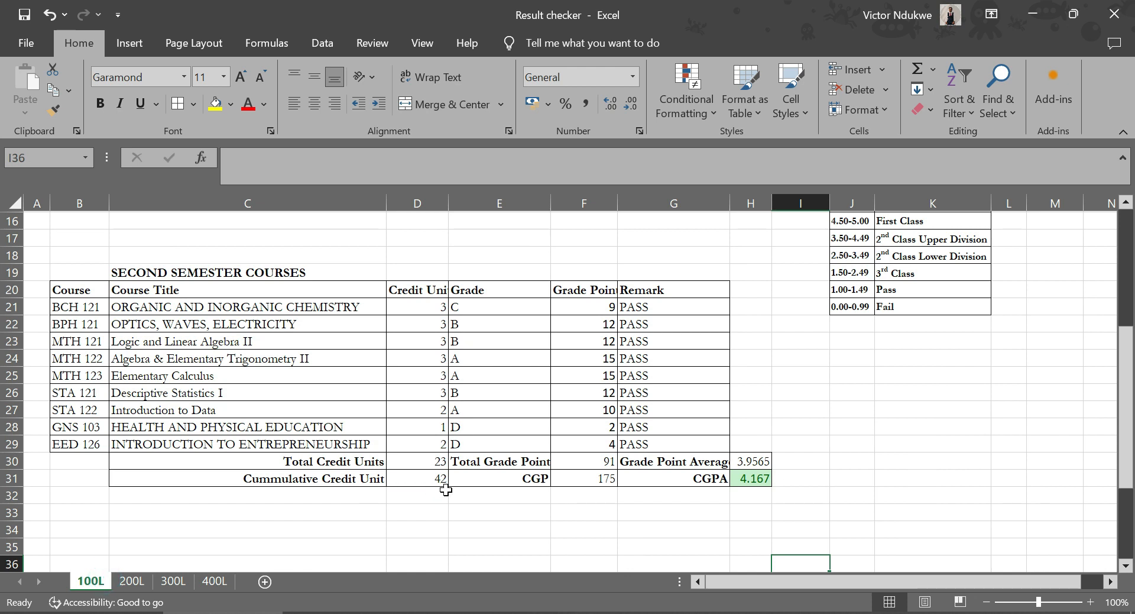
pyautogui.click(132, 581)
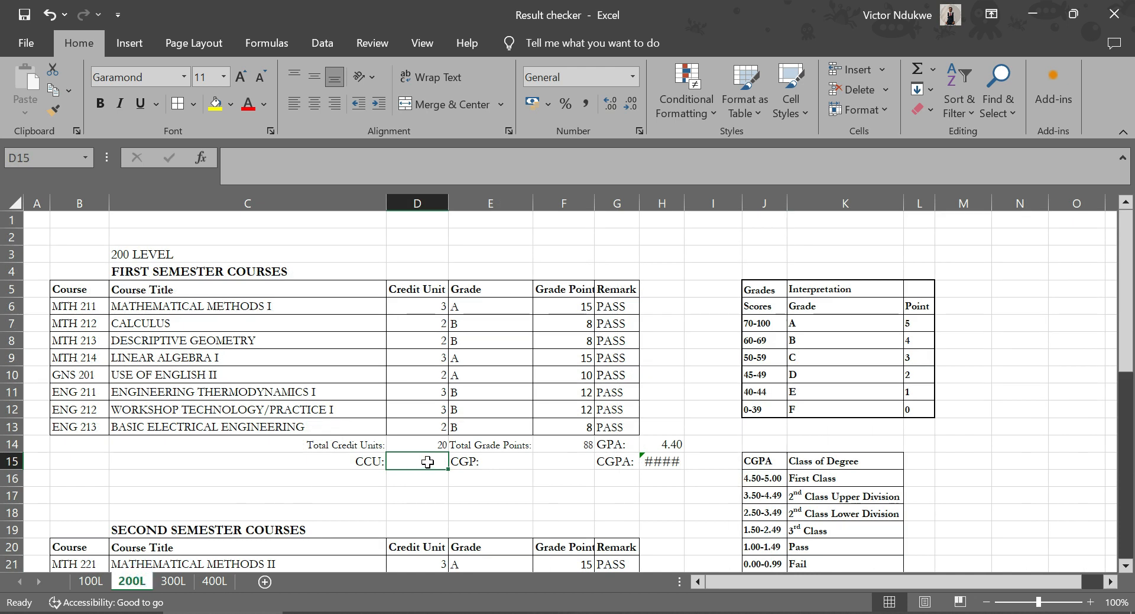
pyautogui.click(90, 580)
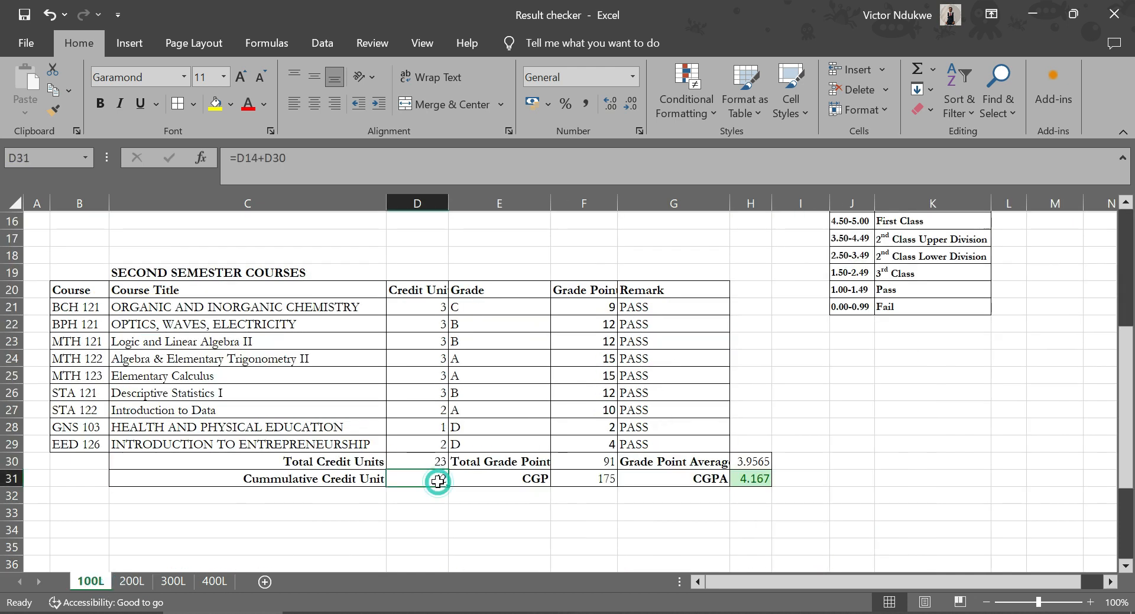
pyautogui.click(132, 580)
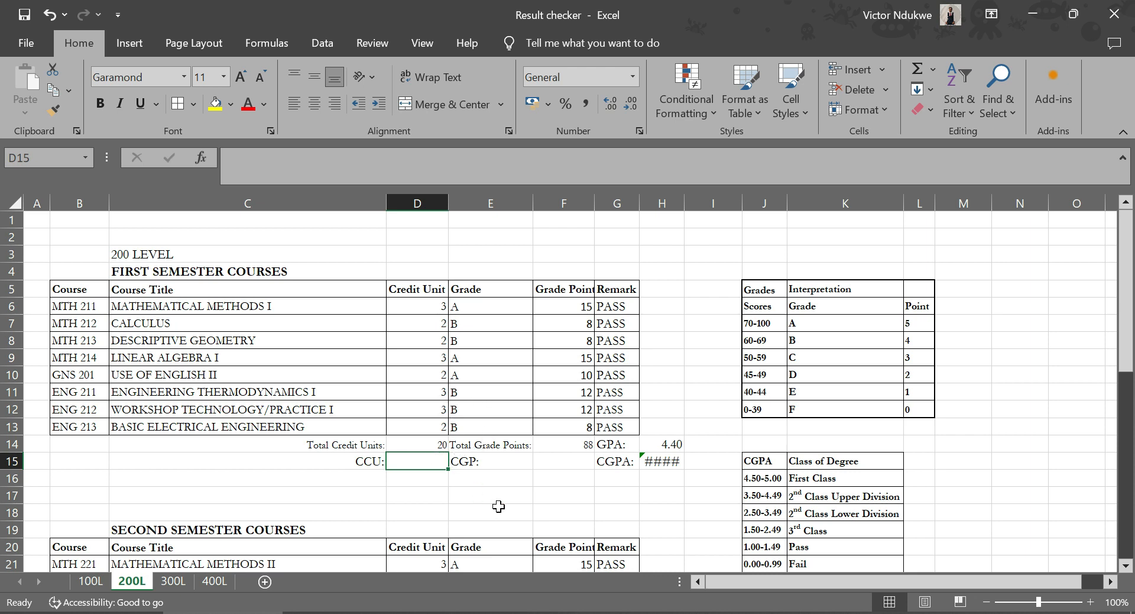
# Enter the formula ='100L'!D31+'200L'!D14 for the first semester CCU in D15 of the 200L sheet and check its 100L source cell
pyautogui.write('=')
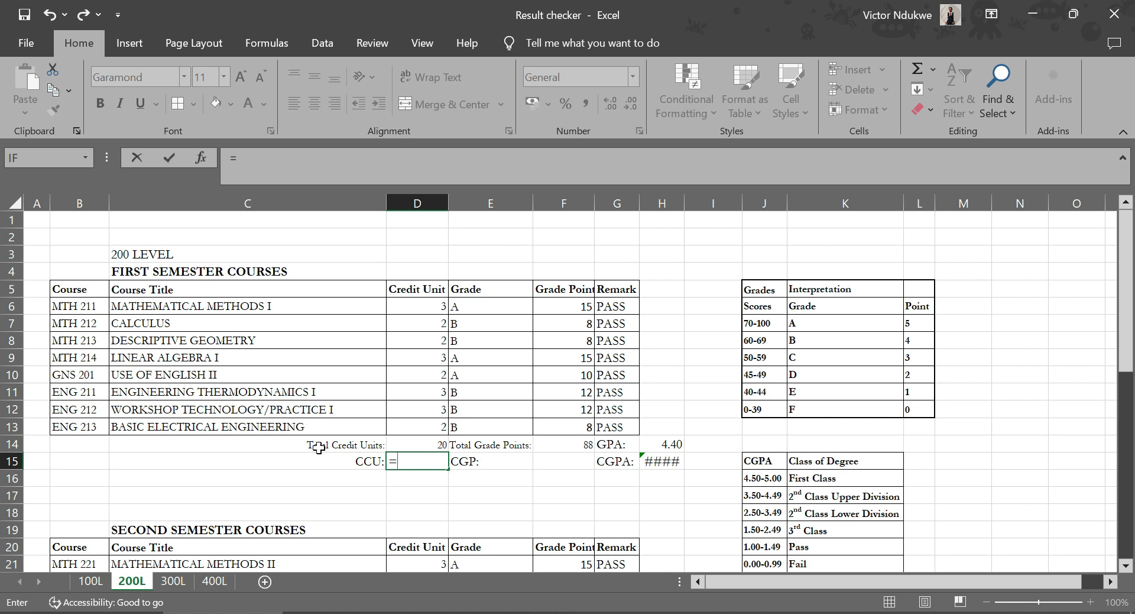
pyautogui.click(92, 582)
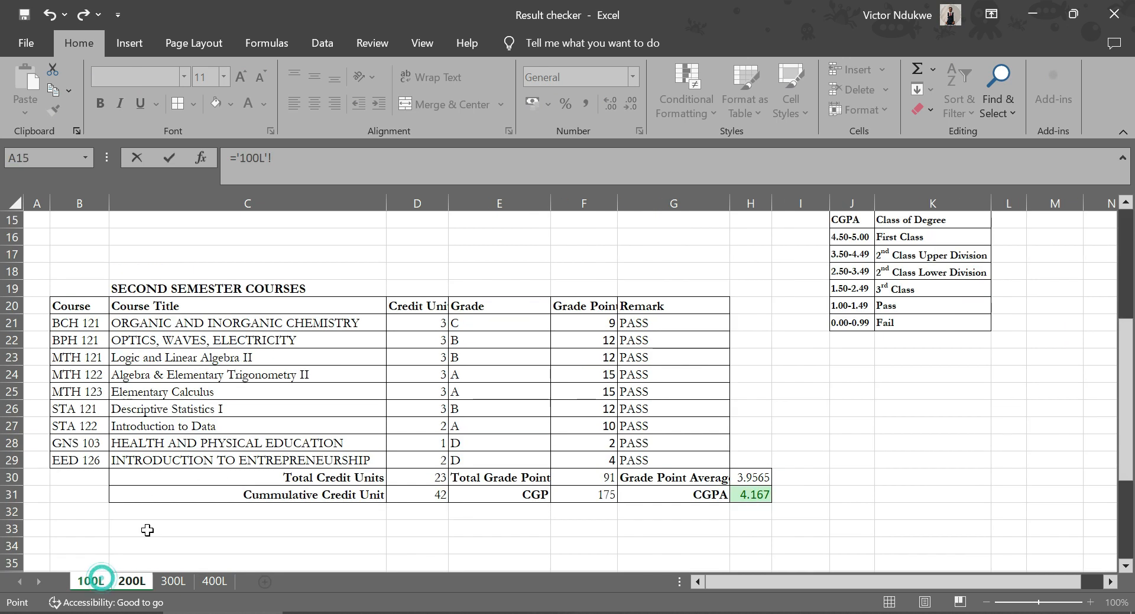
pyautogui.click(438, 494)
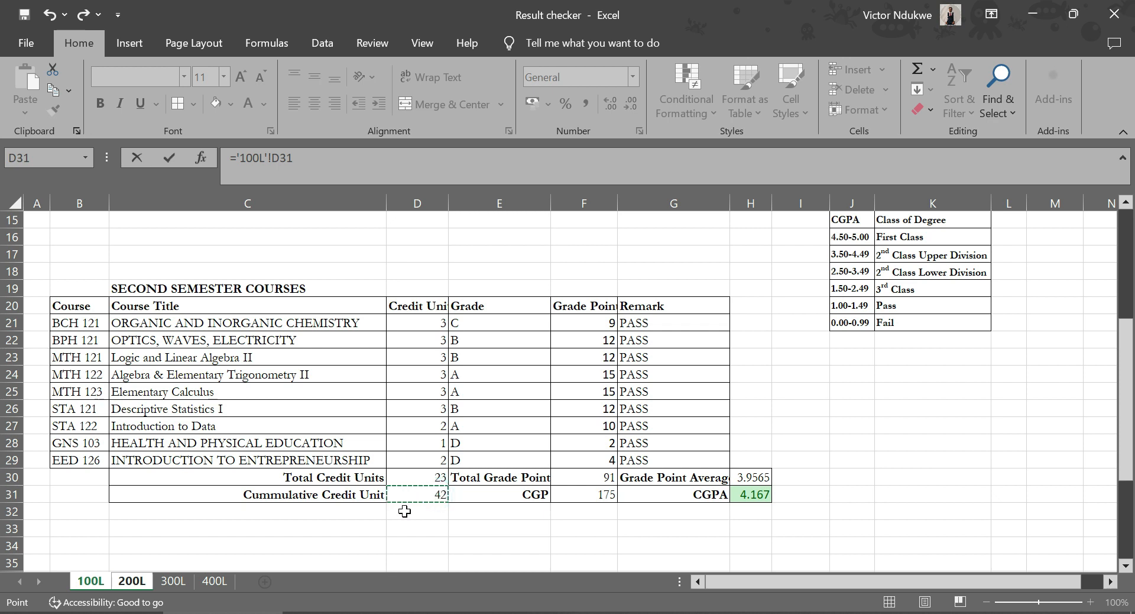
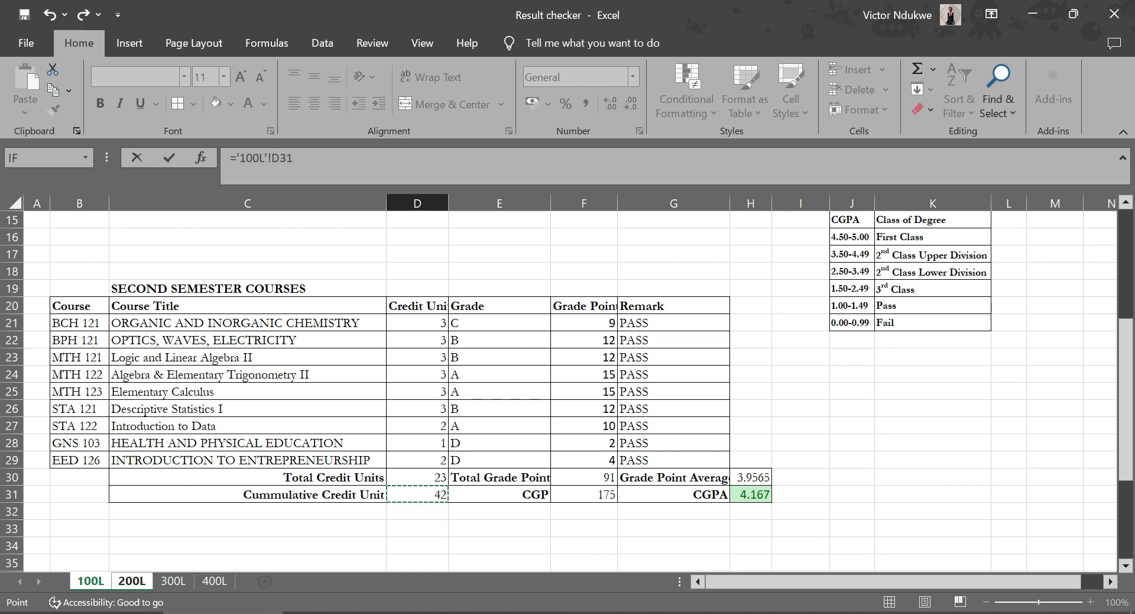
pyautogui.click(131, 581)
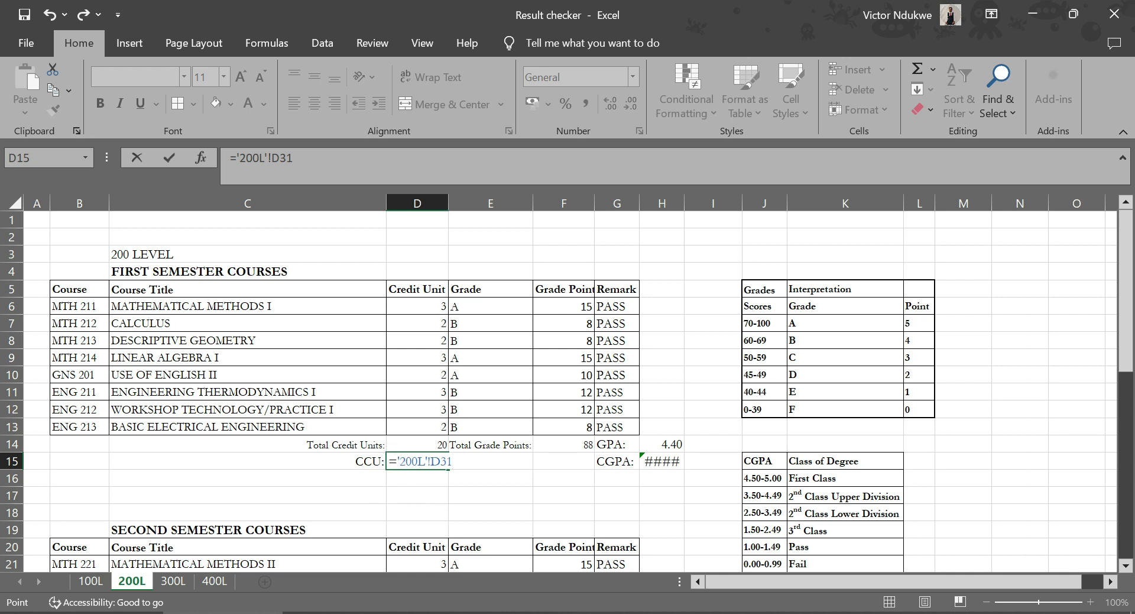
pyautogui.write('+')
pyautogui.click(425, 444)
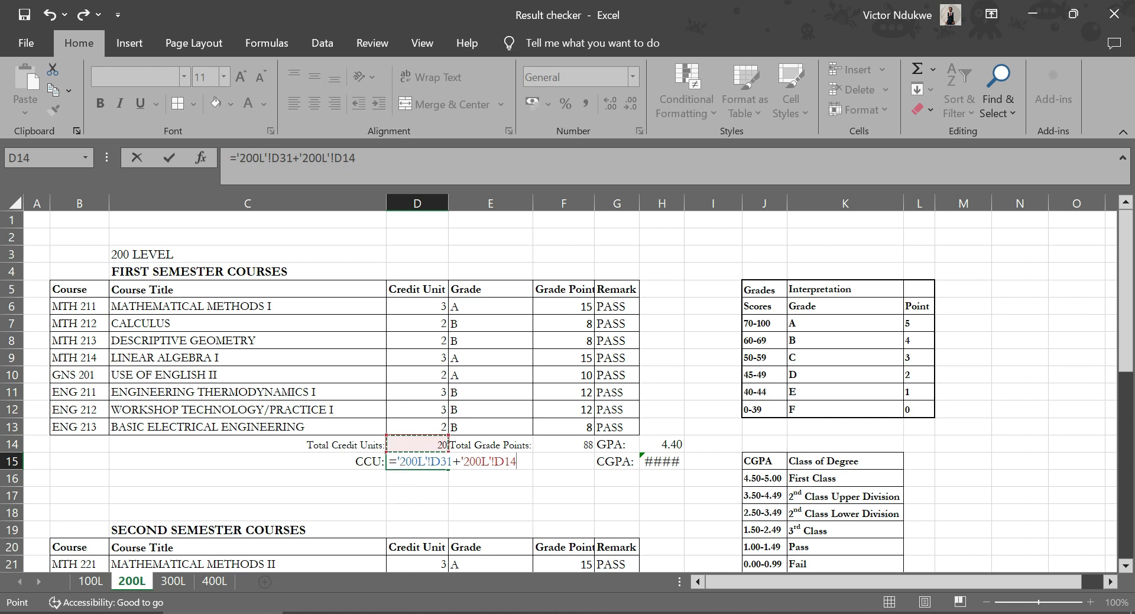
pyautogui.click(402, 462)
pyautogui.press('BackSpace')
pyautogui.write('1')
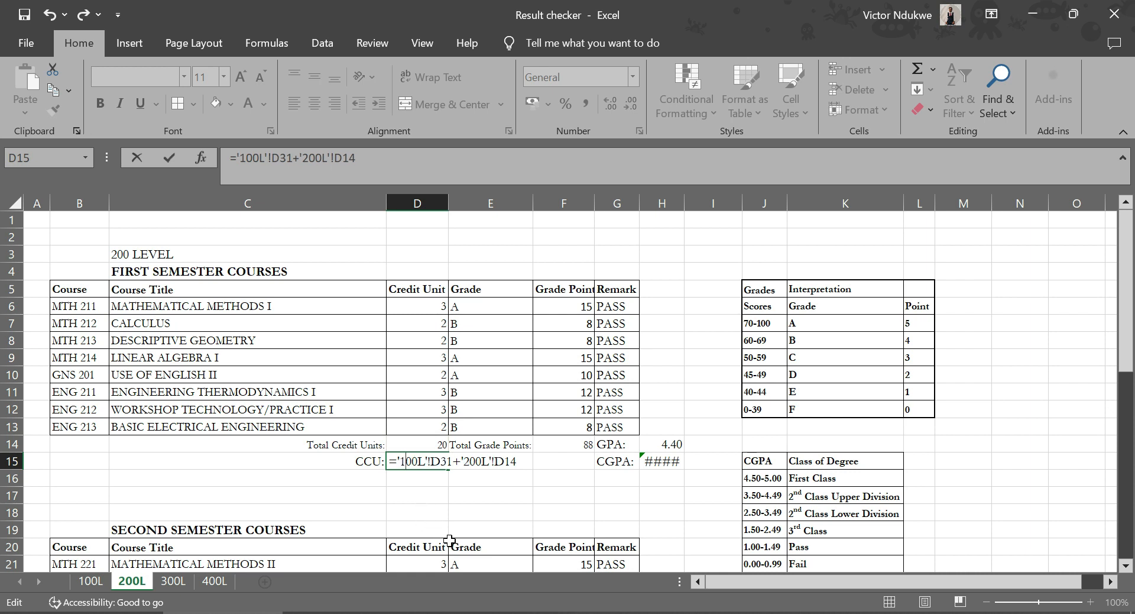
pyautogui.press('Return')
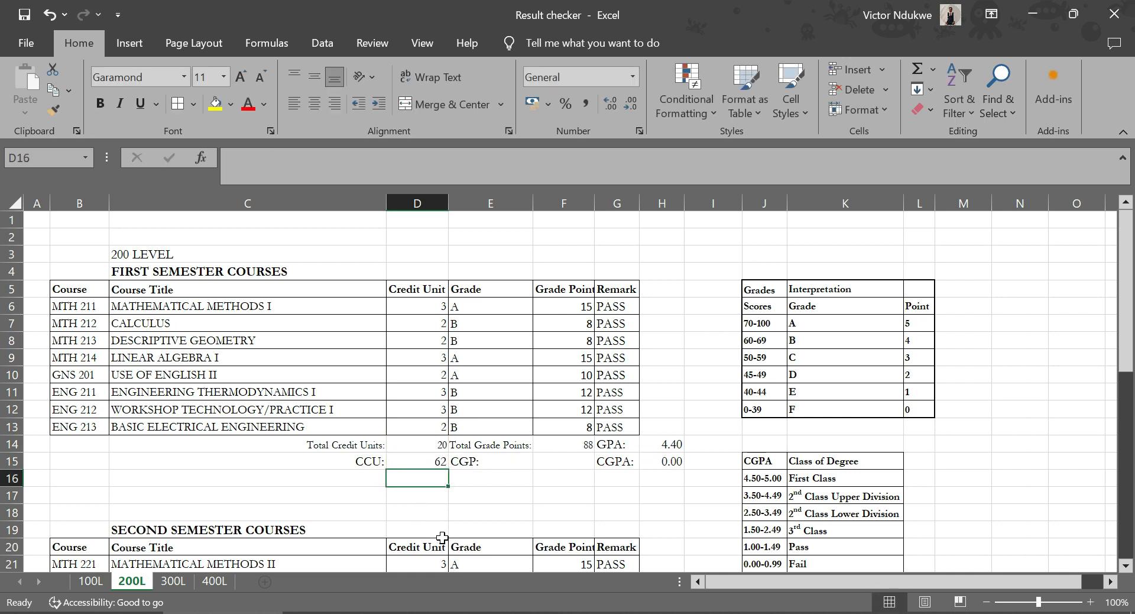
pyautogui.click(414, 466)
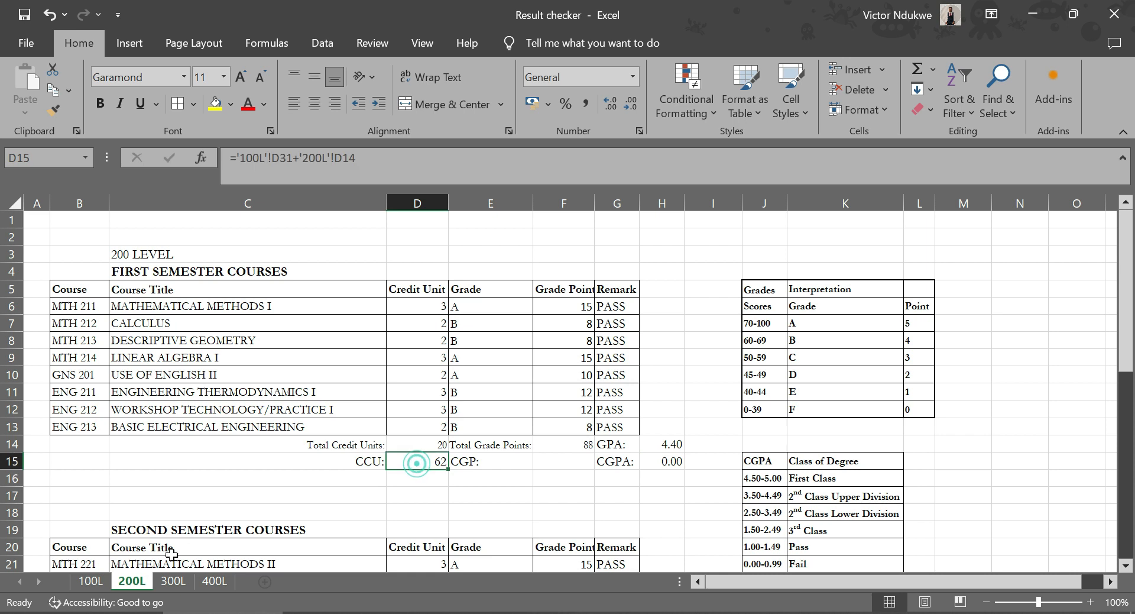
pyautogui.click(92, 581)
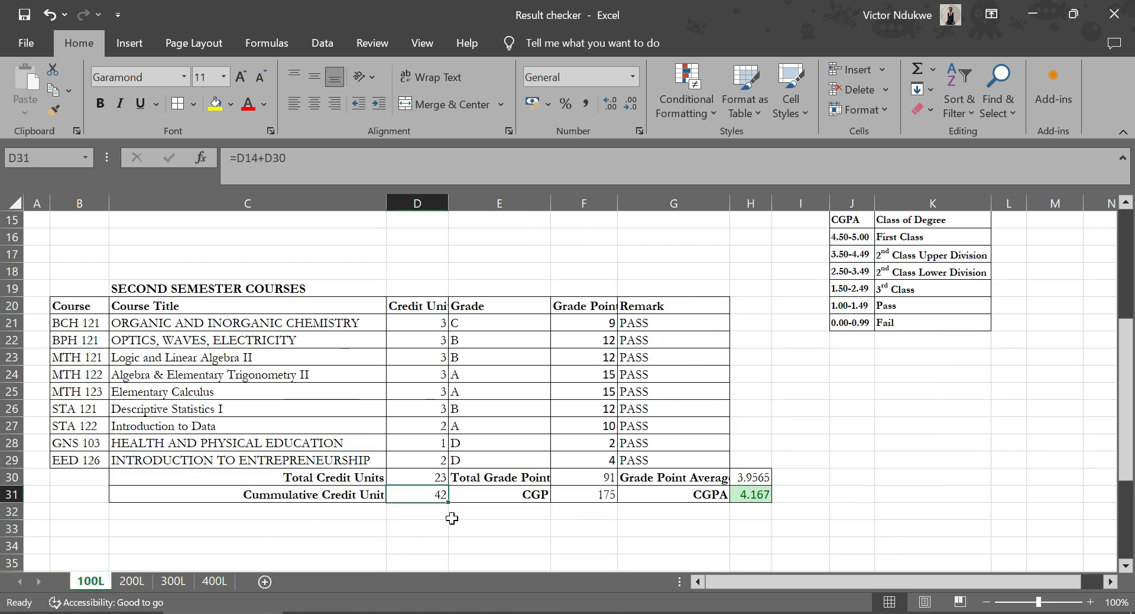
pyautogui.click(131, 581)
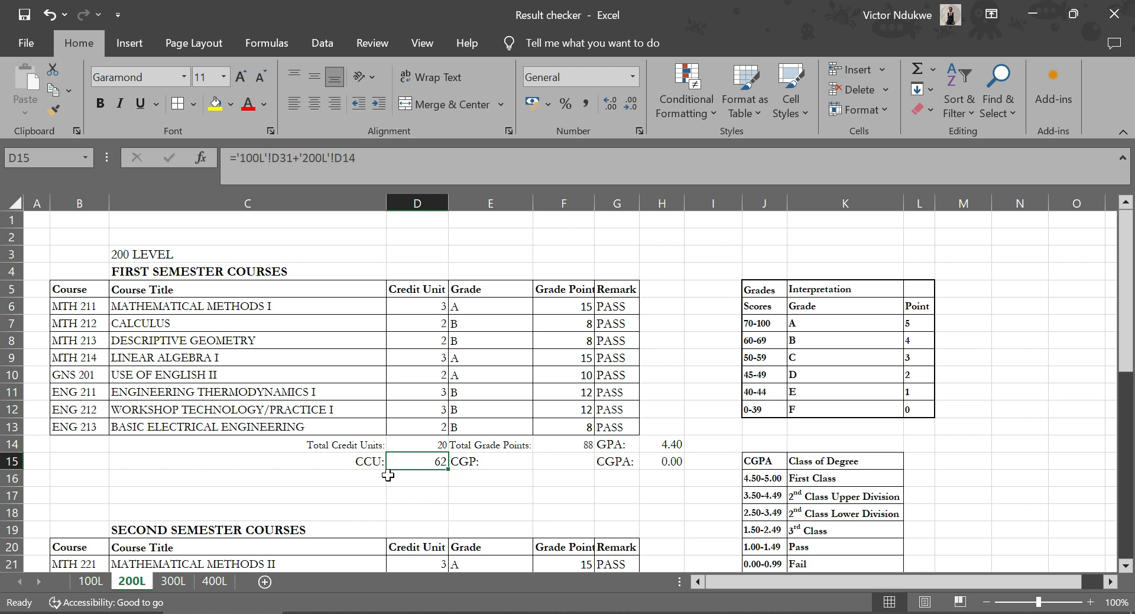
# Enter the formula =F14+'100L'!F31 for the first semester CGP in F15 of the 200L sheet
pyautogui.click(570, 460)
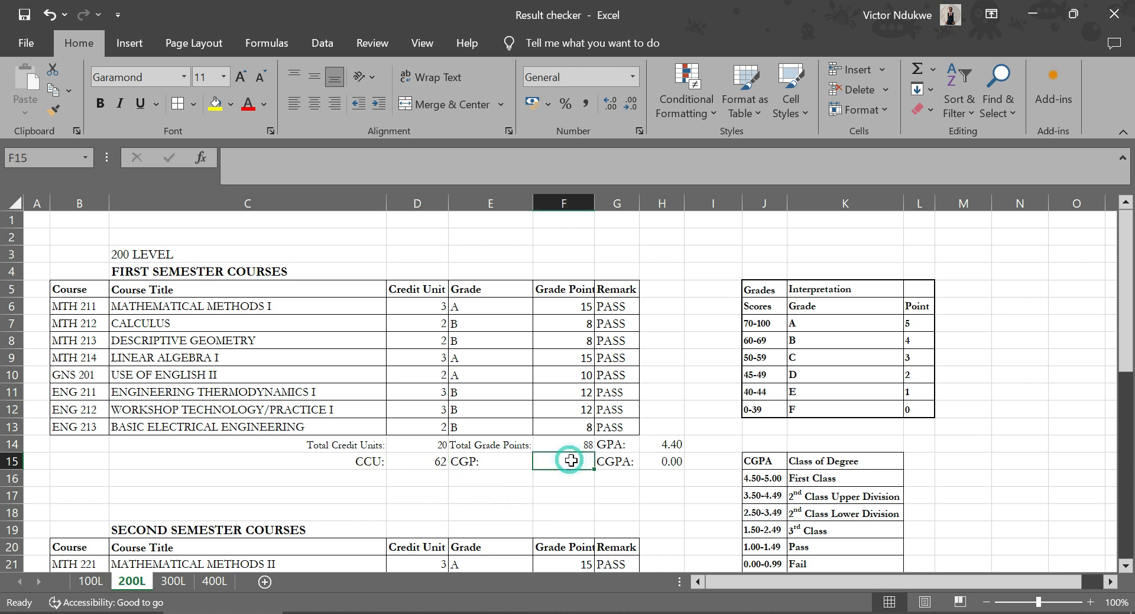
pyautogui.write('=')
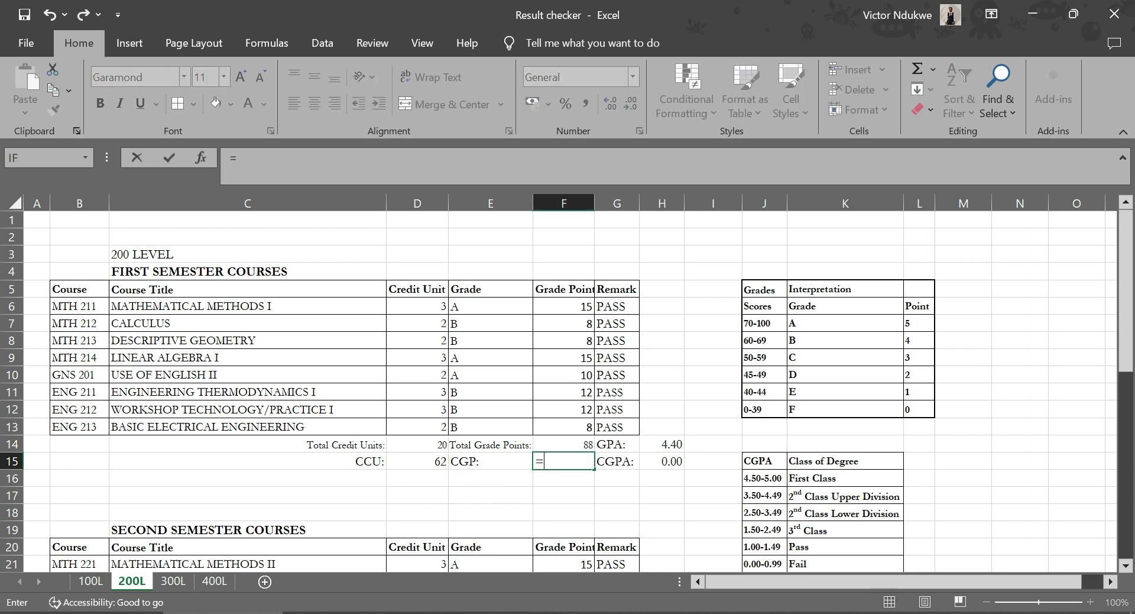
pyautogui.click(567, 449)
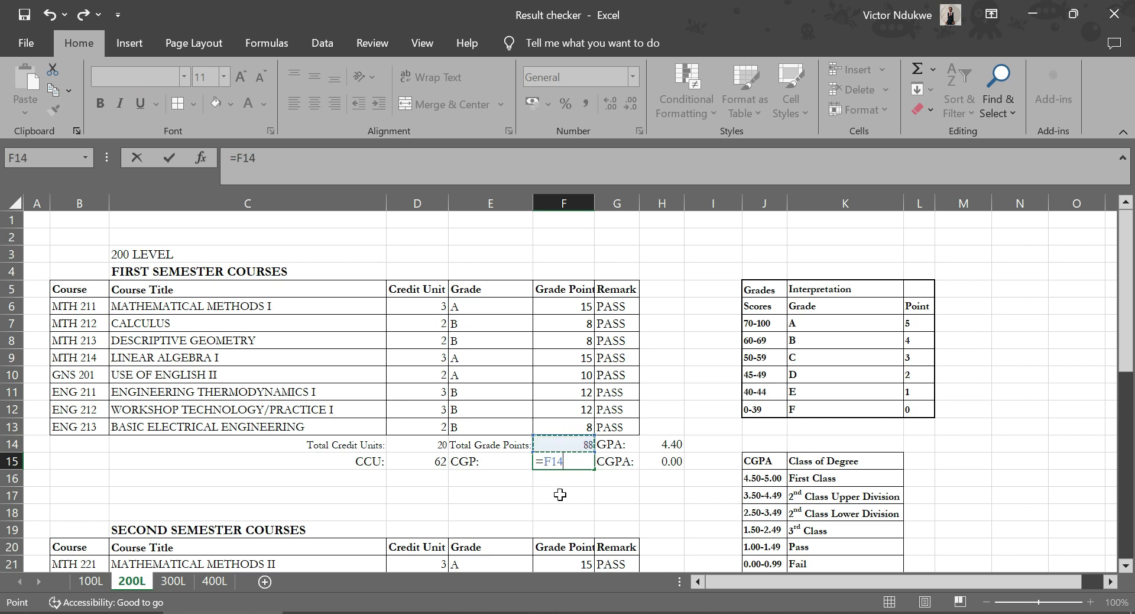
pyautogui.write('+')
pyautogui.click(91, 580)
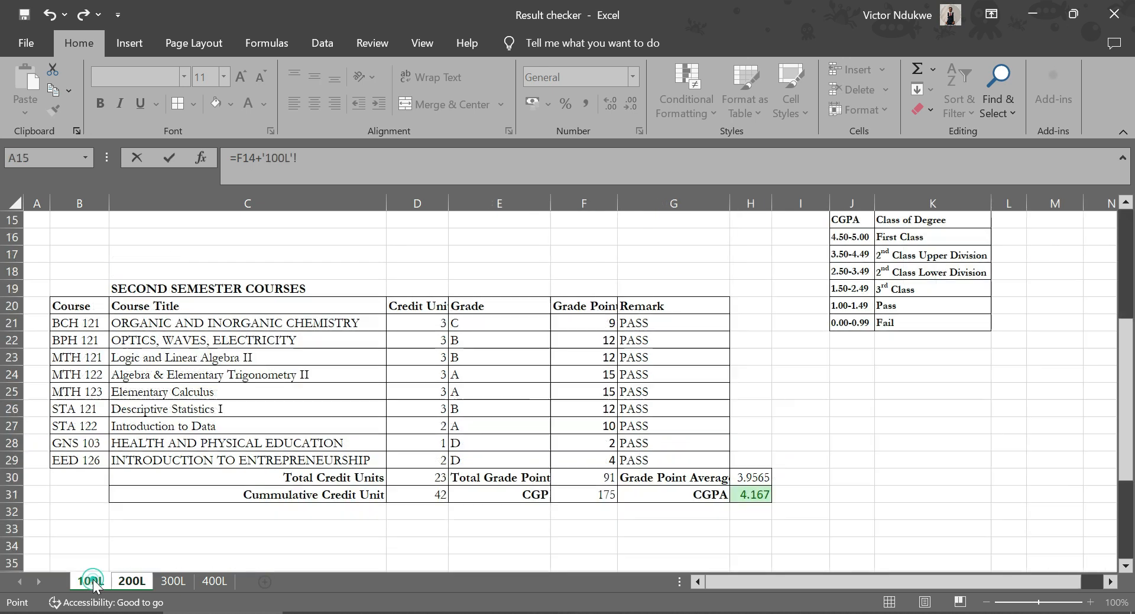
pyautogui.click(604, 498)
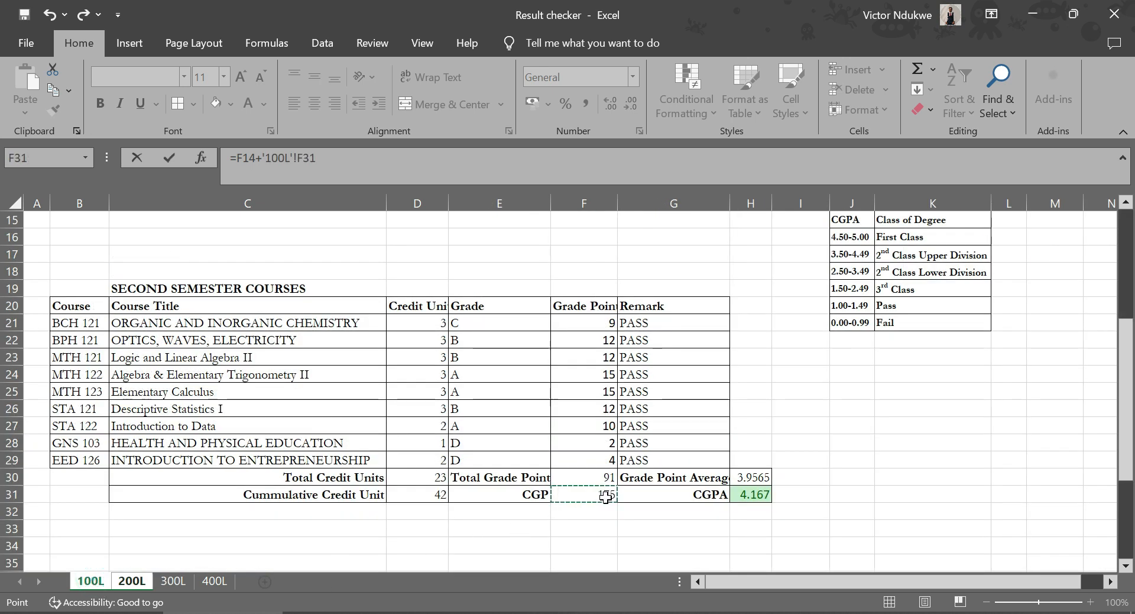
pyautogui.press('Return')
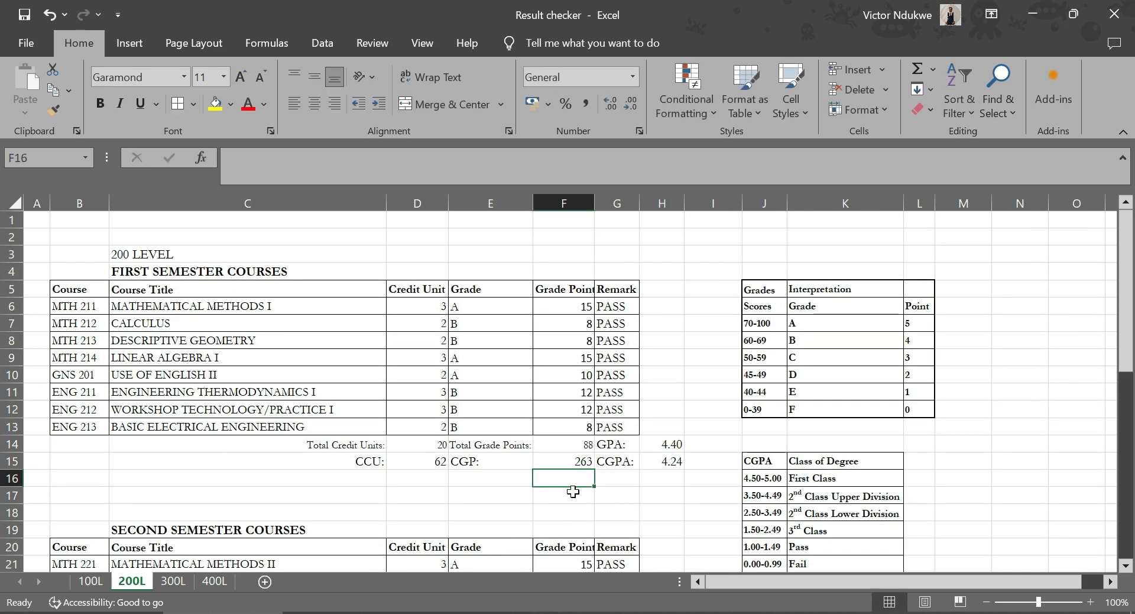
# Examine the 200L CGP formula in F15, its sources F14 and F31 of 100L, and the cumulative credit unit formula in D31 of 100L
pyautogui.click(583, 461)
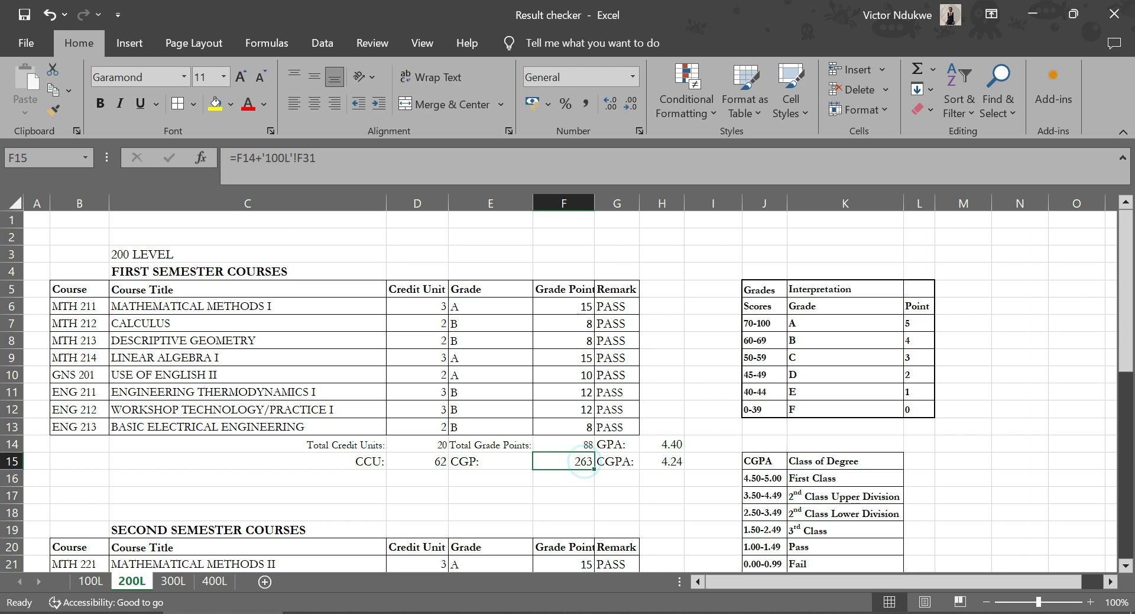
pyautogui.click(587, 442)
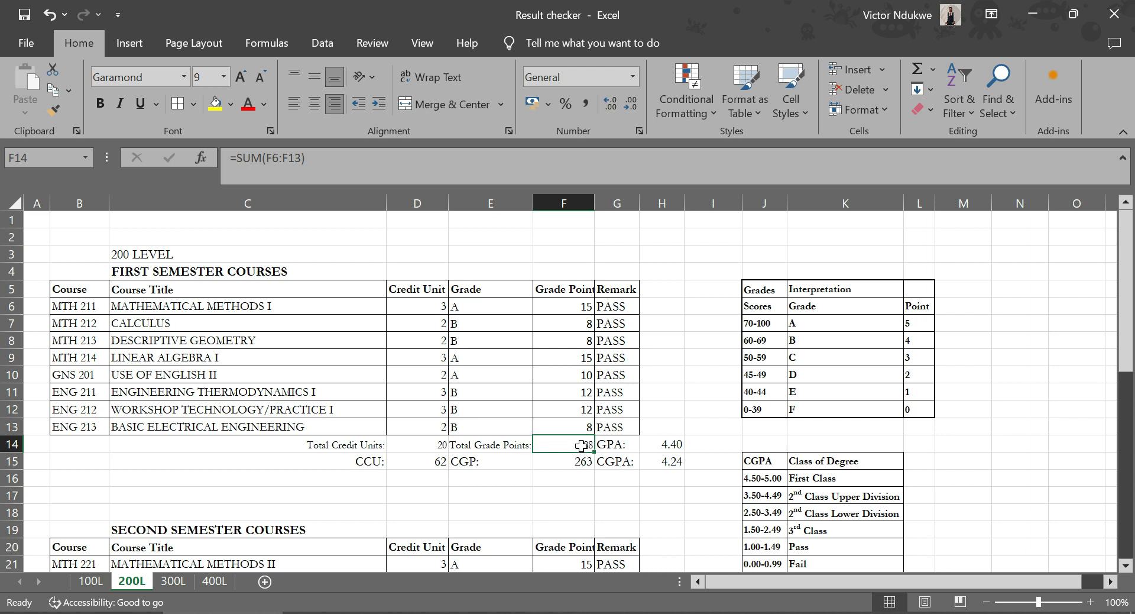
pyautogui.click(558, 462)
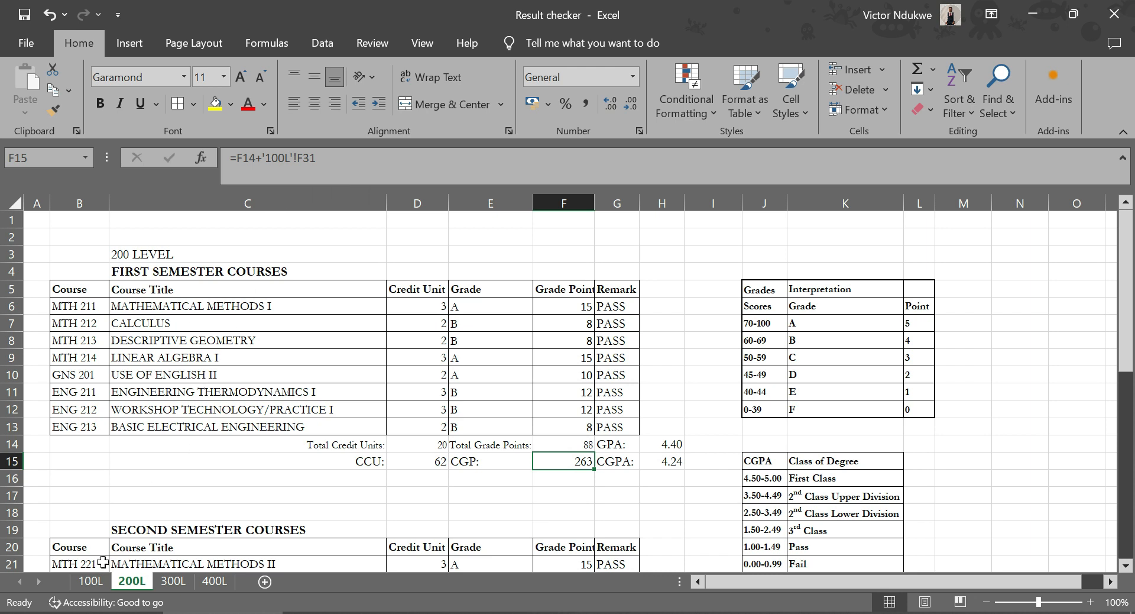
pyautogui.click(95, 581)
pyautogui.click(583, 494)
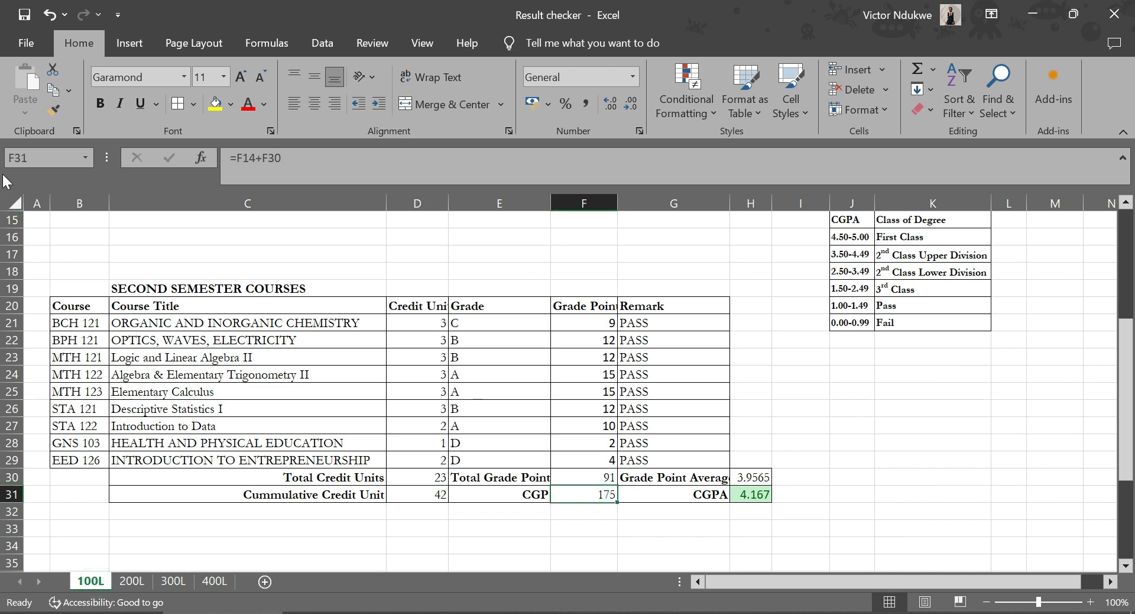
pyautogui.click(132, 581)
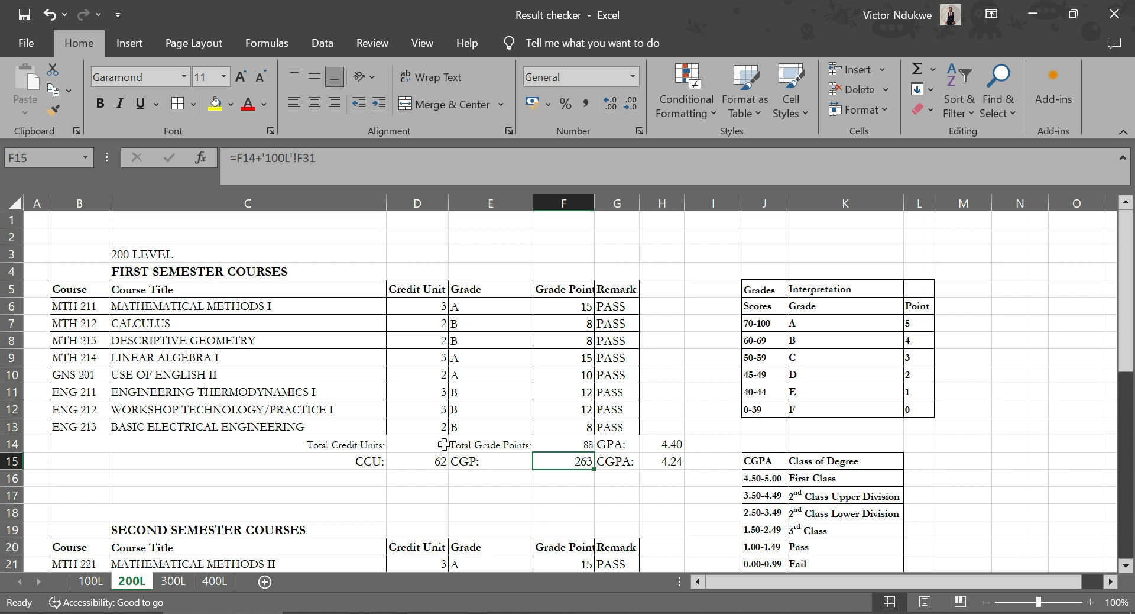
pyautogui.click(95, 581)
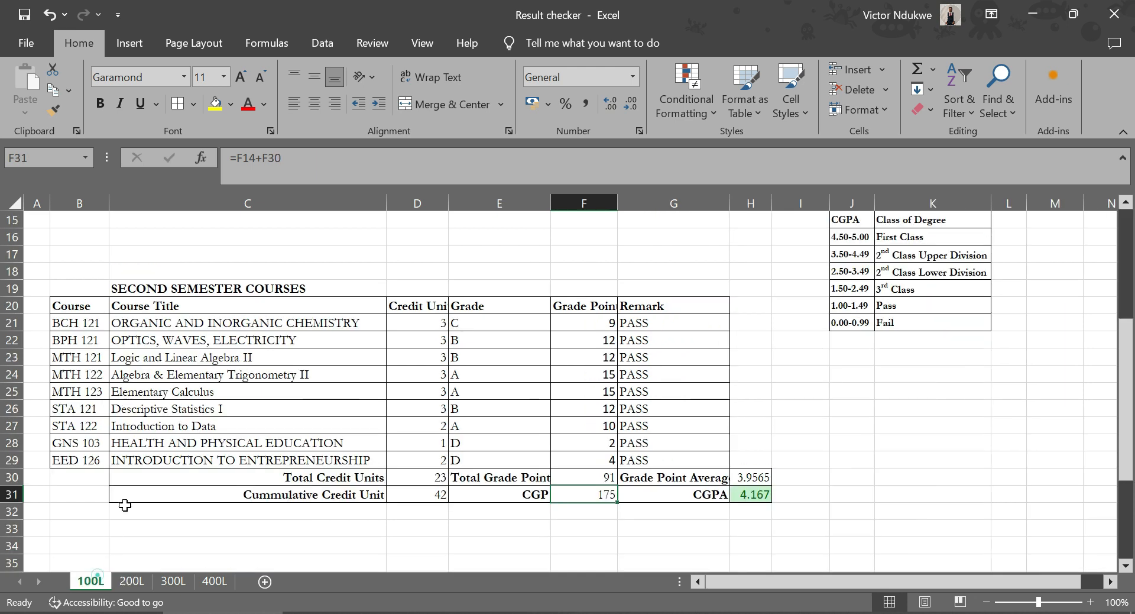
pyautogui.scroll(-3, 381, 474)
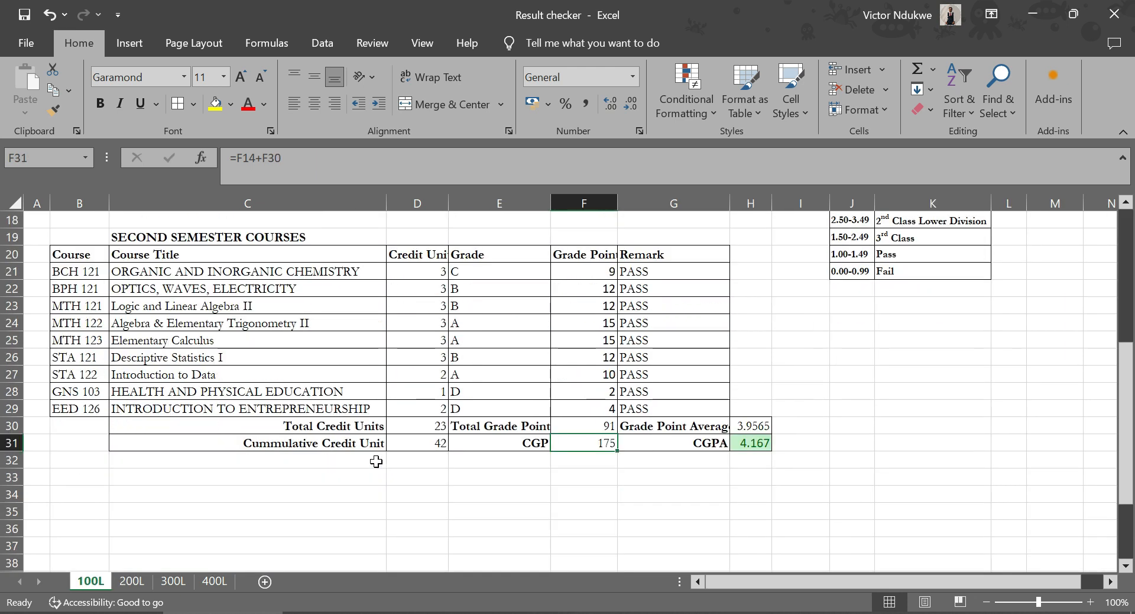
pyautogui.scroll(2, 385, 458)
pyautogui.scroll(-2, 408, 458)
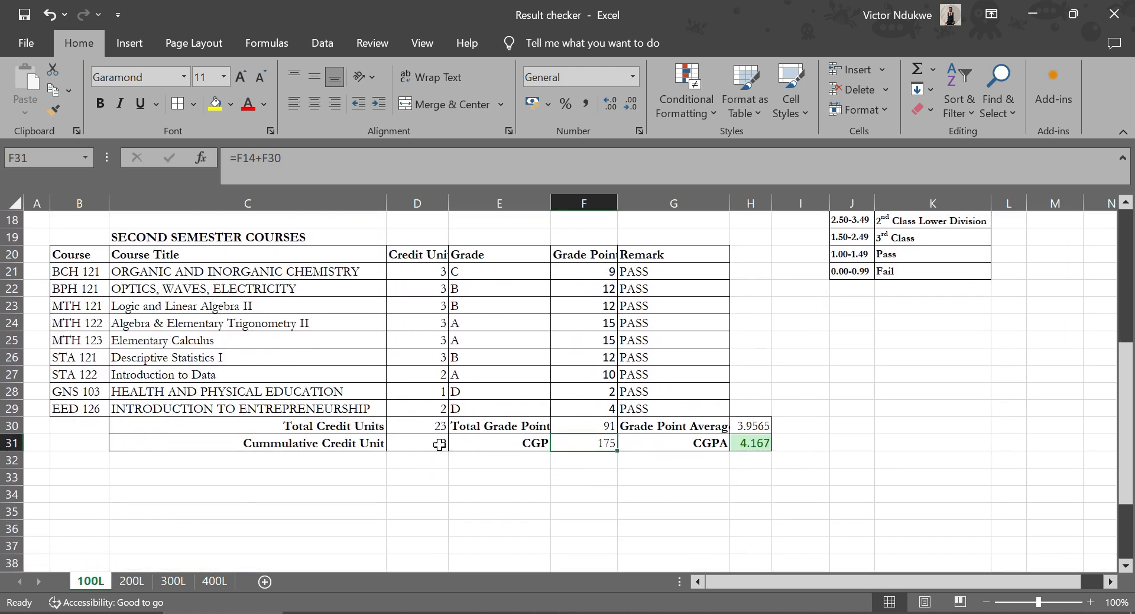
pyautogui.click(438, 443)
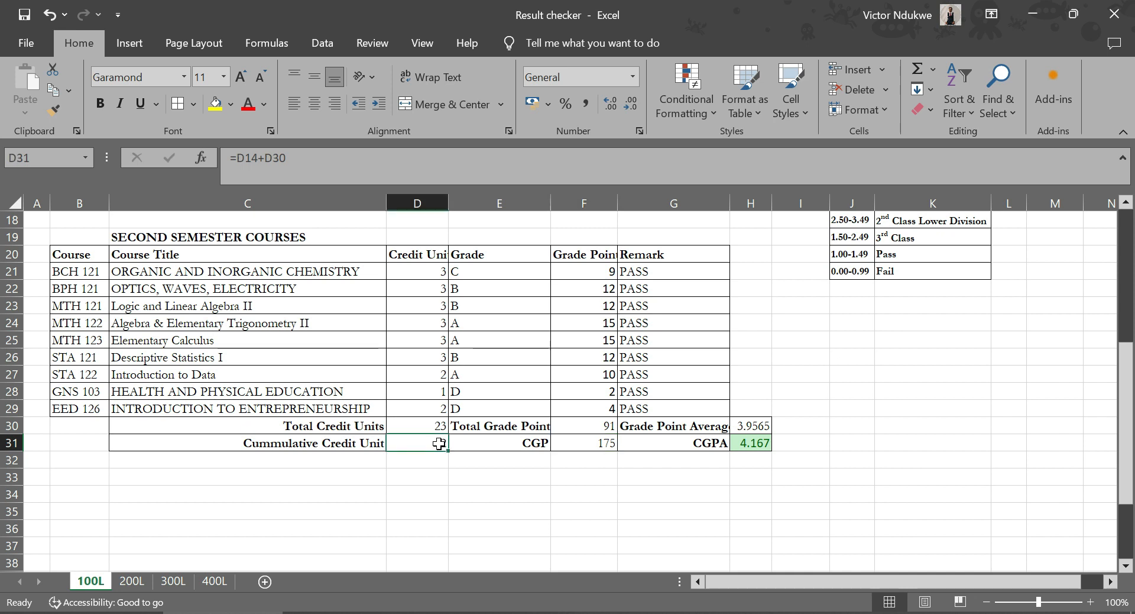
# Set the Technical Drawing credit unit in D11 of the 100L sheet to 1 and check the cumulative results on 100L and 200L
pyautogui.scroll(4, 430, 438)
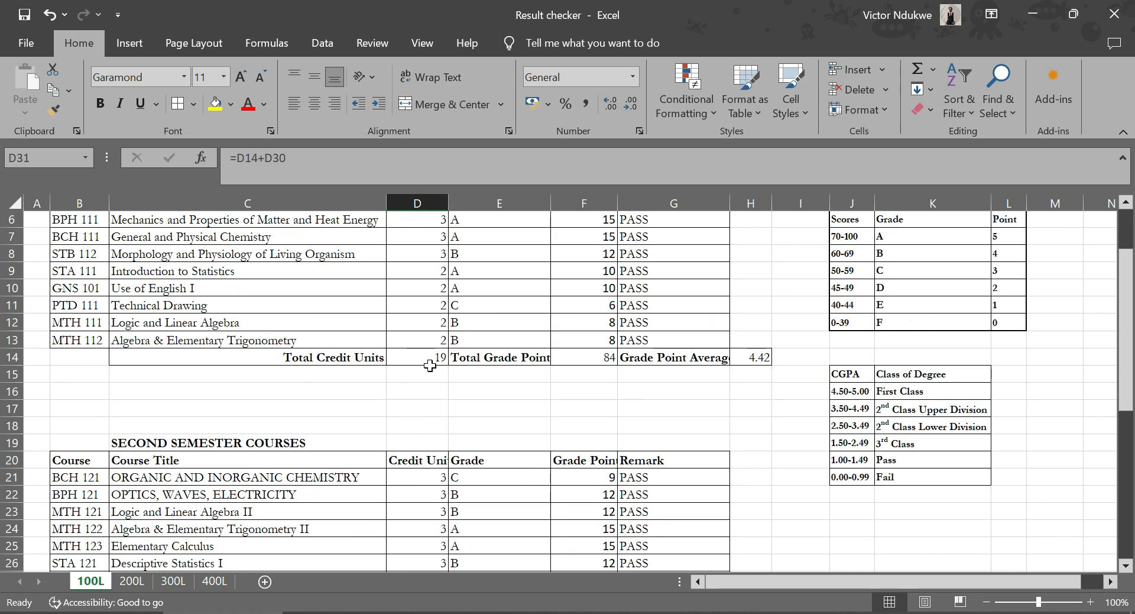
pyautogui.scroll(1, 419, 342)
pyautogui.scroll(-1, 416, 341)
pyautogui.scroll(1, 415, 341)
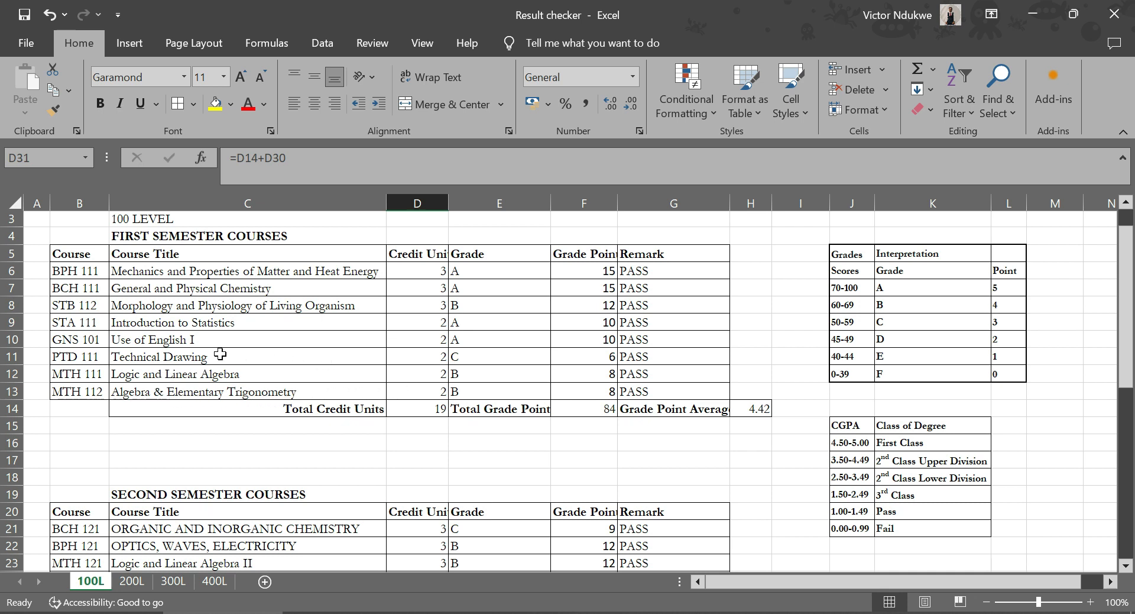
pyautogui.click(435, 361)
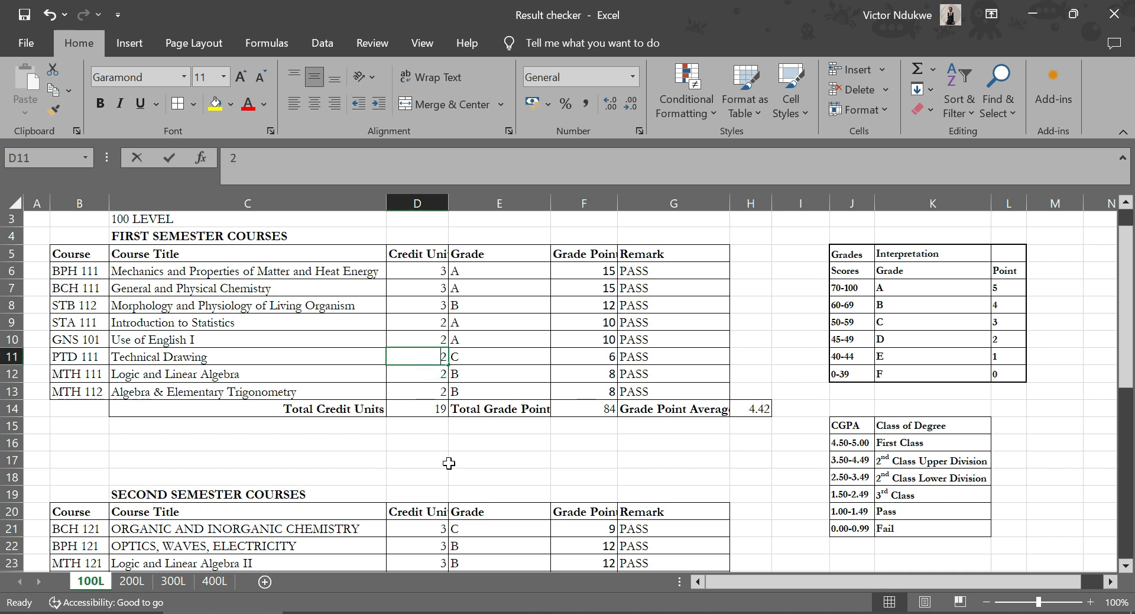
pyautogui.write('1')
pyautogui.press('Return')
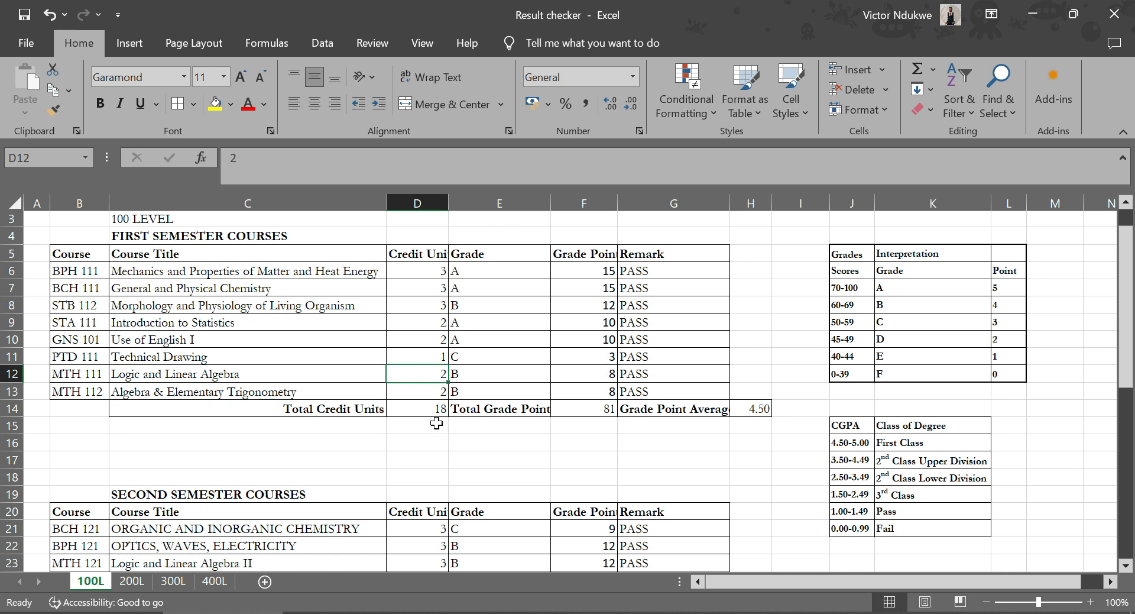
pyautogui.scroll(-4, 436, 423)
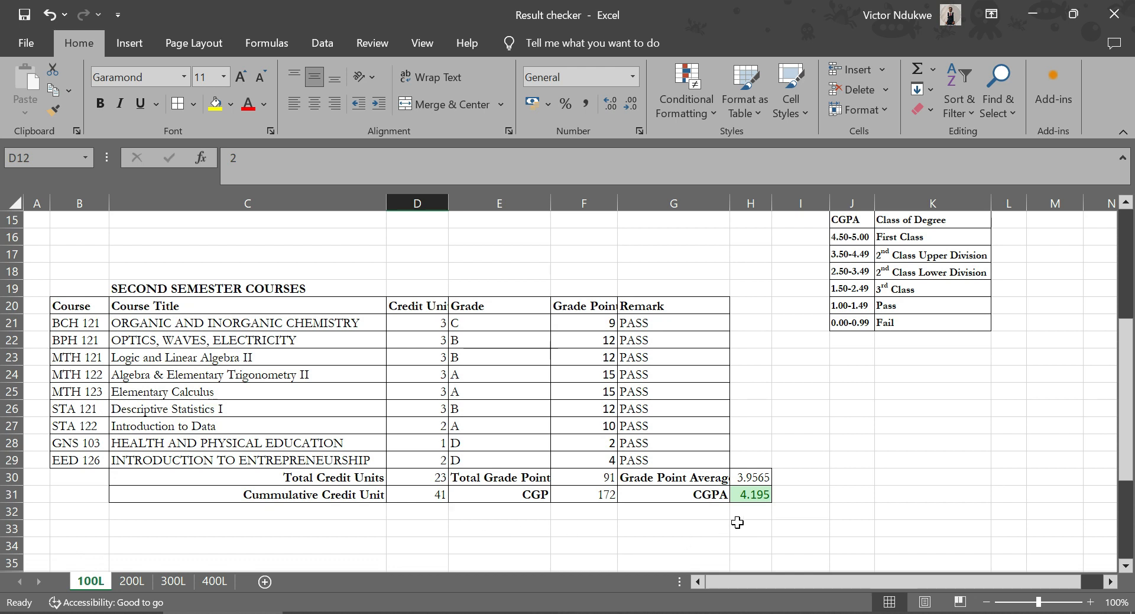
pyautogui.click(131, 581)
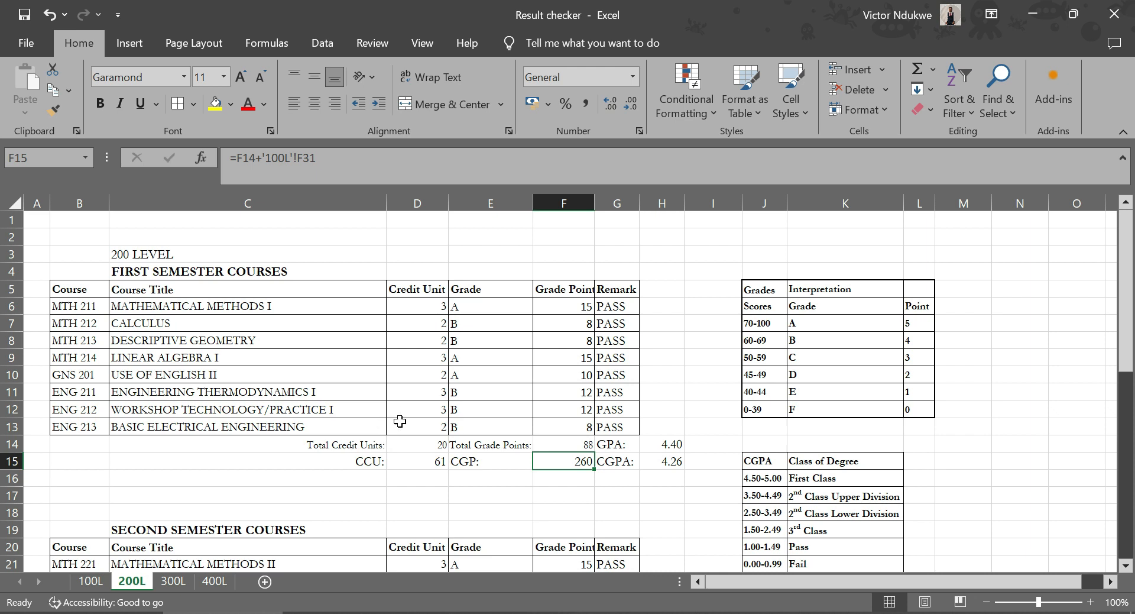
# Enter the formula =D30+D15 for the second semester CCU in D31 of the 200L sheet
pyautogui.scroll(-3, 400, 421)
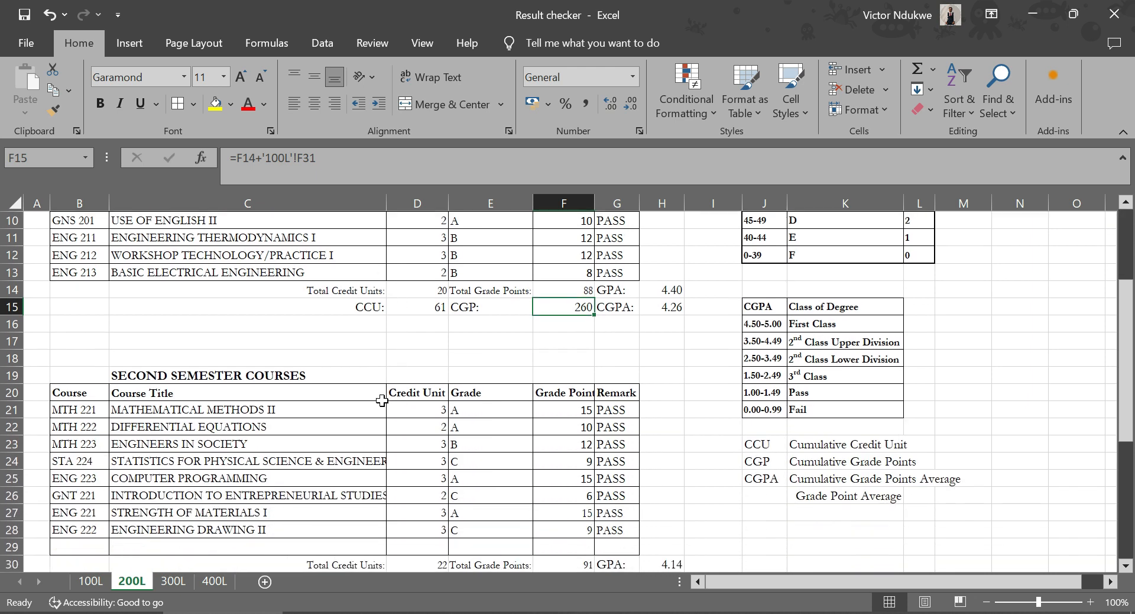
pyautogui.scroll(-1, 381, 414)
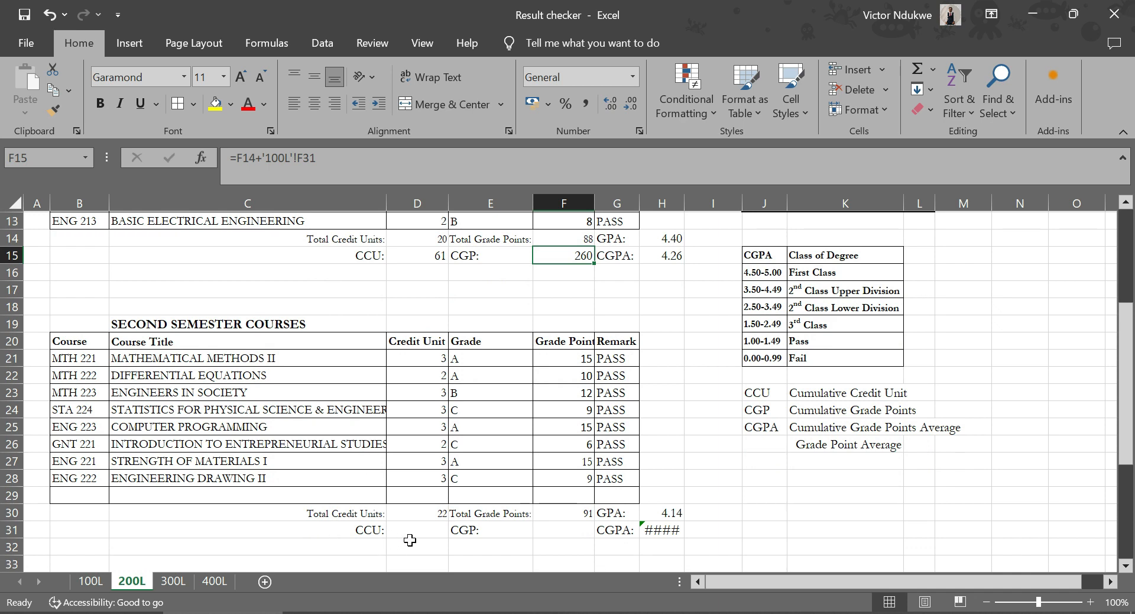
pyautogui.click(409, 529)
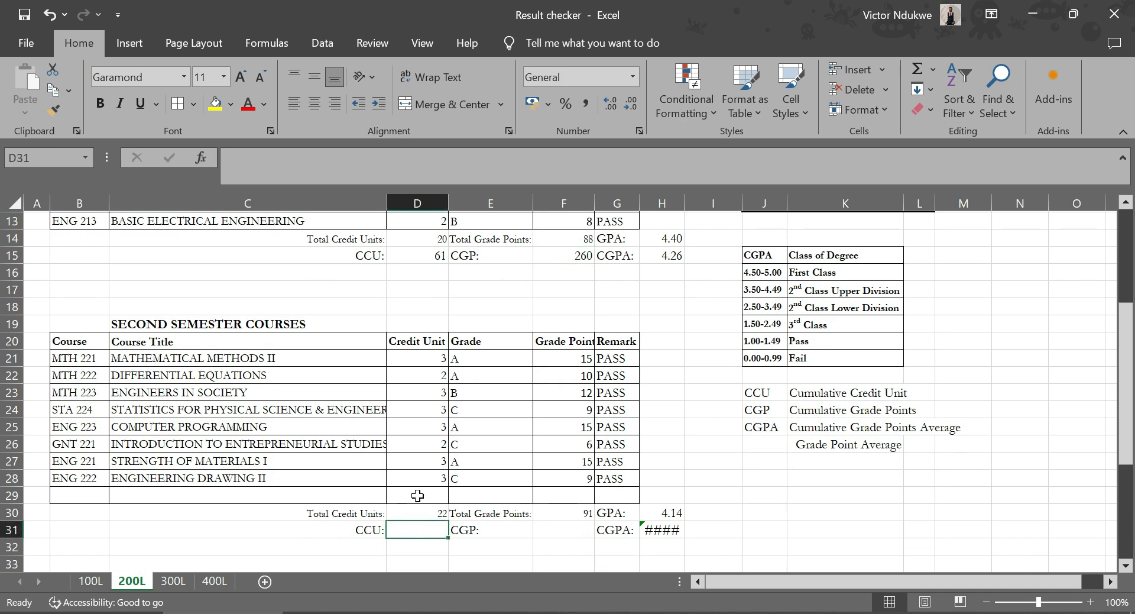
pyautogui.write('=')
pyautogui.click(414, 512)
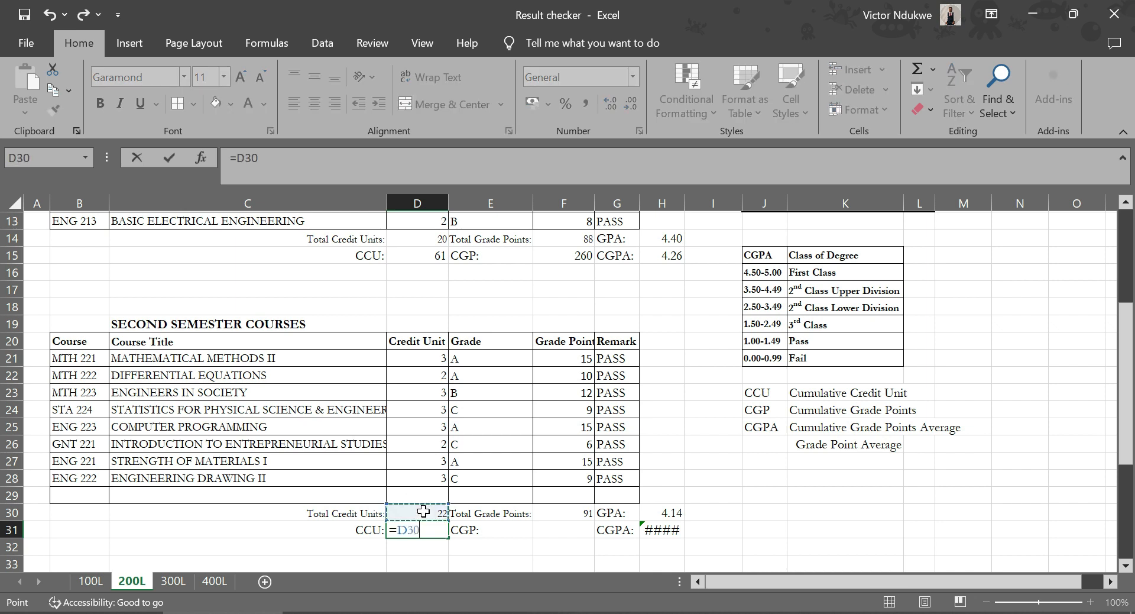
pyautogui.write('+')
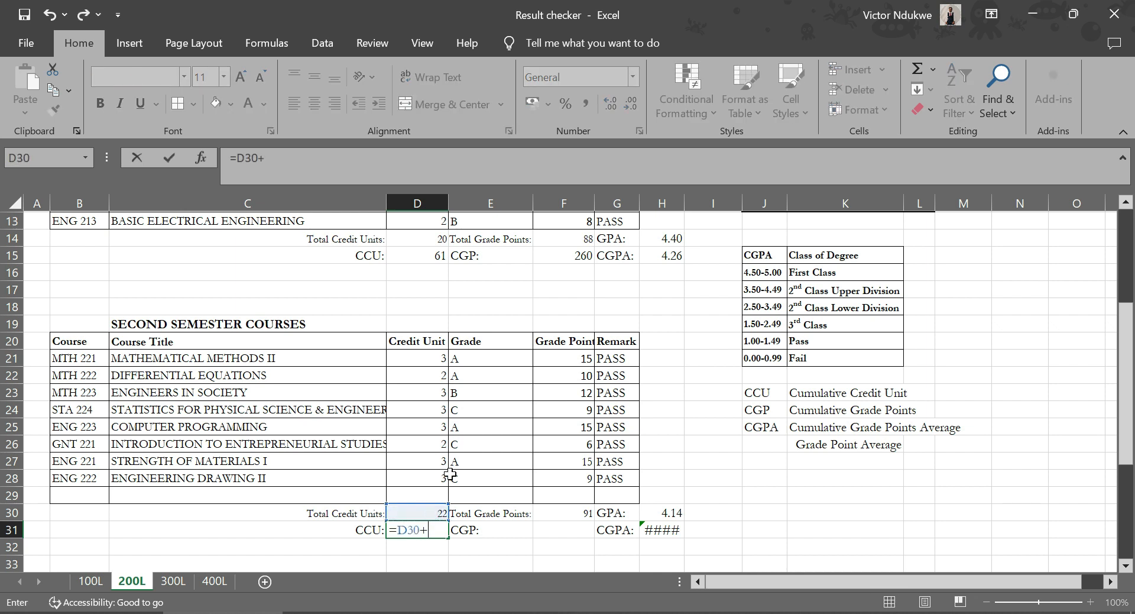
pyautogui.click(420, 259)
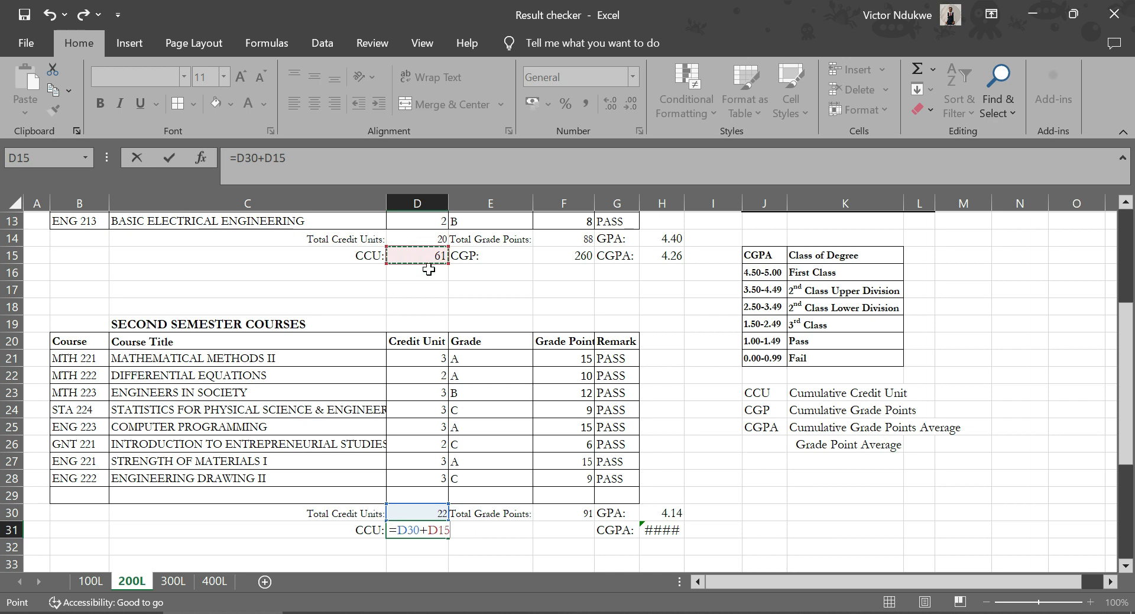
pyautogui.press('Return')
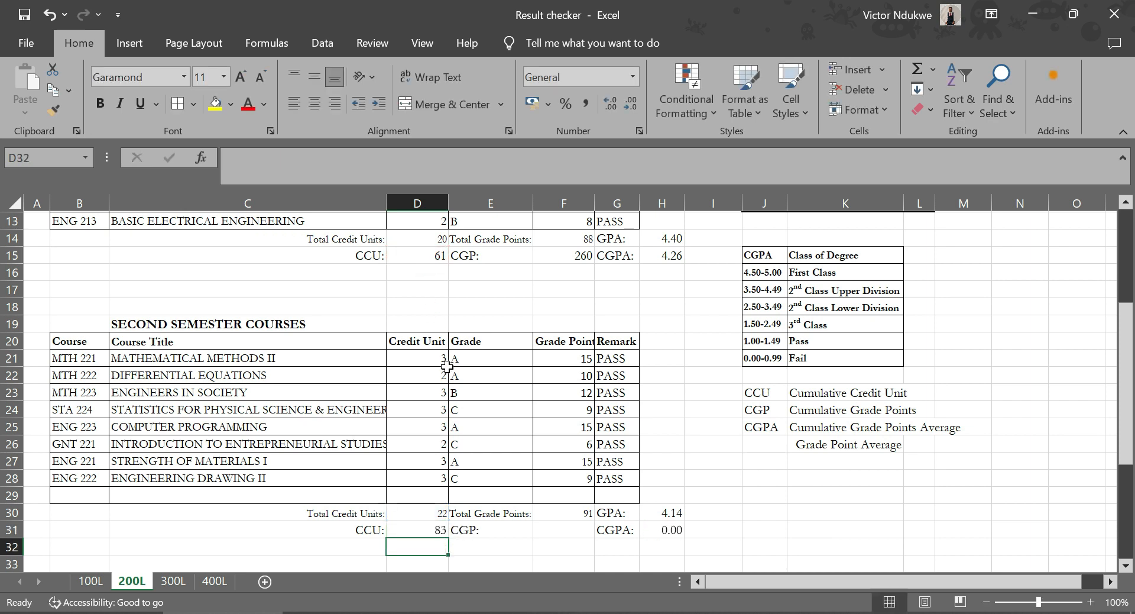
# Enter the formula =F30+F15 for the second semester CGP in F31 of the 200L sheet and check the CGPA formula in H31
pyautogui.click(568, 530)
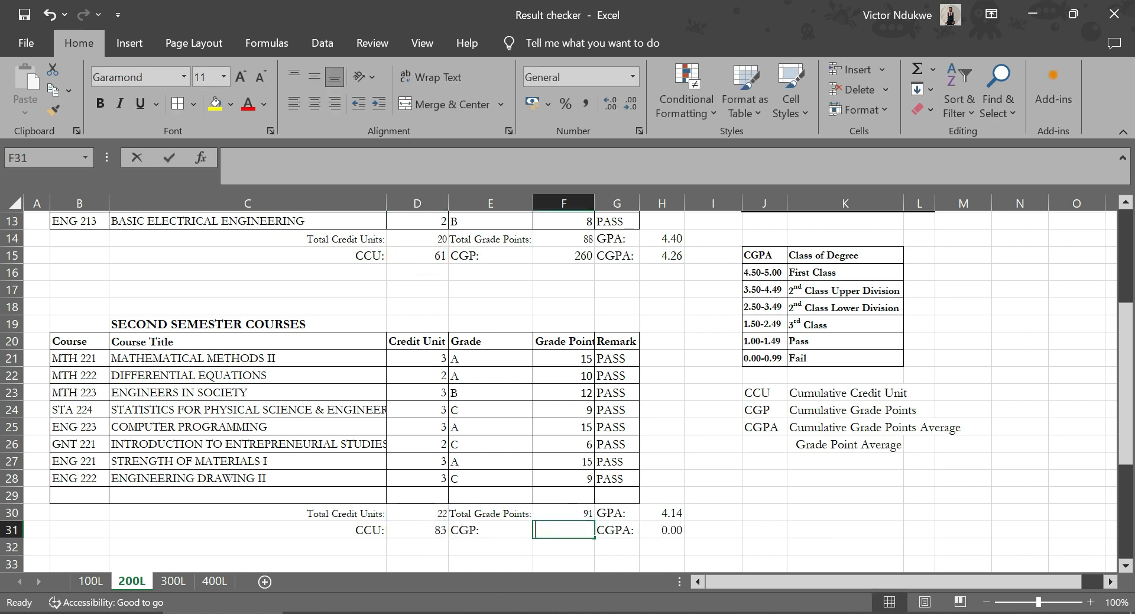
pyautogui.write('=')
pyautogui.click(578, 512)
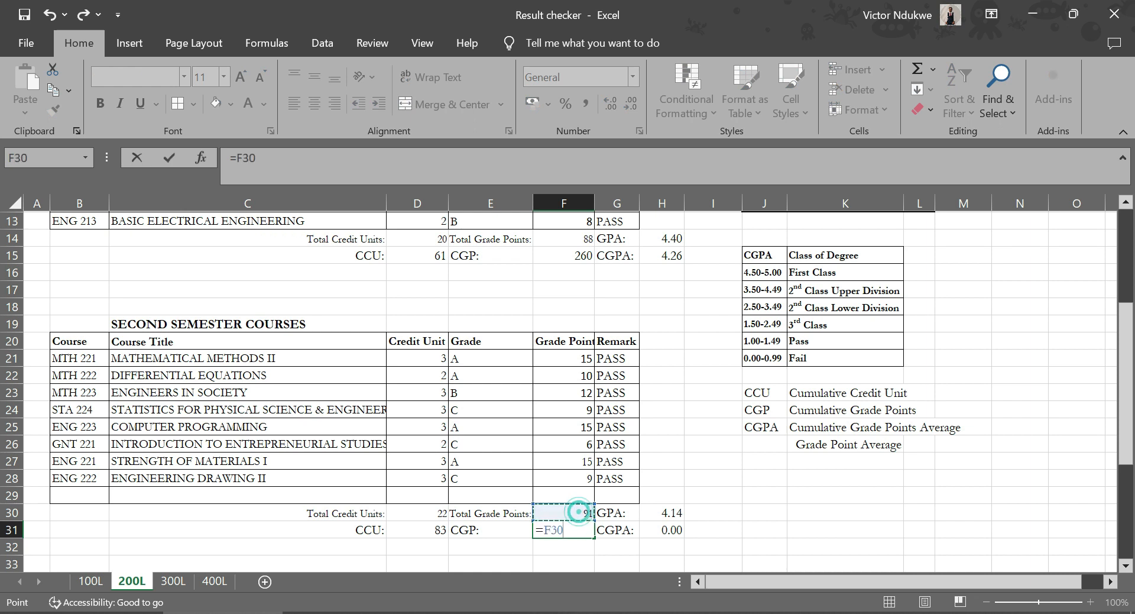
pyautogui.write('+')
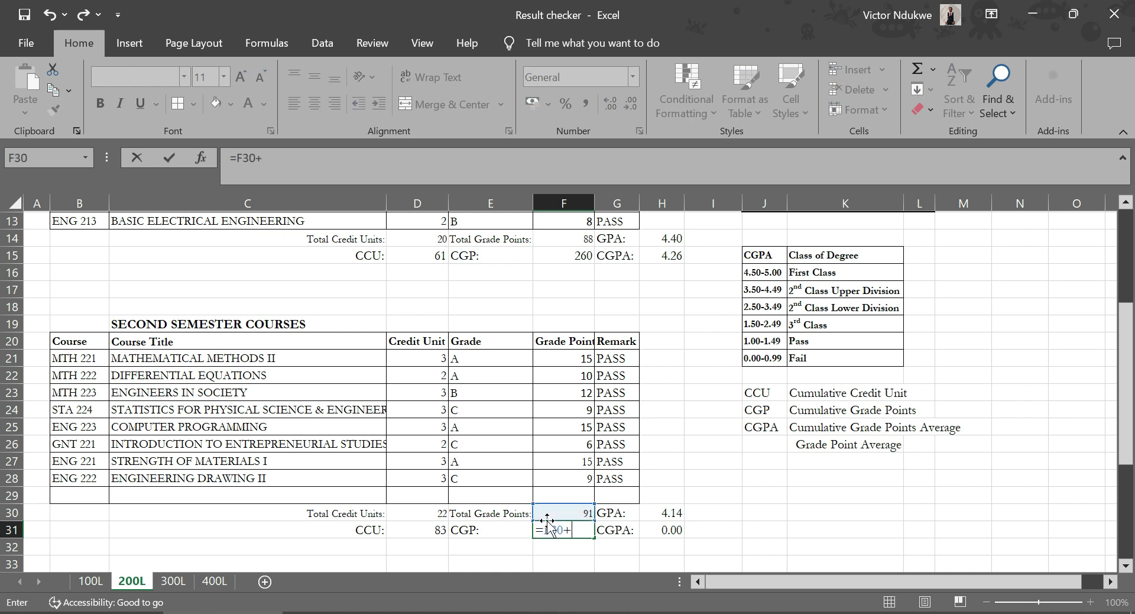
pyautogui.click(574, 252)
pyautogui.press('Return')
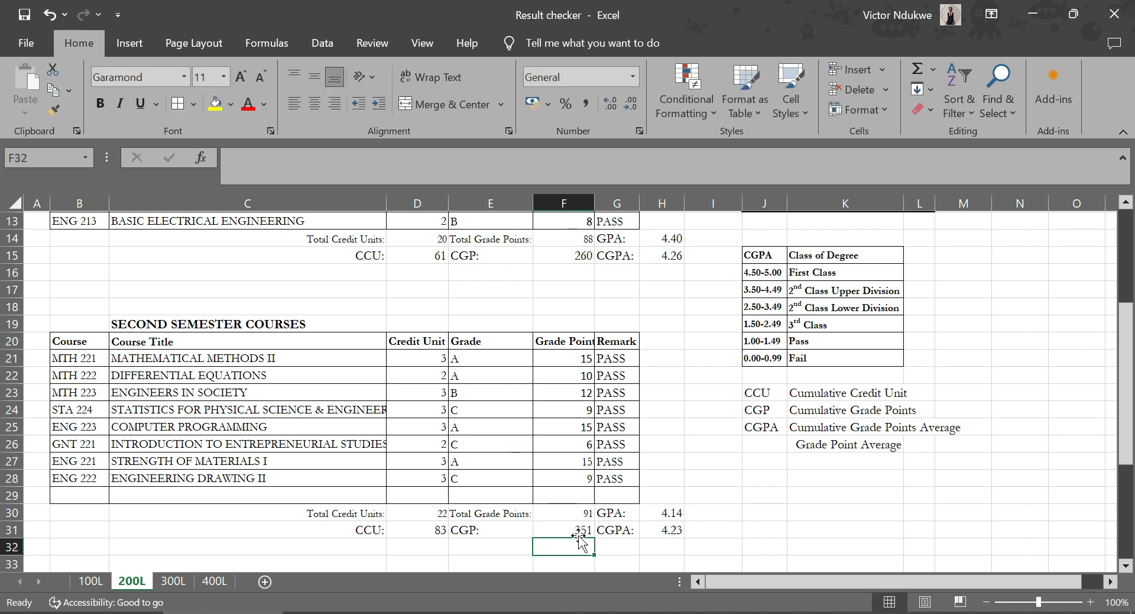
pyautogui.click(654, 530)
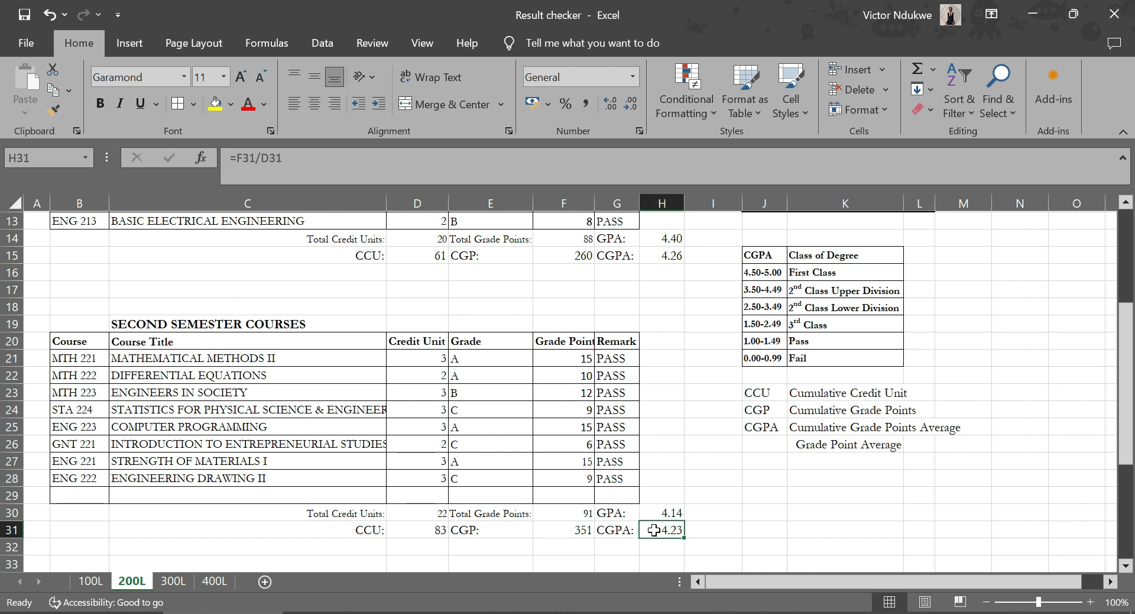
pyautogui.doubleClick(654, 530)
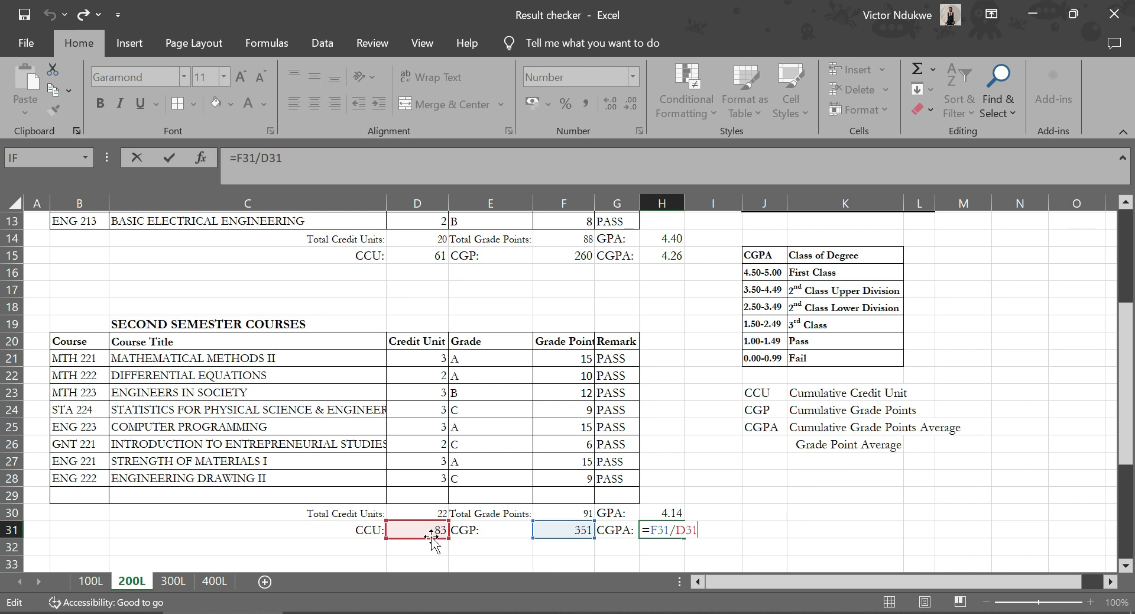
pyautogui.press('Return')
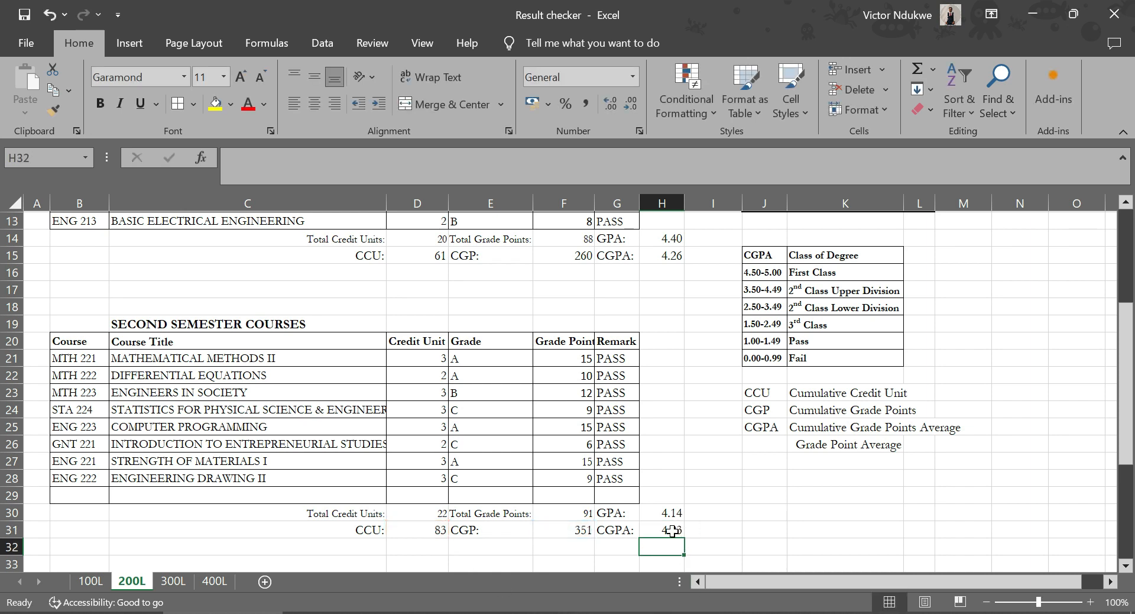
# Examine the CGPA formula in H31 of the 200L sheet and compare both semesters' results with the class of degree table
pyautogui.click(673, 531)
pyautogui.scroll(4, 246, 392)
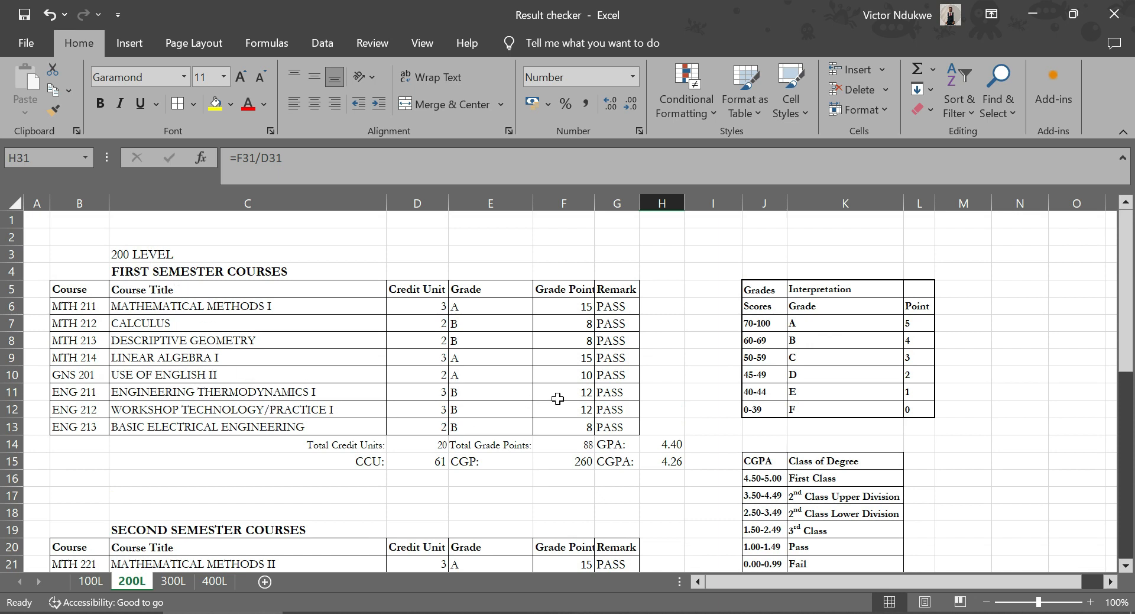
pyautogui.scroll(-6, 558, 400)
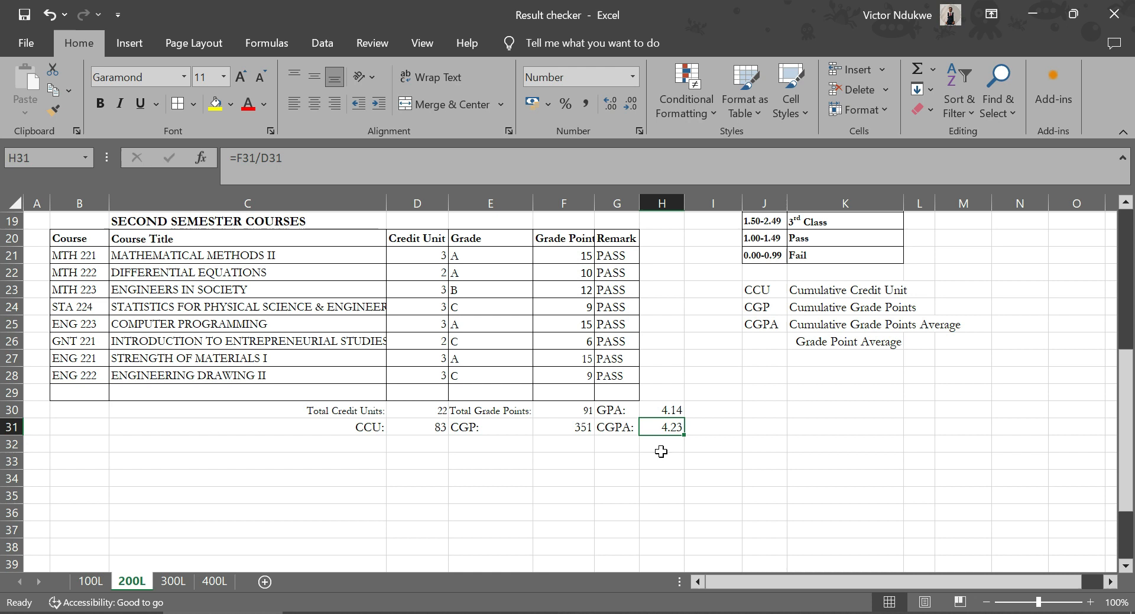
pyautogui.scroll(1, 661, 452)
pyautogui.scroll(2, 661, 452)
pyautogui.scroll(-1, 662, 462)
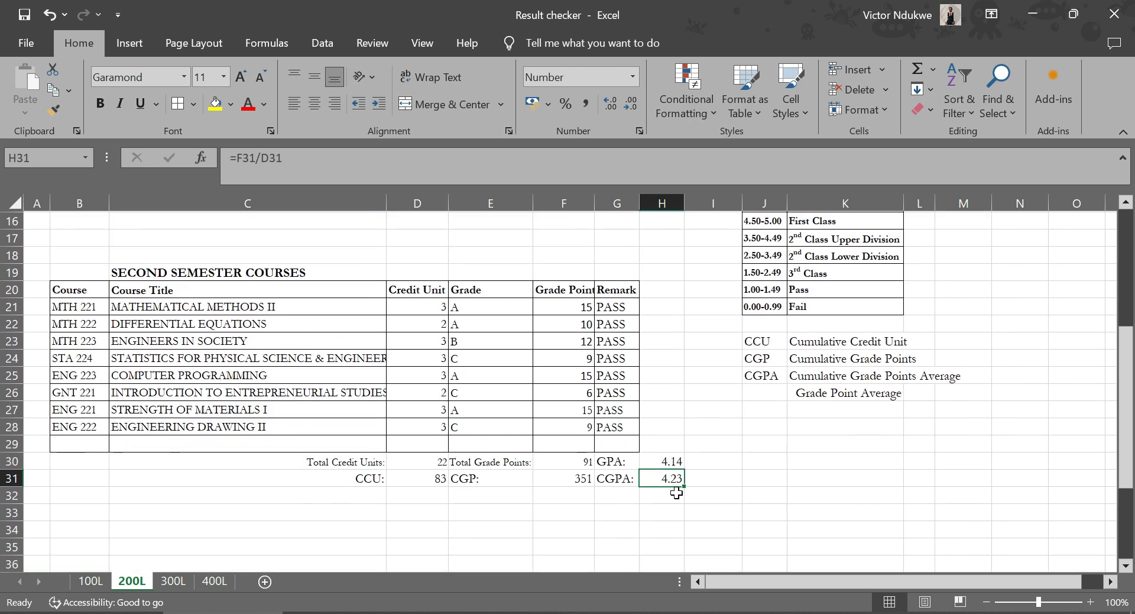
pyautogui.scroll(1, 721, 391)
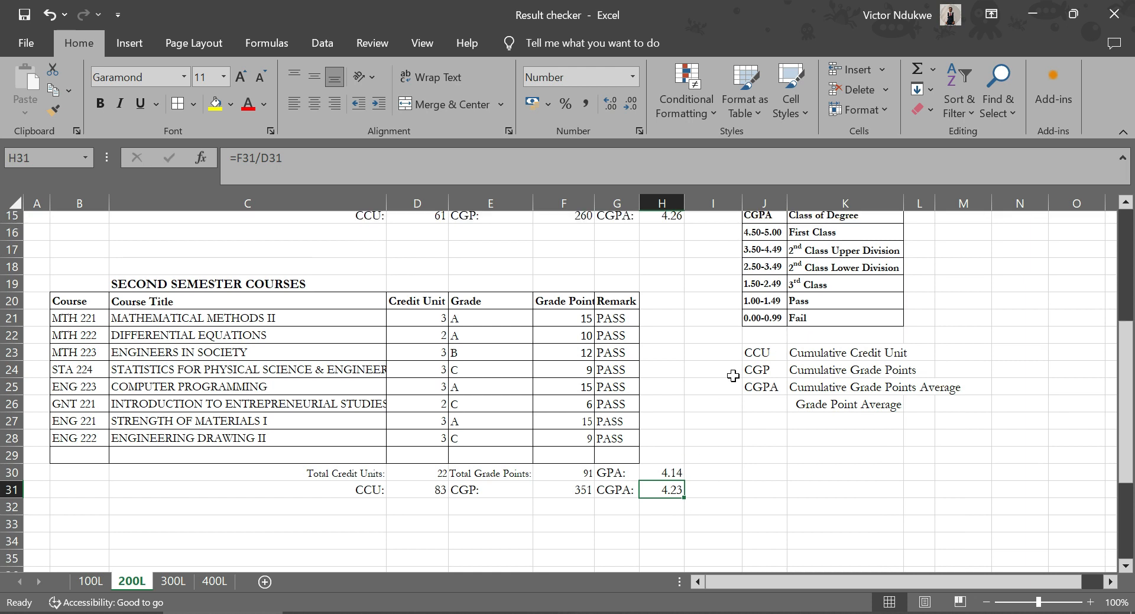
pyautogui.scroll(1, 733, 376)
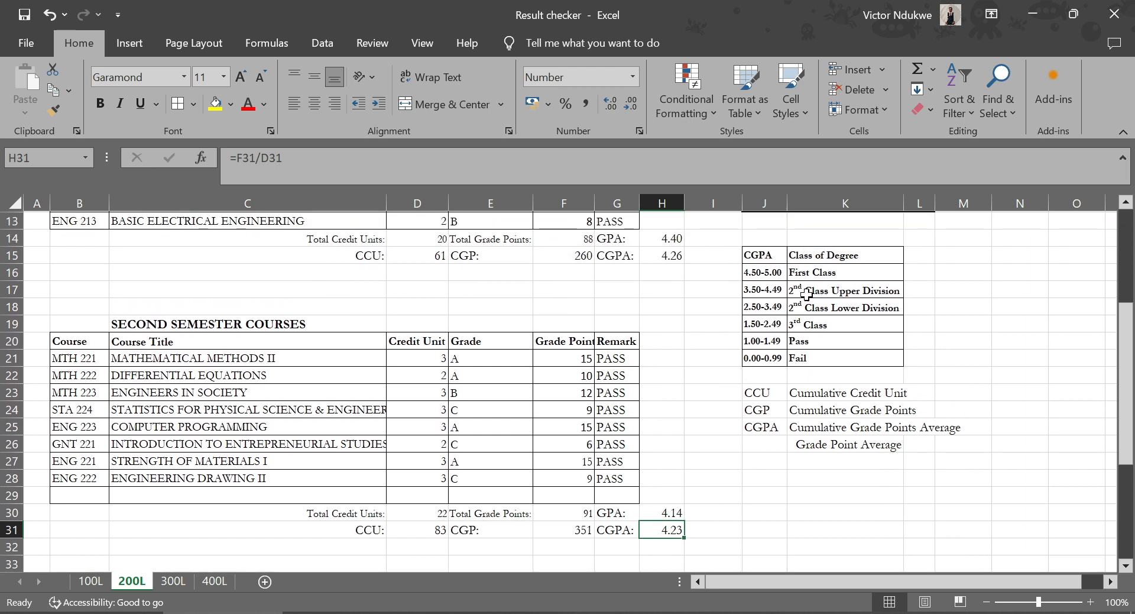
pyautogui.scroll(-2, 680, 350)
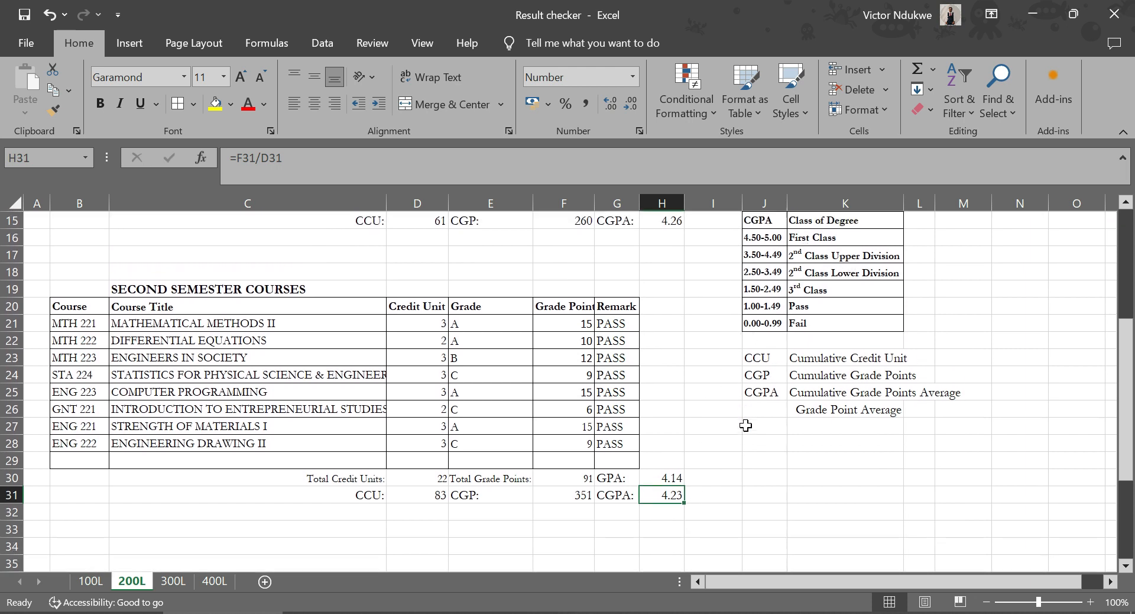
pyautogui.scroll(2, 656, 411)
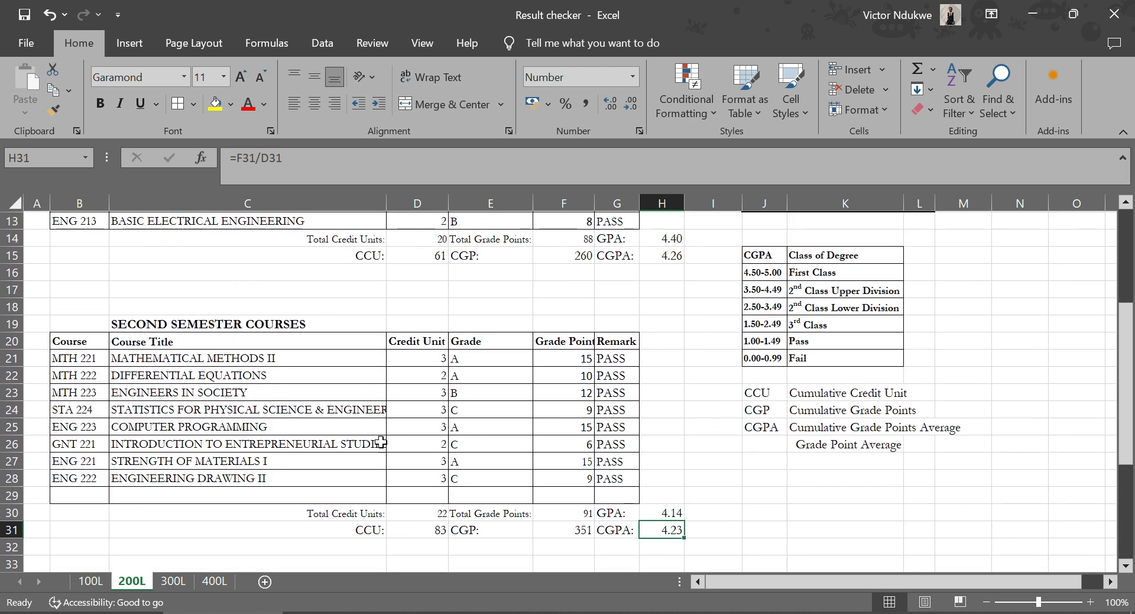
pyautogui.scroll(4, 381, 442)
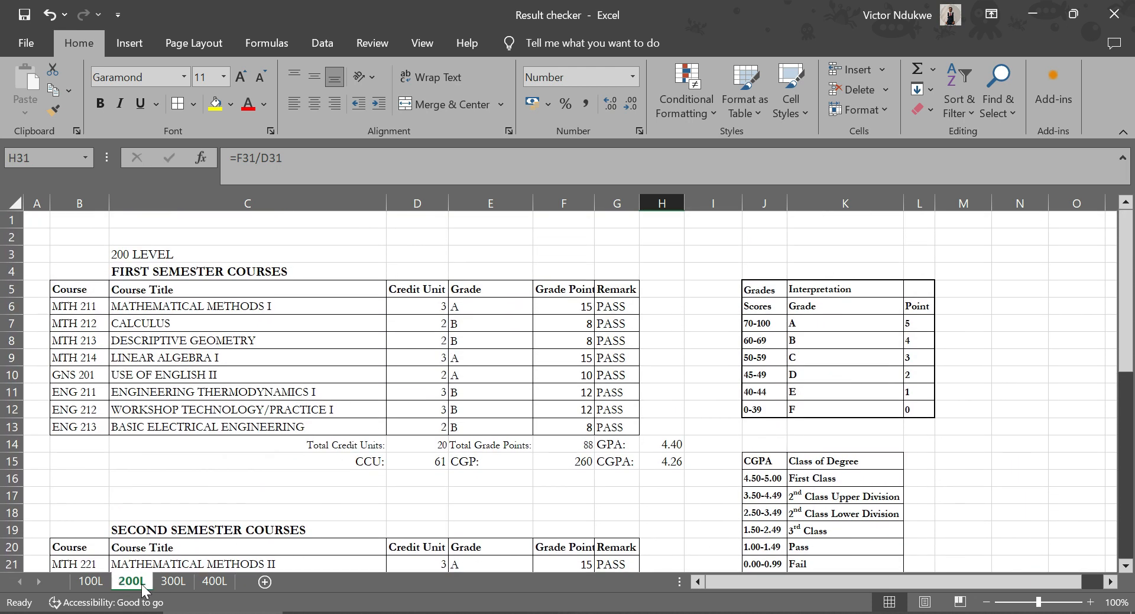
# Examine the CCU formula in D15 and CGP formula in F15 of the 300L sheet, plus its second semester cumulative results
pyautogui.click(172, 582)
pyautogui.scroll(3, 204, 456)
pyautogui.scroll(1, 204, 455)
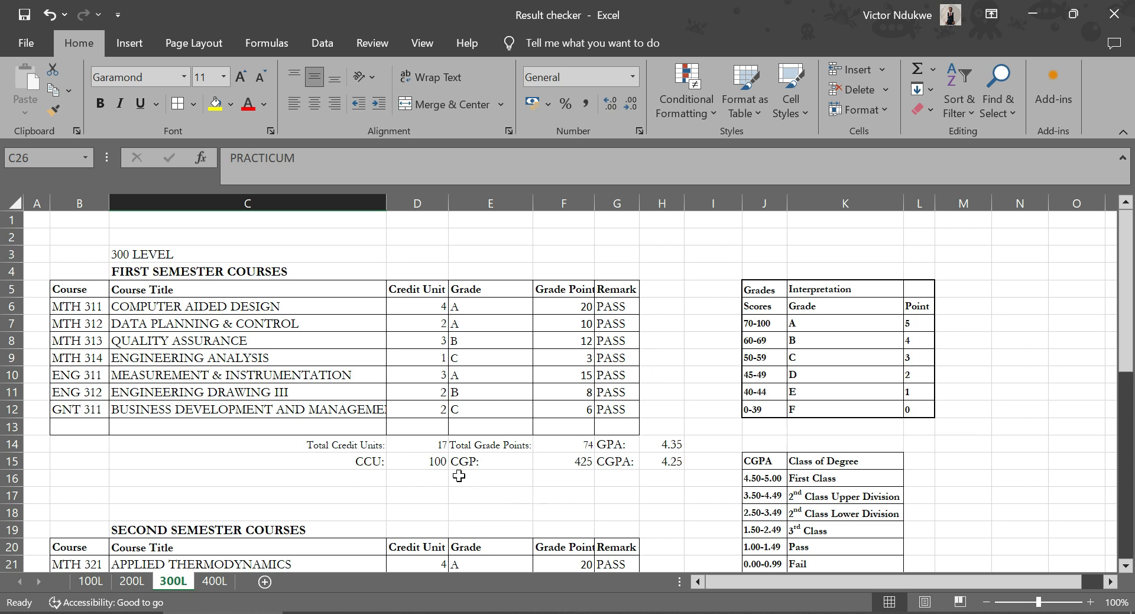
pyautogui.doubleClick(432, 462)
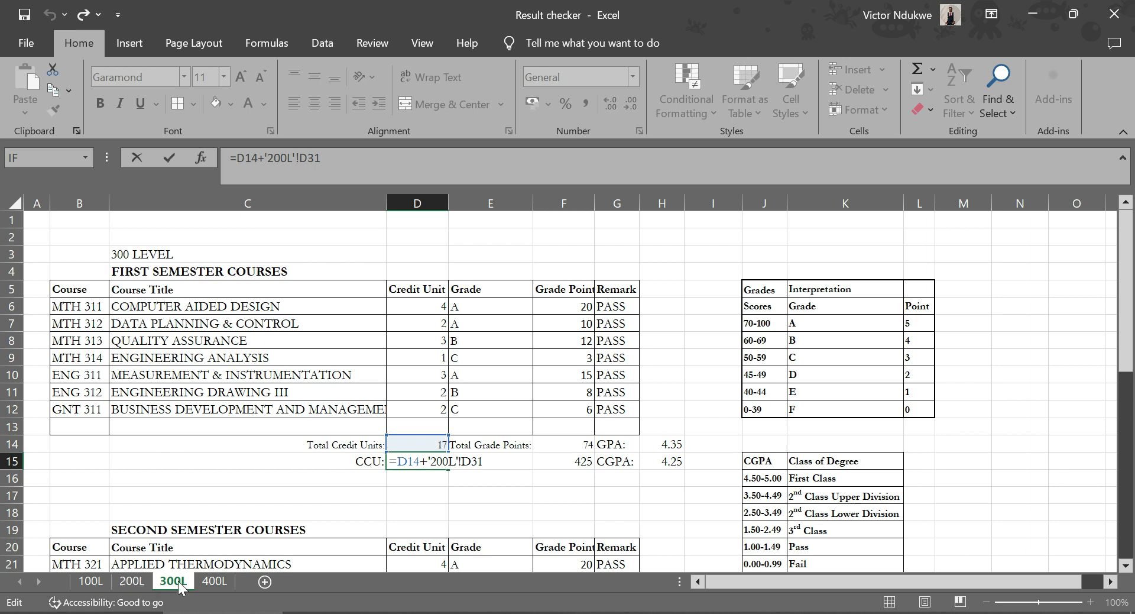
pyautogui.press('Return')
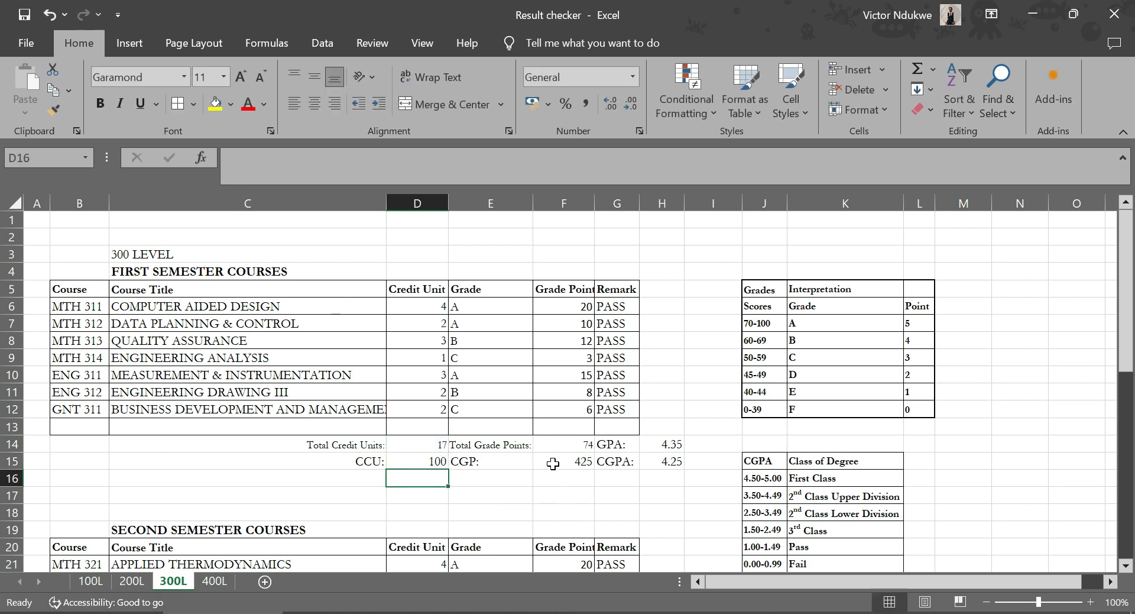
pyautogui.click(562, 461)
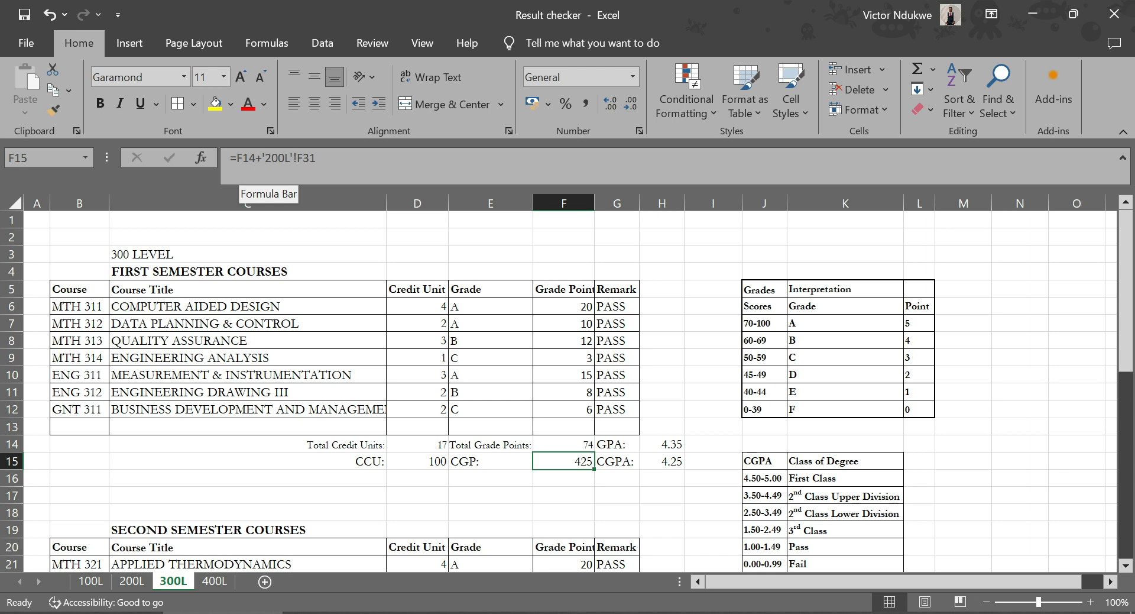
pyautogui.press('Return')
pyautogui.scroll(-2, 415, 390)
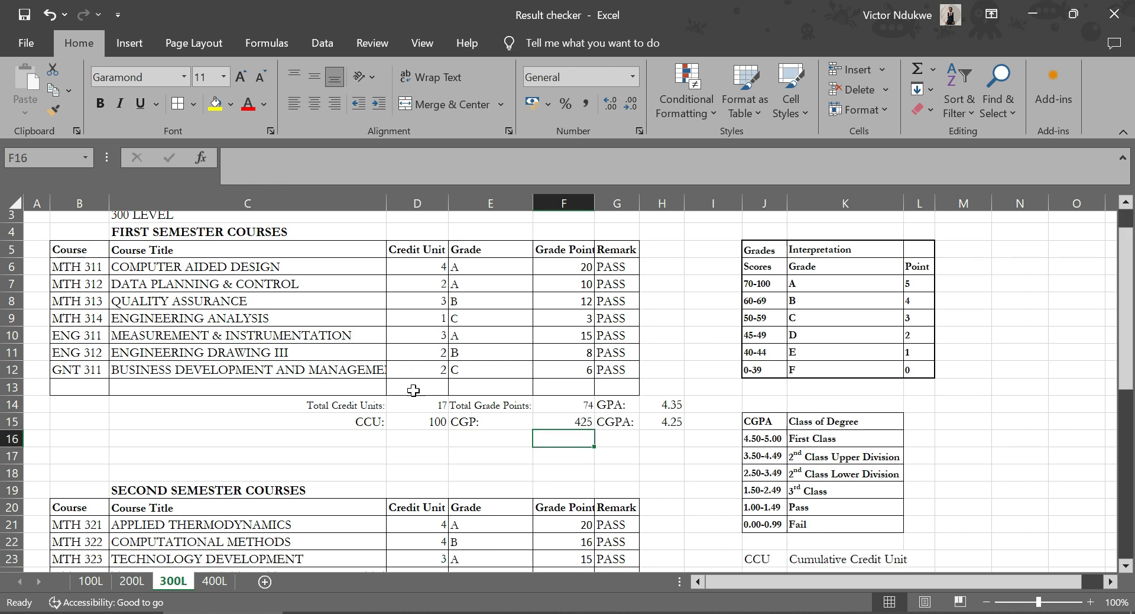
pyautogui.scroll(-3, 379, 400)
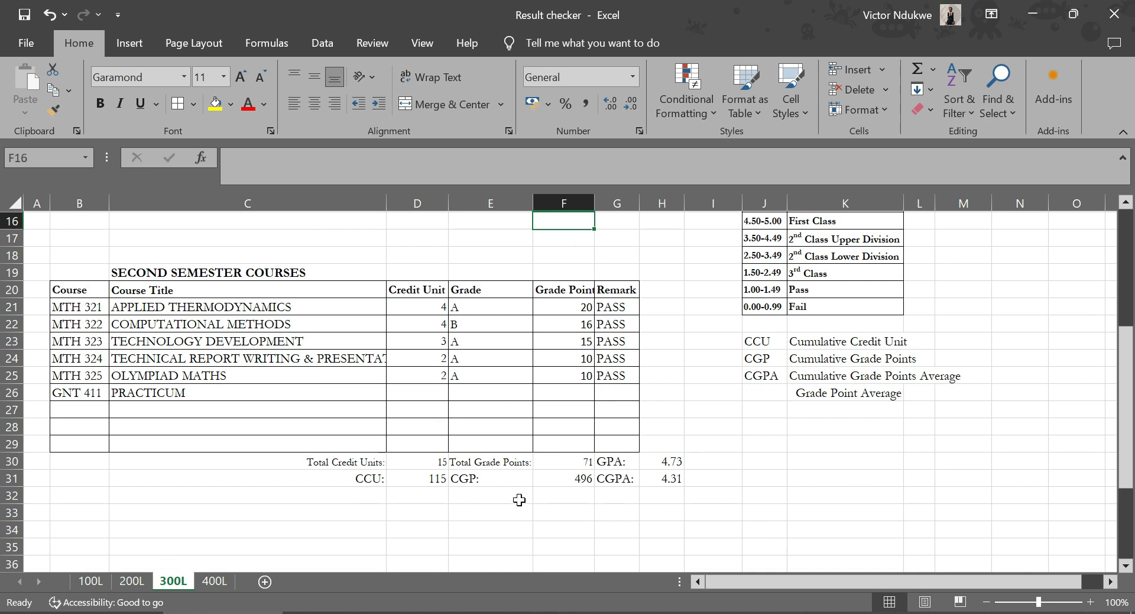
# Review both semesters' cumulative results on the 400L sheet against the class of degree table
pyautogui.click(214, 582)
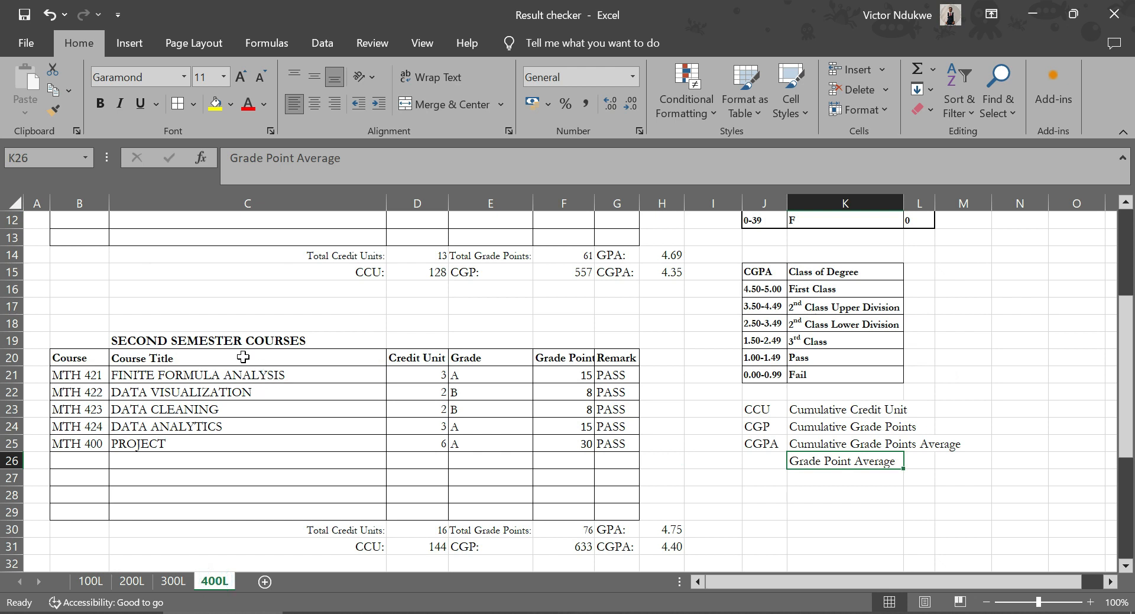
pyautogui.scroll(3, 247, 348)
pyautogui.scroll(1, 247, 347)
pyautogui.scroll(-1, 279, 258)
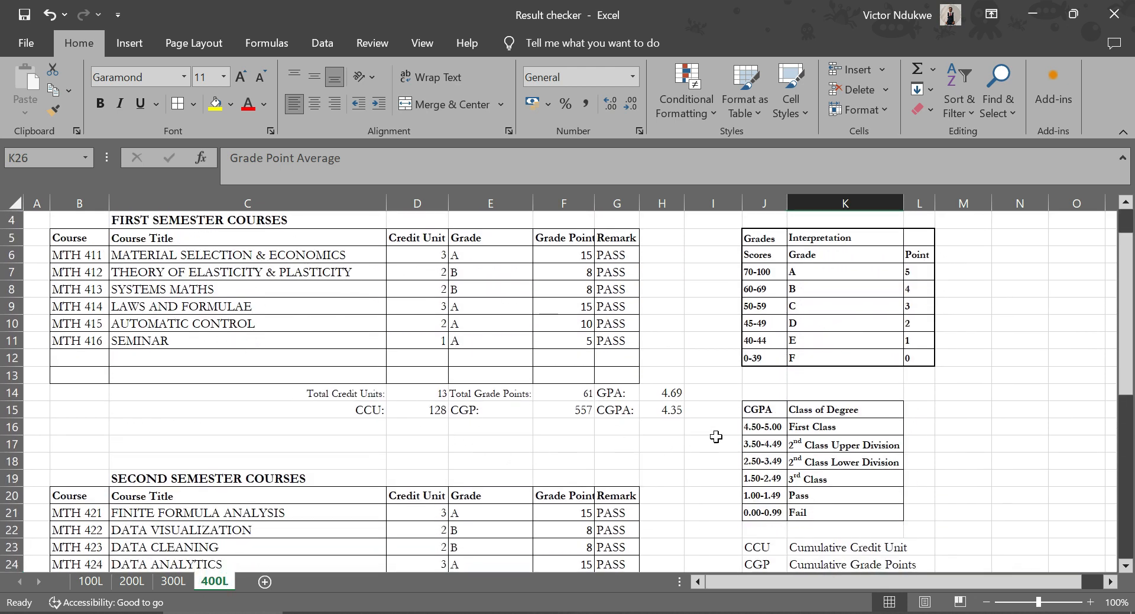
pyautogui.scroll(-4, 665, 417)
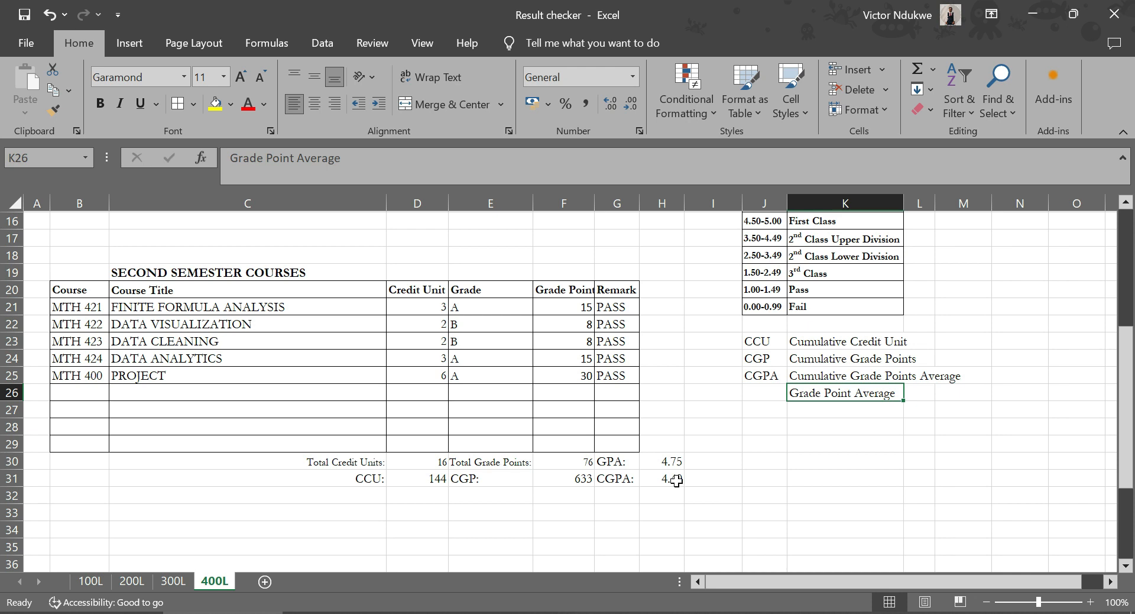
pyautogui.scroll(2, 734, 421)
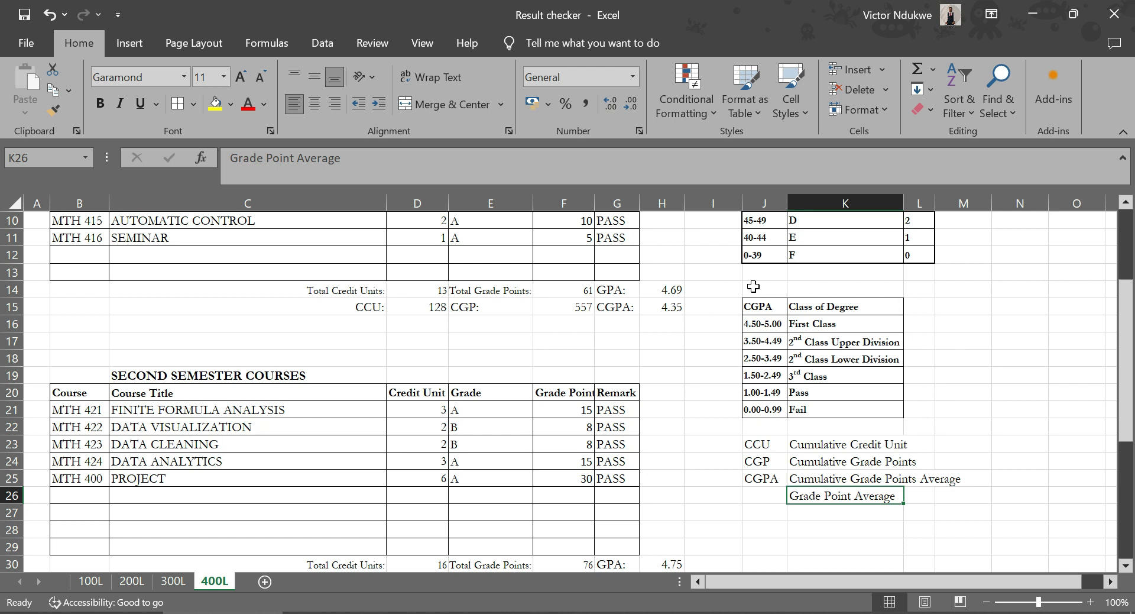
pyautogui.scroll(-2, 751, 384)
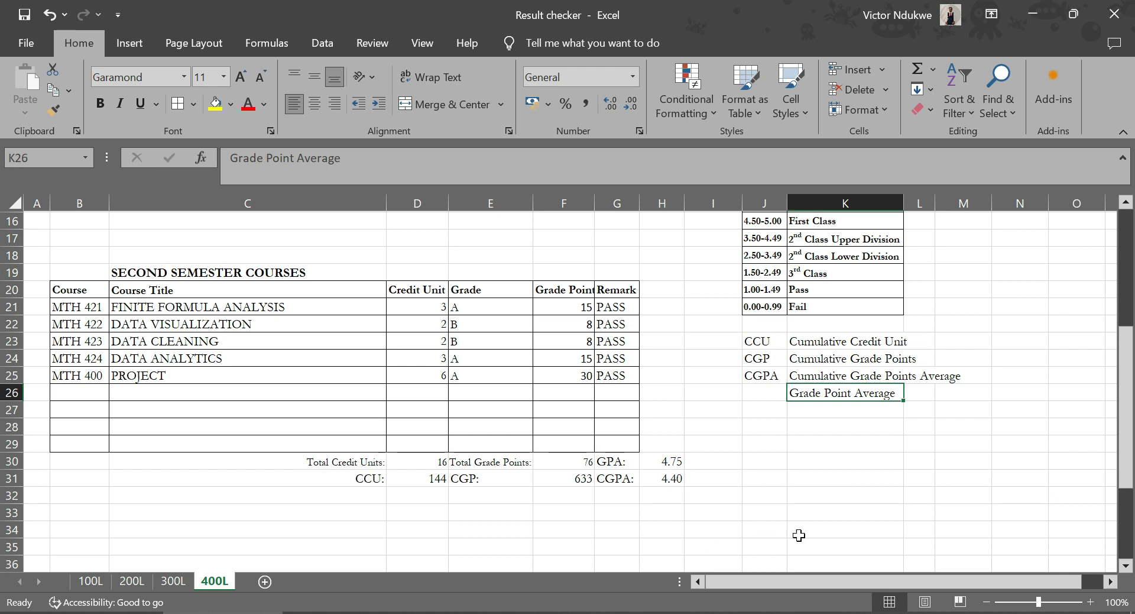
pyautogui.scroll(2, 919, 385)
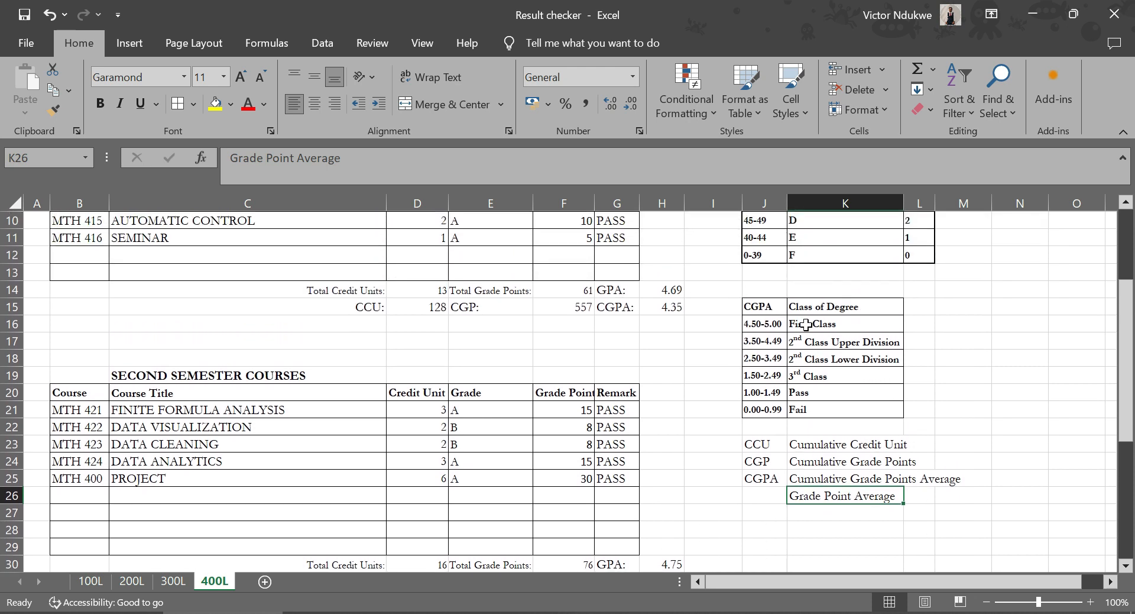
pyautogui.scroll(-2, 814, 332)
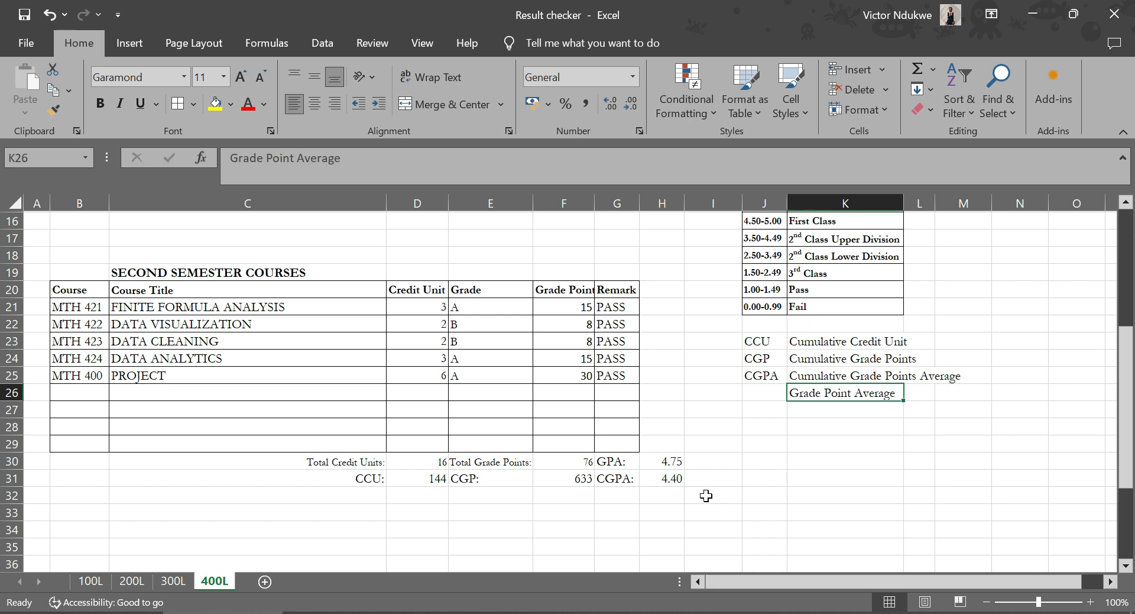
# Begin an IF formula in H33 of the 400L sheet with the condition H31>=4.50
pyautogui.click(661, 511)
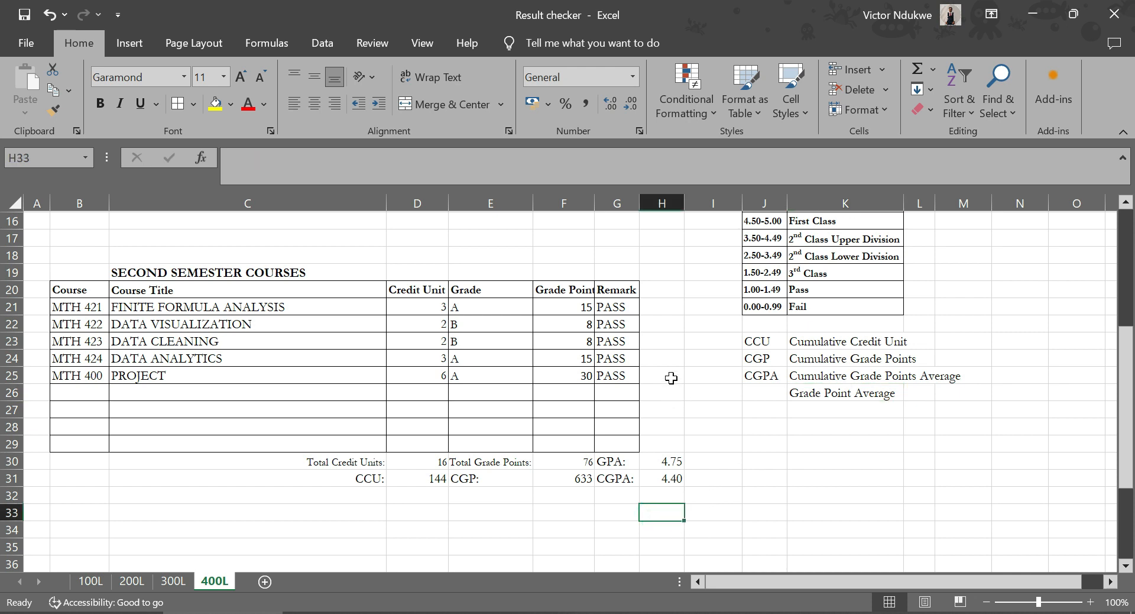
pyautogui.write('=if')
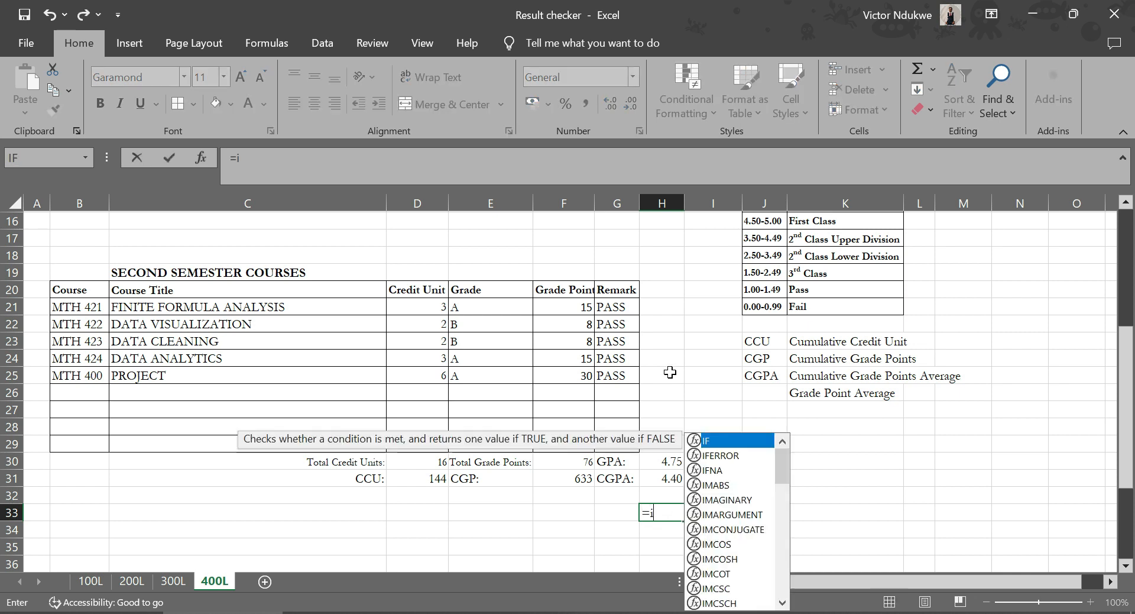
pyautogui.press('BackSpace')
pyautogui.press('BackSpace')
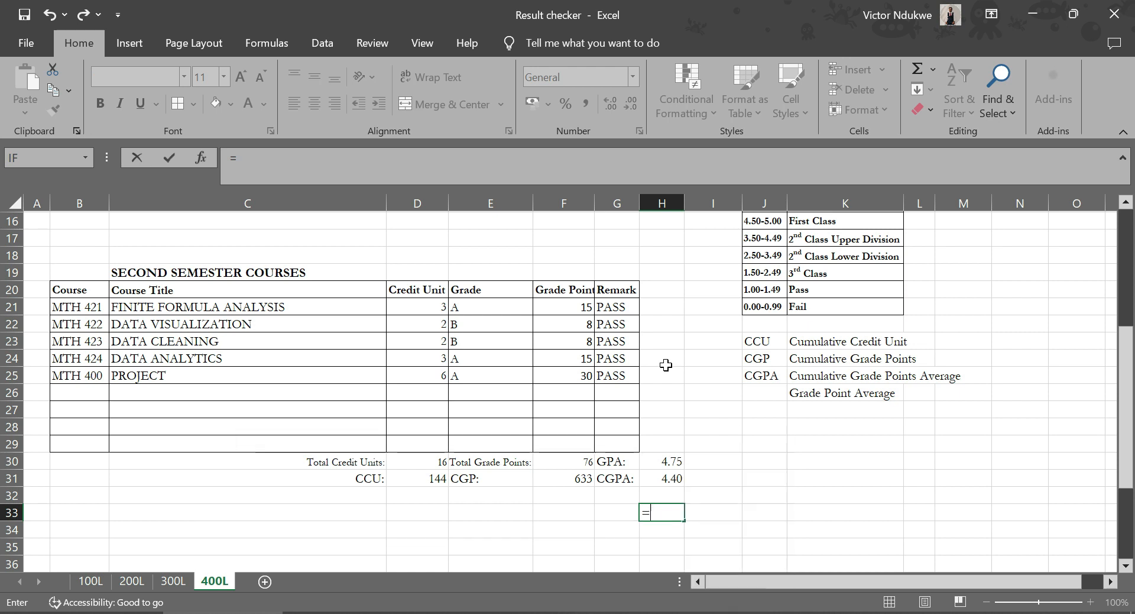
pyautogui.write('IF')
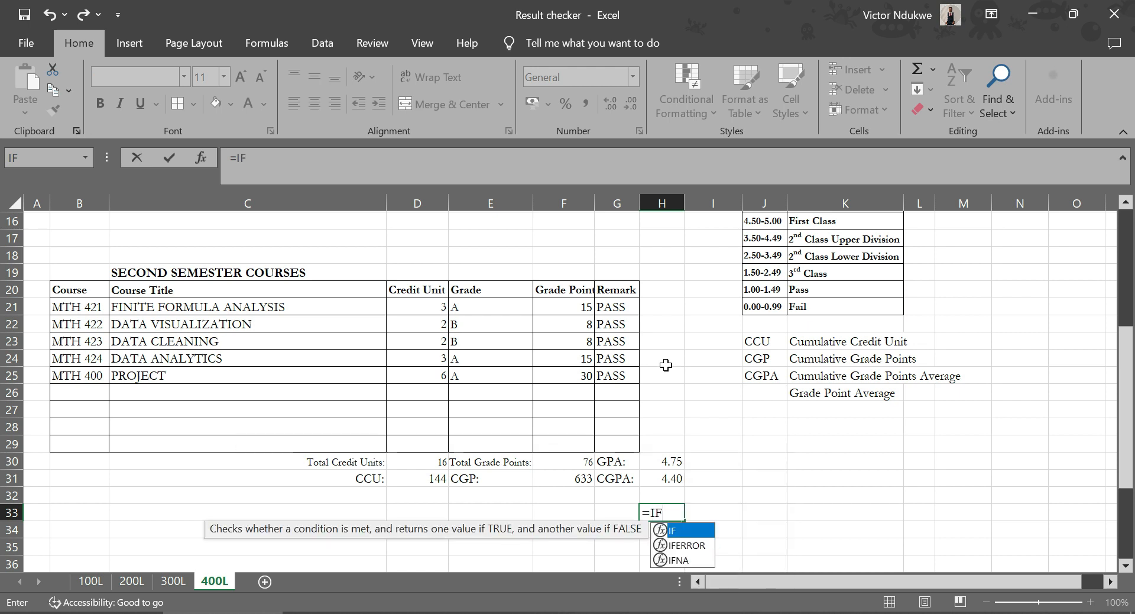
pyautogui.write('(')
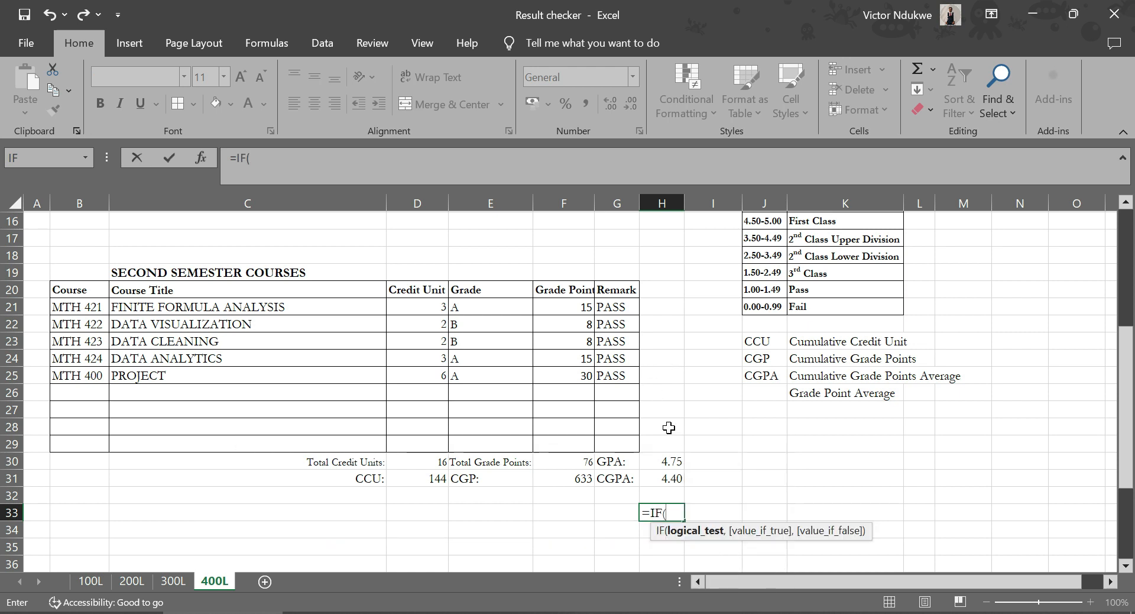
pyautogui.click(673, 480)
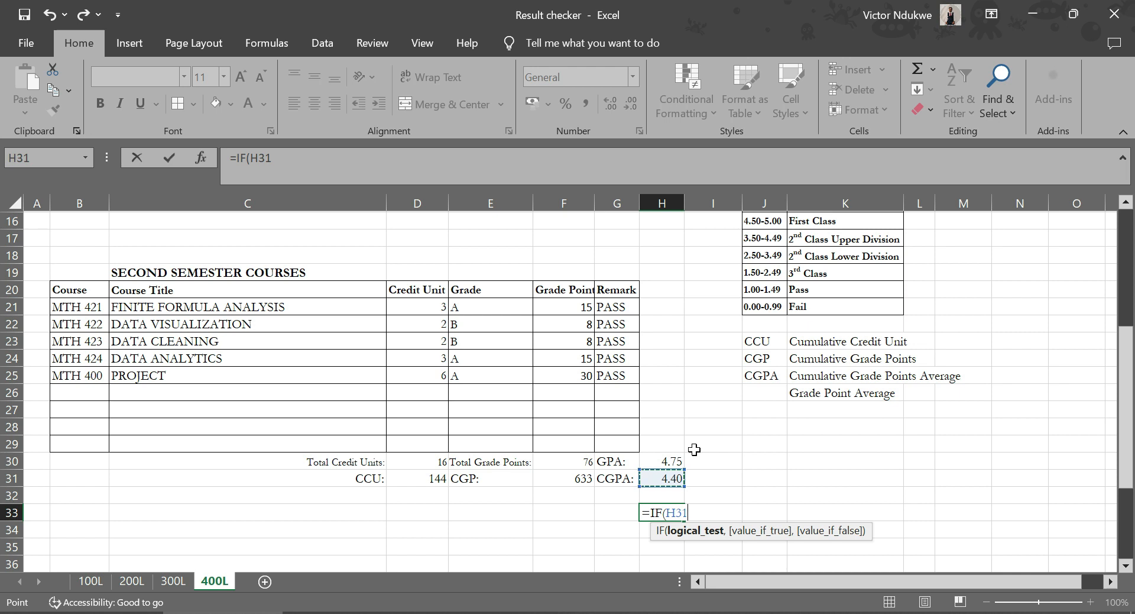
pyautogui.write('>=4.50')
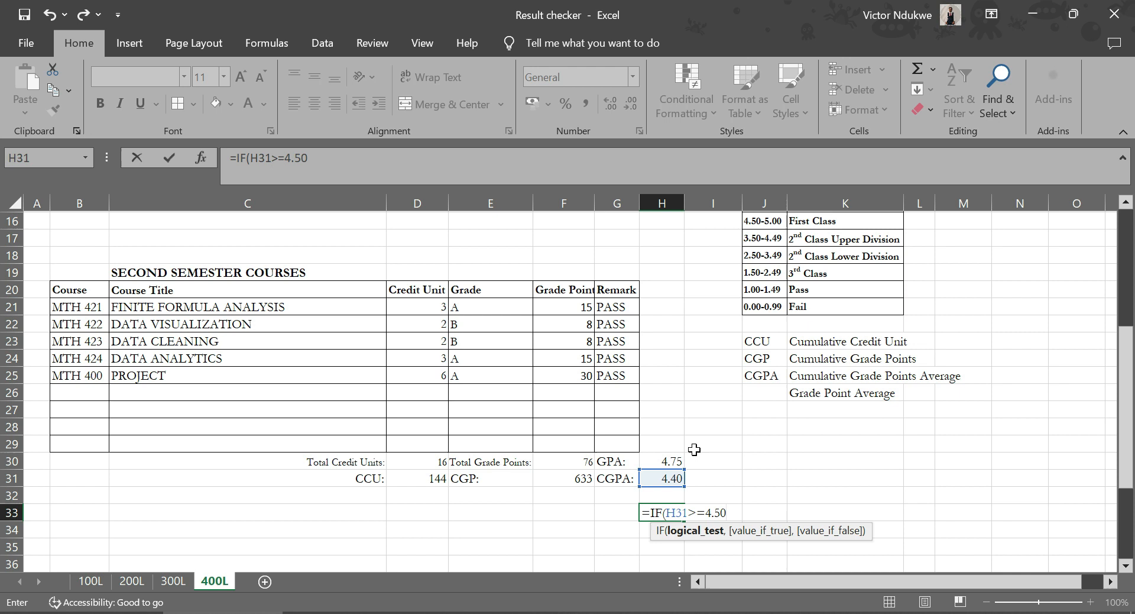
pyautogui.write(',')
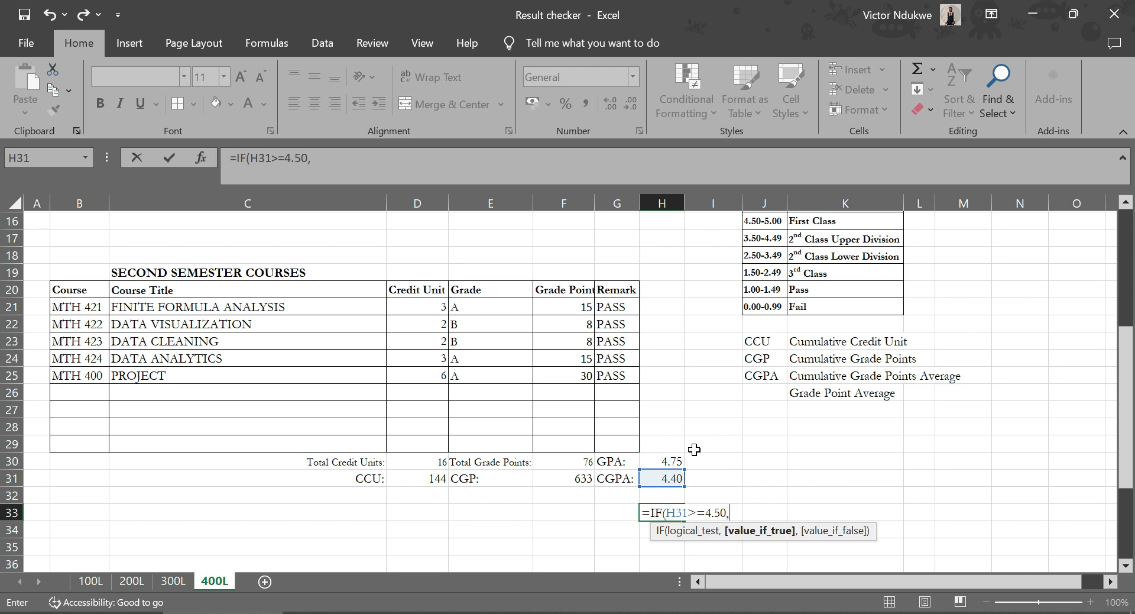
# Add "First Class" as the value if true in the H33 formula
pyautogui.write('"f')
pyautogui.press('BackSpace')
pyautogui.write('First cl')
pyautogui.press('BackSpace')
pyautogui.press('BackSpace')
pyautogui.press('BackSpace')
pyautogui.write('Class",')
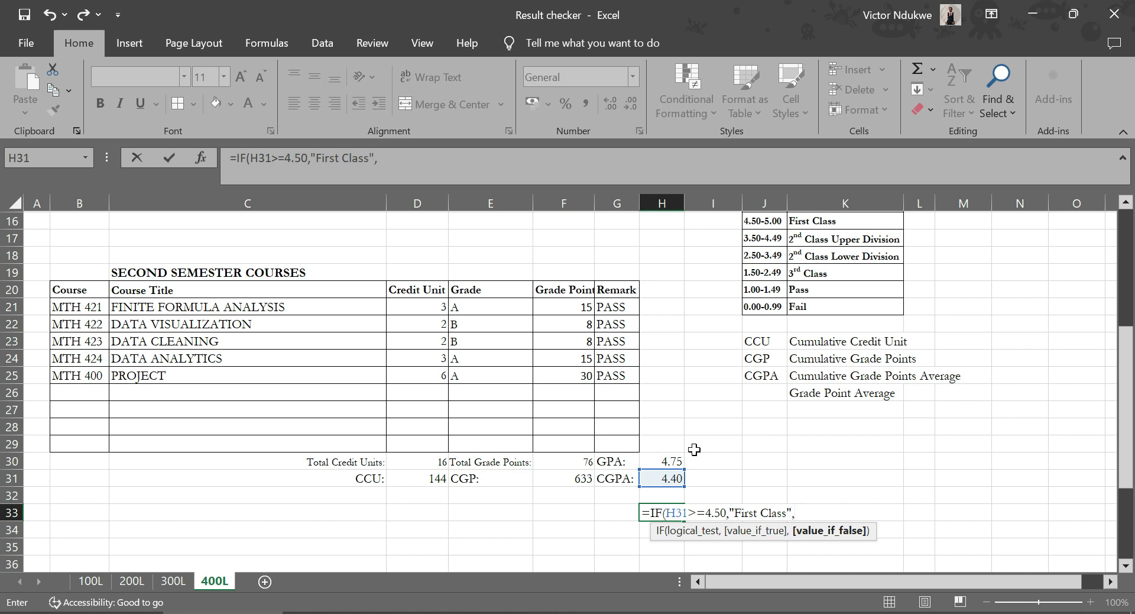
# Nest a second IF in the H33 formula as the value if false, with the condition H31>=3.50
pyautogui.write('if')
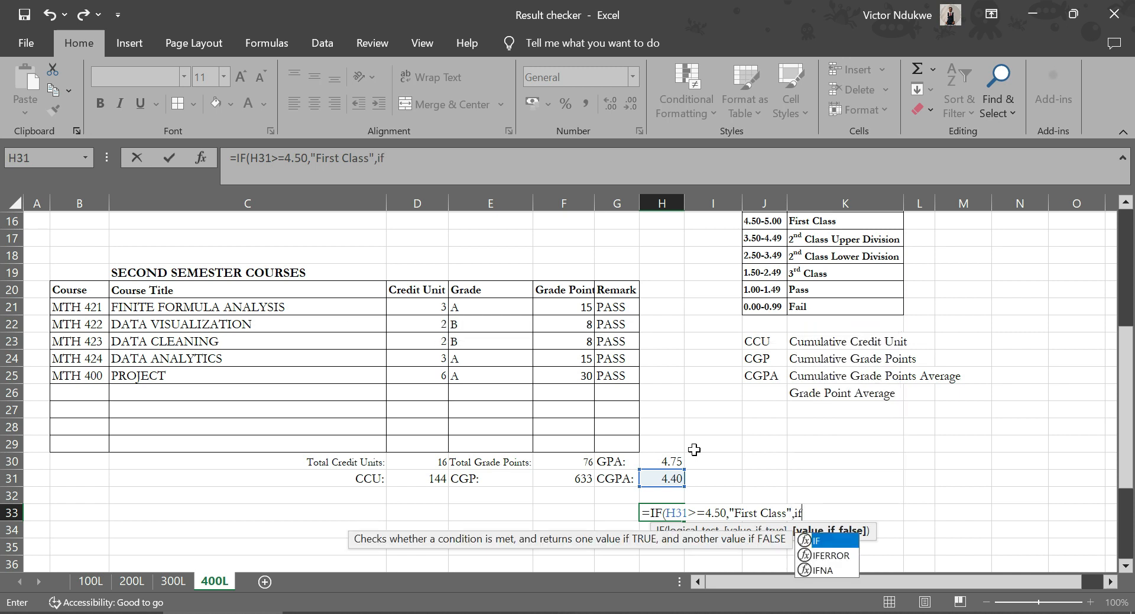
pyautogui.press('BackSpace')
pyautogui.press('BackSpace')
pyautogui.write('IF(')
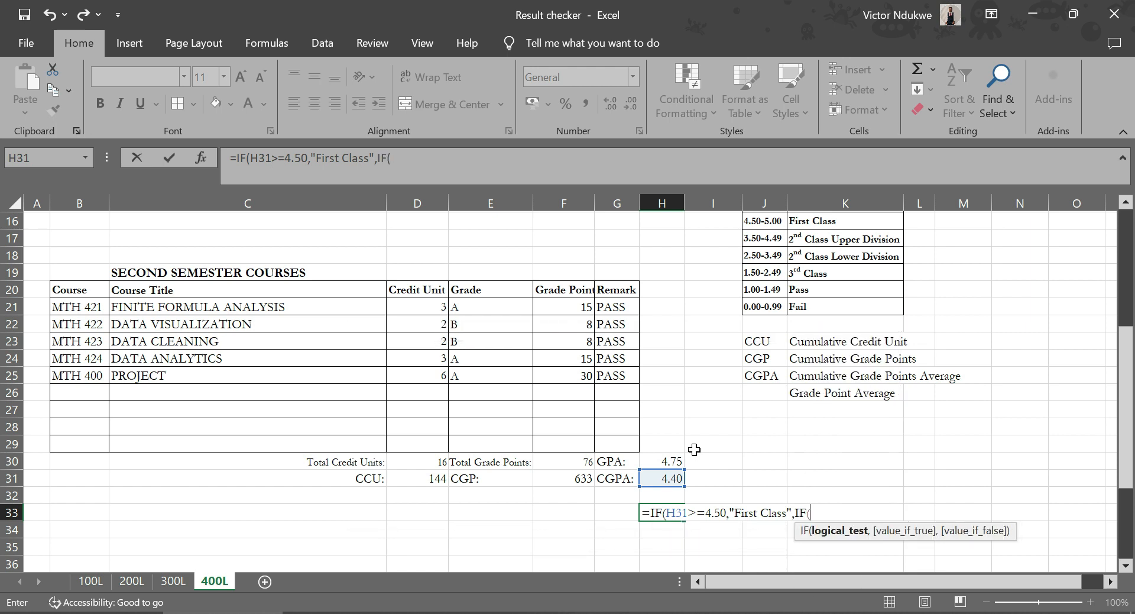
pyautogui.click(662, 480)
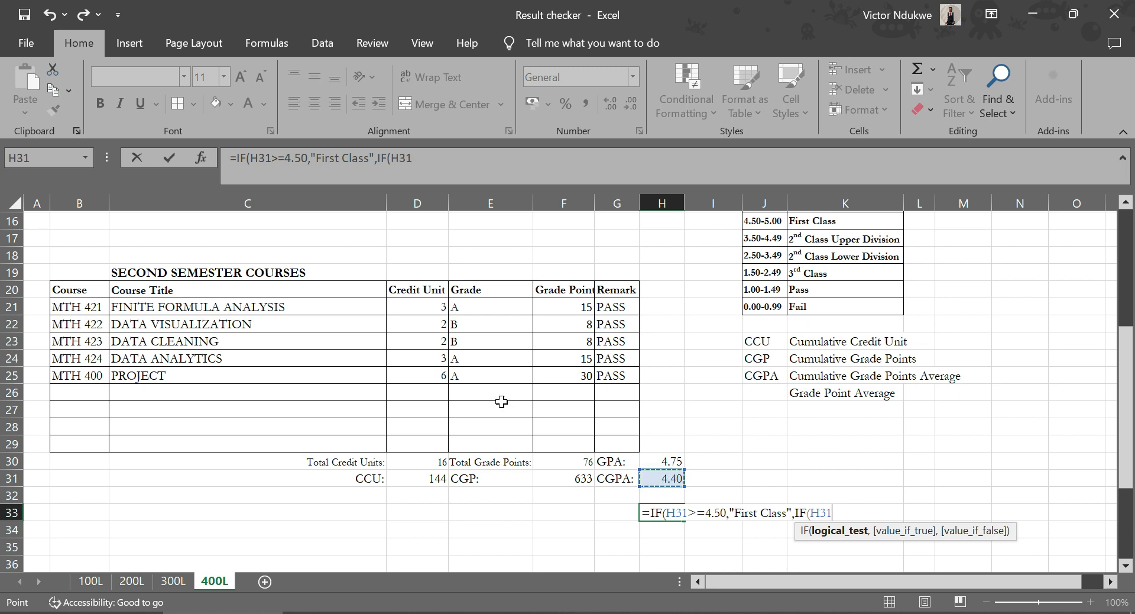
pyautogui.write('>=3.50')
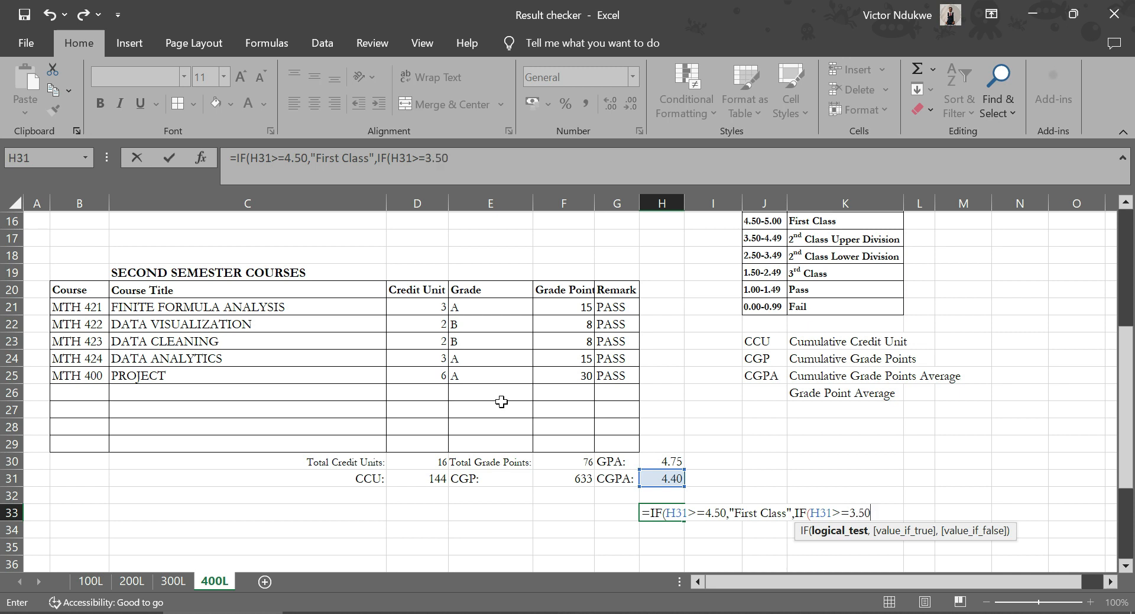
# Add "Second Class Upper" as the value if true of the second IF in the H33 formula
pyautogui.write(',"')
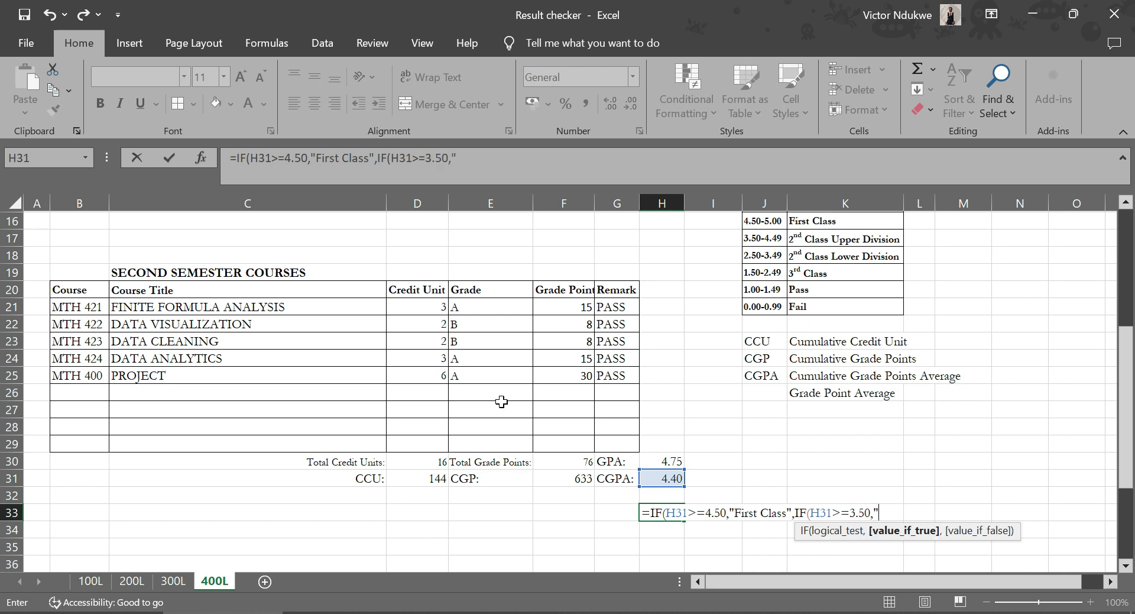
pyautogui.write('Sec')
pyautogui.write('ond')
pyautogui.write(' Class')
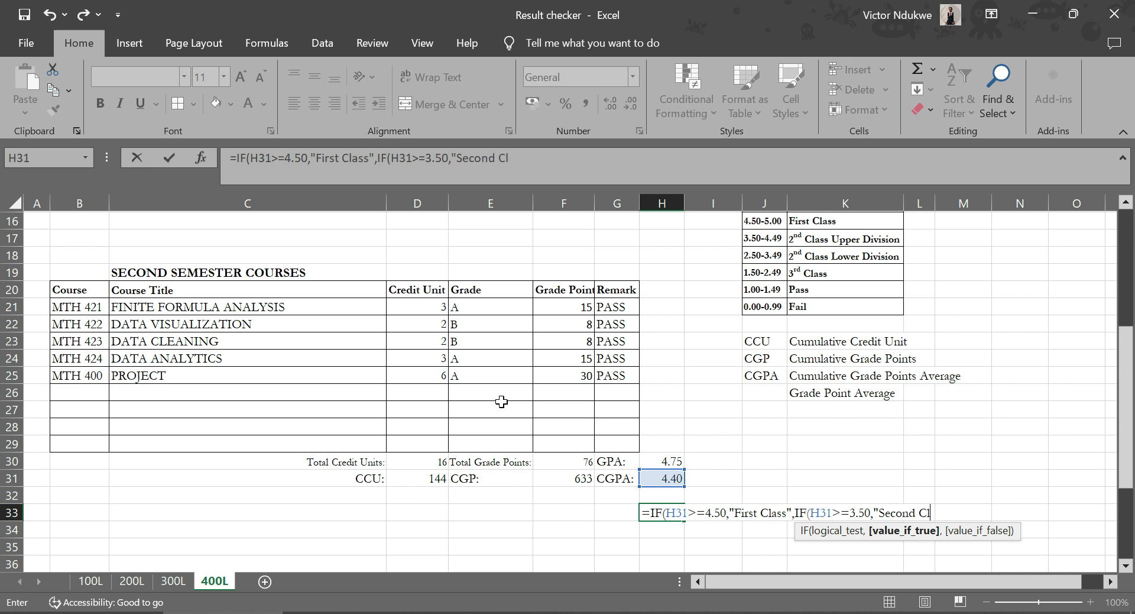
pyautogui.write(' Upper')
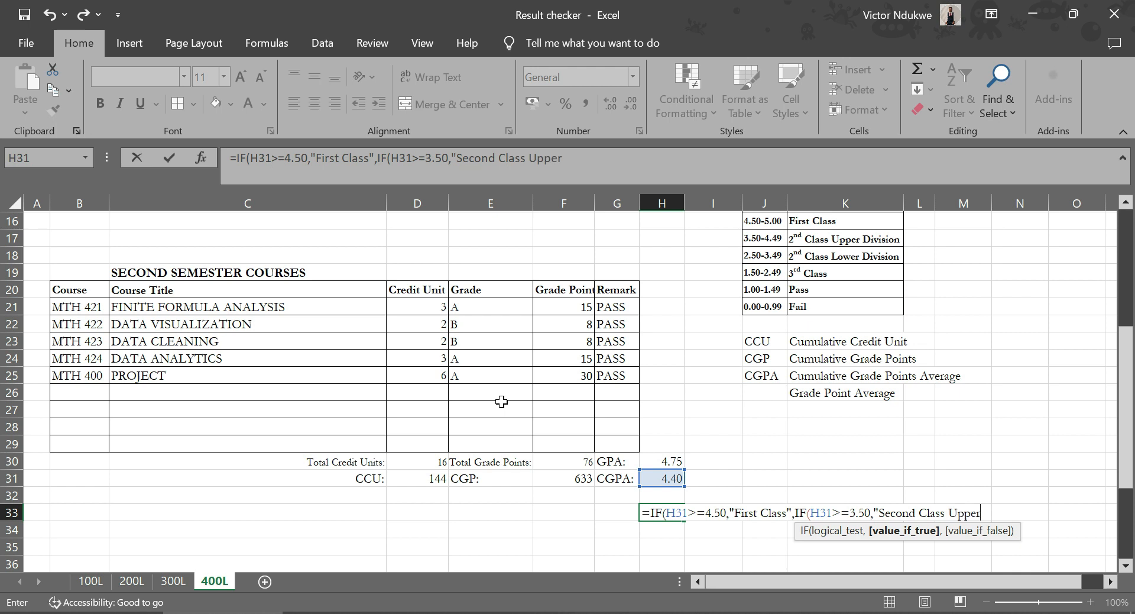
pyautogui.write('"')
pyautogui.click(571, 158)
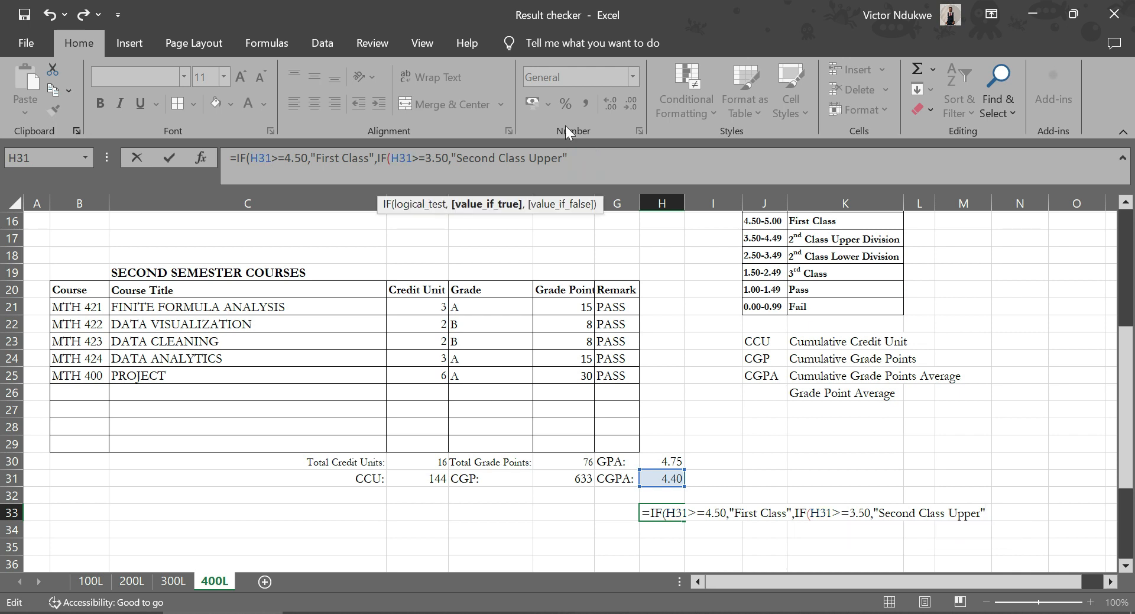
# Nest a third IF in the H33 formula with the condition H31>=2.50, returning "Second Class Lower" if true
pyautogui.write(',')
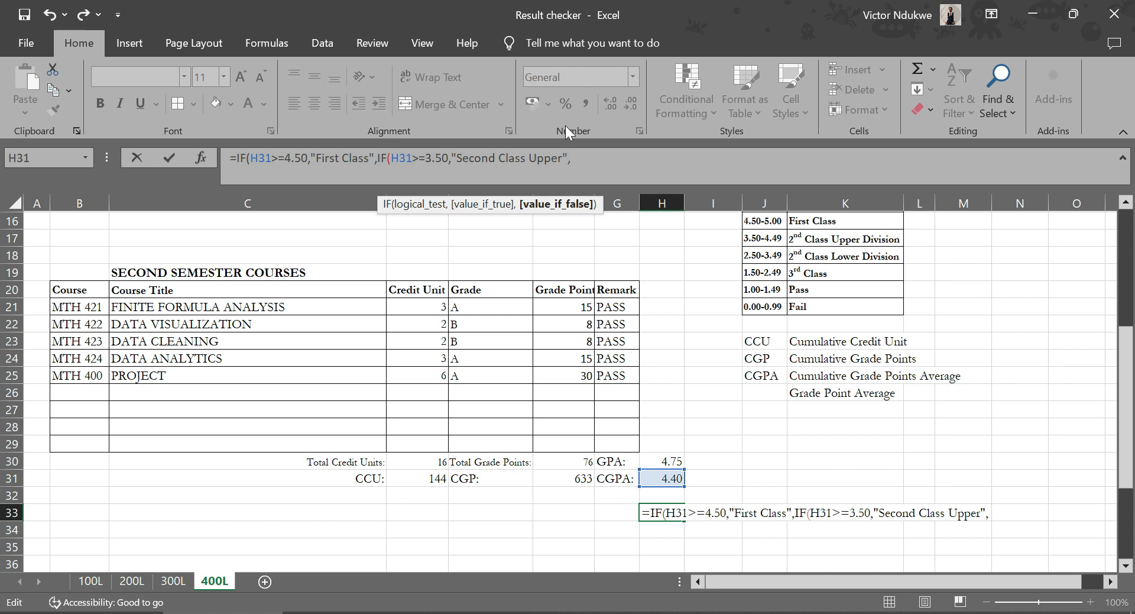
pyautogui.write('IF')
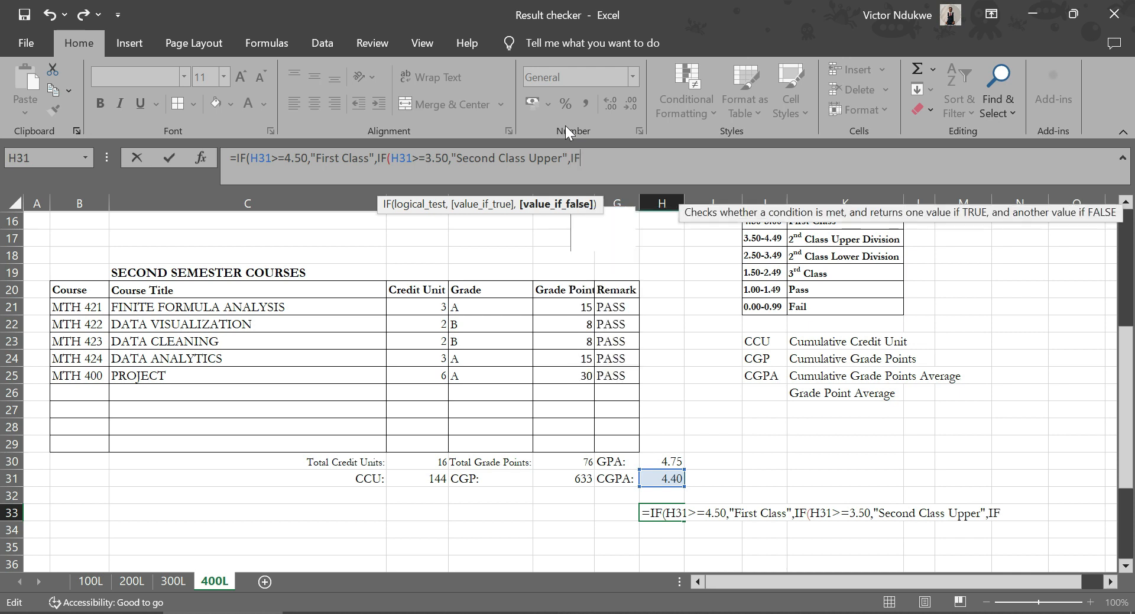
pyautogui.write('(')
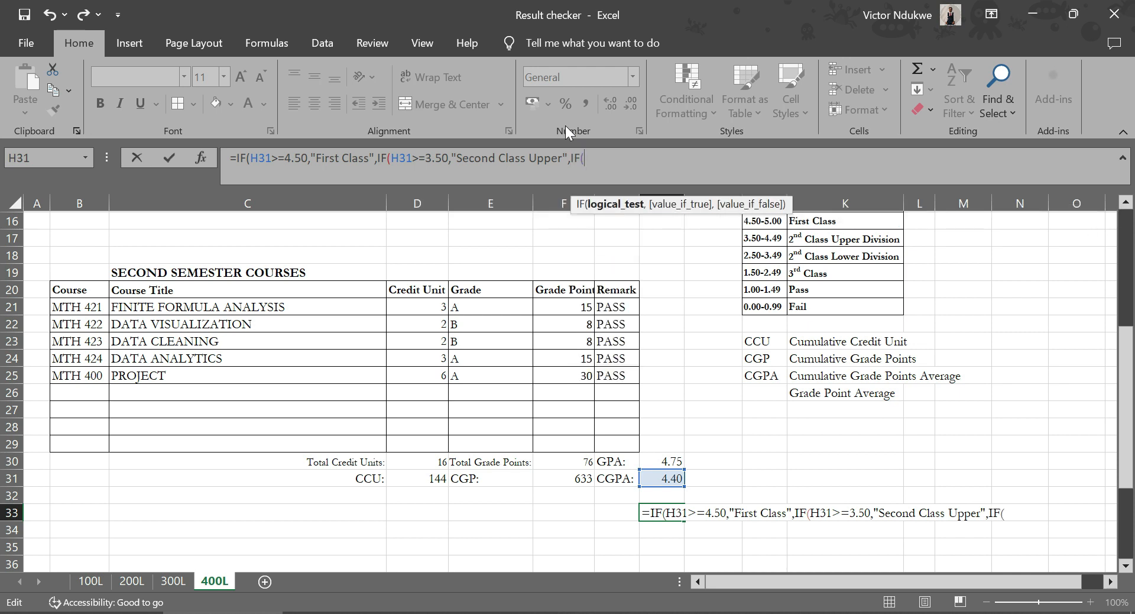
pyautogui.click(660, 480)
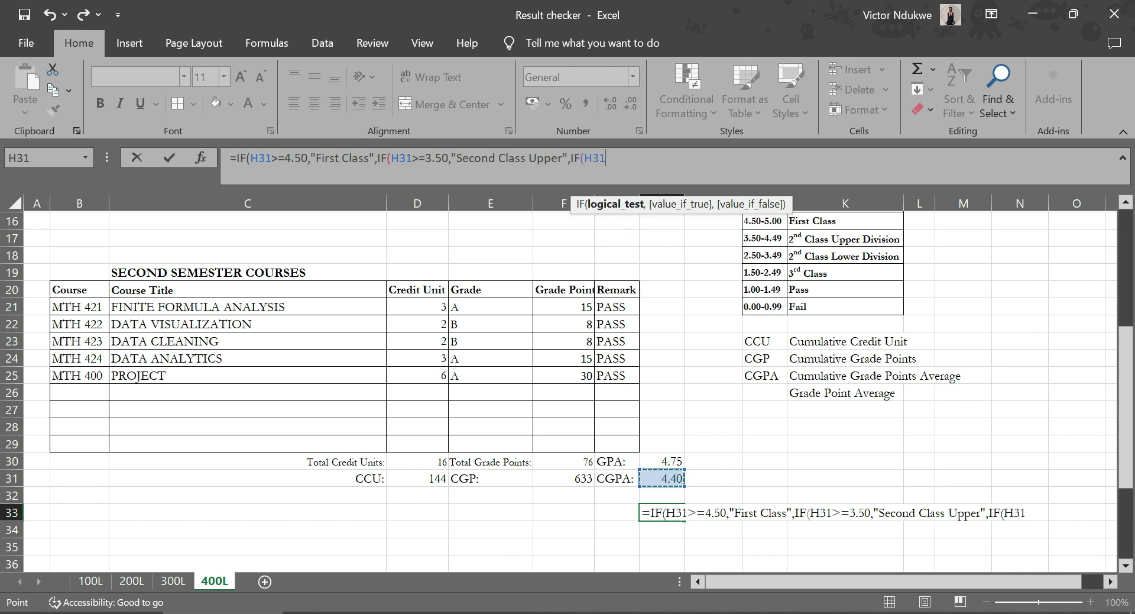
pyautogui.write('>=2.50')
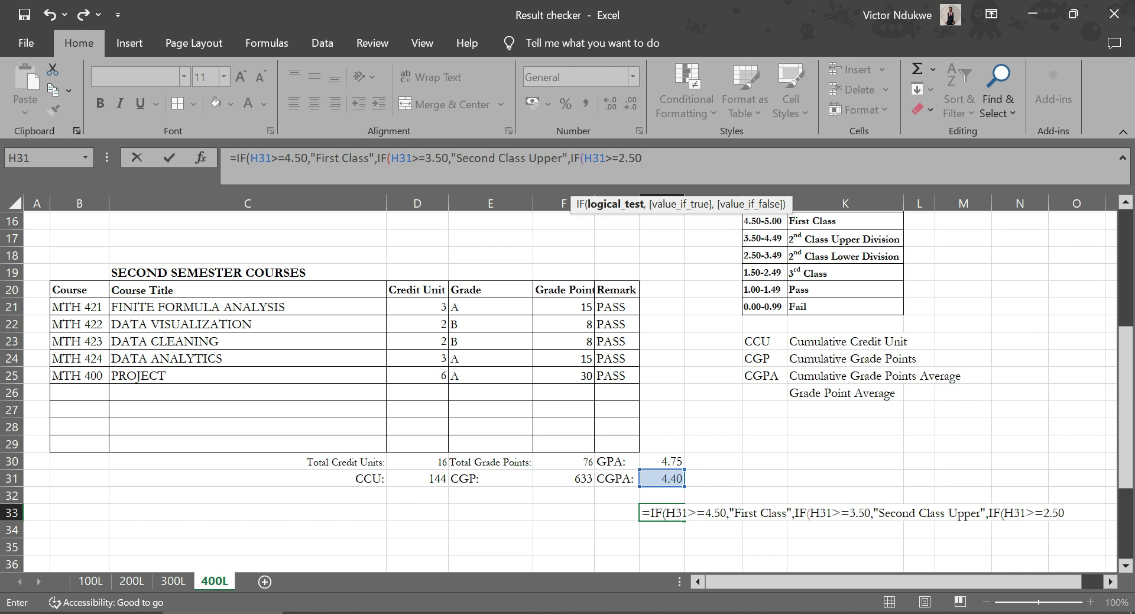
pyautogui.write(',"')
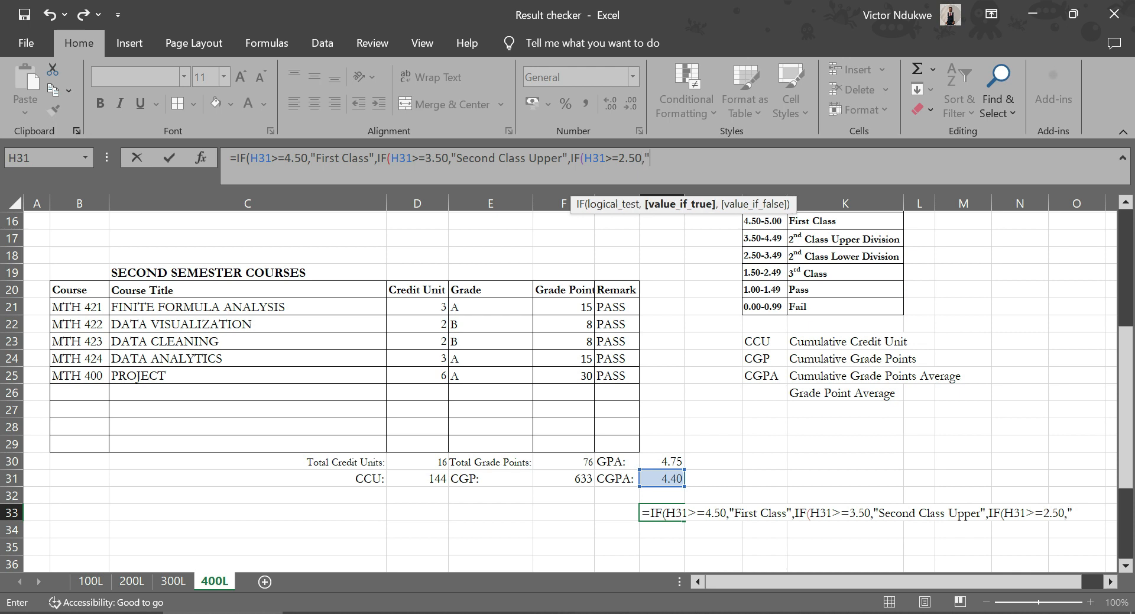
pyautogui.write('Se')
pyautogui.write('cond')
pyautogui.write(' Cla')
pyautogui.write('ss Lo')
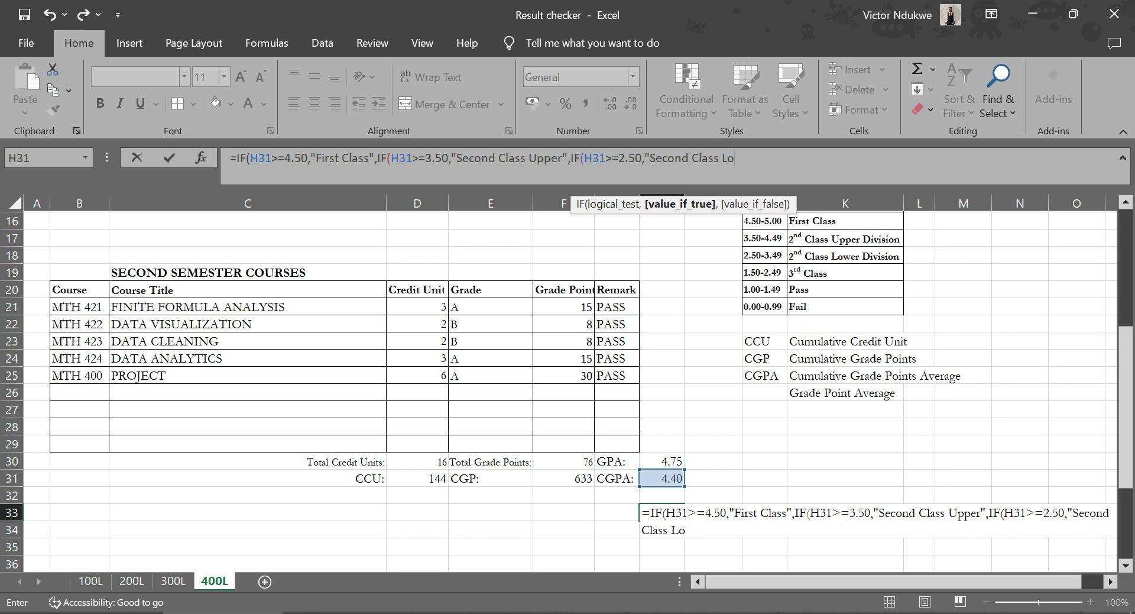
pyautogui.write('wer, IF(')
# Give the fourth nested IF in H33 the condition H31>=1.50 and the value if true "Third Class"
pyautogui.click(668, 474)
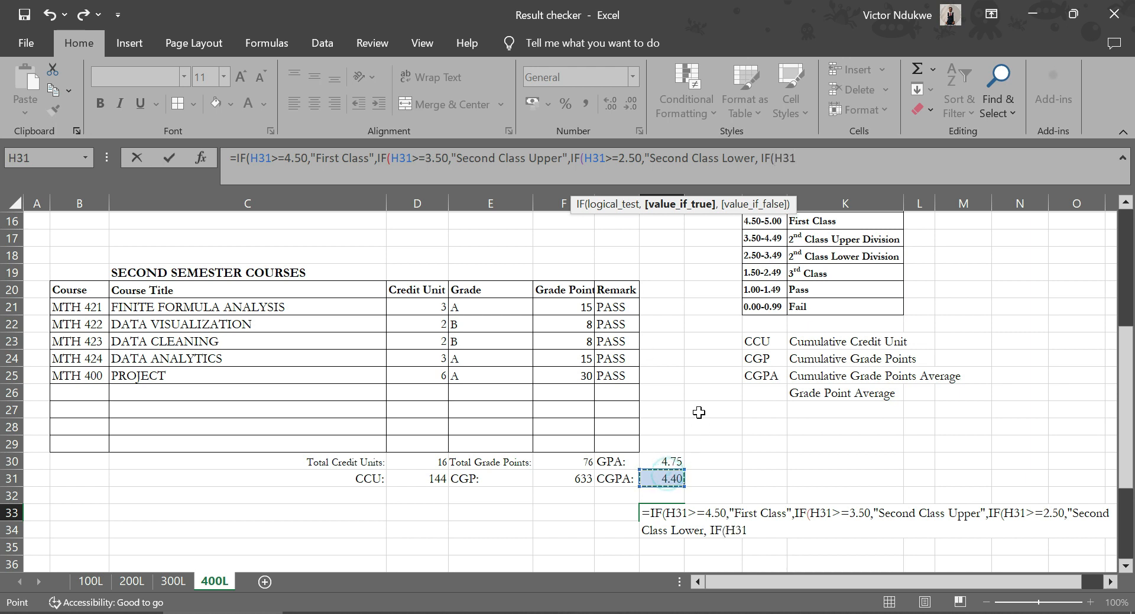
pyautogui.write('>=1.')
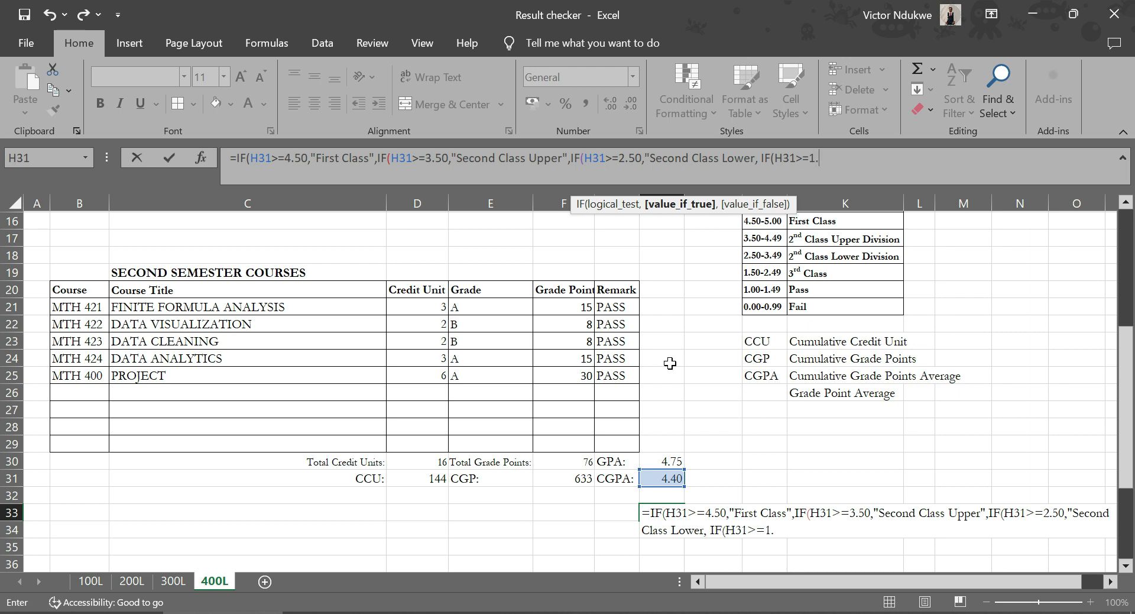
pyautogui.write('50,"')
pyautogui.write('t')
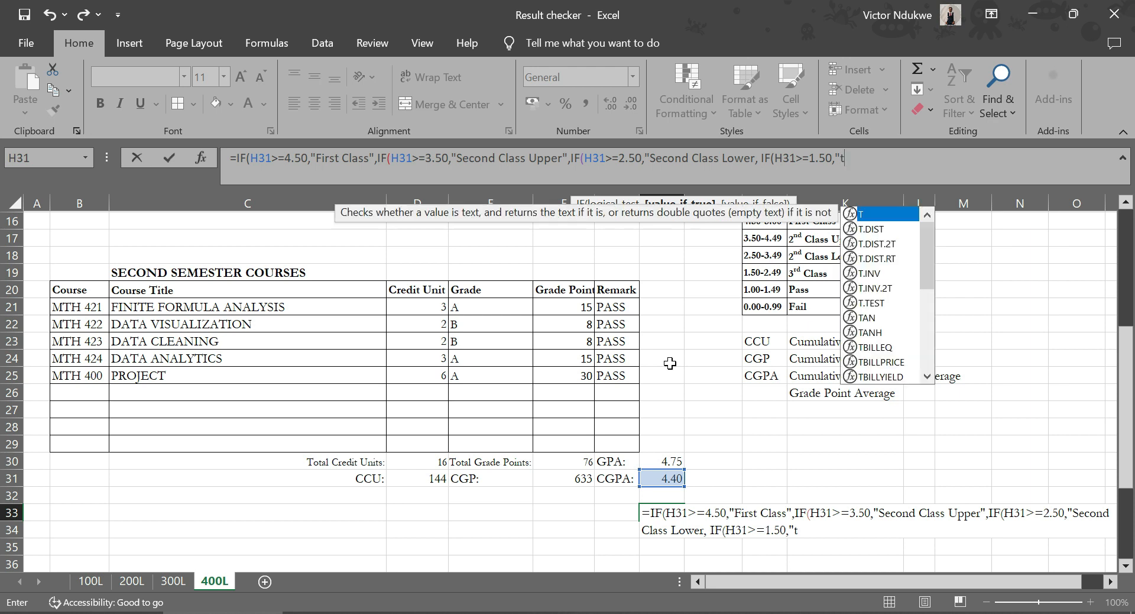
pyautogui.press('BackSpace')
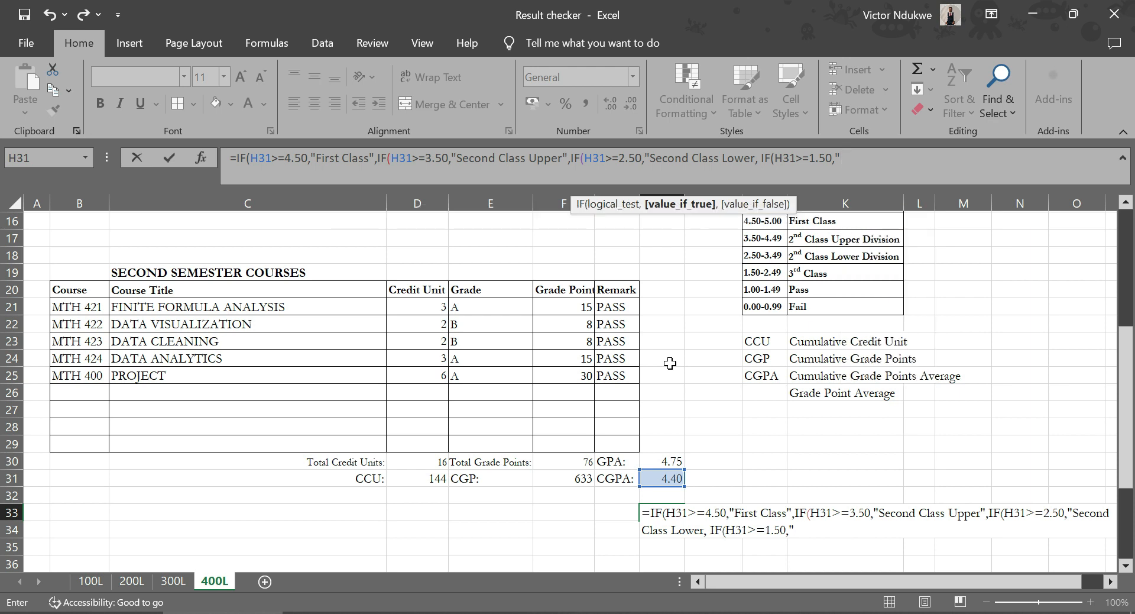
pyautogui.write('t')
pyautogui.press('BackSpace')
pyautogui.write('Third Class')
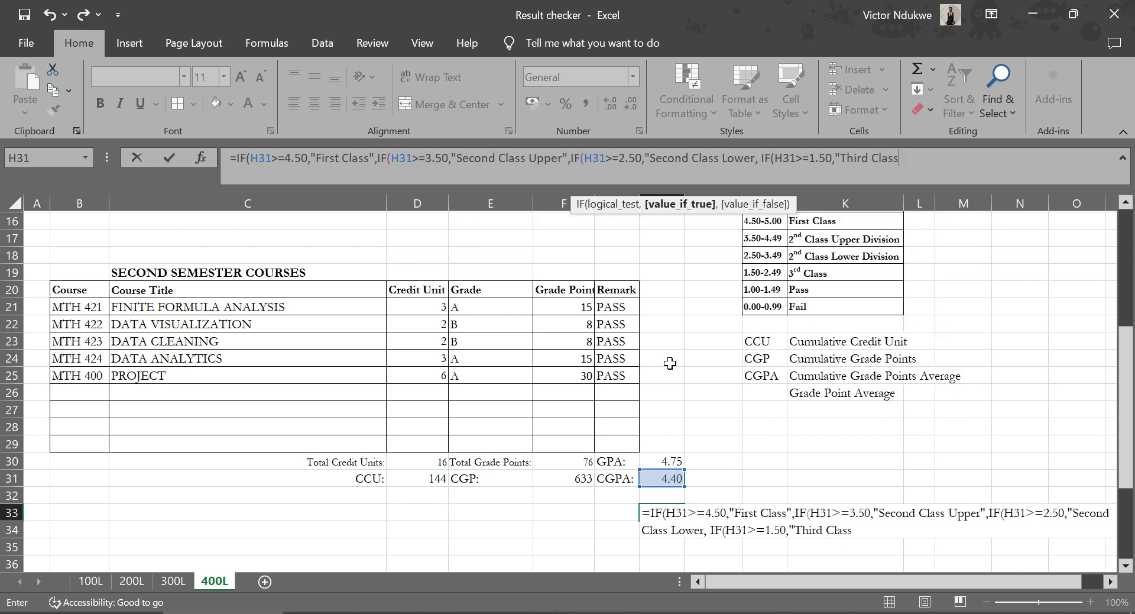
# Nest a fifth IF in the H33 formula with the condition H31>=1.0, returning "Pass" if true
pyautogui.write('",IF(')
pyautogui.click(650, 476)
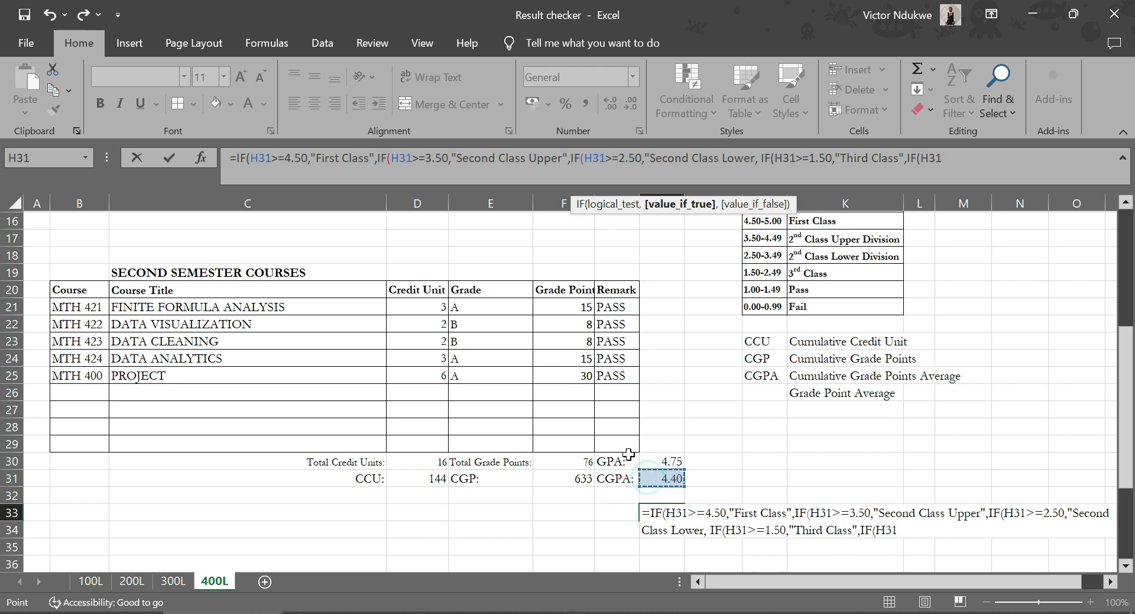
pyautogui.write('>=')
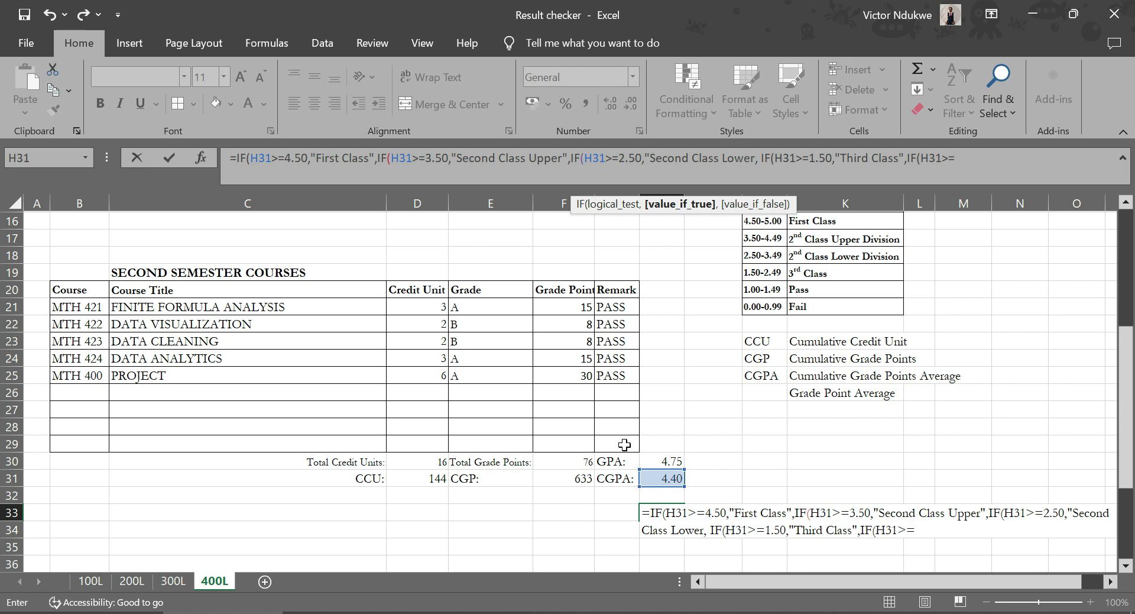
pyautogui.write('1.0,"Pass",IF*')
# Nest a final IF with the condition H31>=0.00 returning "Fail", and enter the completed formula with all six closing brackets in H33
pyautogui.press('BackSpace')
pyautogui.write(')')
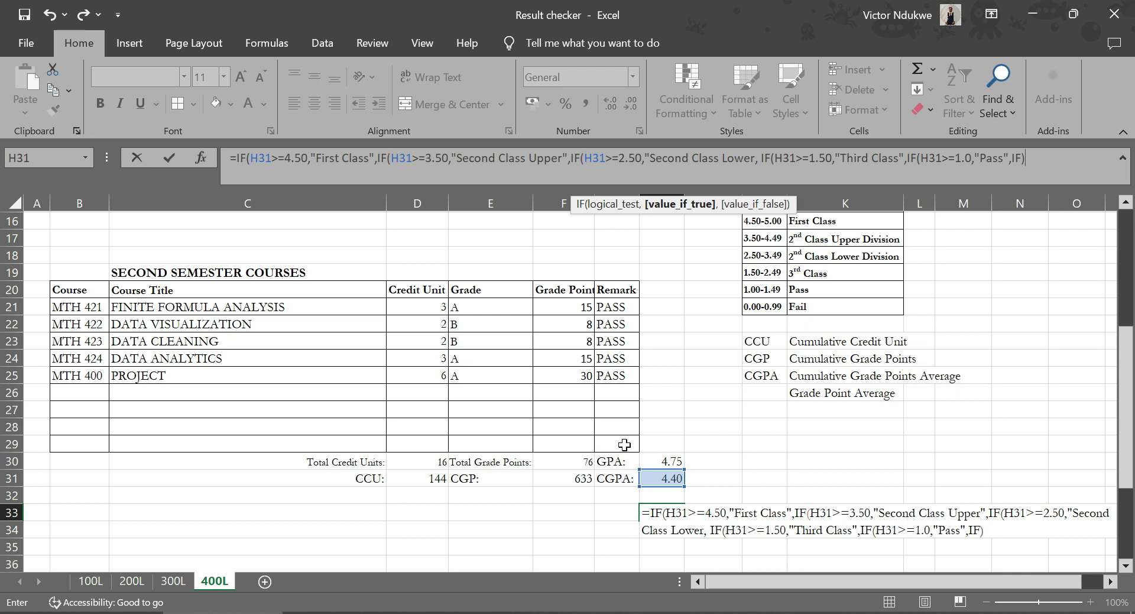
pyautogui.press('BackSpace')
pyautogui.write('(')
pyautogui.click(678, 478)
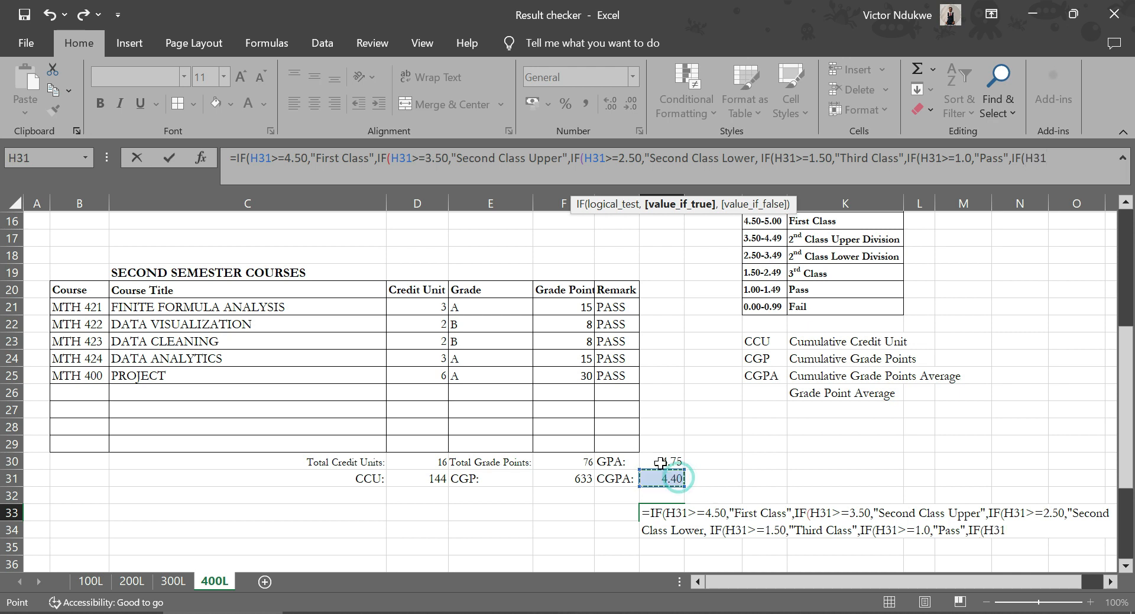
pyautogui.write('>=0.00')
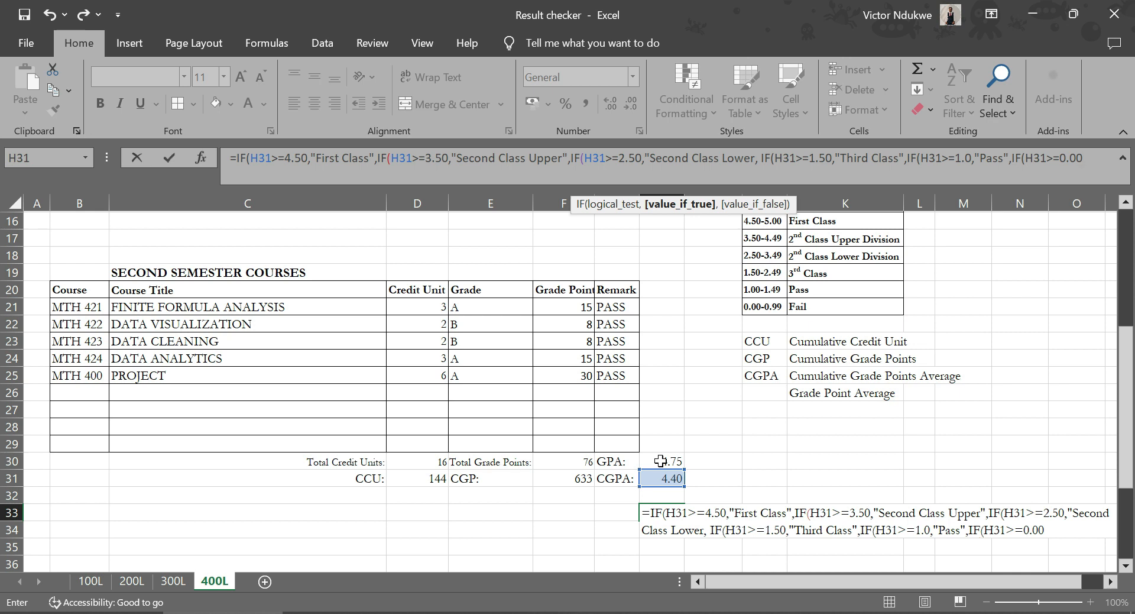
pyautogui.write(',')
pyautogui.write('Fail"')
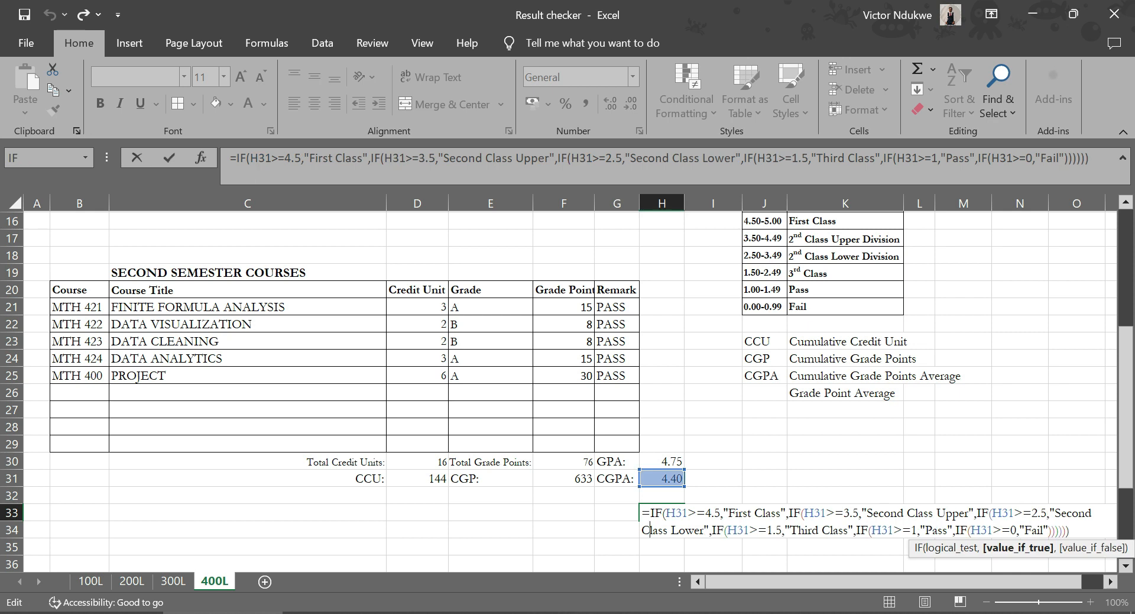
pyautogui.press('Return')
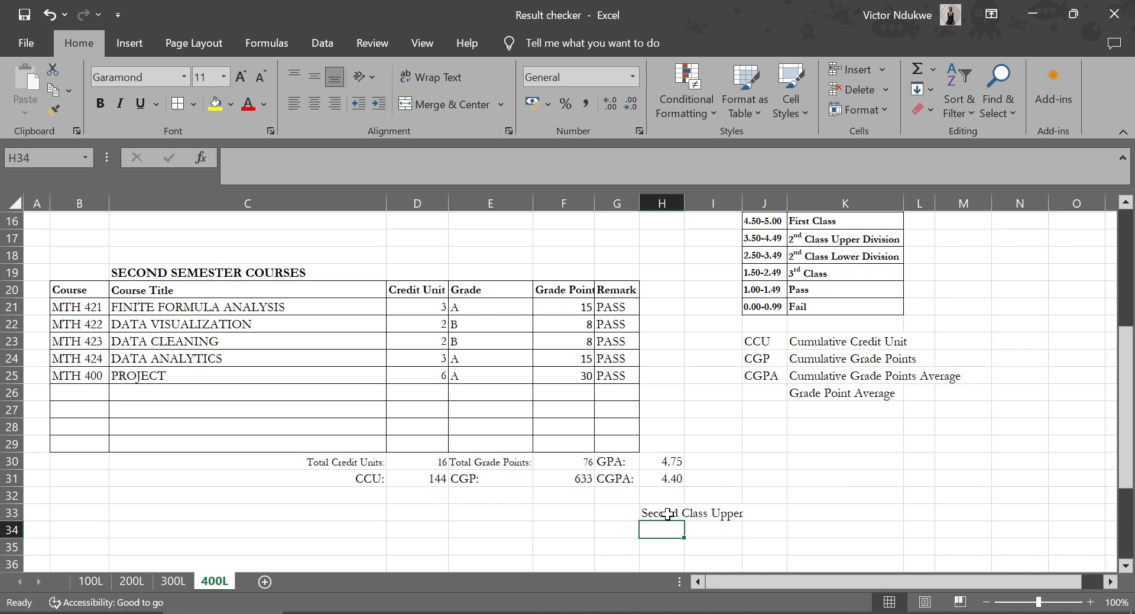
# Review the 400L first semester results, checking the credit unit, grade, grade point formula in F6 and remark formula in G6
pyautogui.scroll(4, 287, 494)
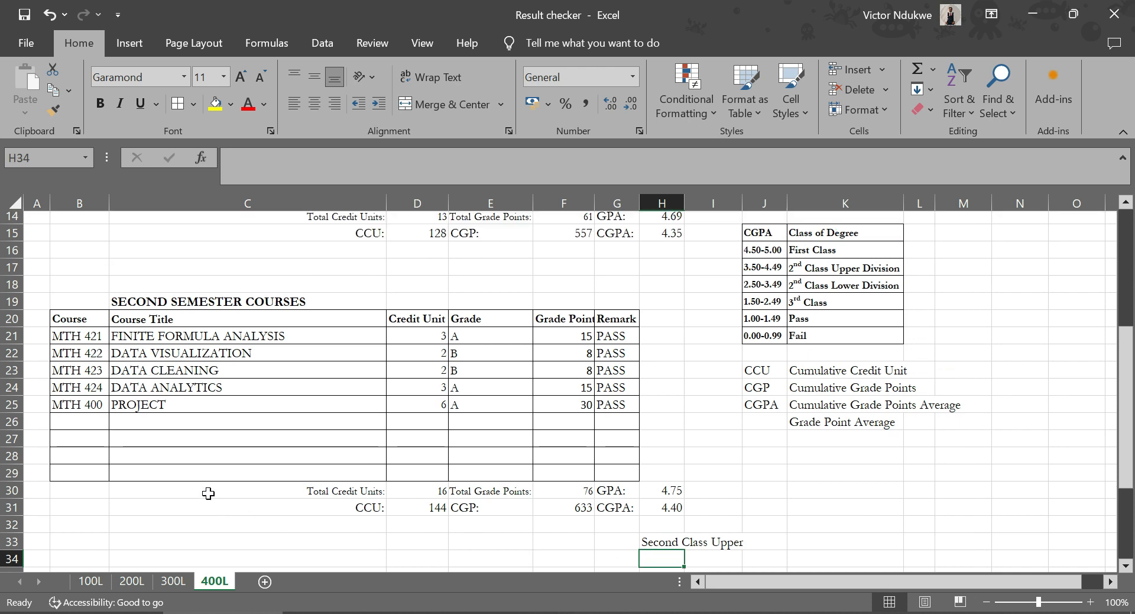
pyautogui.scroll(1, 206, 489)
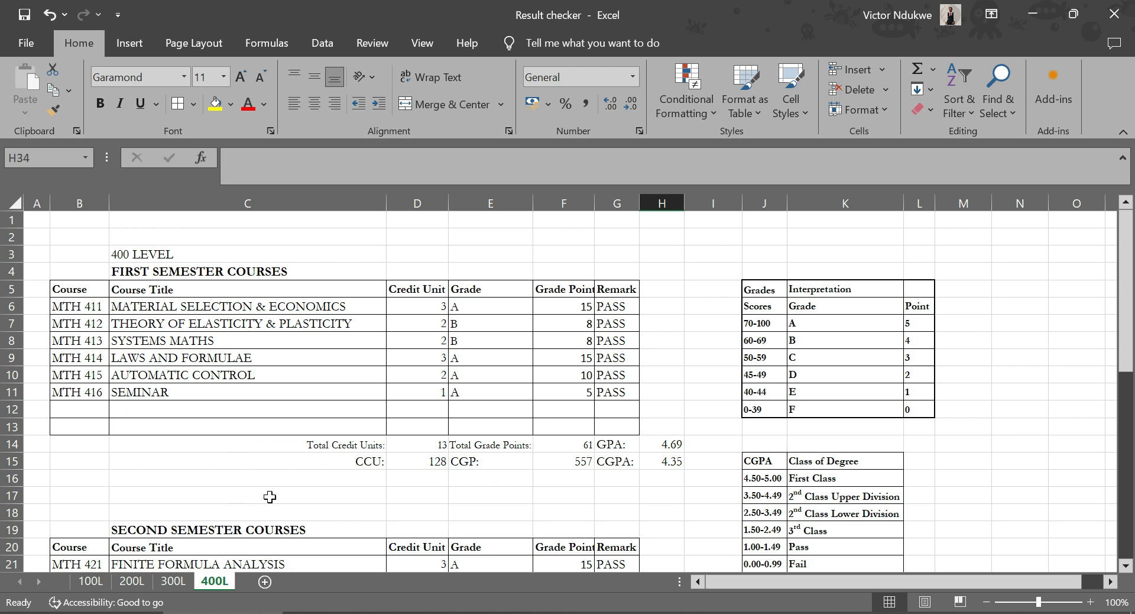
pyautogui.scroll(-2, 267, 494)
pyautogui.scroll(2, 270, 497)
pyautogui.click(426, 304)
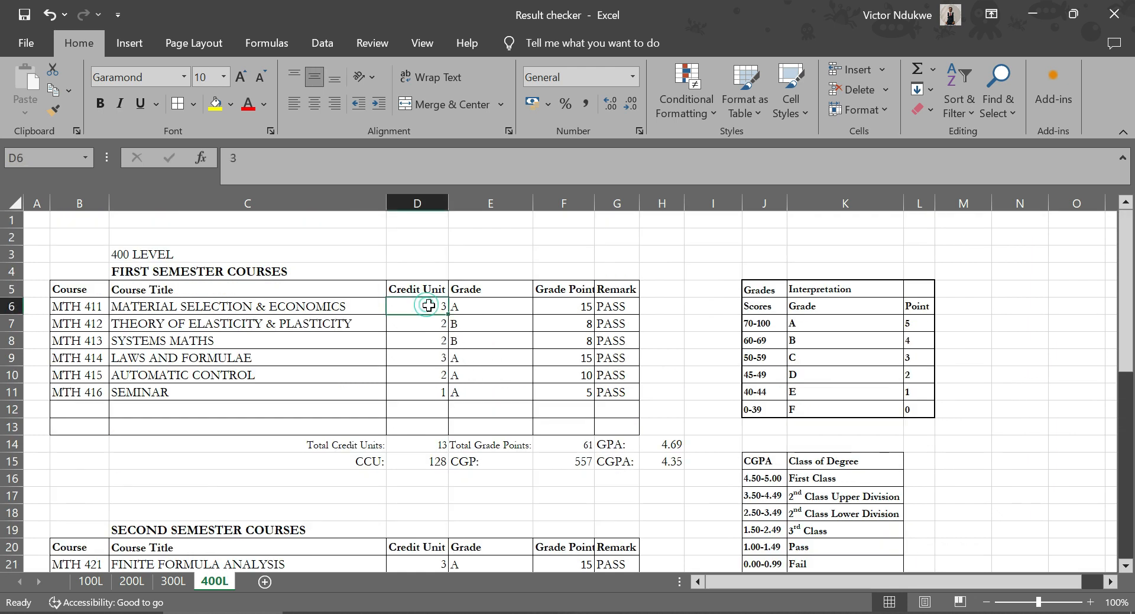
pyautogui.click(483, 310)
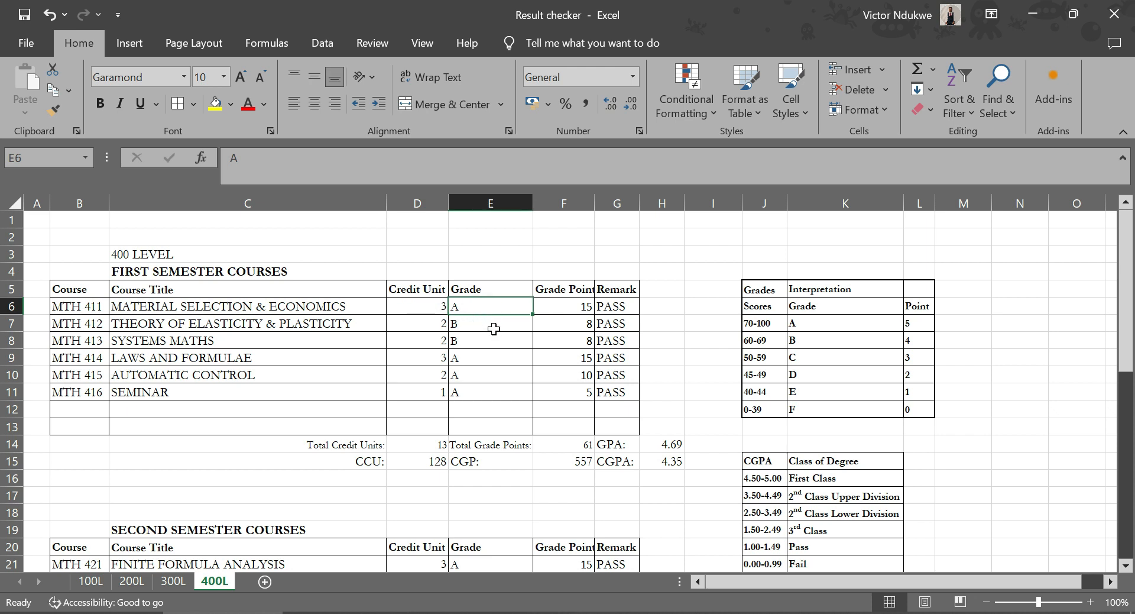
pyautogui.click(415, 441)
pyautogui.click(571, 305)
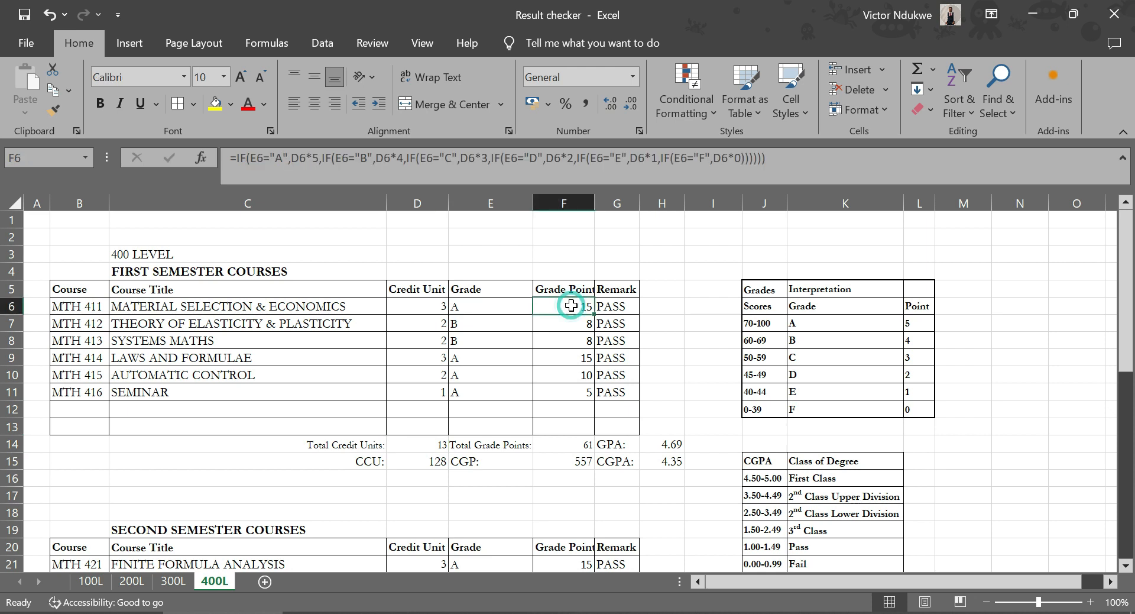
pyautogui.click(606, 310)
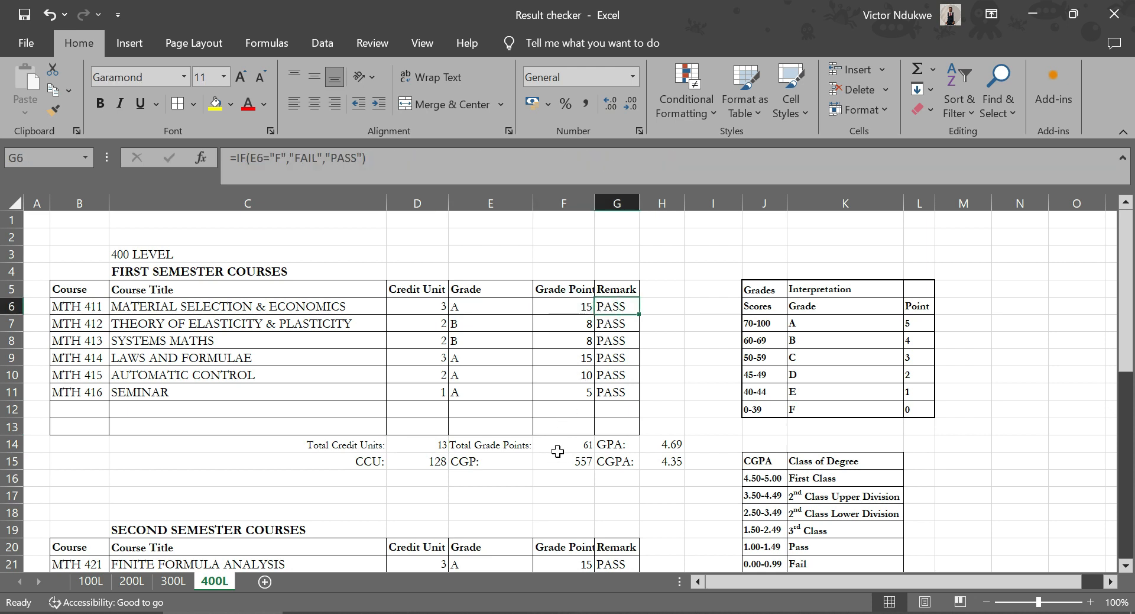
# Examine the CCU formula in D15, the CGPA formula in H15 and the class of degree formula in H33 on the 400L sheet
pyautogui.click(423, 462)
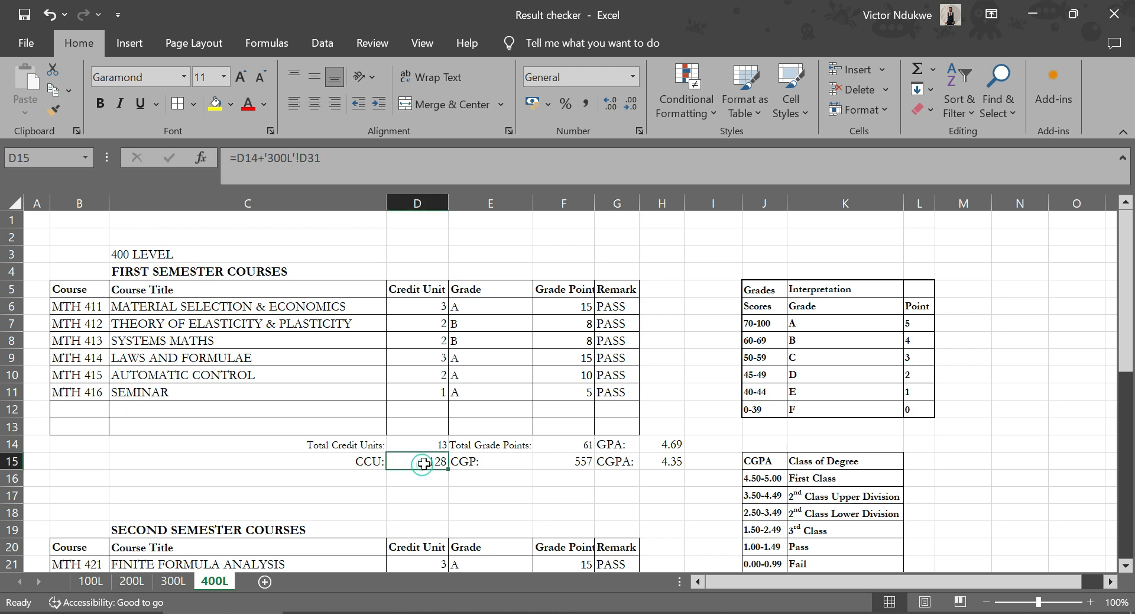
pyautogui.click(663, 464)
pyautogui.scroll(-6, 666, 461)
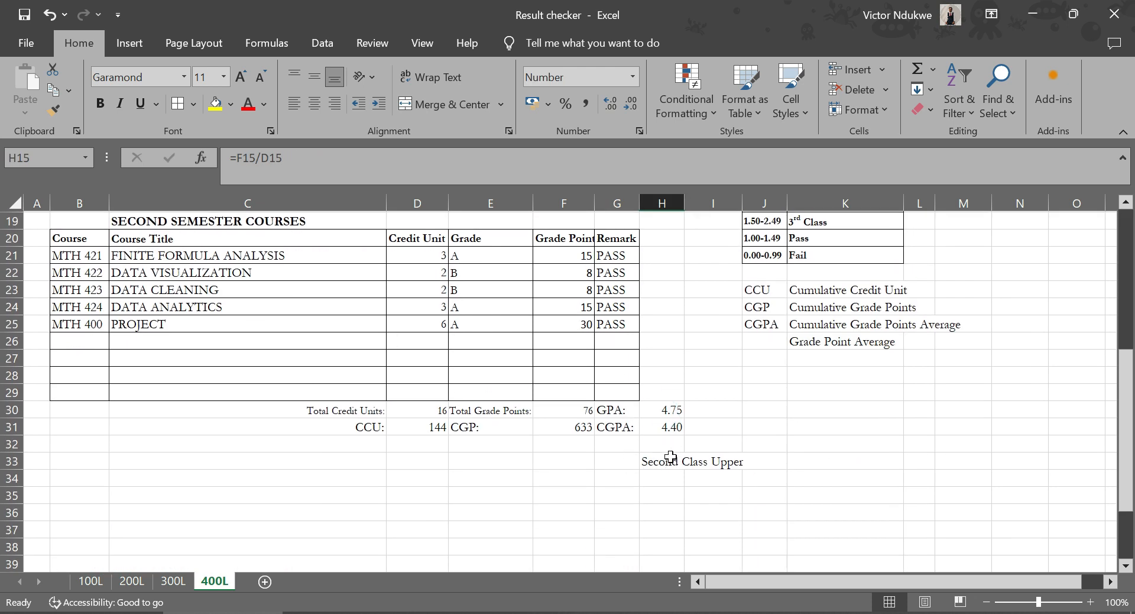
pyautogui.click(670, 456)
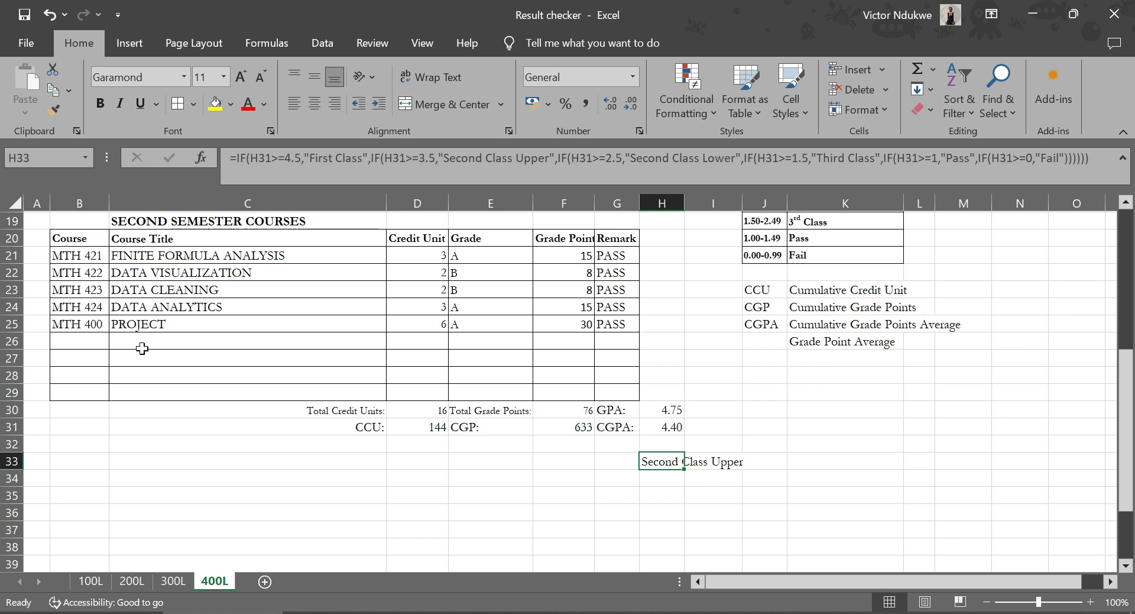
# Switch to the 100L sheet and view its first semester courses and results
pyautogui.scroll(4, 189, 361)
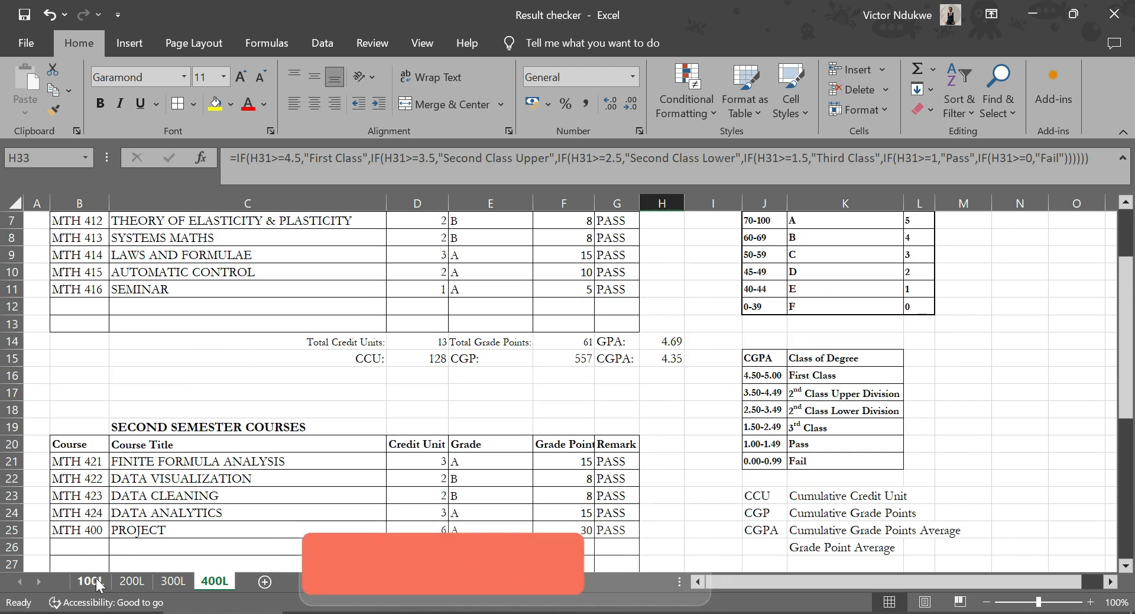
pyautogui.click(94, 582)
pyautogui.scroll(6, 235, 409)
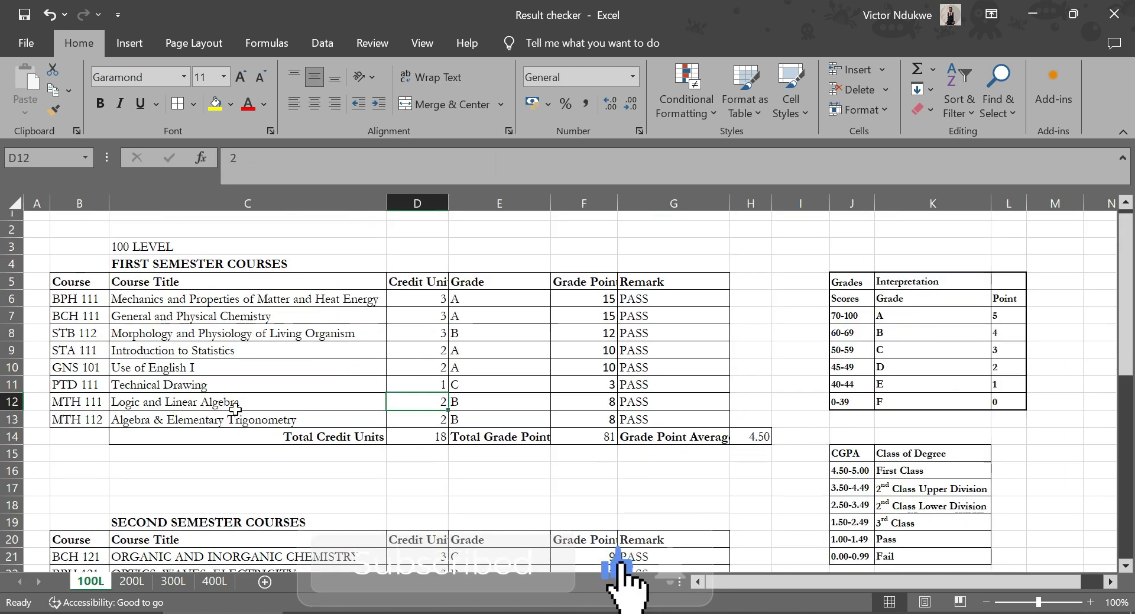